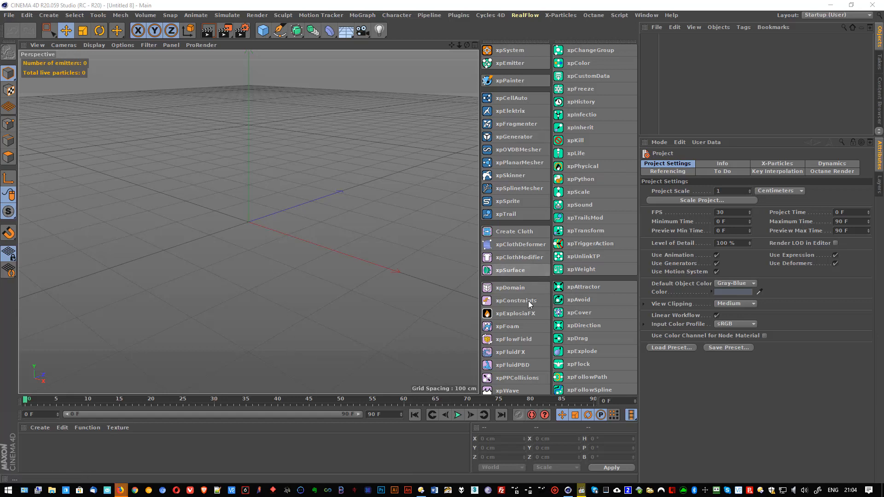
- Add an xpExplosiaFX object to the scene and set its solver voxel size to 5 cm
{"action": "left_click", "coordinate": [516, 313]}
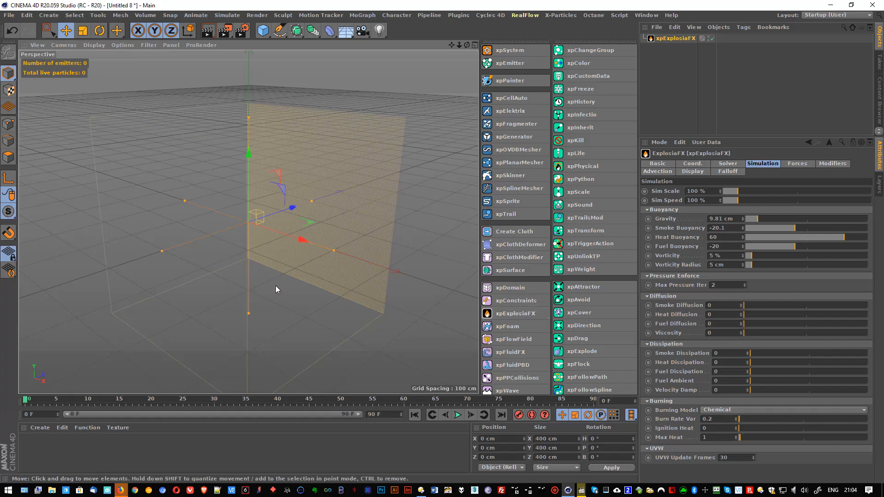
{"action": "left_click_drag", "start_coordinate": [275, 285], "coordinate": [336, 266], "text": "alt"}
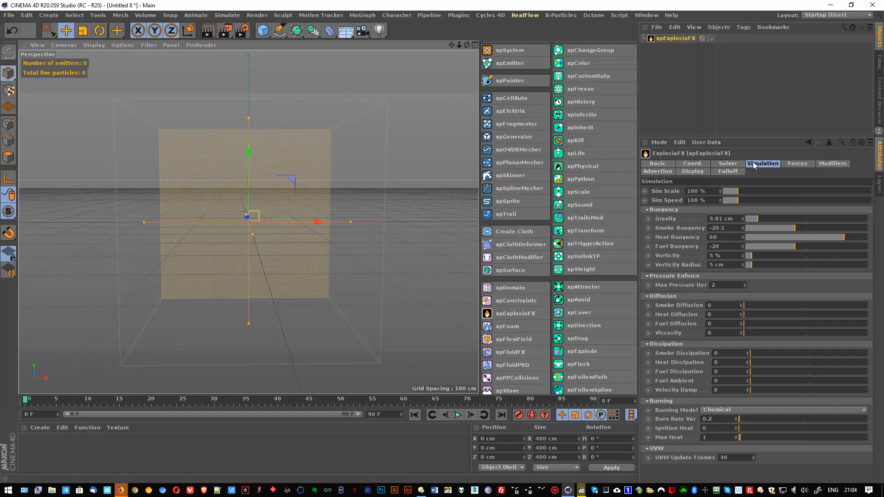
{"action": "left_click", "coordinate": [728, 164]}
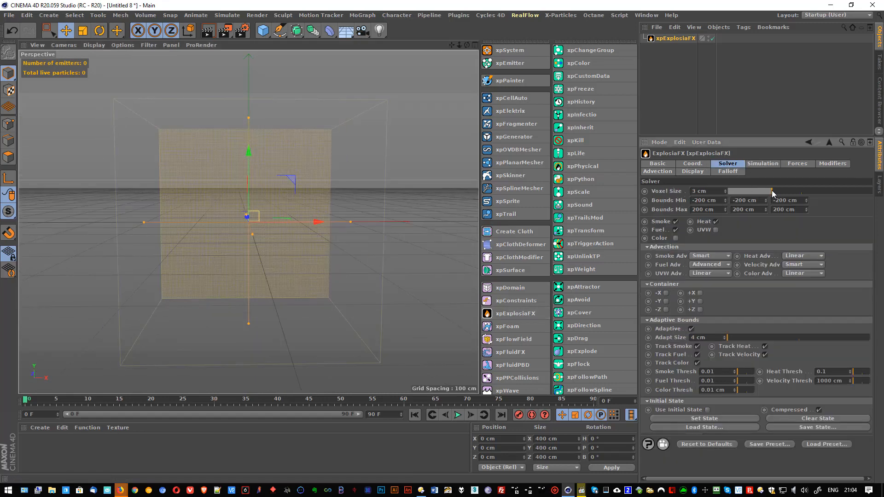
{"action": "left_click_drag", "start_coordinate": [773, 193], "coordinate": [802, 191]}
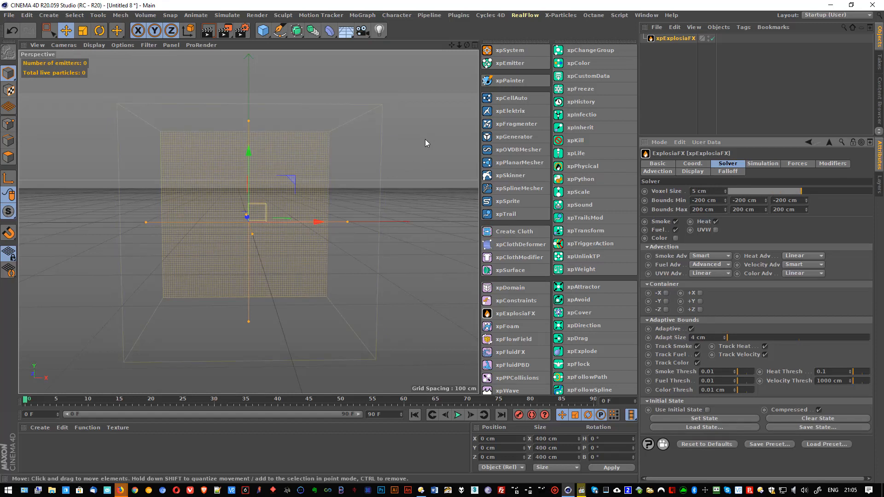
- Add an xpEmitter to the scene and check its available emitter shapes
{"action": "left_click", "coordinate": [505, 65]}
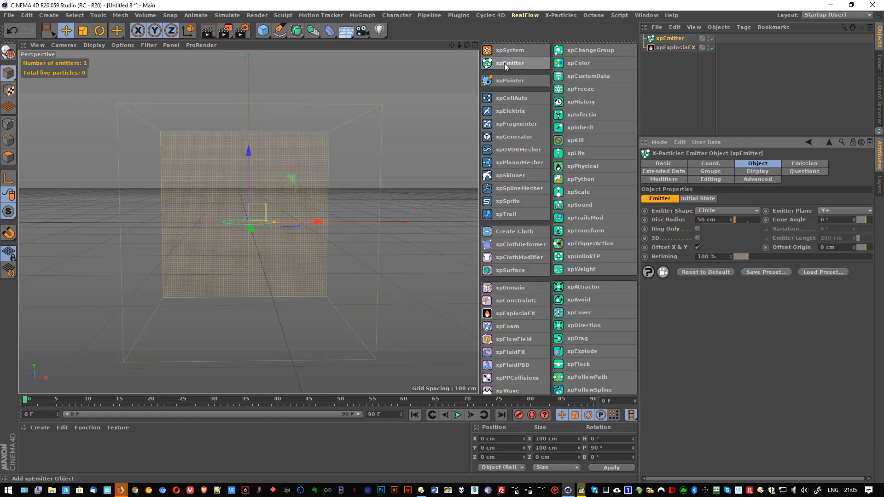
{"action": "left_click_drag", "start_coordinate": [306, 217], "coordinate": [246, 215], "text": "alt"}
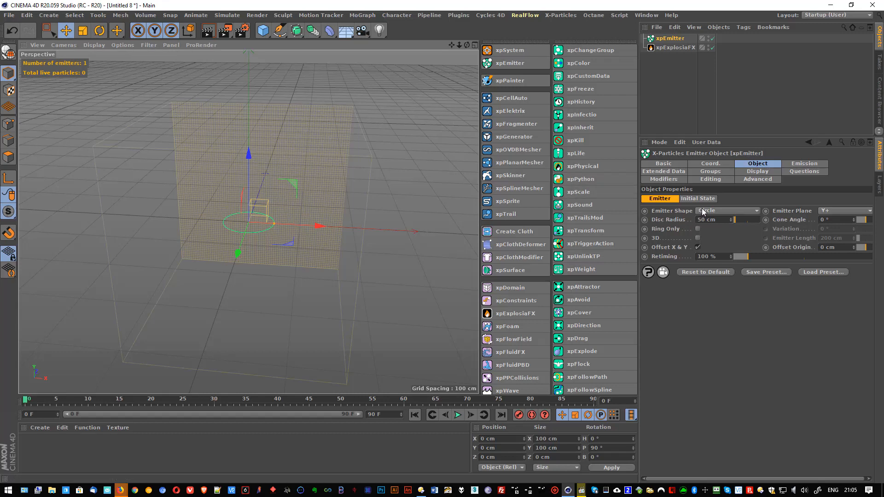
{"action": "left_click", "coordinate": [703, 212]}
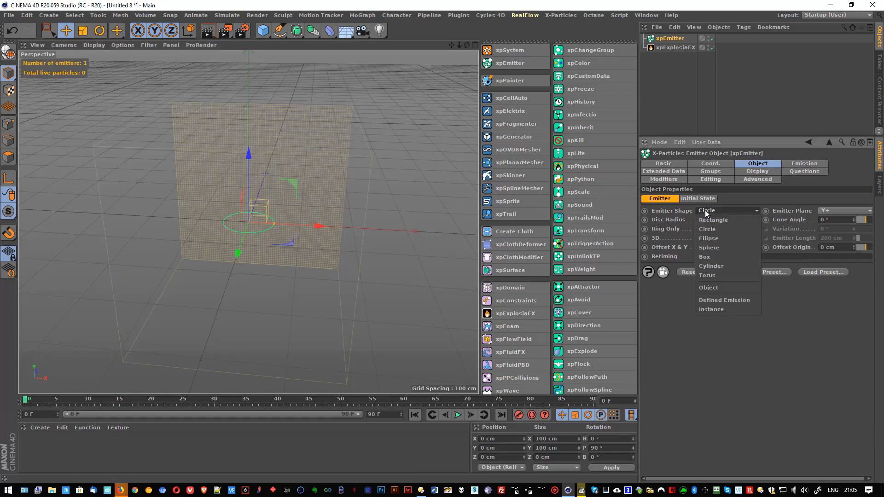
{"action": "left_click", "coordinate": [707, 210]}
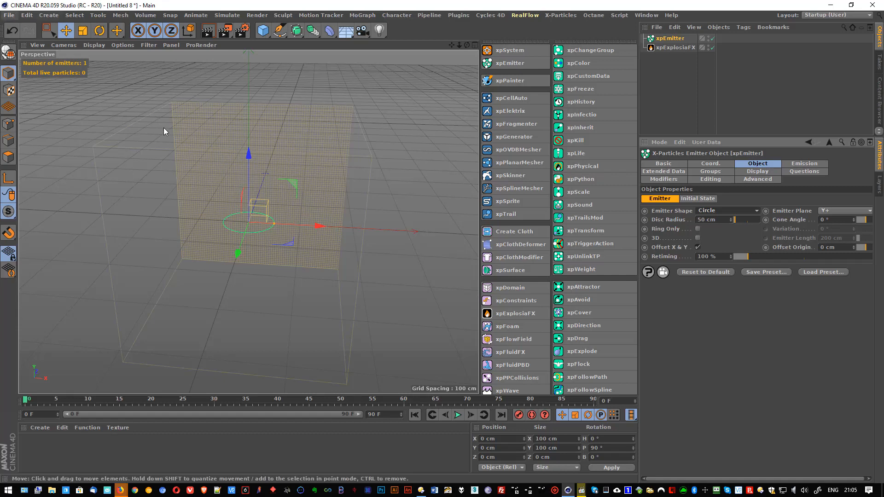
- Open the X-Particles preferences and enlarge the window to show the emitter and particle default values
{"action": "left_click", "coordinate": [27, 15]}
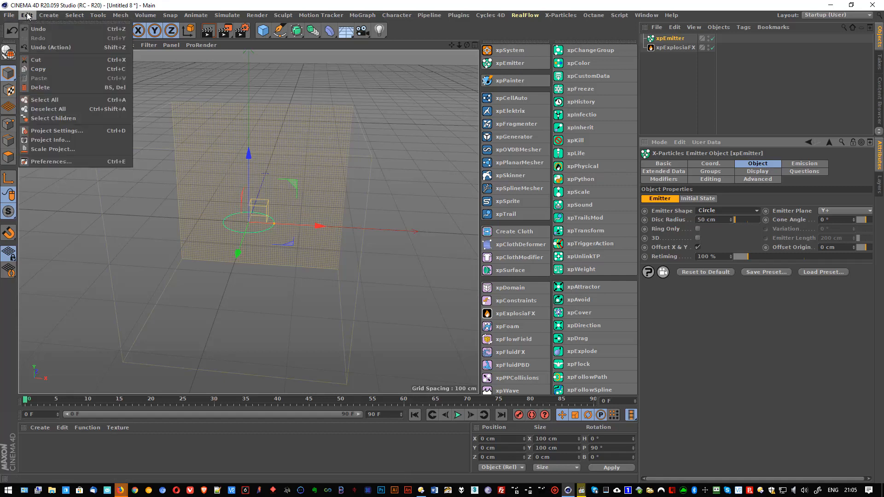
{"action": "left_click", "coordinate": [56, 163]}
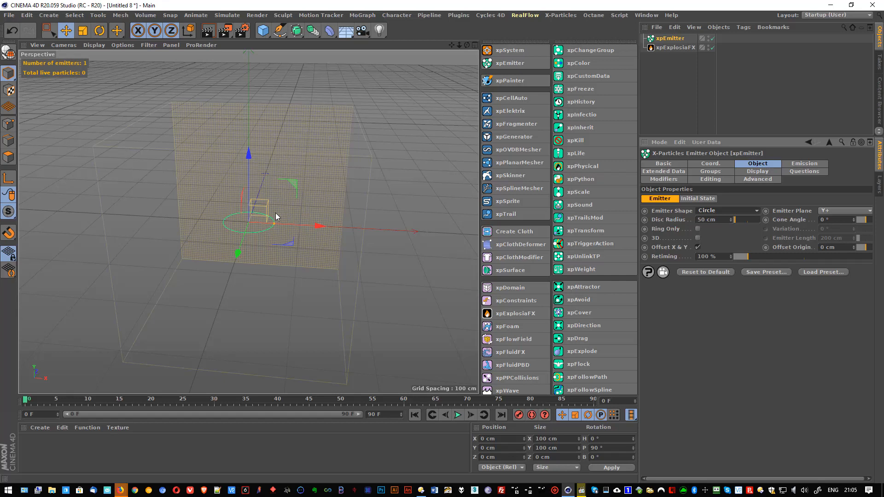
{"action": "key", "text": "ctrl+e"}
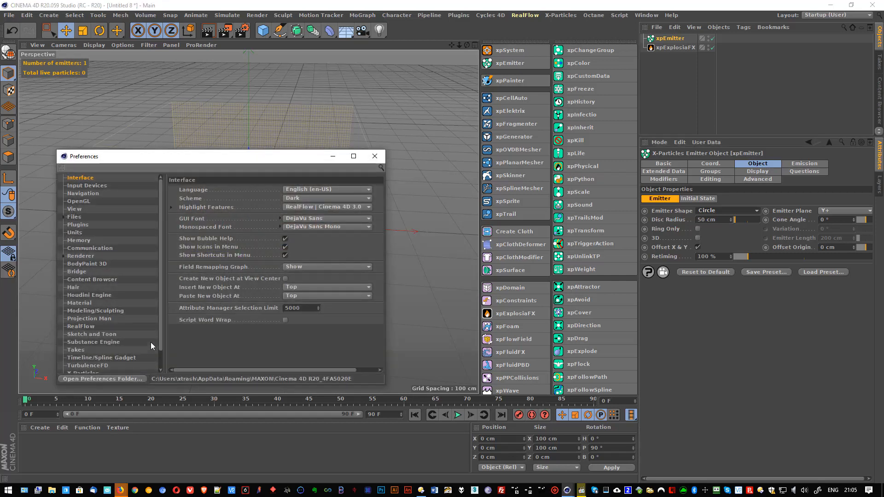
{"action": "scroll", "coordinate": [150, 342], "scroll_direction": "down", "scroll_amount": 1}
{"action": "left_click", "coordinate": [76, 353]}
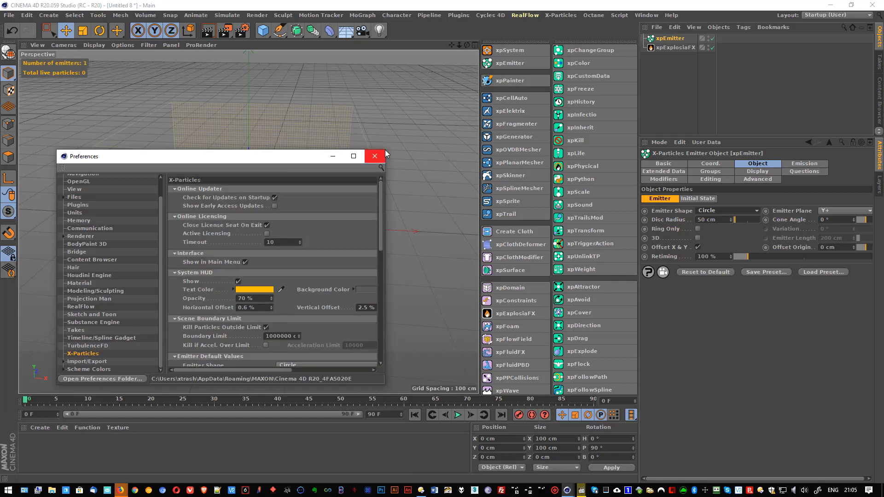
{"action": "left_click_drag", "start_coordinate": [385, 150], "coordinate": [570, 22]}
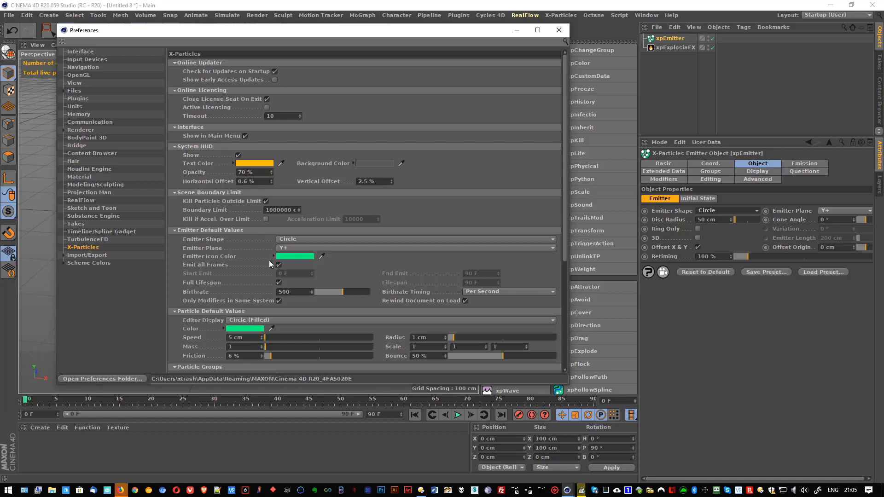
- Set the default emitter plane to Y- and the default particle speed to 200 cm, keeping the Circle shape
{"action": "left_click", "coordinate": [293, 250]}
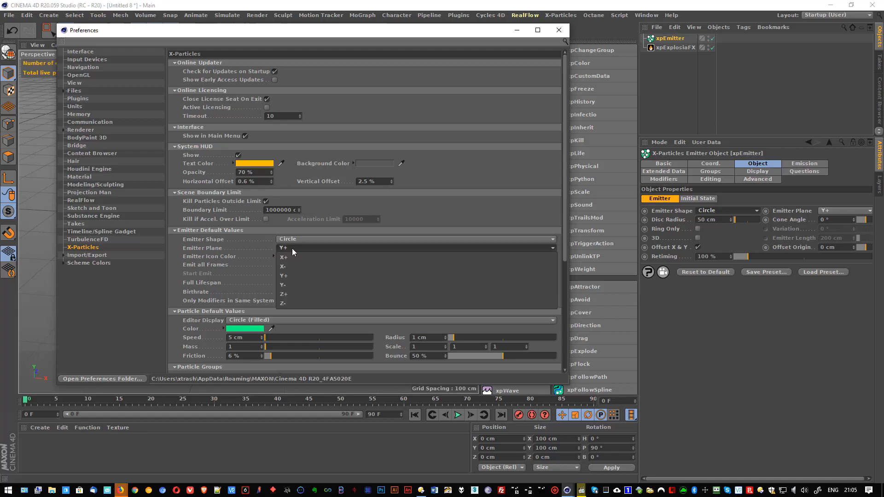
{"action": "left_click", "coordinate": [292, 285]}
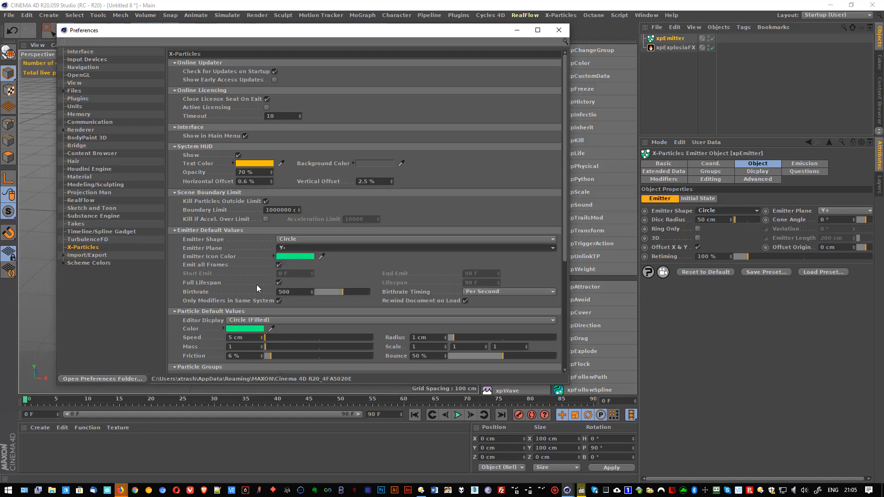
{"action": "left_click", "coordinate": [246, 337]}
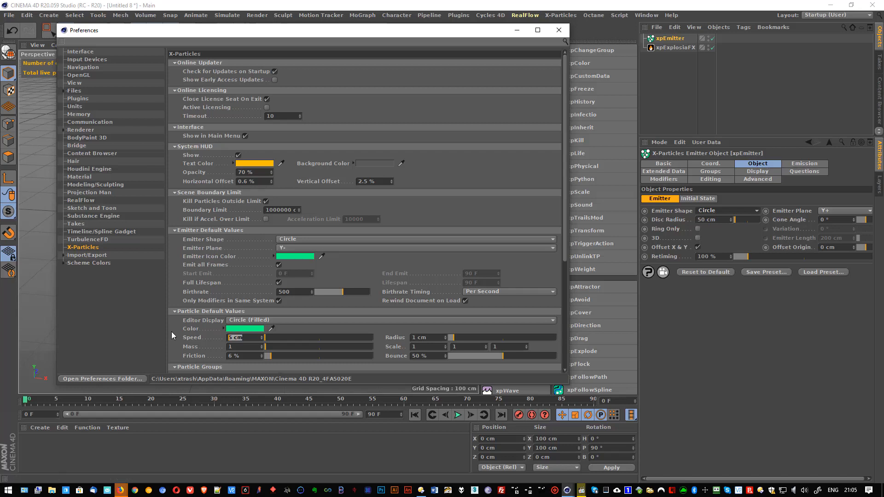
{"action": "type", "text": "200"}
{"action": "key", "text": "Return"}
{"action": "left_click", "coordinate": [291, 241]}
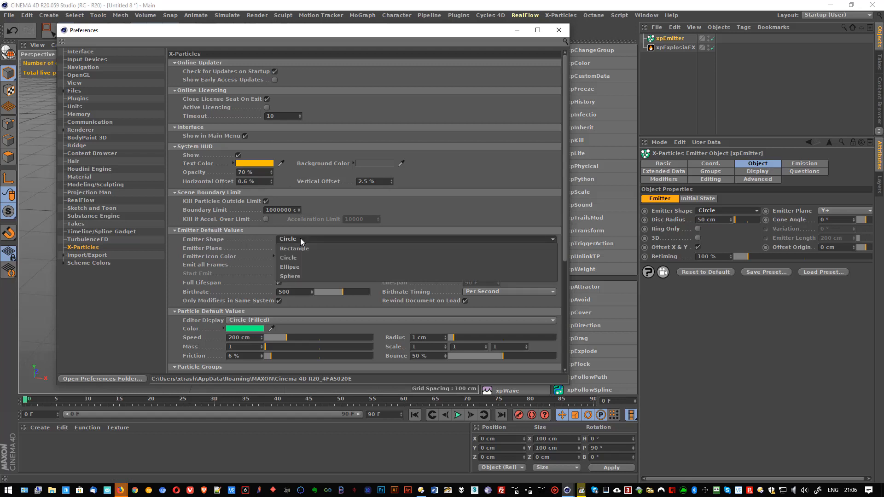
{"action": "left_click", "coordinate": [298, 252]}
{"action": "left_click", "coordinate": [296, 248]}
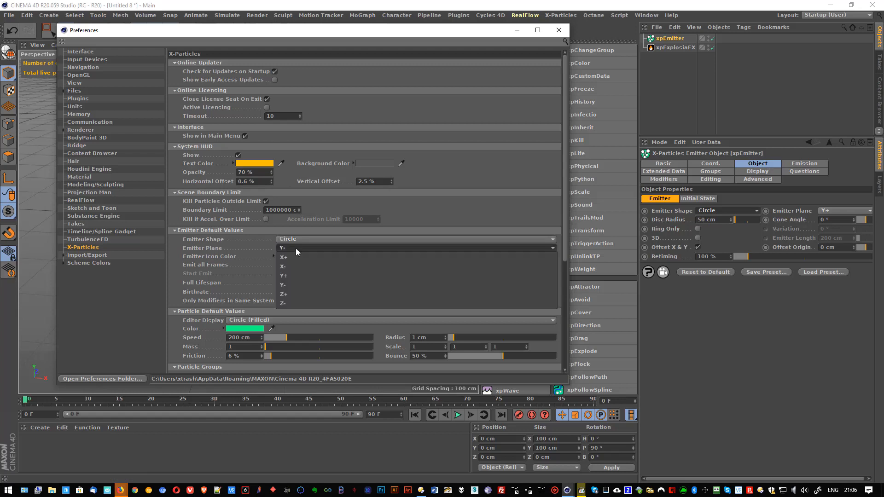
{"action": "left_click", "coordinate": [294, 283]}
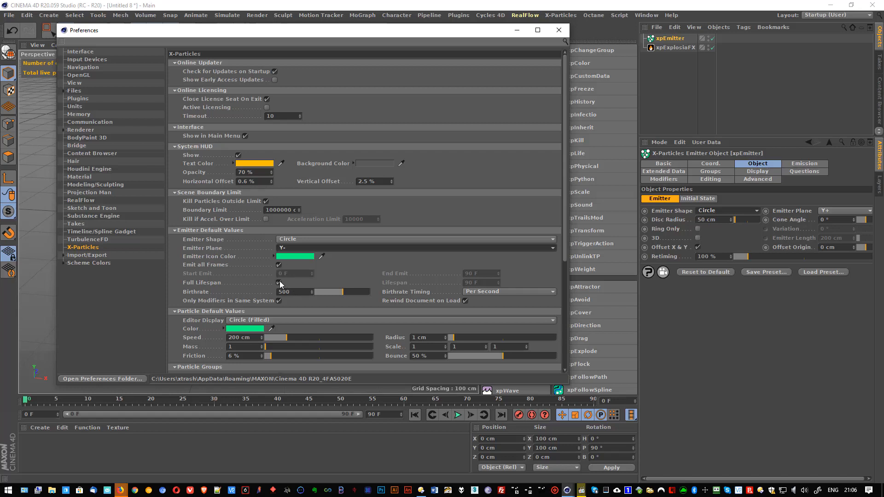
- Disable the default full lifespan for emitters and set the default lifespan to 100 F
{"action": "left_click", "coordinate": [279, 282]}
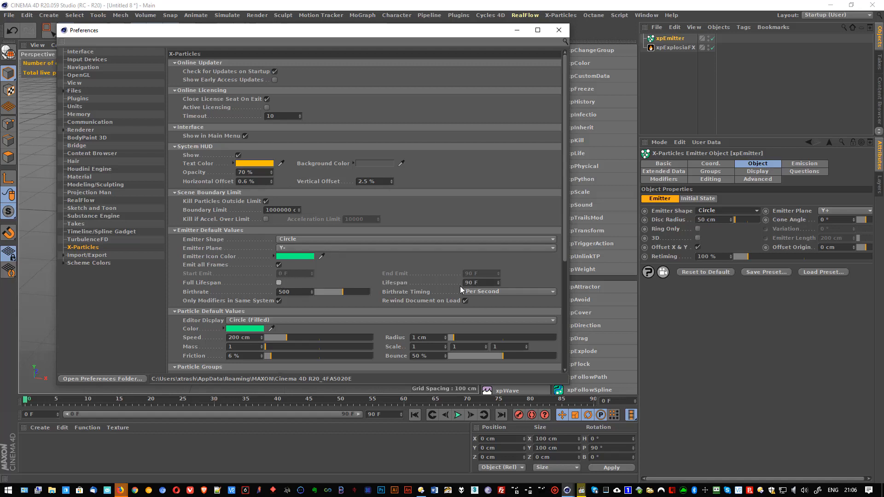
{"action": "double_click", "coordinate": [489, 282]}
{"action": "type", "text": "100"}
{"action": "key", "text": "Return"}
{"action": "left_click_drag", "start_coordinate": [295, 292], "coordinate": [233, 290]}
- Set the default particle radius to 2 cm and close the preferences
{"action": "scroll", "coordinate": [233, 262], "scroll_direction": "down", "scroll_amount": 3}
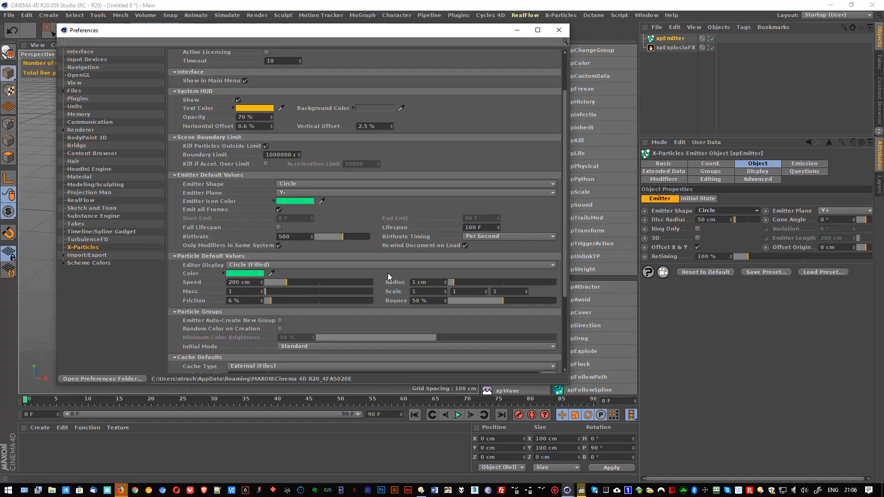
{"action": "left_click_drag", "start_coordinate": [428, 282], "coordinate": [371, 284]}
{"action": "type", "text": "2"}
{"action": "key", "text": "Return"}
{"action": "left_click", "coordinate": [559, 30]}
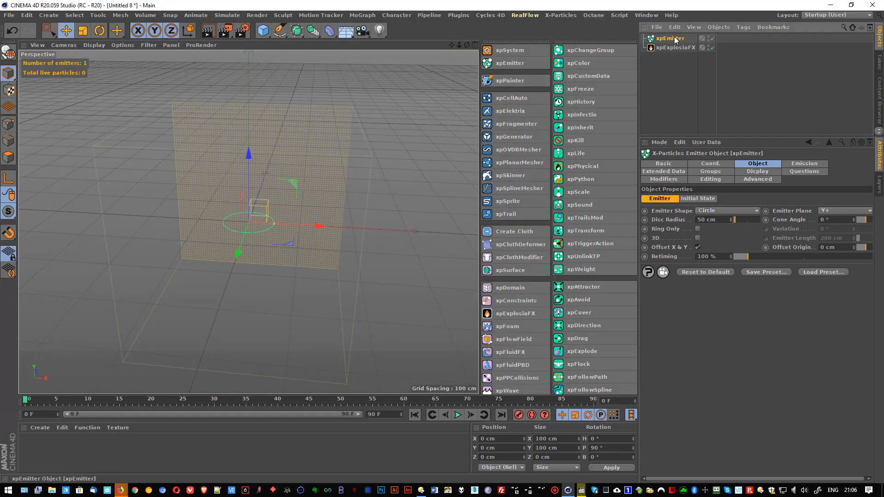
- Replace the existing xpEmitter with a new one that uses the changed defaults, and play the particle emission
{"action": "key", "text": "Delete"}
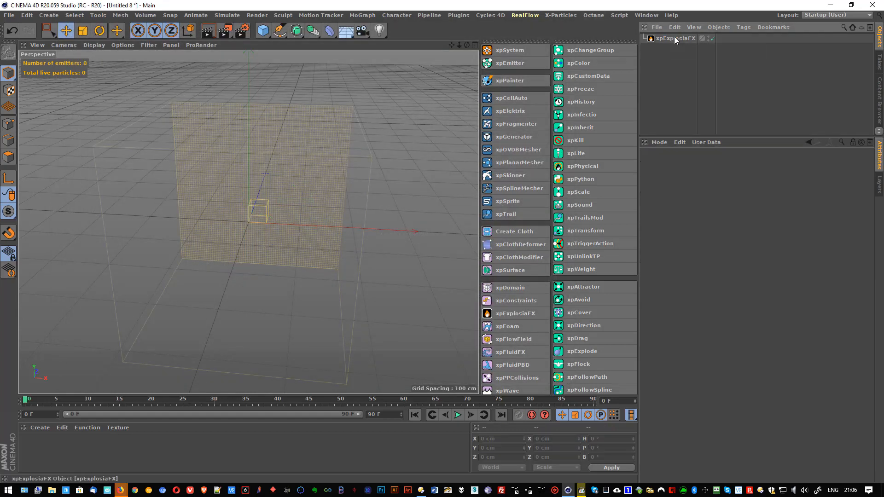
{"action": "left_click", "coordinate": [503, 65]}
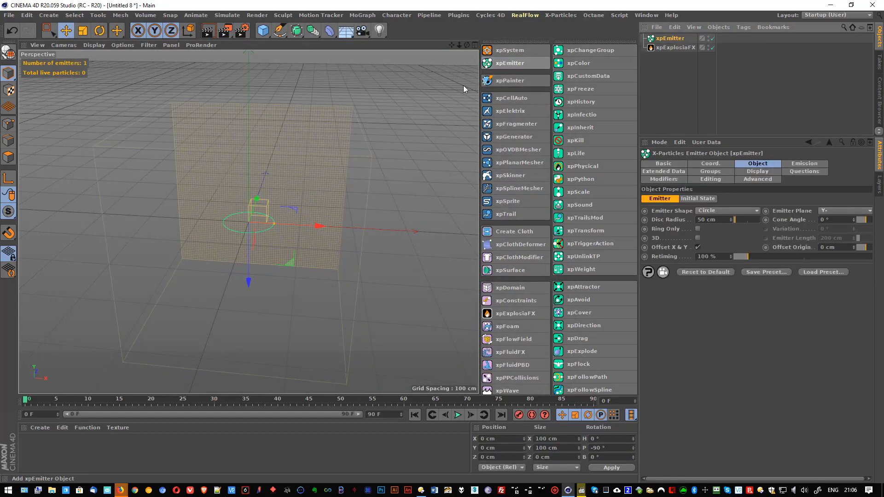
{"action": "left_click", "coordinate": [458, 415]}
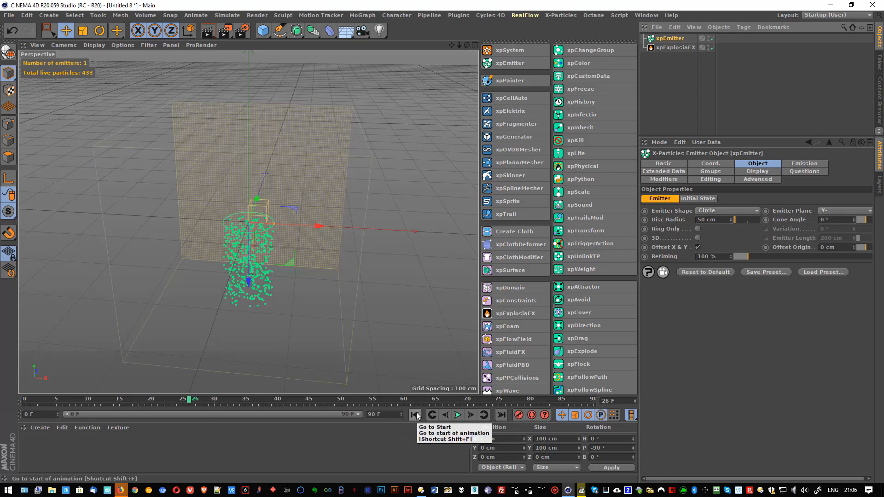
- Load the 25fps-200f preset into the project settings
{"action": "key", "text": "ctrl+d"}
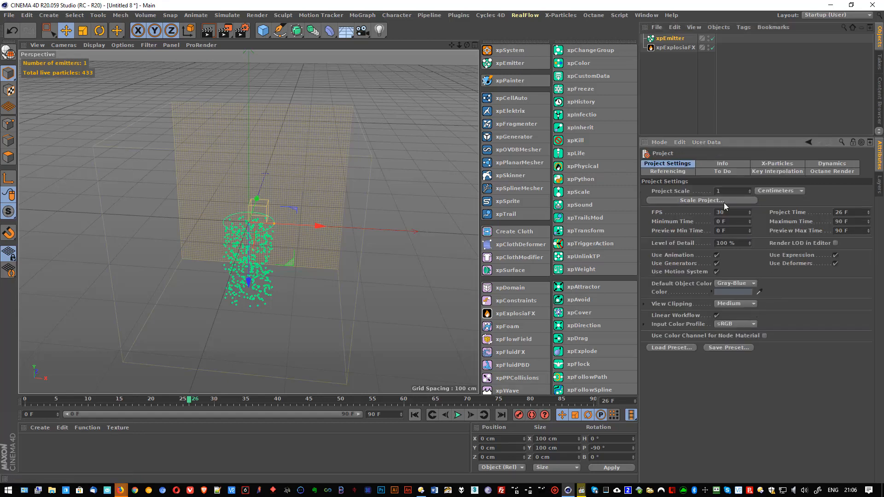
{"action": "left_click", "coordinate": [674, 346]}
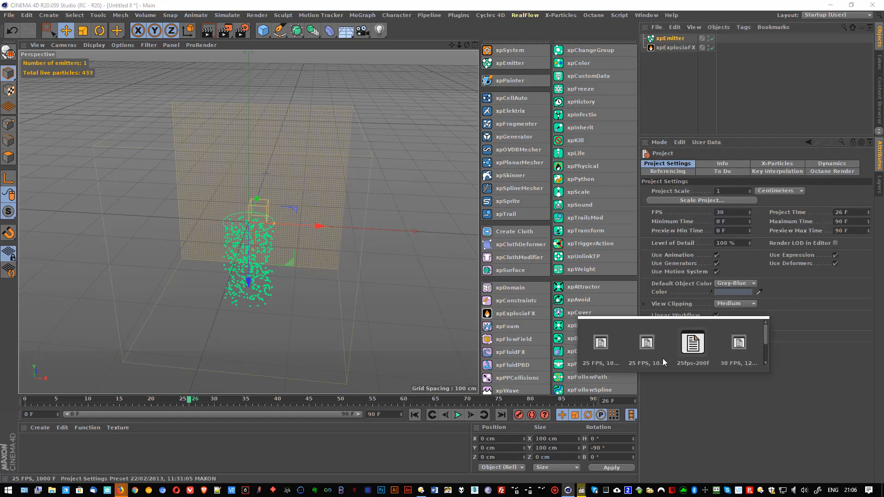
{"action": "left_click", "coordinate": [690, 350]}
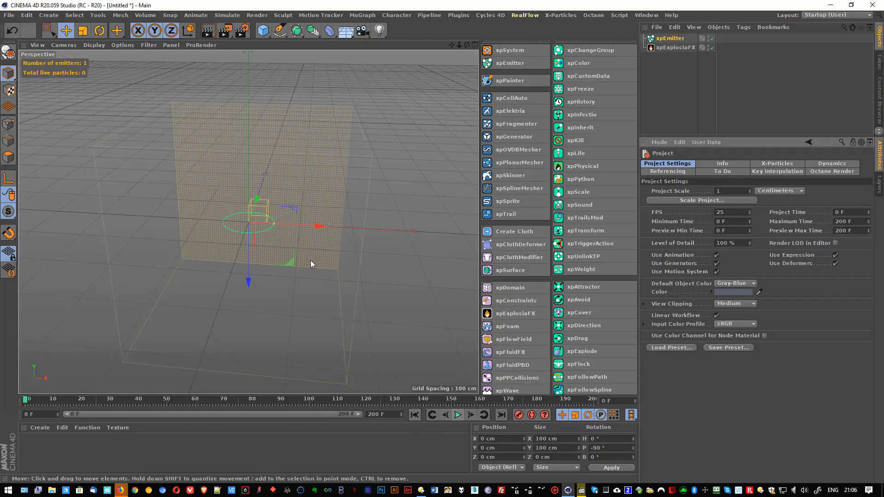
- Raise the emitter to about 150 cm in Y, play the emission briefly and return to the first frame
{"action": "left_click_drag", "start_coordinate": [249, 245], "coordinate": [251, 168]}
{"action": "mouse_move", "coordinate": [285, 225]}
{"action": "left_mouse_down", "text": "alt"}
{"action": "mouse_move", "coordinate": [293, 194]}
{"action": "mouse_move", "coordinate": [288, 220]}
{"action": "left_mouse_up", "text": "alt"}
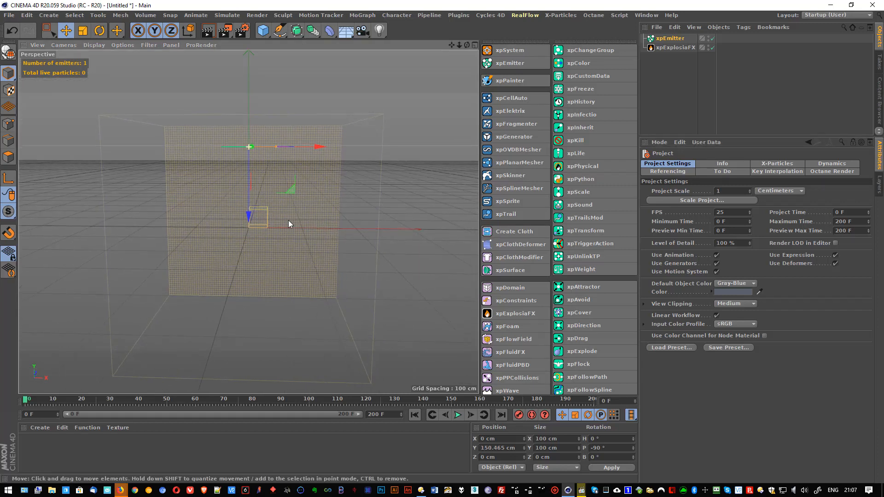
{"action": "left_click", "coordinate": [458, 415]}
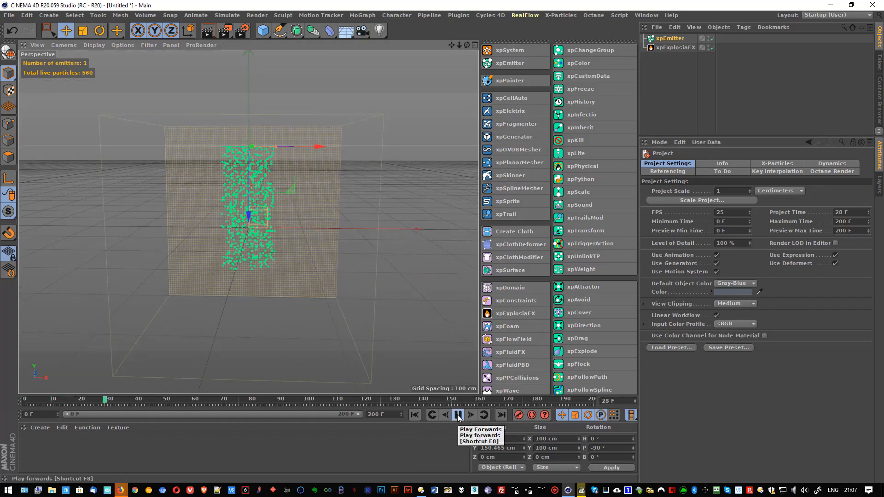
{"action": "left_click", "coordinate": [457, 415]}
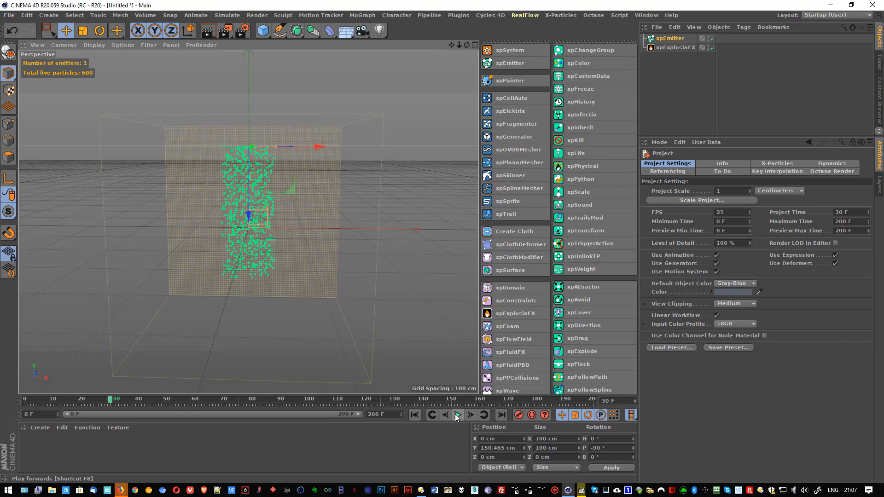
{"action": "left_click", "coordinate": [414, 416]}
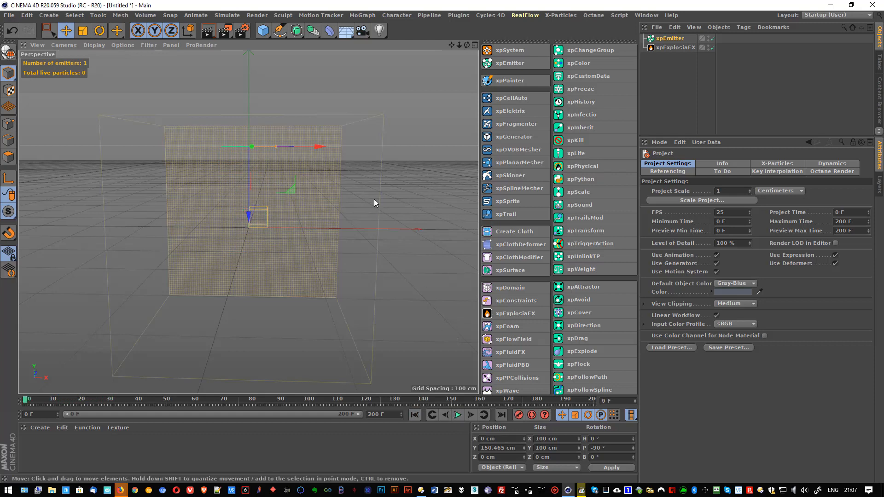
- Add an xpExplosiaFX Source tag to the xpEmitter
{"action": "mouse_move", "coordinate": [319, 173]}
{"action": "left_mouse_down", "text": "alt"}
{"action": "mouse_move", "coordinate": [313, 186]}
{"action": "mouse_move", "coordinate": [321, 189]}
{"action": "mouse_move", "coordinate": [317, 182]}
{"action": "left_mouse_up", "text": "alt"}
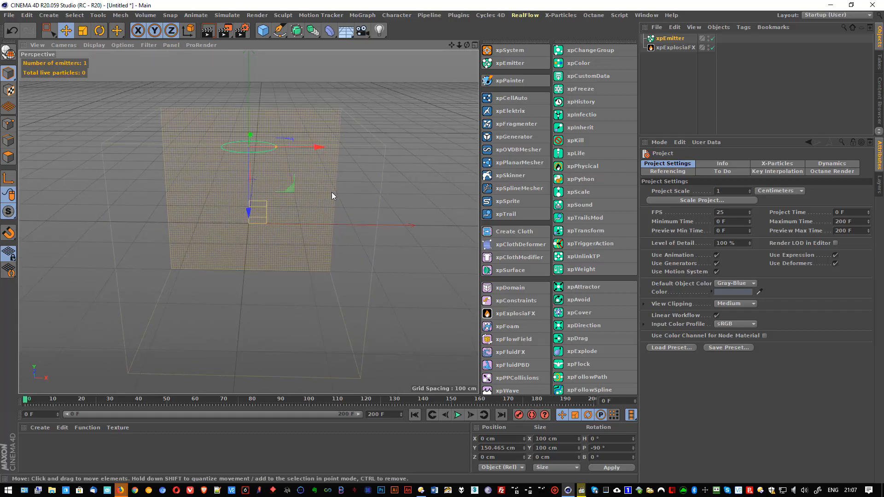
{"action": "left_click", "coordinate": [670, 39]}
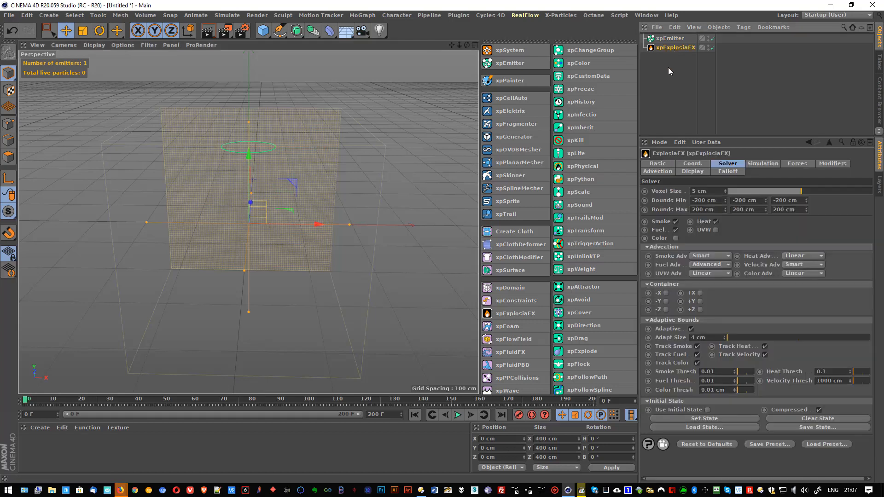
{"action": "right_click", "coordinate": [666, 38]}
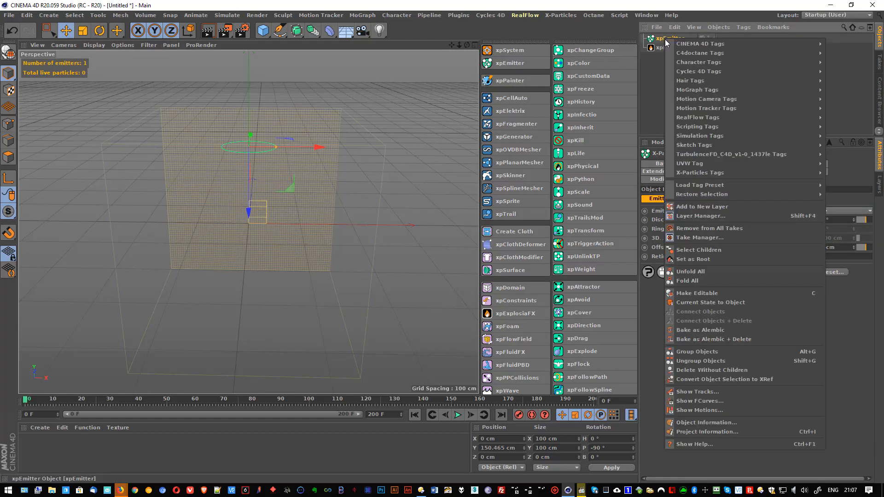
{"action": "mouse_move", "coordinate": [696, 172]}
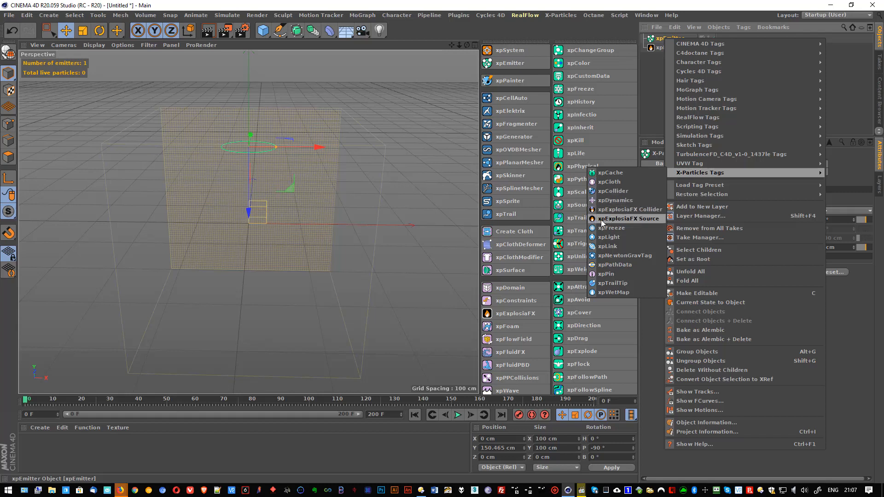
{"action": "left_click", "coordinate": [642, 221]}
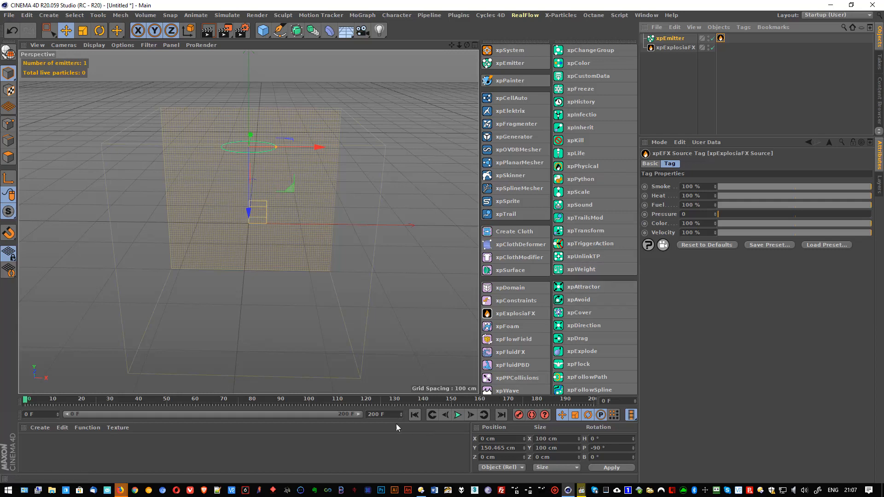
- Play the tagged emitter's simulation briefly and return to the first frame
{"action": "left_click", "coordinate": [458, 415]}
{"action": "left_click", "coordinate": [458, 416]}
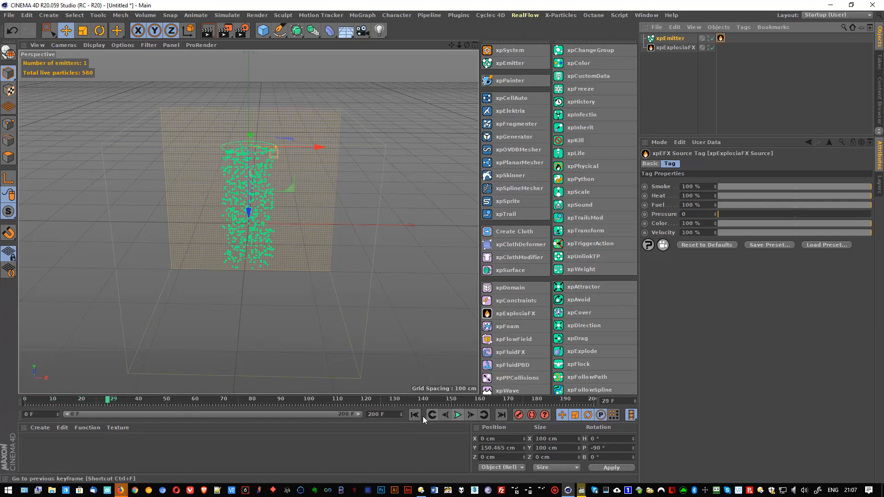
{"action": "left_click", "coordinate": [417, 416]}
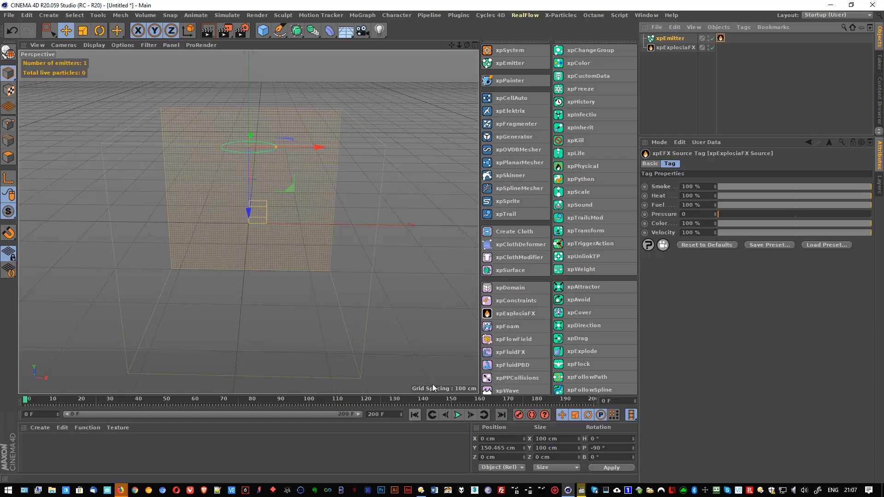
- Examine the emitter source tag's smoke, heat, fuel and velocity percentages
{"action": "left_click", "coordinate": [707, 187]}
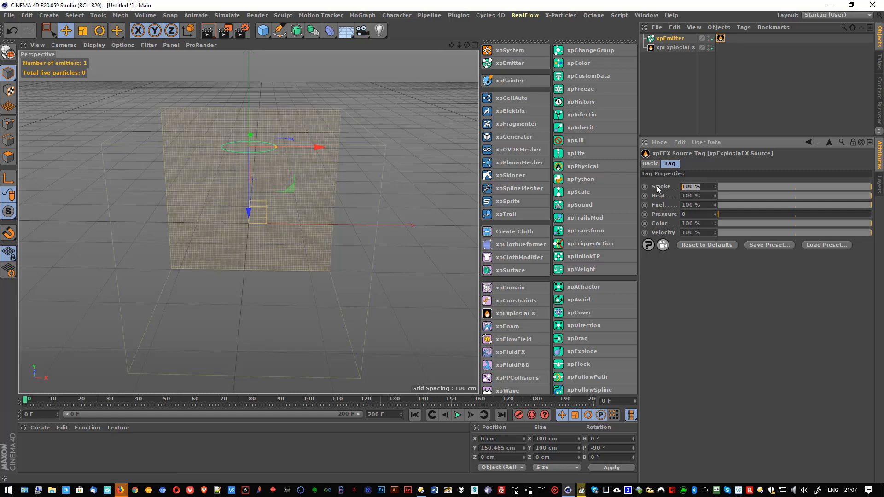
{"action": "key", "text": "Tab"}
{"action": "key", "text": "Tab"}
{"action": "double_click", "coordinate": [696, 233]}
{"action": "left_click", "coordinate": [700, 234]}
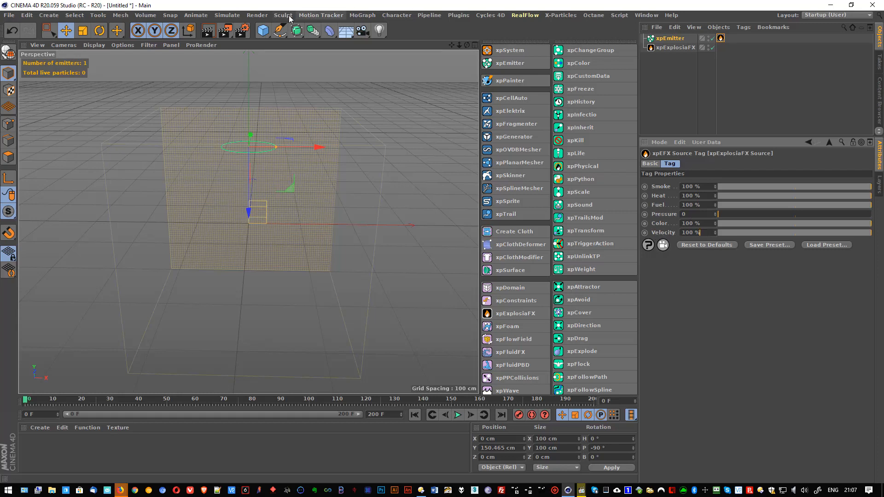
- Add a sphere at the origin and reduce its radius to about 26 cm
{"action": "left_click", "coordinate": [263, 30]}
{"action": "left_click", "coordinate": [456, 61]}
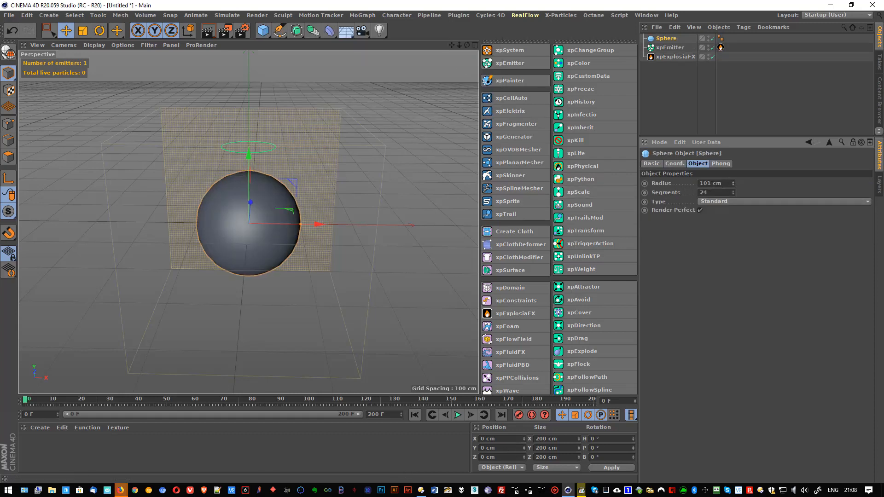
{"action": "left_click_drag", "start_coordinate": [733, 183], "coordinate": [733, 207]}
- Add an xpExplosiaFX Source tag to the sphere and turn off its Solid option
{"action": "right_click", "coordinate": [670, 39]}
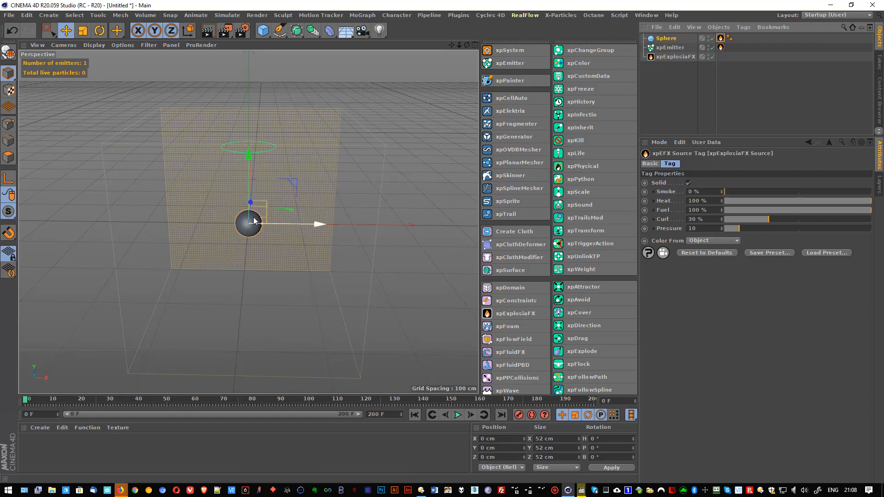
{"action": "left_click", "coordinate": [689, 183]}
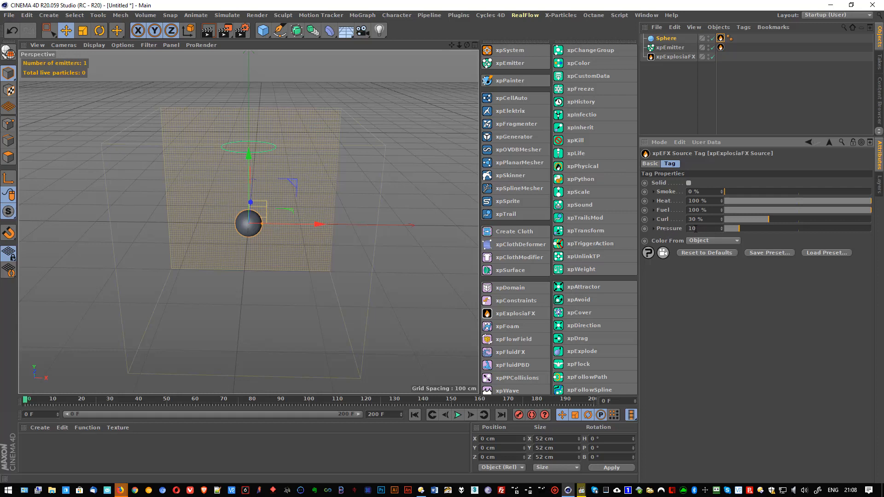
- Try Custom as the colour source of the sphere's source tag and set it back to Object
{"action": "left_click", "coordinate": [717, 239]}
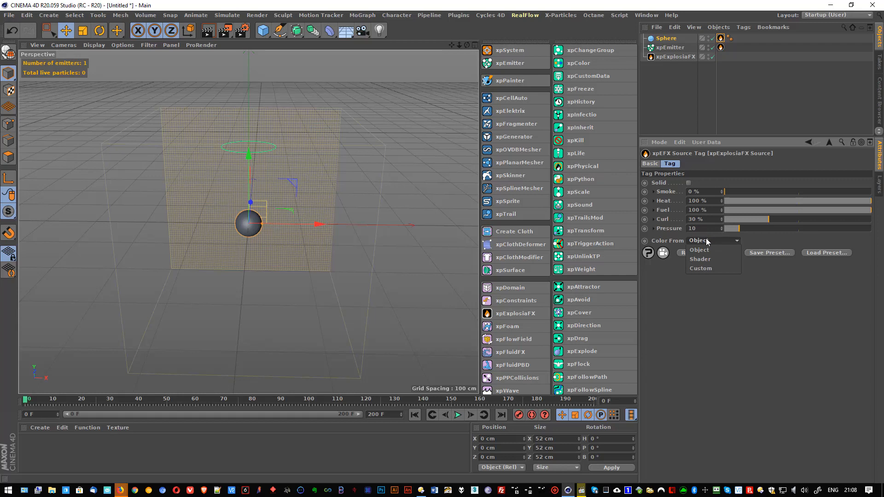
{"action": "left_click", "coordinate": [708, 268]}
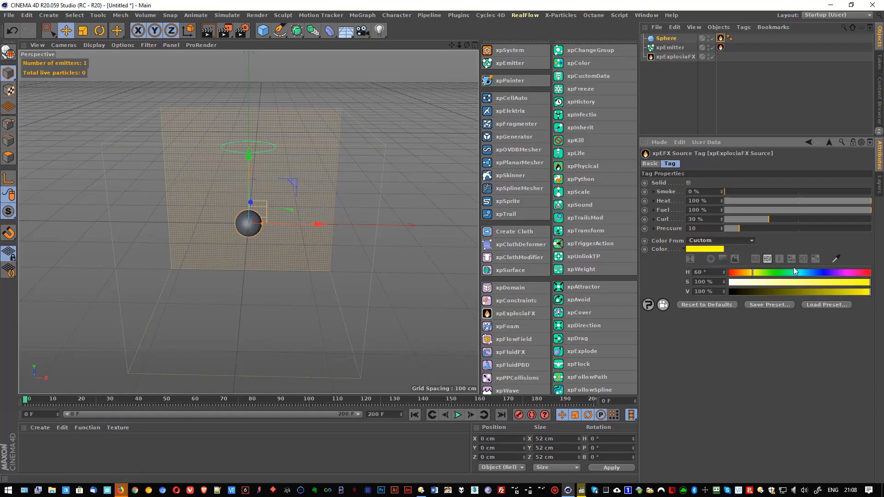
{"action": "left_click", "coordinate": [709, 241]}
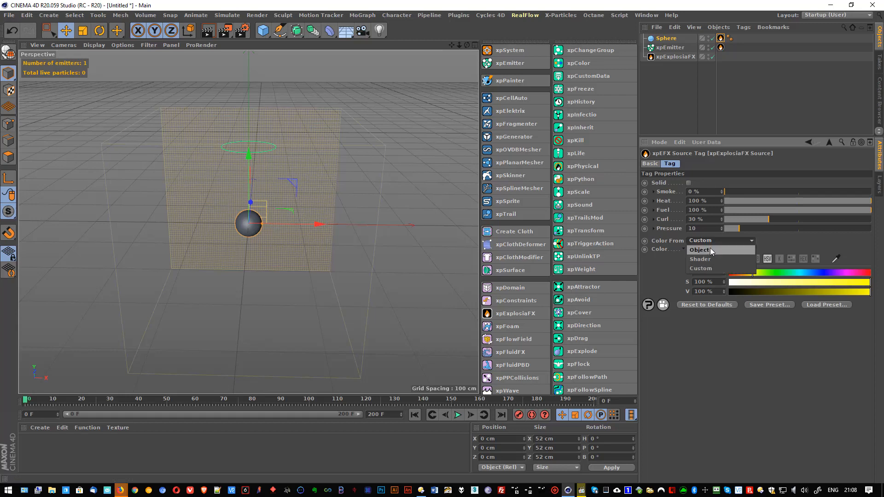
{"action": "left_click", "coordinate": [710, 247]}
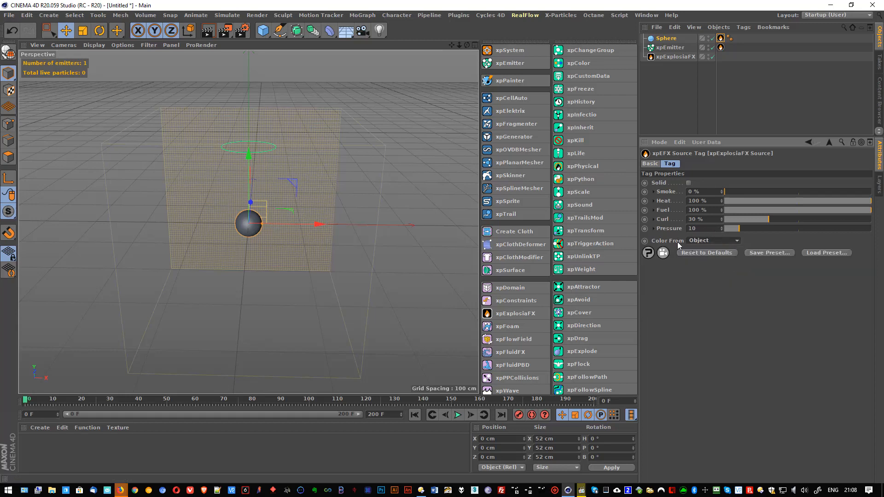
- Play the simulation with the sphere as a source and stop at about frame 16
{"action": "left_click", "coordinate": [458, 414]}
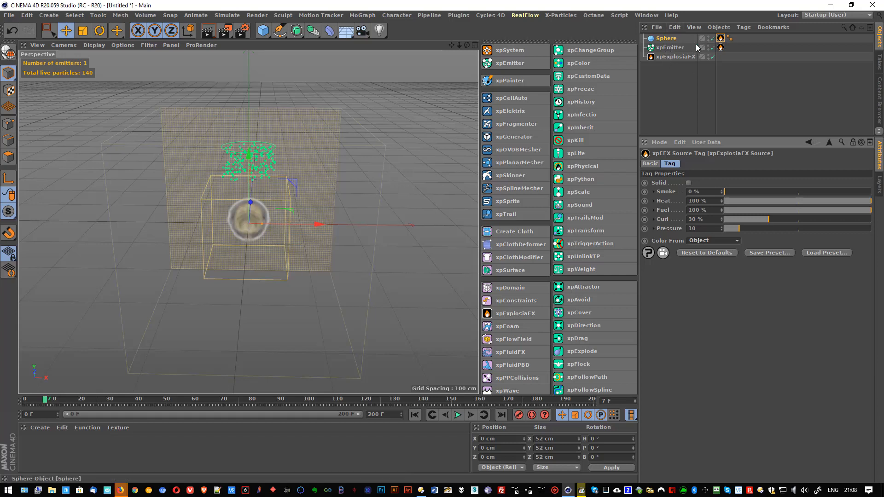
{"action": "left_click", "coordinate": [458, 415]}
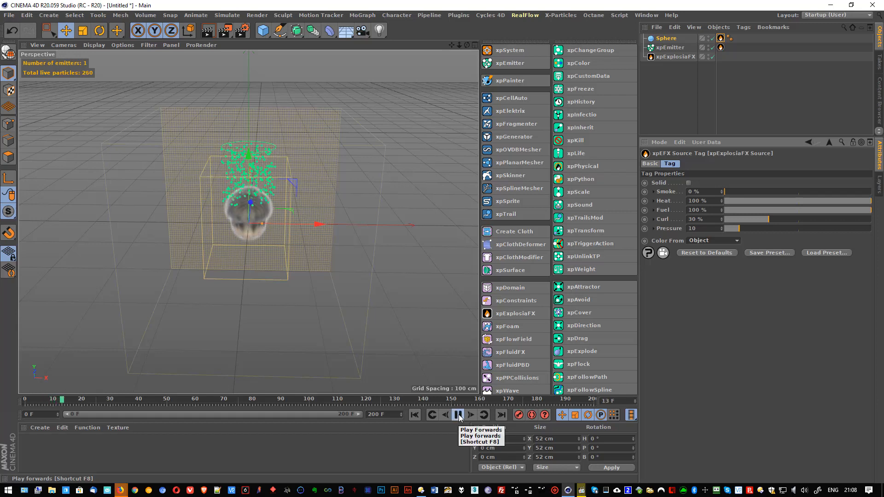
{"action": "left_click", "coordinate": [459, 416]}
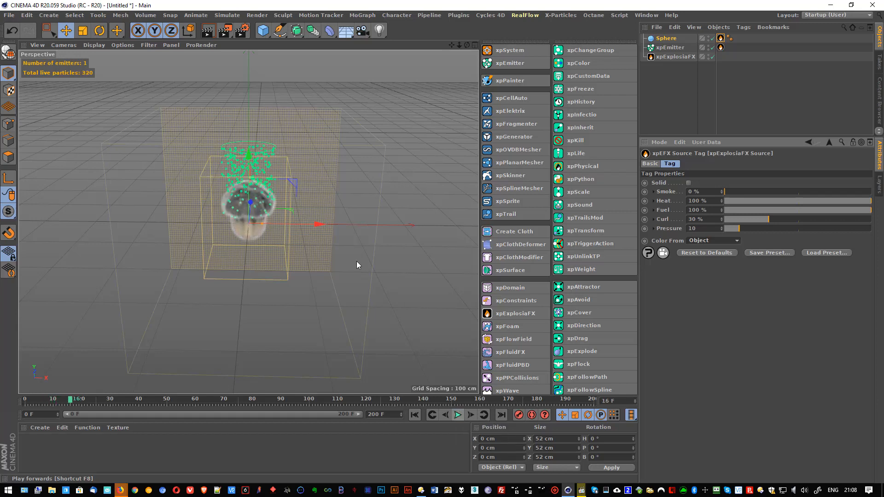
- Disable the sphere and replay the simulation from the first frame with only the xpEmitter
{"action": "left_click", "coordinate": [713, 38]}
{"action": "left_click", "coordinate": [665, 48]}
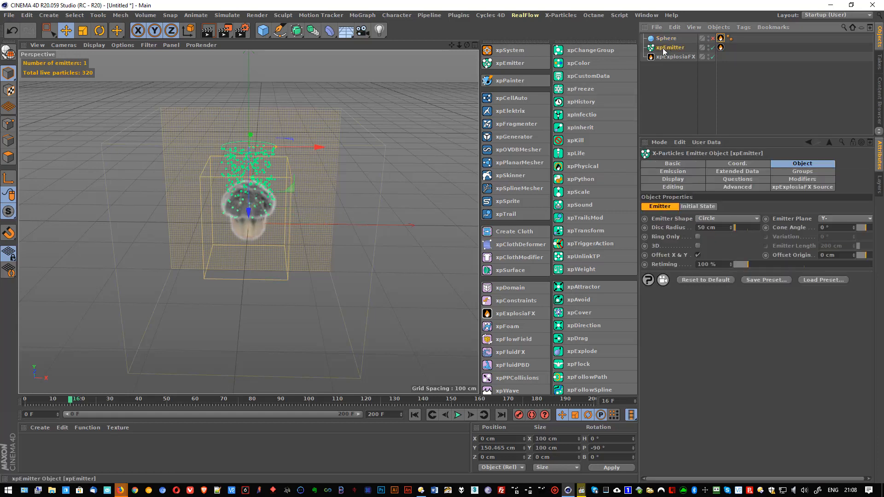
{"action": "left_click", "coordinate": [414, 415]}
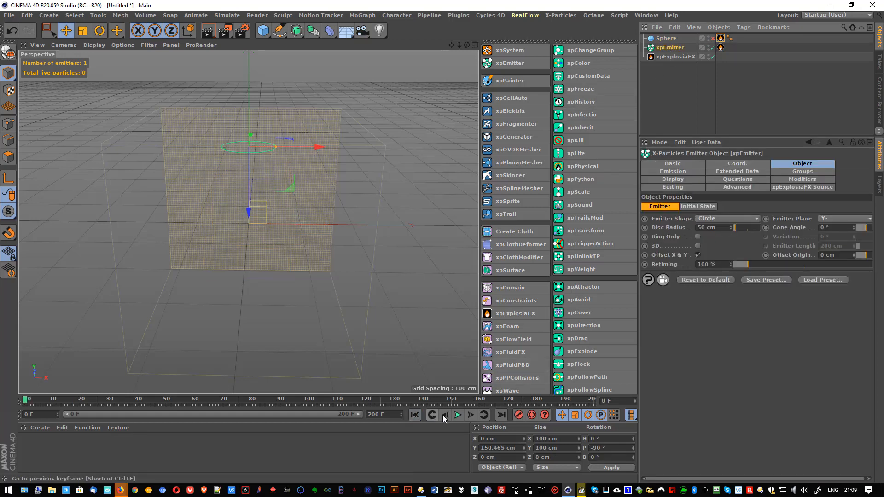
{"action": "left_click", "coordinate": [457, 415]}
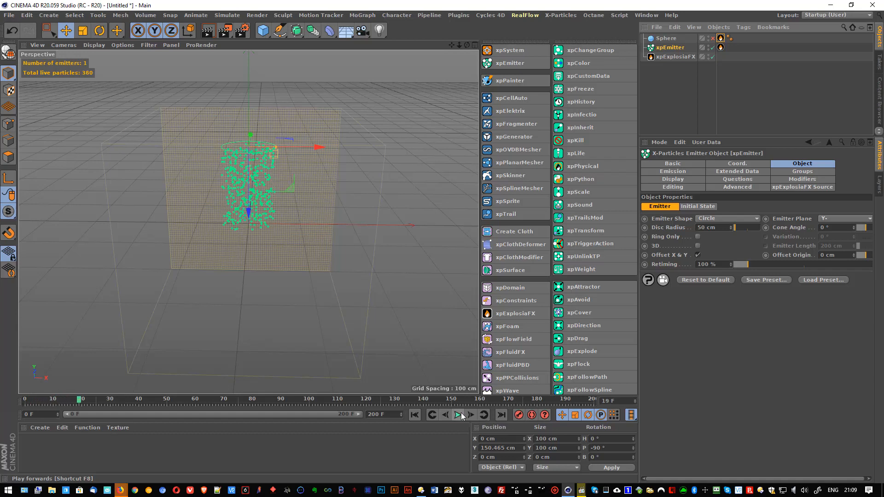
- Compare the emitter source tag's percentages with the emitter's physical particle data for temperature, smoke, fuel and fire
{"action": "left_click", "coordinate": [721, 47]}
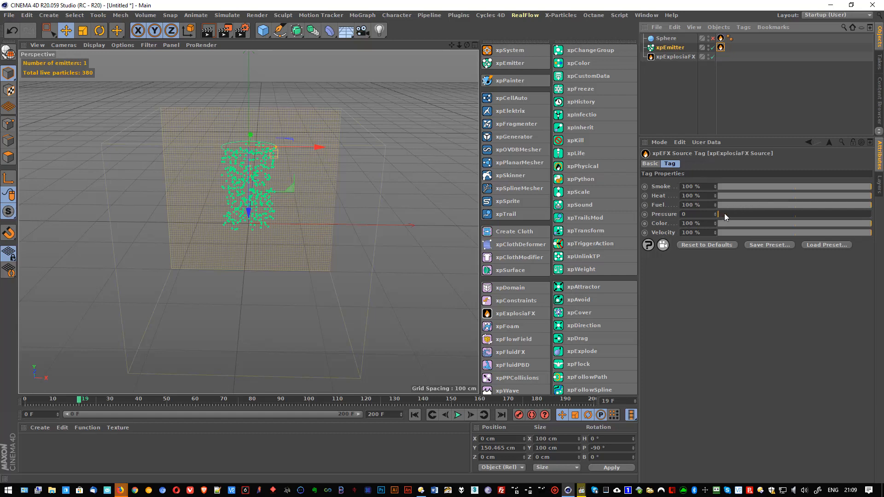
{"action": "left_click", "coordinate": [694, 232]}
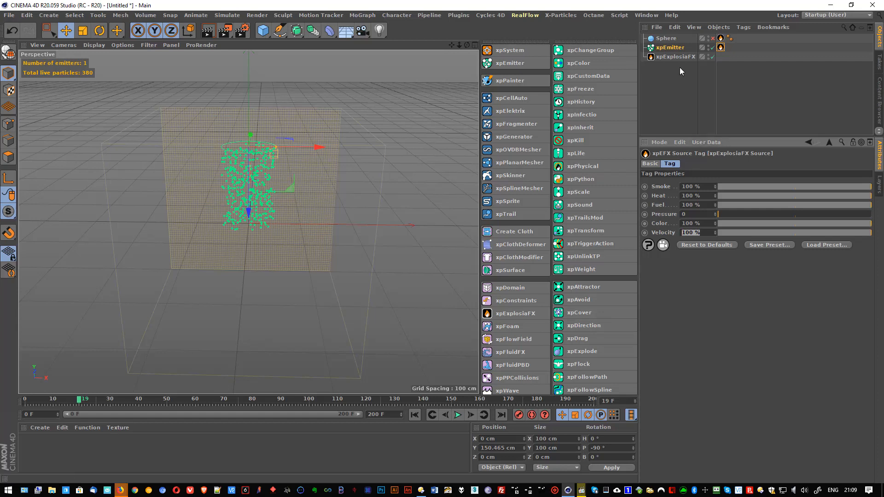
{"action": "left_click", "coordinate": [673, 47]}
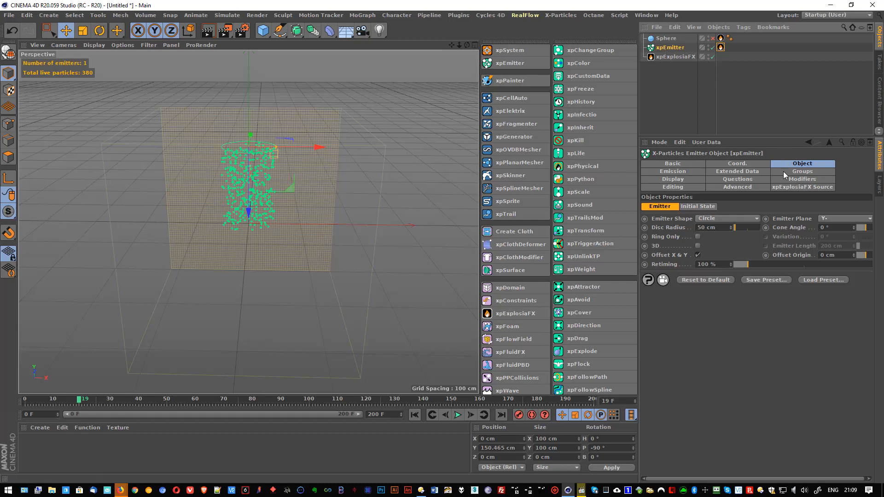
{"action": "left_click", "coordinate": [778, 187]}
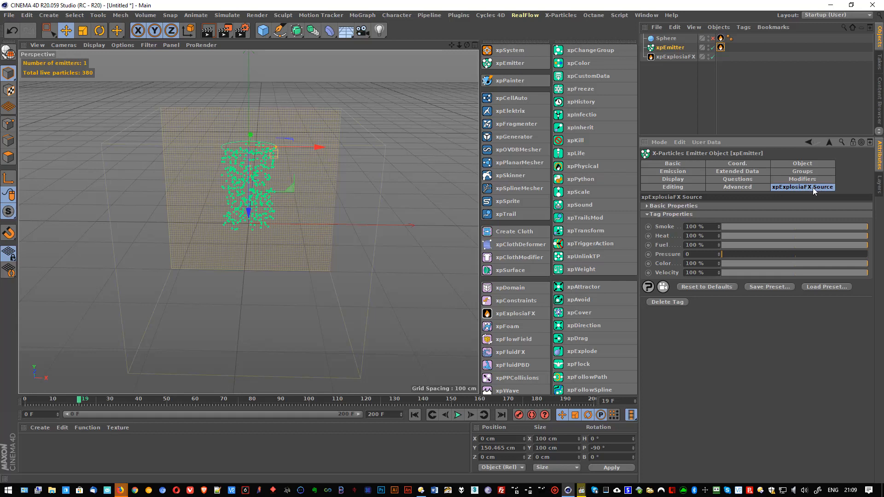
{"action": "left_click", "coordinate": [721, 173]}
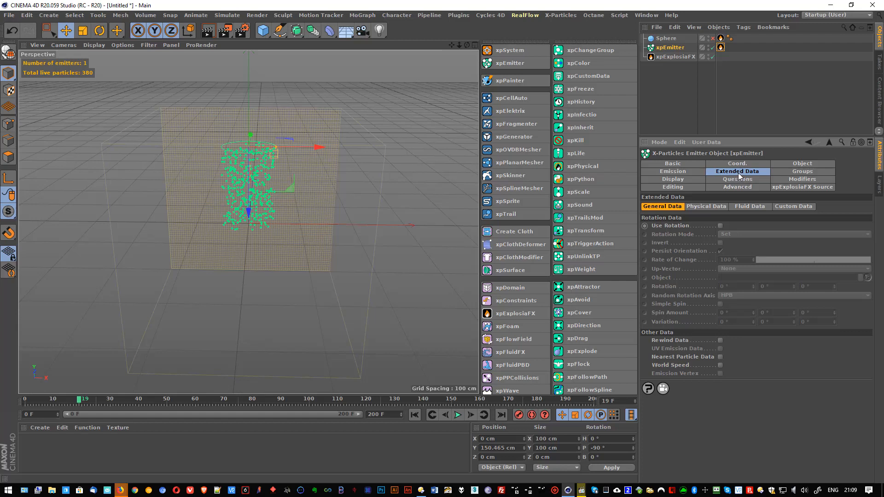
{"action": "left_click", "coordinate": [698, 206]}
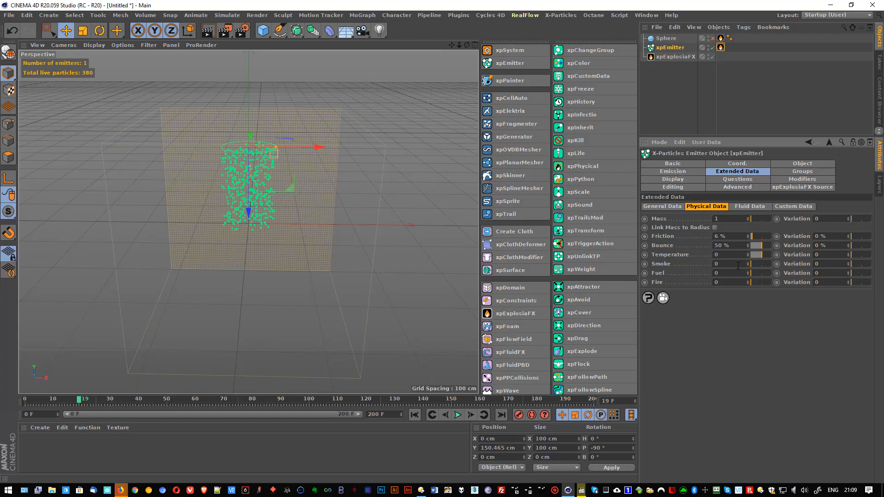
{"action": "left_click", "coordinate": [795, 186]}
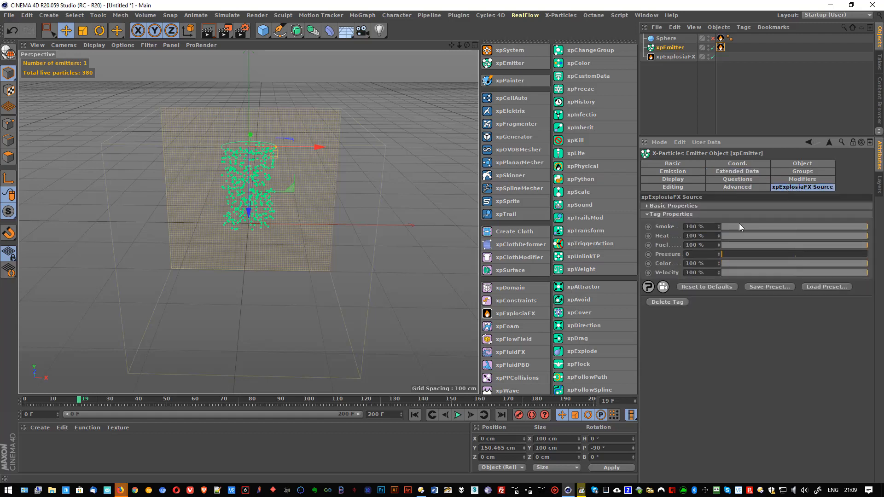
{"action": "left_click", "coordinate": [709, 244]}
- Set the physical Fuel value of the emitter's particles to 1
{"action": "left_click", "coordinate": [735, 172]}
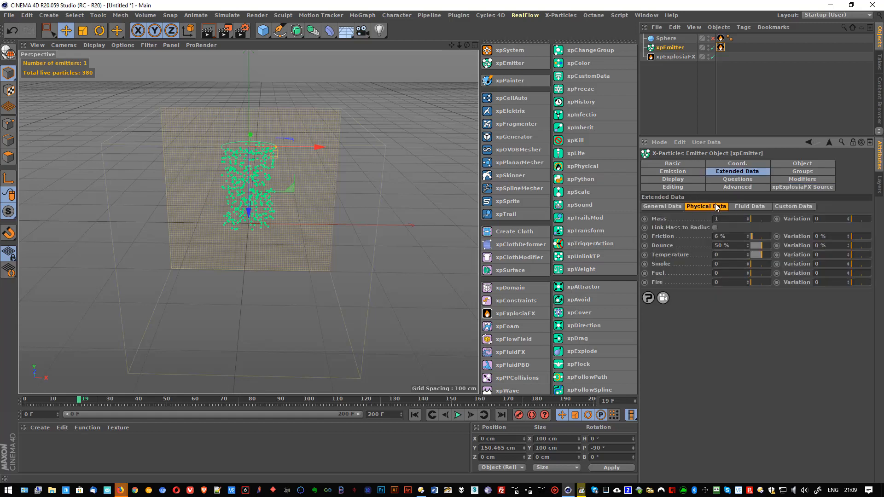
{"action": "left_click", "coordinate": [728, 273]}
{"action": "type", "text": "1"}
- Replay the simulation from the first frame to about frame 47 and inspect the smoke column around the particles up close
{"action": "left_click", "coordinate": [414, 414]}
{"action": "left_click", "coordinate": [458, 415]}
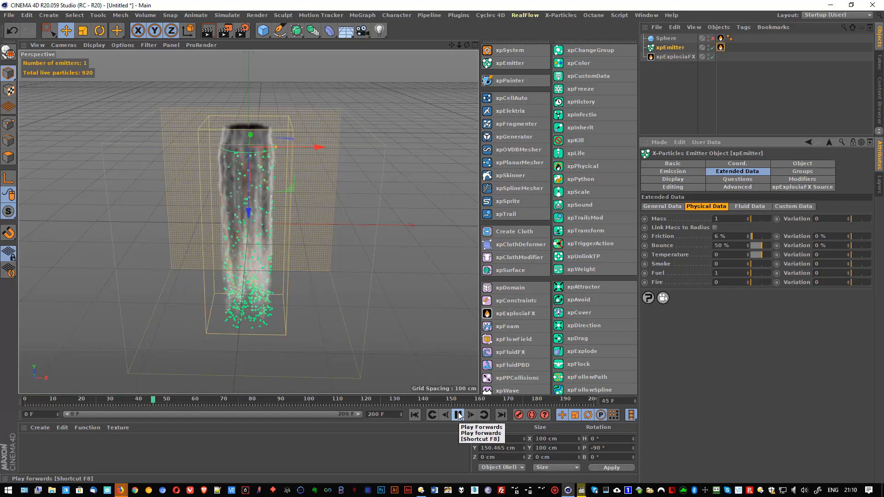
{"action": "left_click", "coordinate": [458, 415]}
{"action": "scroll", "coordinate": [247, 242], "scroll_direction": "up", "scroll_amount": 8}
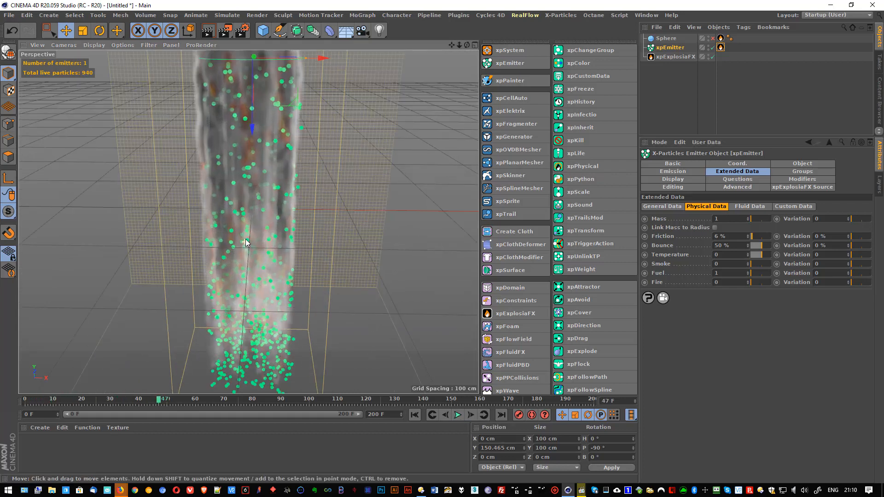
{"action": "scroll", "coordinate": [247, 242], "scroll_direction": "down", "scroll_amount": 4}
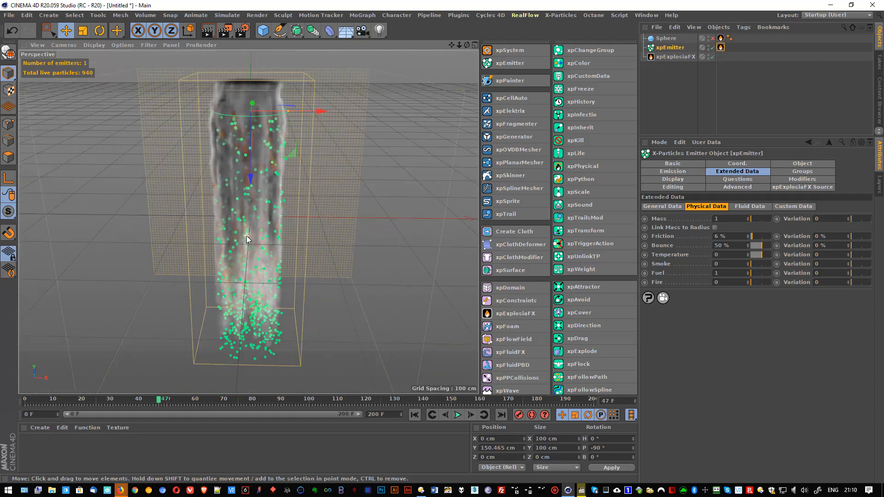
{"action": "scroll", "coordinate": [248, 242], "scroll_direction": "down", "scroll_amount": 3}
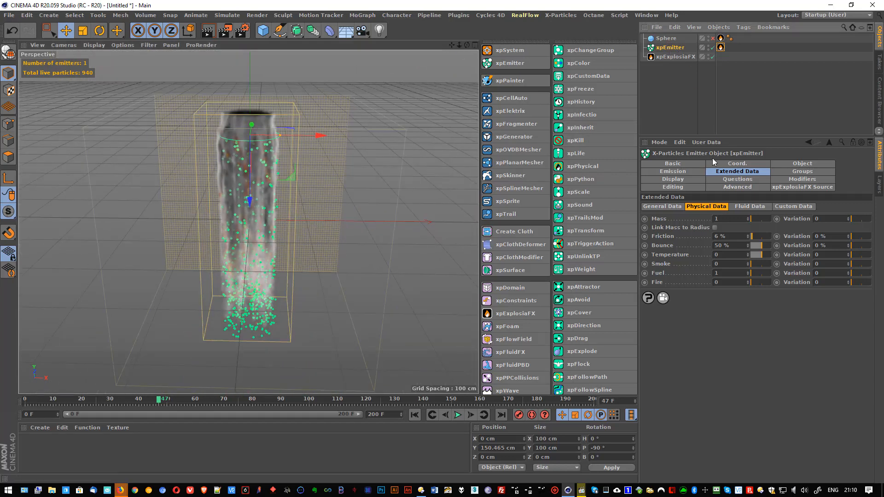
- Set the emitter's birthrate to 2 and its particle radius to 20 cm
{"action": "left_click", "coordinate": [789, 164]}
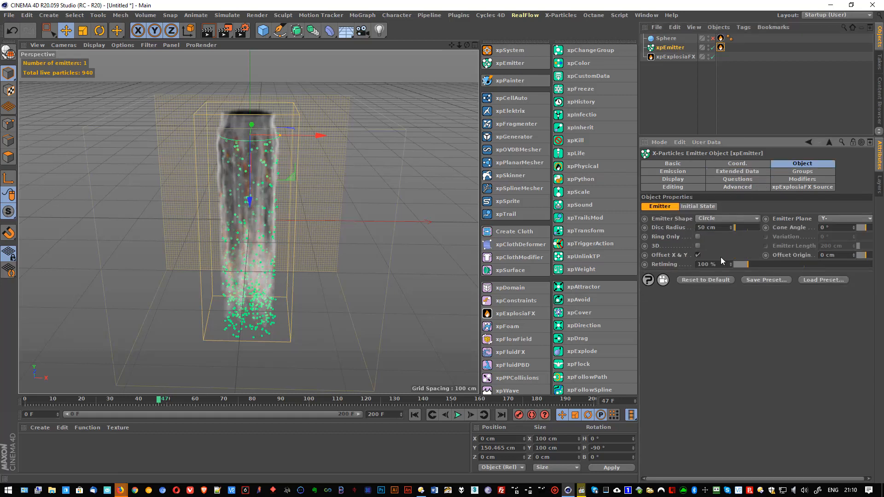
{"action": "left_click", "coordinate": [683, 172]}
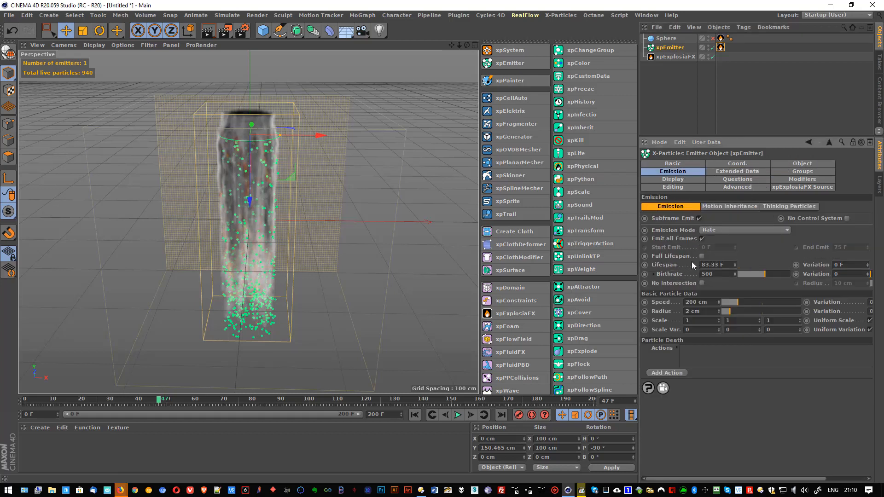
{"action": "left_click", "coordinate": [707, 274]}
{"action": "type", "text": "2"}
{"action": "key", "text": "Return"}
{"action": "left_click_drag", "start_coordinate": [735, 310], "coordinate": [813, 310]}
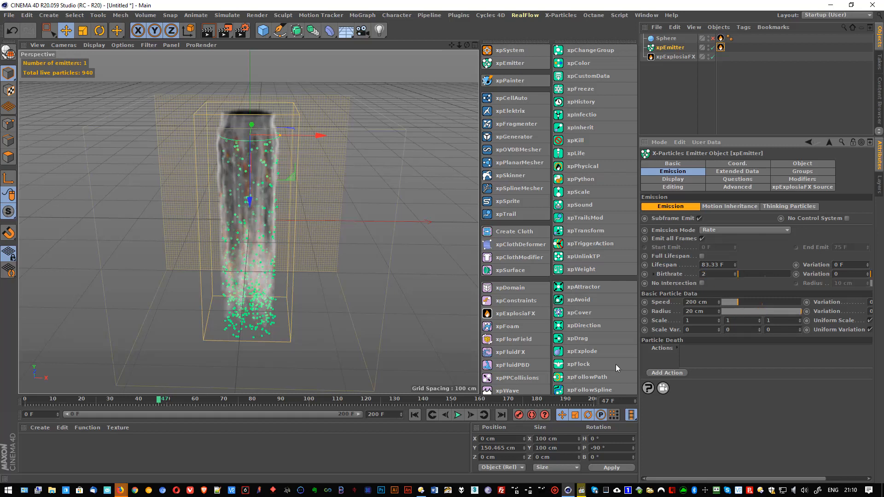
- Replay the simulation from the first frame to about frame 64 to view the smoke around individual particles
{"action": "left_click", "coordinate": [414, 415]}
{"action": "left_click", "coordinate": [458, 415]}
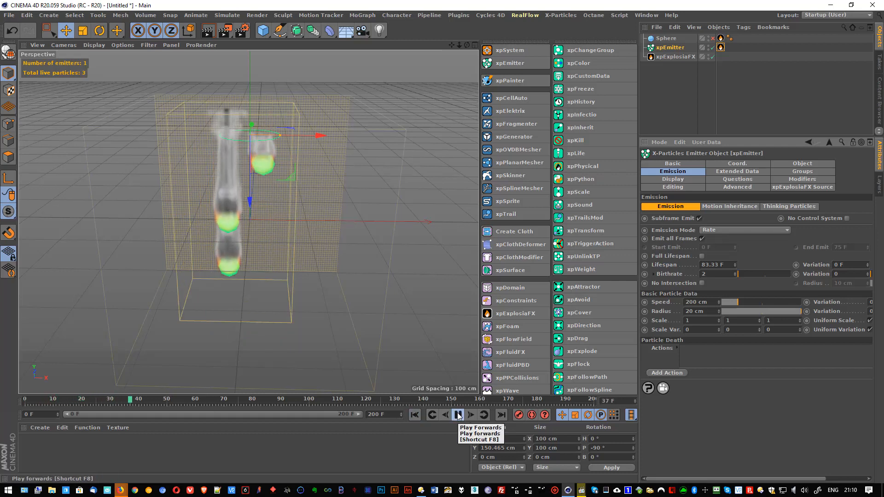
{"action": "left_click", "coordinate": [458, 415]}
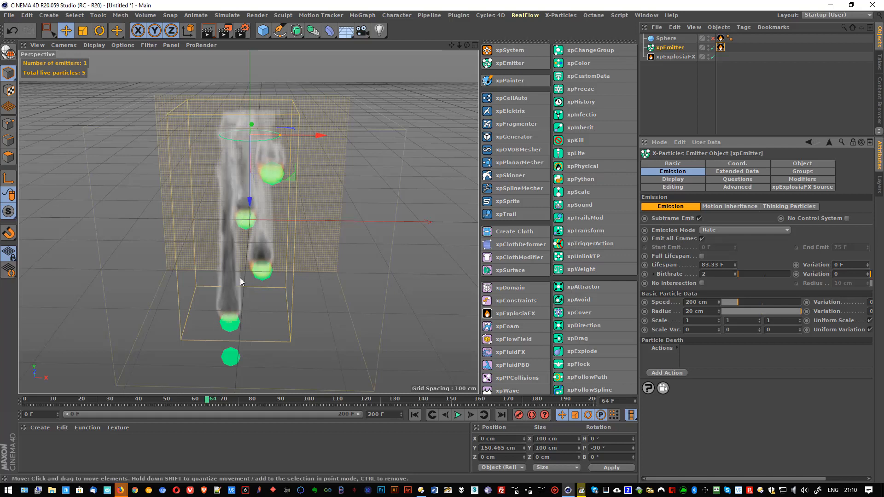
- Raise the emitter's birthrate to 50
{"action": "double_click", "coordinate": [715, 272]}
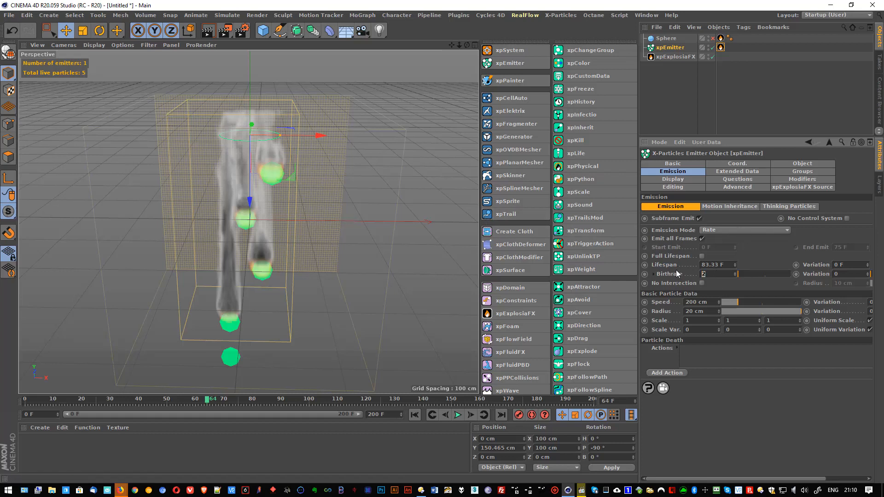
{"action": "type", "text": "50"}
{"action": "key", "text": "Return"}
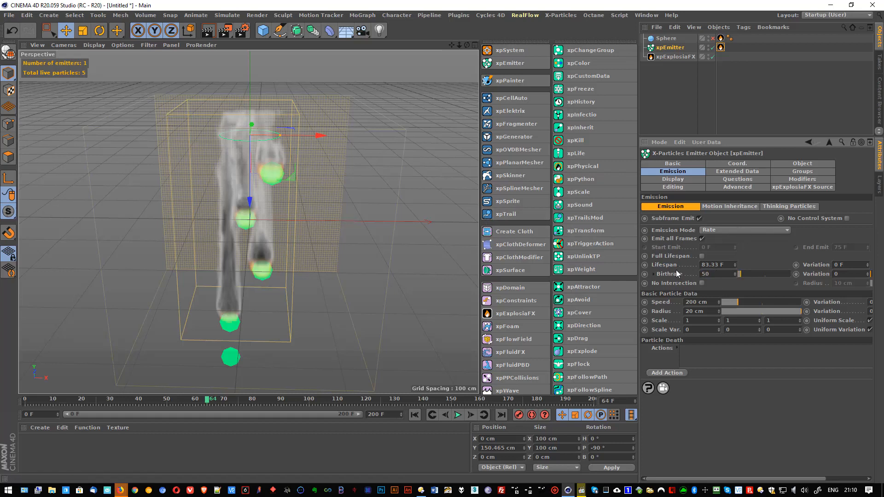
- Replay the simulation from the first frame to about frame 106, hiding the emitter's particles in the viewport during playback
{"action": "left_click", "coordinate": [414, 414]}
{"action": "left_click", "coordinate": [458, 415]}
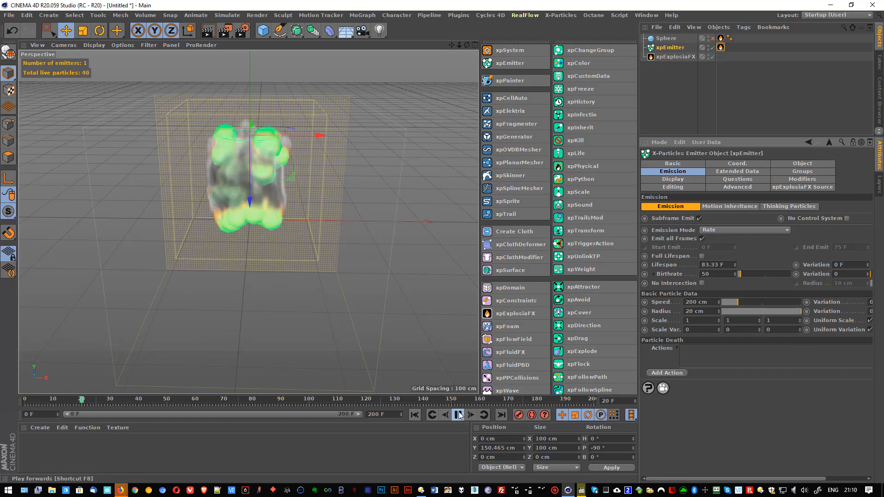
{"action": "left_click", "coordinate": [709, 50]}
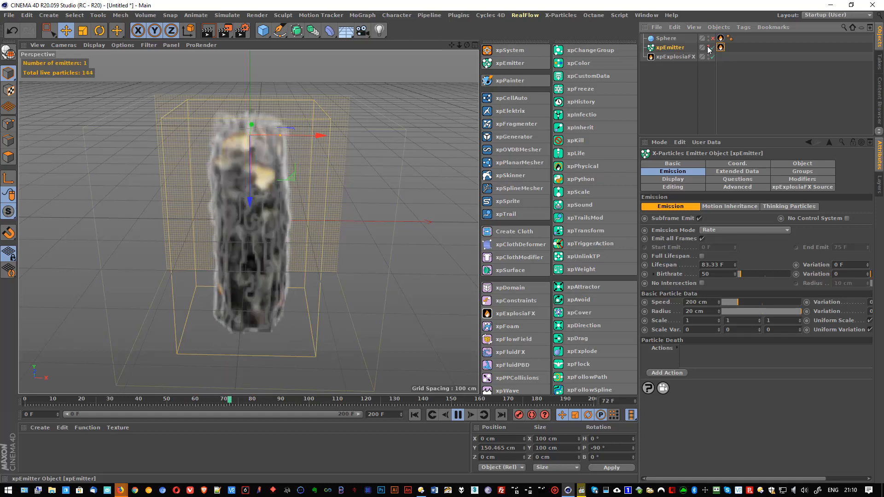
{"action": "left_click", "coordinate": [459, 416]}
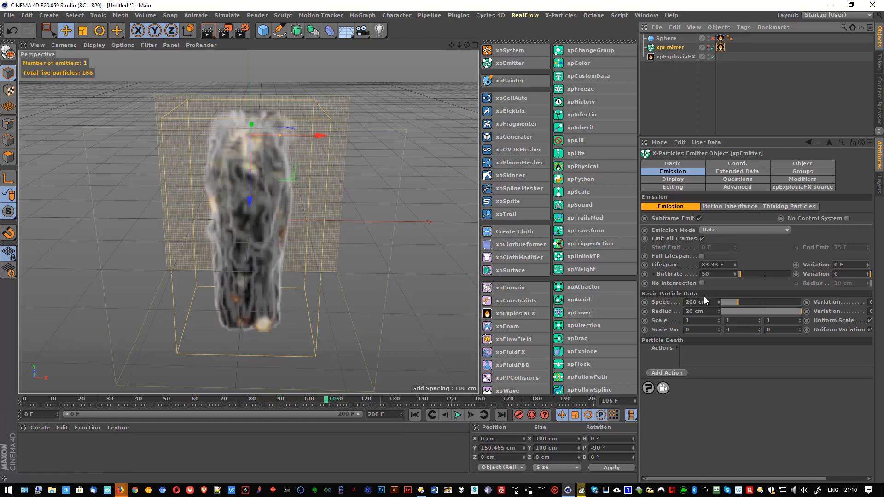
- Set the emitter's particle radius to 3 cm and its birthrate to 500
{"action": "left_click", "coordinate": [706, 311]}
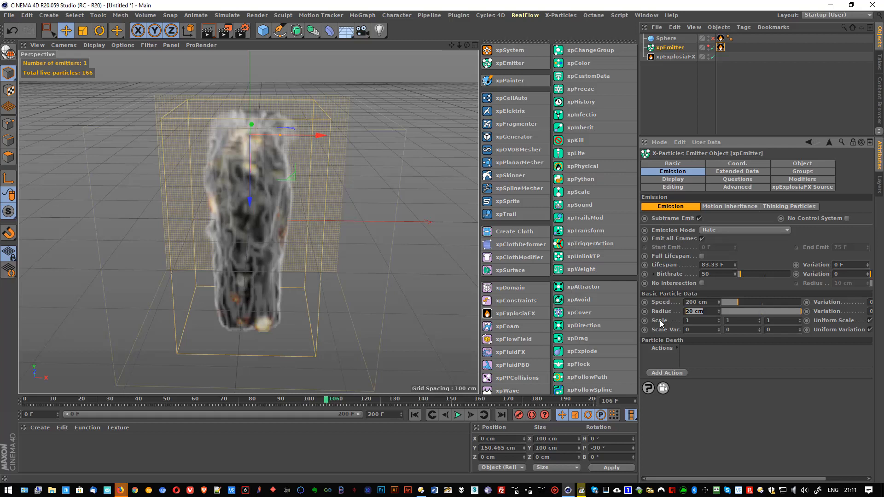
{"action": "type", "text": "3"}
{"action": "key", "text": "Return"}
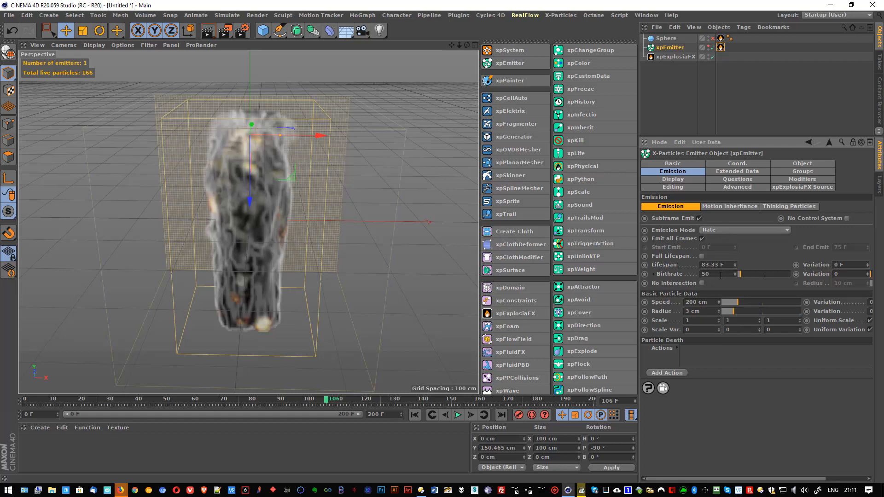
{"action": "left_click_drag", "start_coordinate": [721, 275], "coordinate": [664, 275]}
{"action": "type", "text": "500"}
{"action": "key", "text": "Return"}
- Replay the simulation from the first frame to about frame 42 to check the denser, smaller particles
{"action": "left_click", "coordinate": [415, 417]}
{"action": "left_click", "coordinate": [461, 416]}
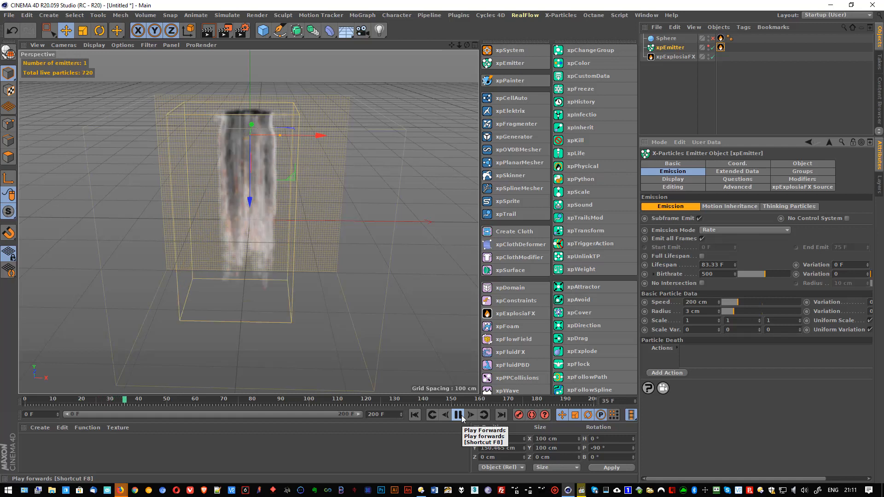
{"action": "left_click", "coordinate": [462, 416]}
- Set the emitter's particle radius to 6 cm and replay the simulation from the first frame to about frame 57
{"action": "left_click_drag", "start_coordinate": [676, 315], "coordinate": [665, 316]}
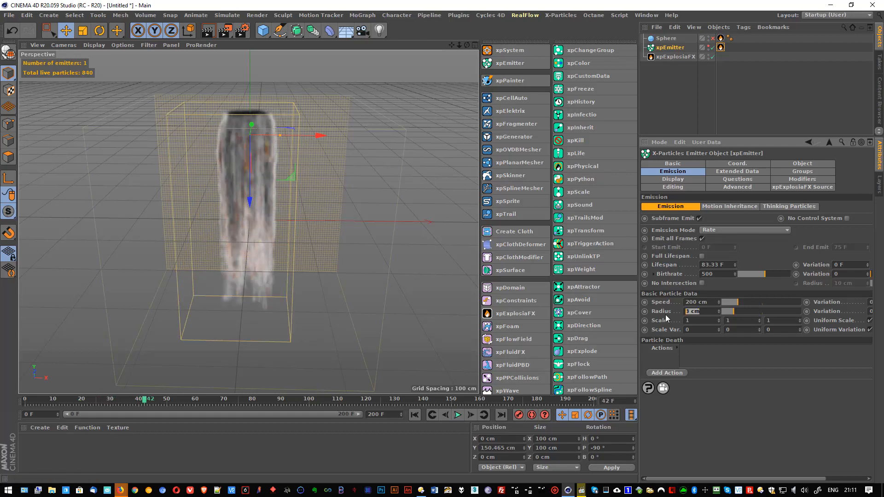
{"action": "type", "text": "6"}
{"action": "key", "text": "Return"}
{"action": "left_click", "coordinate": [414, 415]}
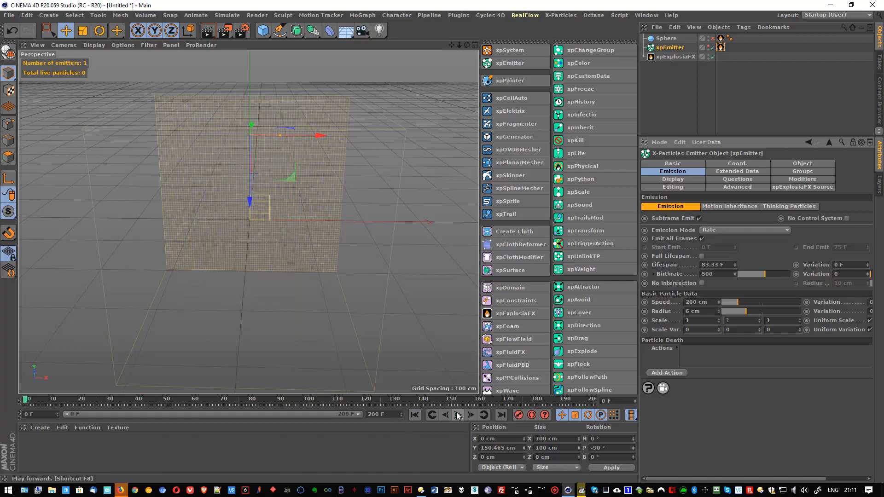
{"action": "left_click", "coordinate": [458, 415]}
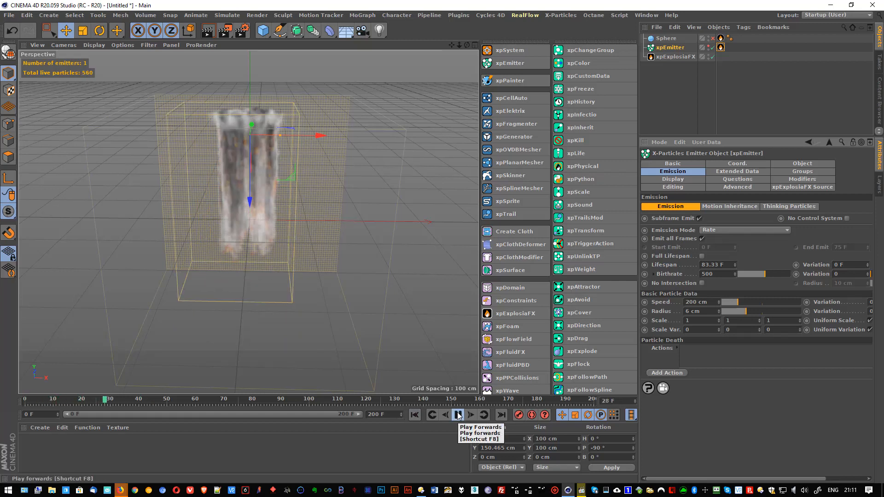
{"action": "left_click", "coordinate": [458, 415]}
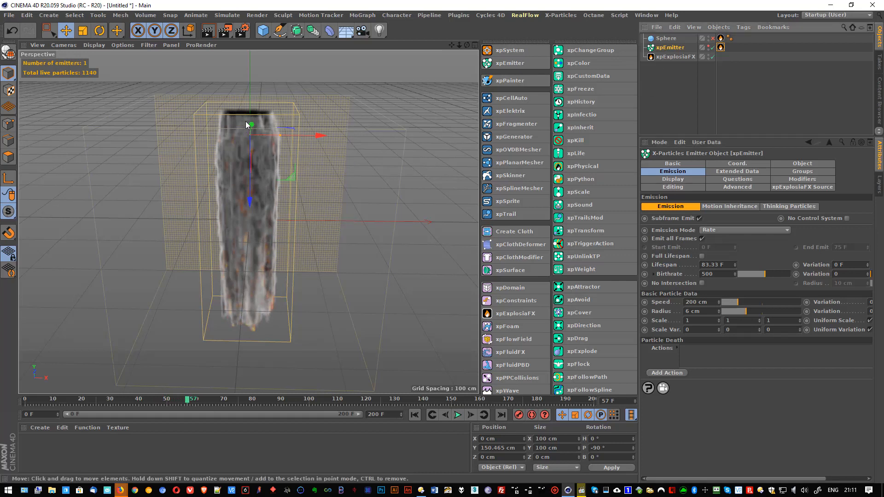
- Reposition the emitter lower in the domain at about Y 47 cm and run the simulation to about frame 121
{"action": "left_click_drag", "start_coordinate": [250, 171], "coordinate": [251, 256]}
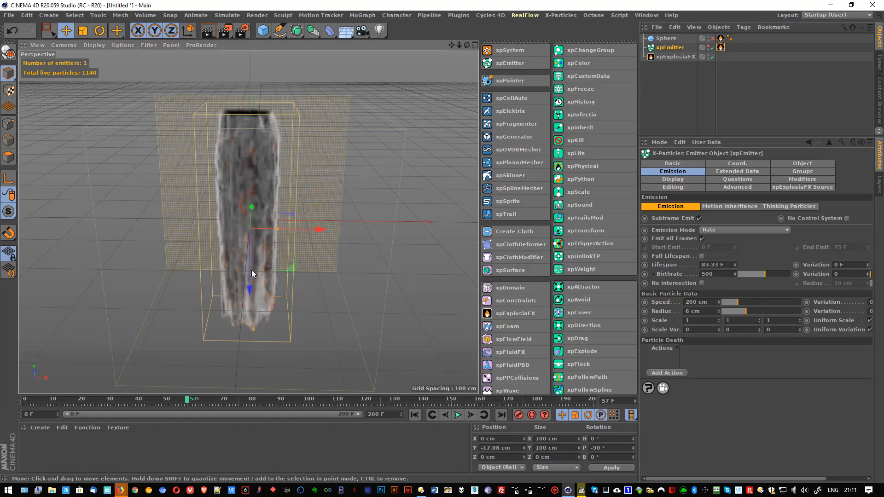
{"action": "left_click", "coordinate": [457, 415]}
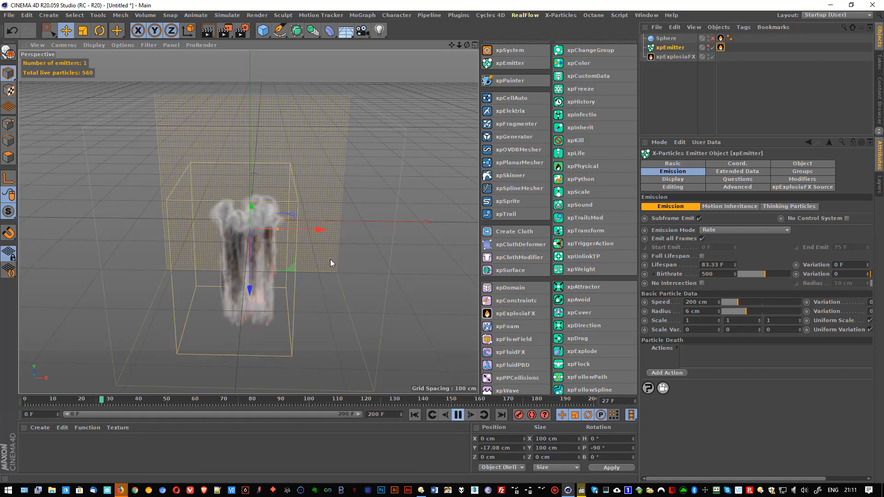
{"action": "left_click_drag", "start_coordinate": [330, 259], "coordinate": [231, 174], "text": "alt"}
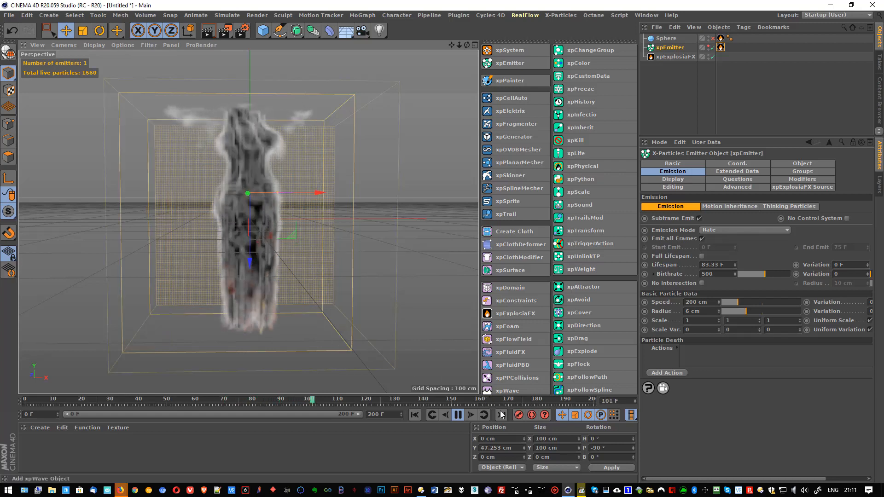
{"action": "left_click", "coordinate": [458, 415]}
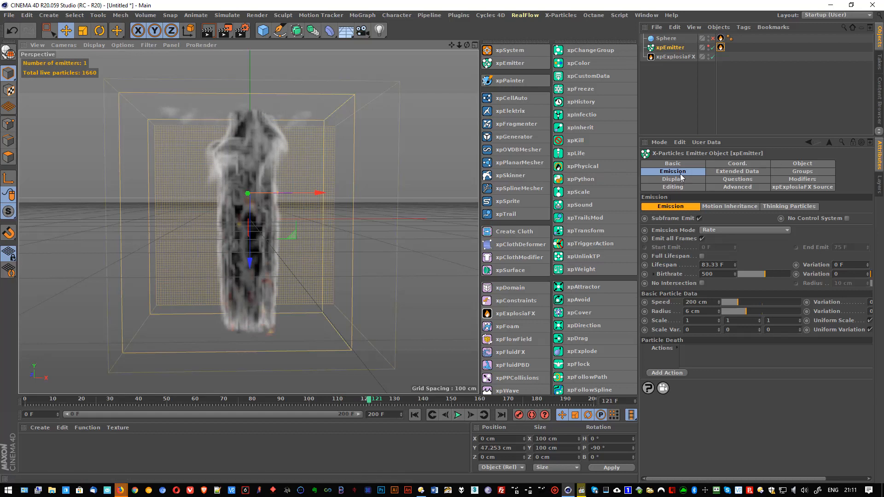
- Extend the ExplosiaFX domain downward to a minimum Y bound of about -955 cm
{"action": "left_click", "coordinate": [711, 303]}
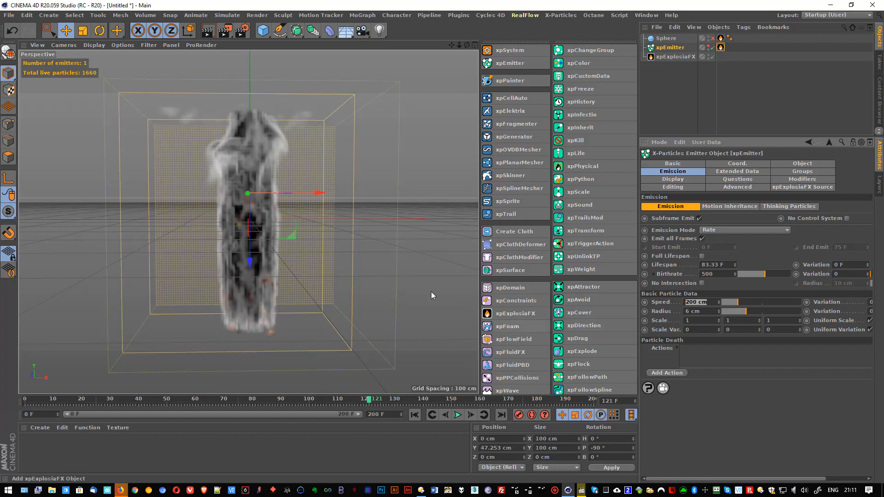
{"action": "left_click", "coordinate": [302, 271]}
{"action": "scroll", "coordinate": [298, 271], "scroll_direction": "down", "scroll_amount": 5}
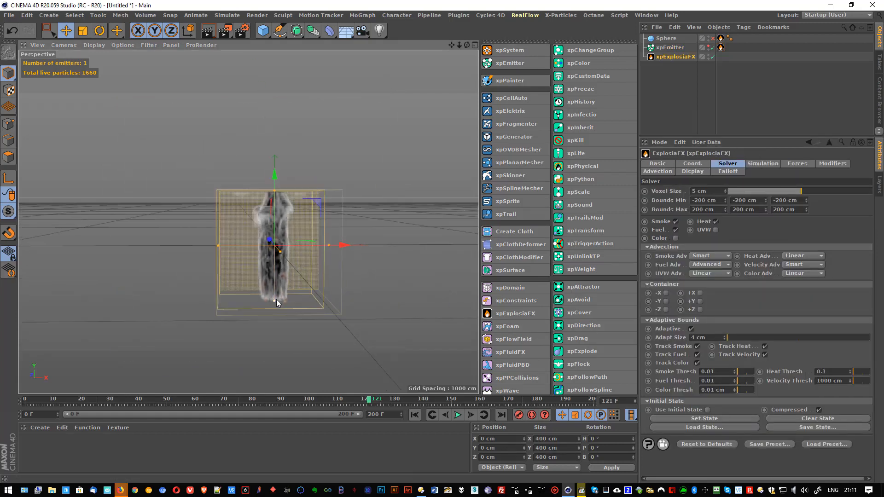
{"action": "left_click_drag", "start_coordinate": [274, 300], "coordinate": [272, 380]}
{"action": "scroll", "coordinate": [290, 148], "scroll_direction": "down", "scroll_amount": 1}
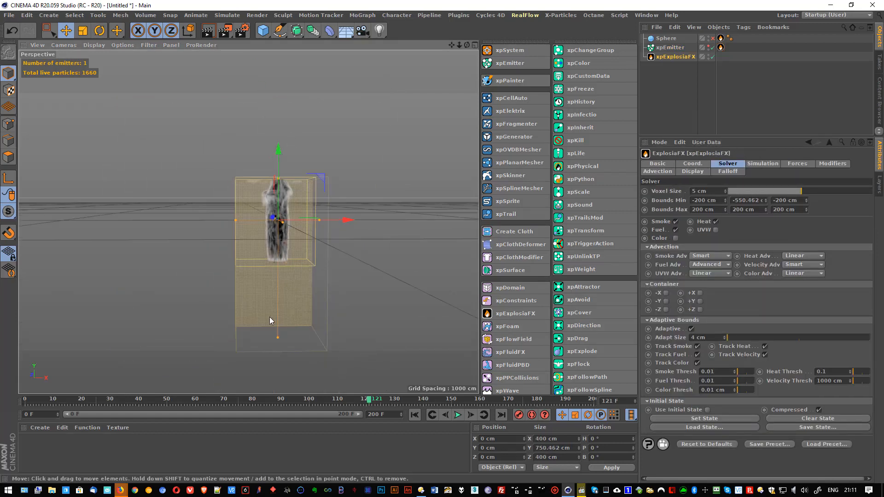
{"action": "left_click_drag", "start_coordinate": [272, 322], "coordinate": [280, 354]}
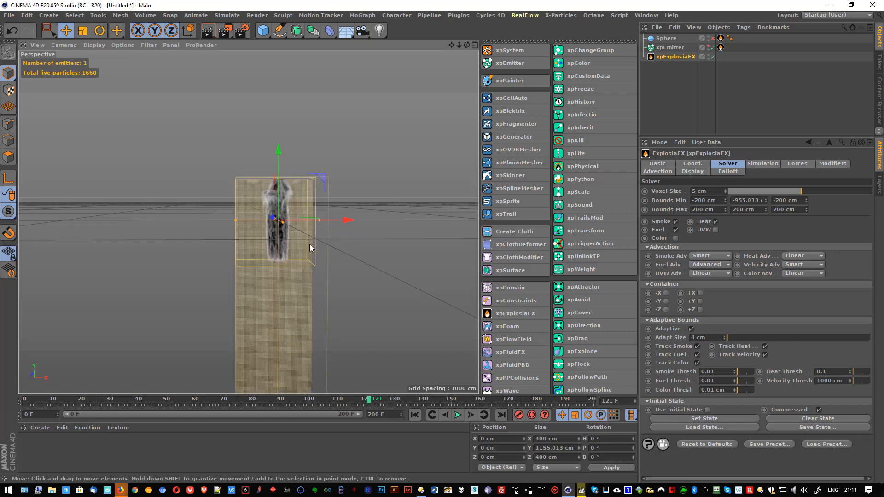
{"action": "middle_click_drag", "start_coordinate": [309, 244], "coordinate": [283, 186], "text": "alt"}
{"action": "left_click_drag", "start_coordinate": [283, 186], "coordinate": [355, 211], "text": "alt"}
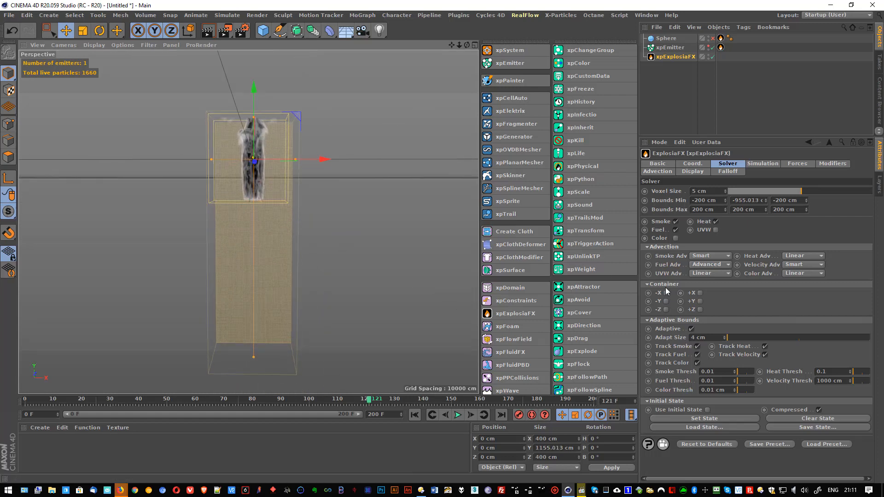
- Set the emitter's particle speed to 100000 cm and replay the simulation from the first frame to about frame 14
{"action": "left_click", "coordinate": [671, 47]}
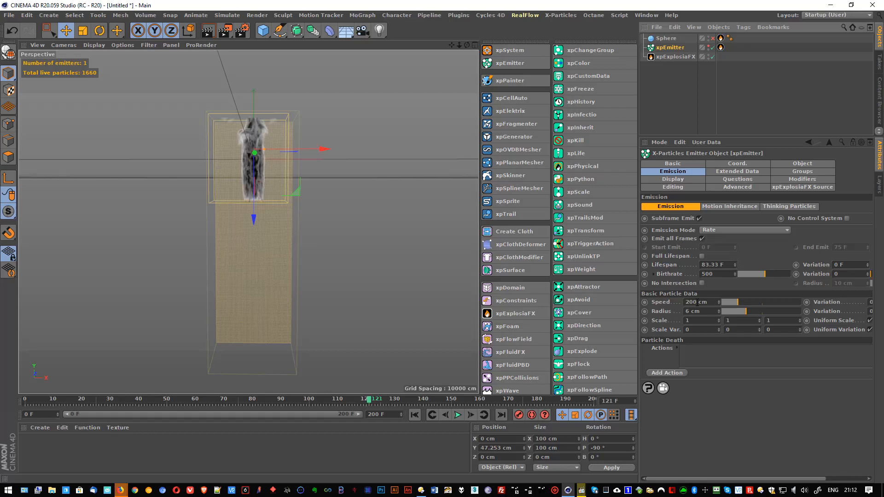
{"action": "left_click", "coordinate": [688, 302]}
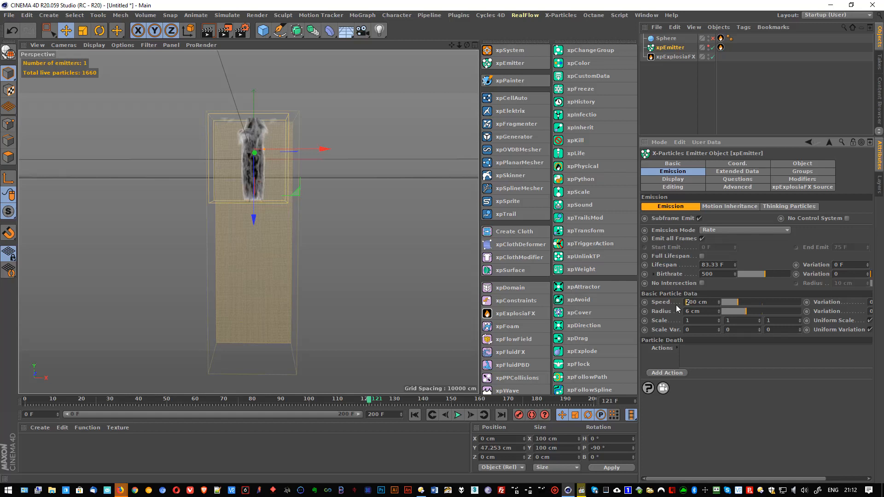
{"action": "type", "text": "1000"}
{"action": "left_click", "coordinate": [414, 415]}
{"action": "left_click", "coordinate": [459, 415]}
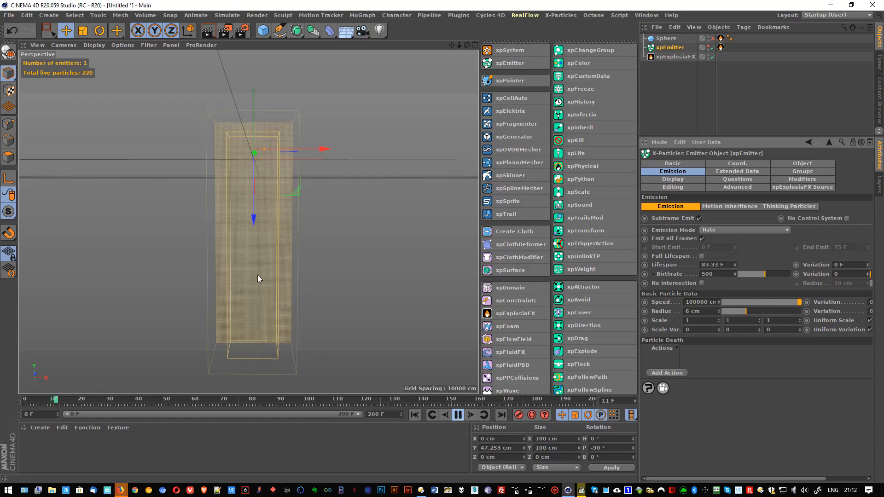
{"action": "left_click", "coordinate": [458, 415]}
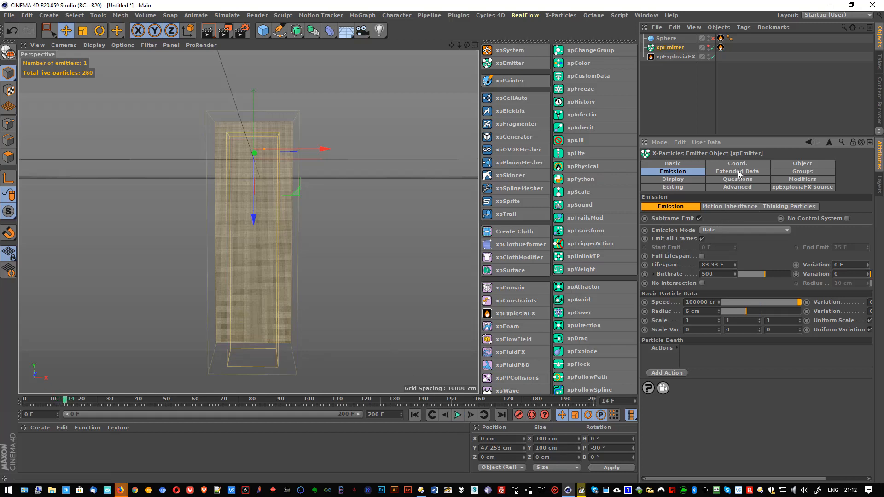
- Set the physical Fuel value of the emitter's particles to 100 and replay the simulation from the first frame
{"action": "left_click", "coordinate": [721, 48]}
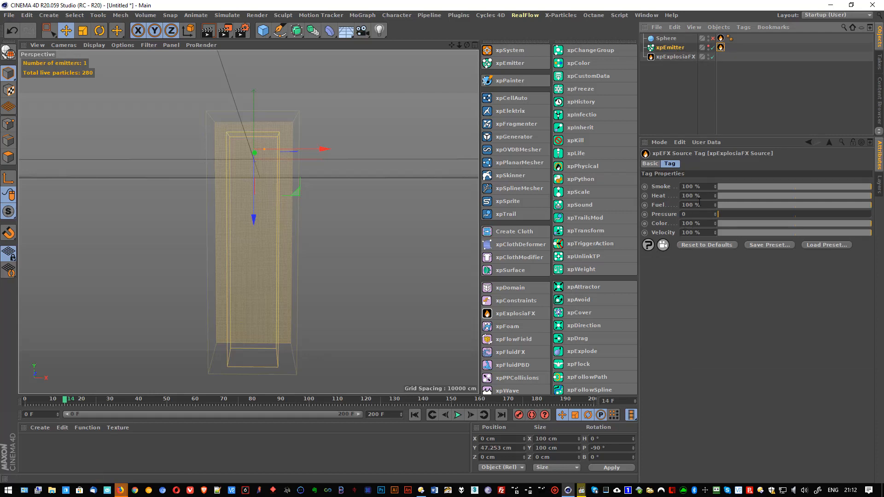
{"action": "double_click", "coordinate": [700, 205]}
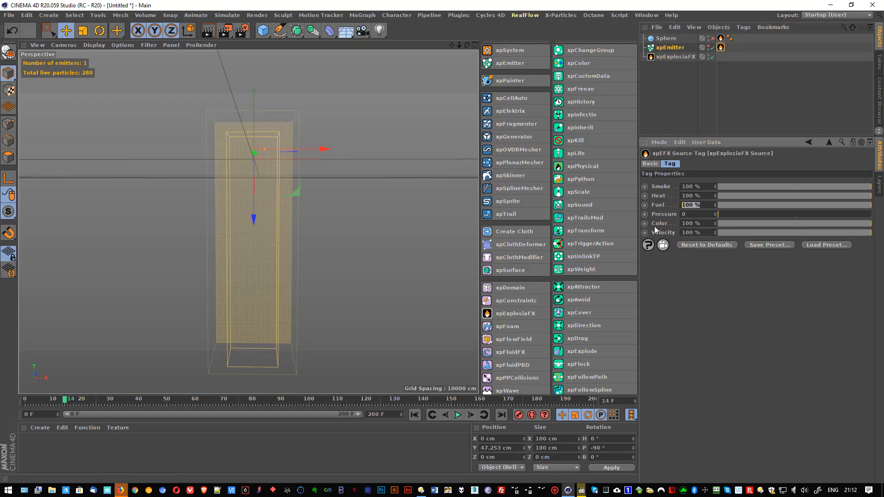
{"action": "left_click", "coordinate": [671, 47]}
{"action": "left_click", "coordinate": [737, 172]}
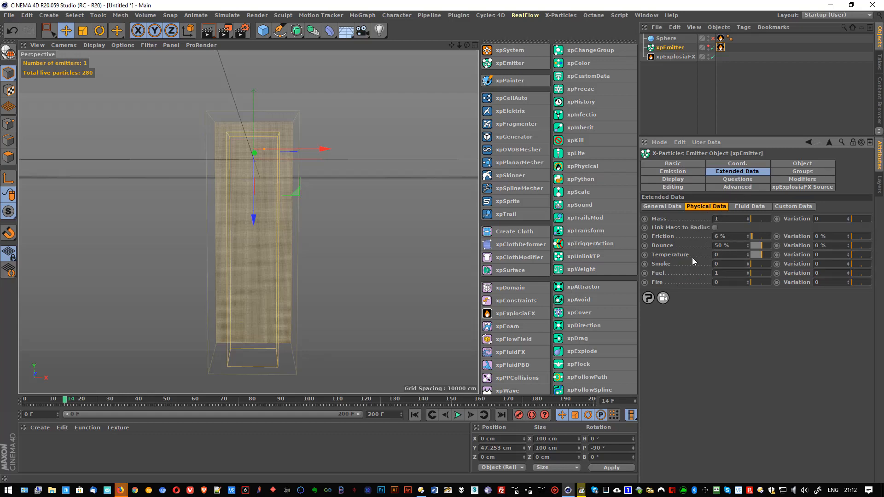
{"action": "left_click", "coordinate": [730, 273]}
{"action": "type", "text": "100"}
{"action": "key", "text": "Return"}
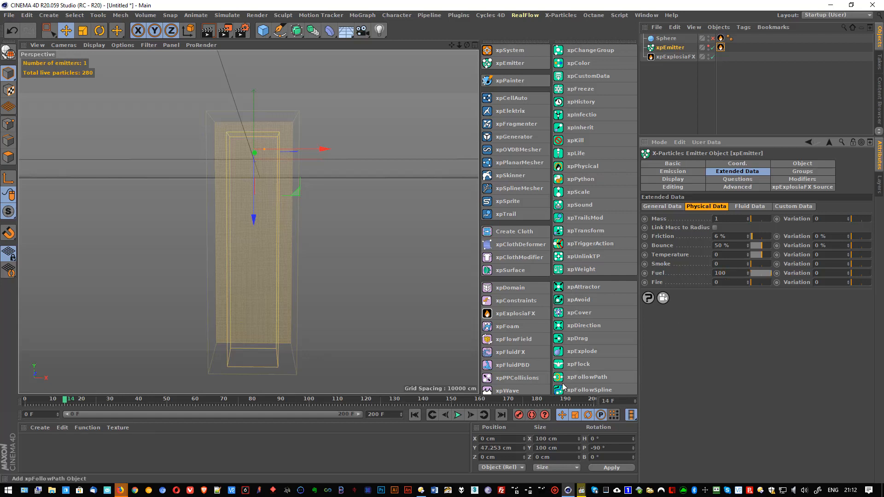
{"action": "left_click", "coordinate": [414, 415]}
{"action": "left_click", "coordinate": [457, 415]}
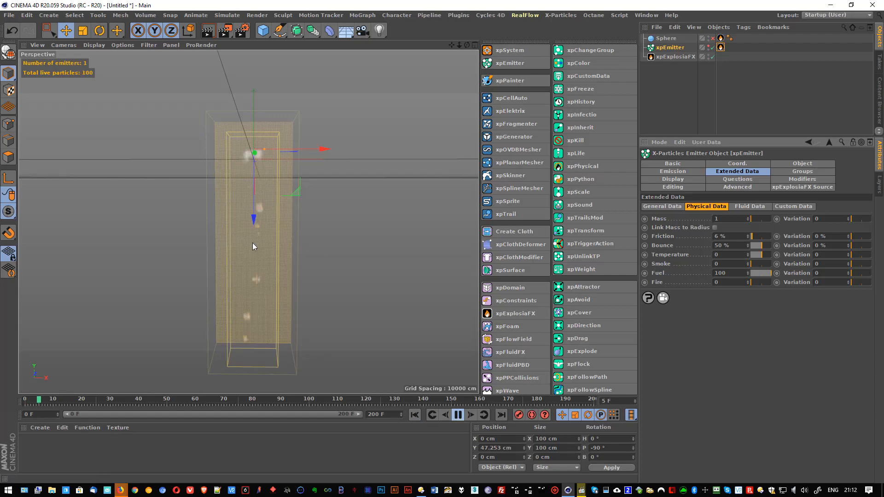
- Set the physical Fuel value of the emitter's particles to 1000 and replay the simulation from the first frame to about frame 14
{"action": "left_click", "coordinate": [458, 415]}
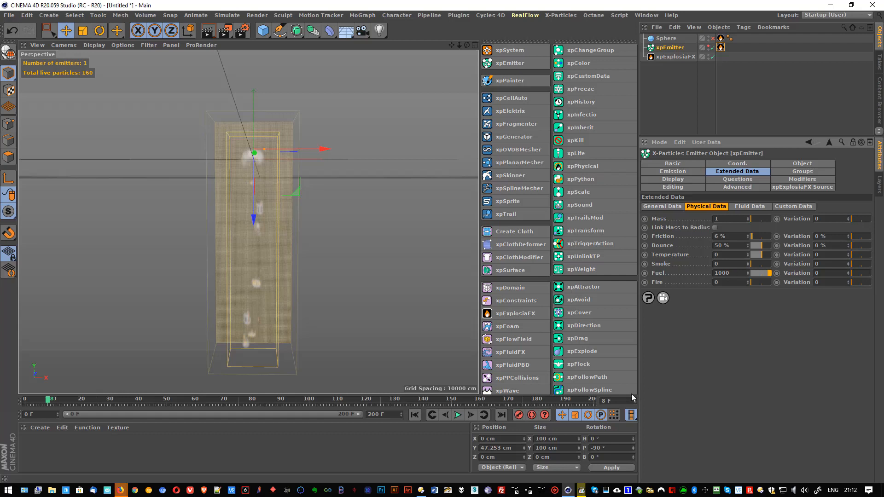
{"action": "left_click", "coordinate": [415, 414]}
{"action": "left_click", "coordinate": [457, 415]}
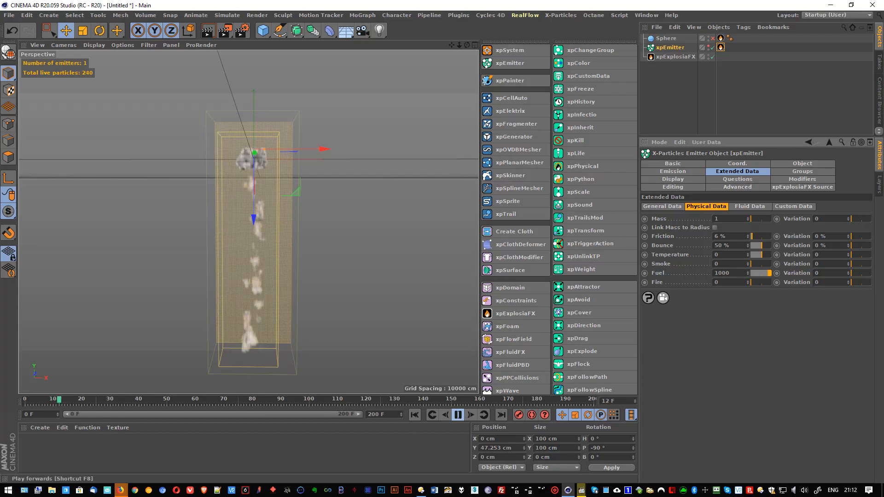
{"action": "left_click", "coordinate": [459, 415]}
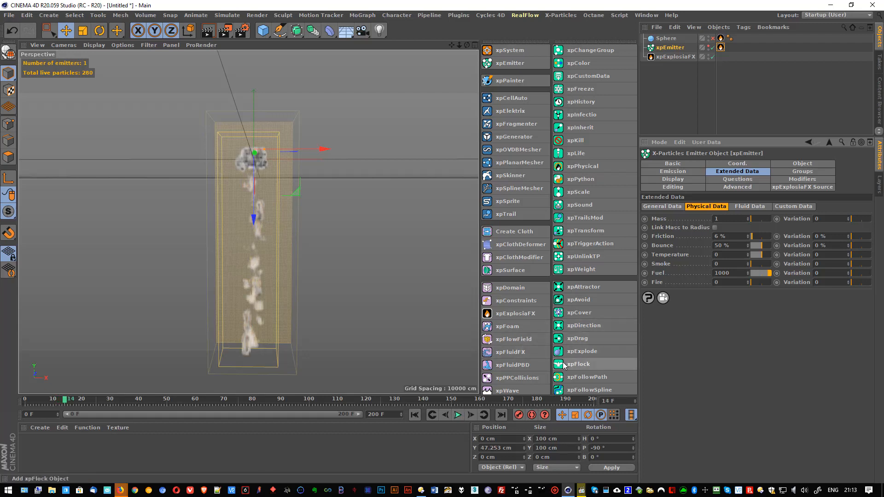
- Set the project's X-Particles dynamics Subframe Steps to 5 and replay the simulation from the first frame to about frame 12
{"action": "key", "text": "ctrl+d"}
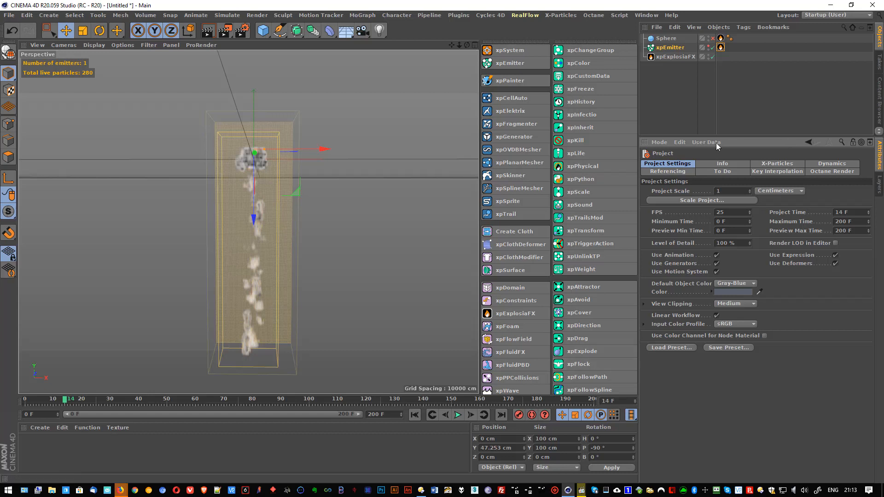
{"action": "left_click", "coordinate": [769, 164]}
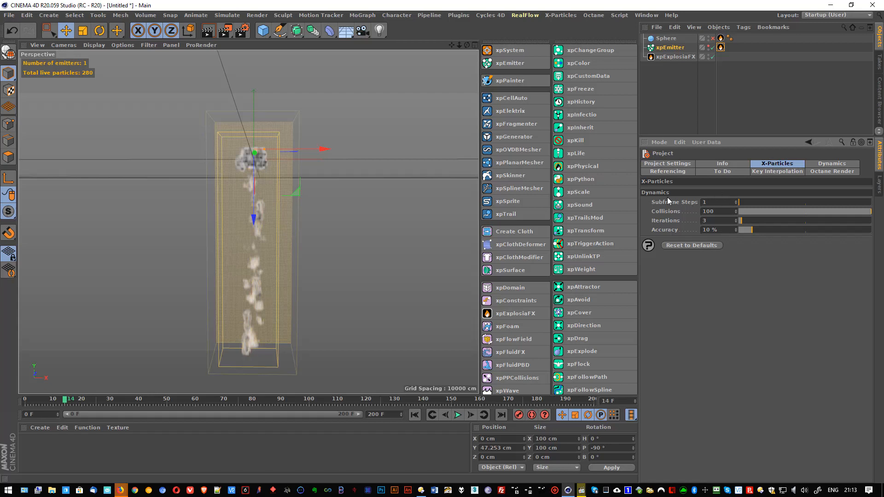
{"action": "left_click", "coordinate": [715, 201]}
{"action": "type", "text": "5"}
{"action": "key", "text": "Return"}
{"action": "left_click", "coordinate": [414, 415]}
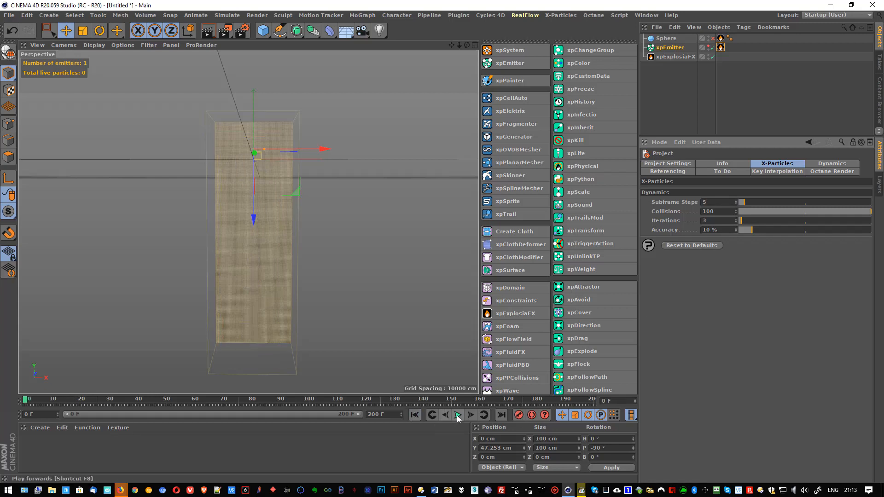
{"action": "left_click", "coordinate": [457, 415]}
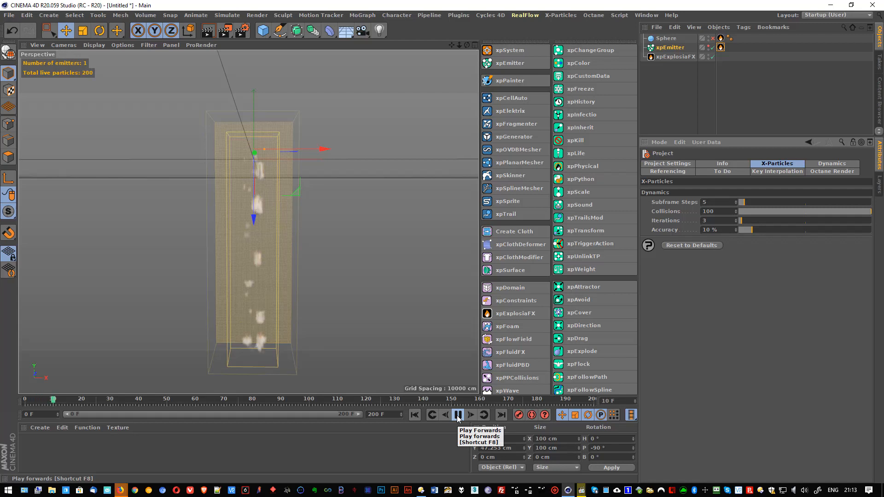
{"action": "left_click", "coordinate": [458, 418]}
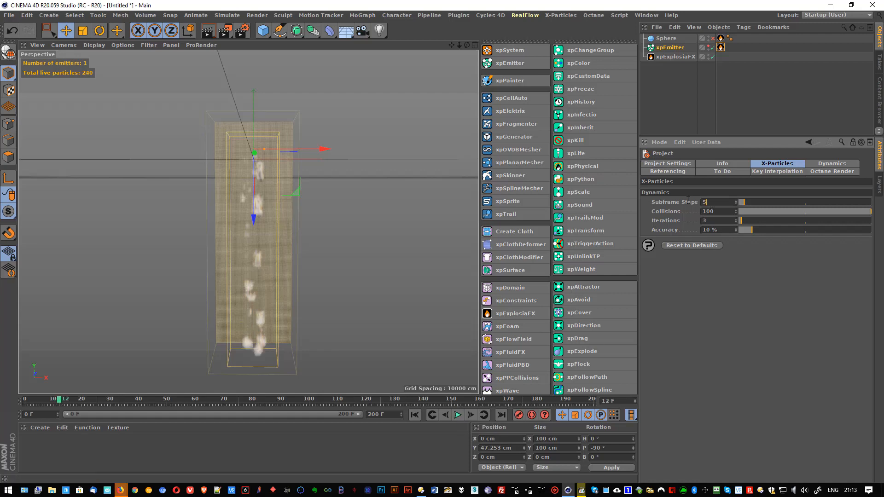
- Return Subframe Steps to 1, raise the dynamics Iterations to 25, and replay the simulation to about frame 7
{"action": "left_click", "coordinate": [707, 205]}
{"action": "type", "text": "1"}
{"action": "key", "text": "Return"}
{"action": "left_click_drag", "start_coordinate": [752, 221], "coordinate": [771, 221]}
{"action": "left_click", "coordinate": [415, 415]}
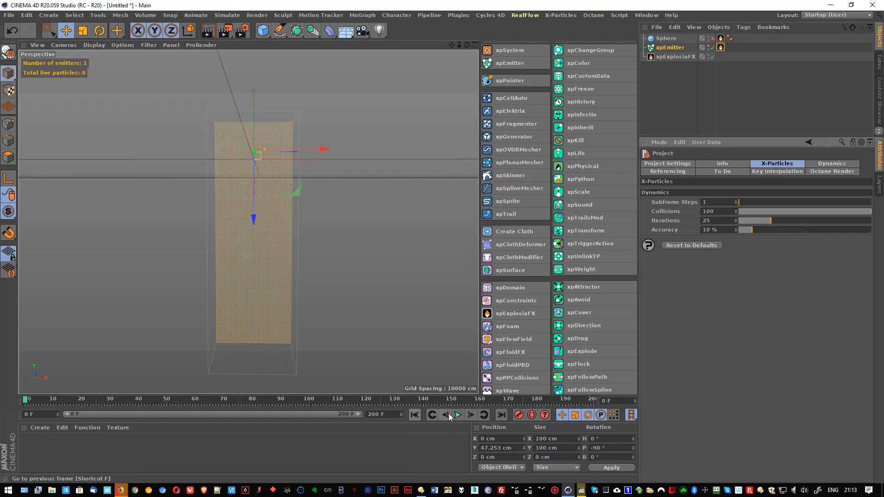
{"action": "left_click", "coordinate": [458, 415]}
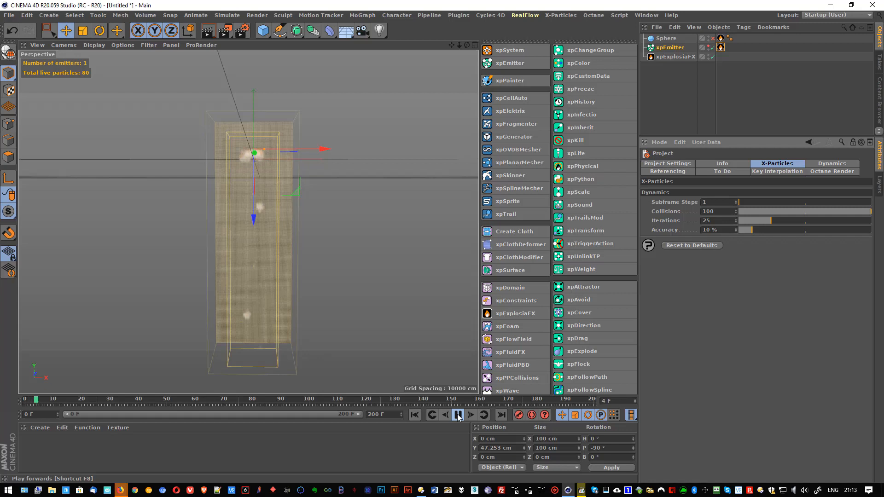
{"action": "left_click", "coordinate": [458, 415]}
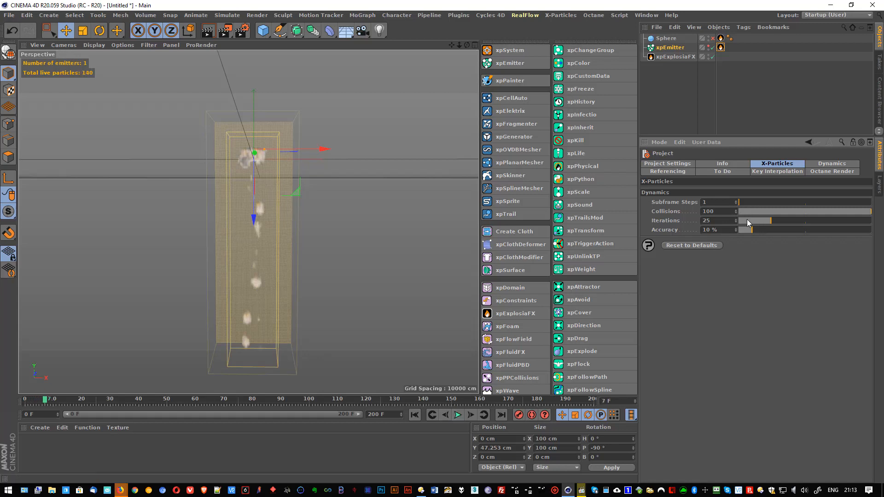
- Return Iterations to 3 and test the simulation with Accuracy at 100 %, restoring Accuracy to 10 % after the replay
{"action": "left_click_drag", "start_coordinate": [747, 220], "coordinate": [742, 225]}
{"action": "left_click_drag", "start_coordinate": [808, 230], "coordinate": [874, 231]}
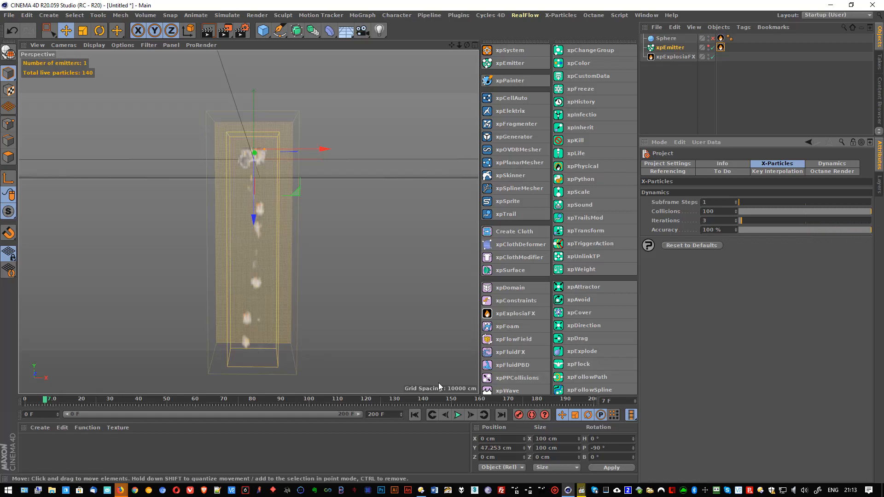
{"action": "left_click", "coordinate": [414, 416]}
{"action": "left_click", "coordinate": [458, 415]}
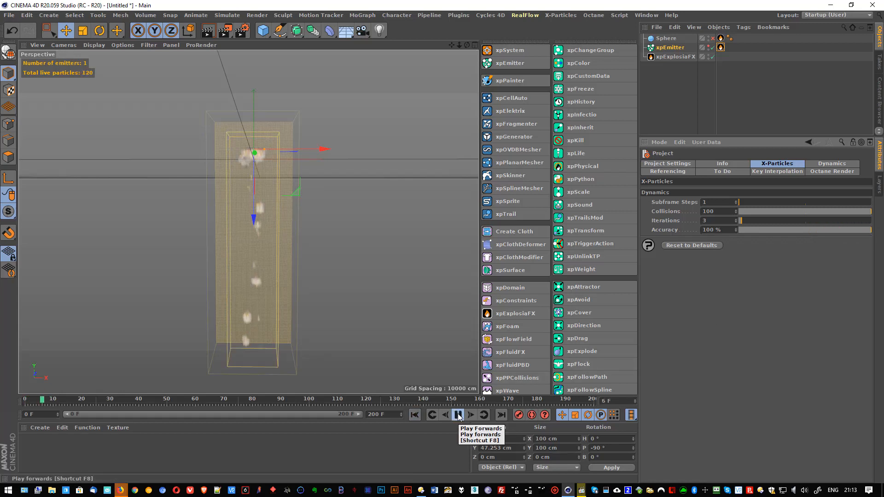
{"action": "left_click", "coordinate": [458, 416]}
{"action": "mouse_move", "coordinate": [756, 228]}
{"action": "left_mouse_down"}
{"action": "mouse_move", "coordinate": [743, 227]}
{"action": "mouse_move", "coordinate": [752, 228]}
{"action": "left_mouse_up"}
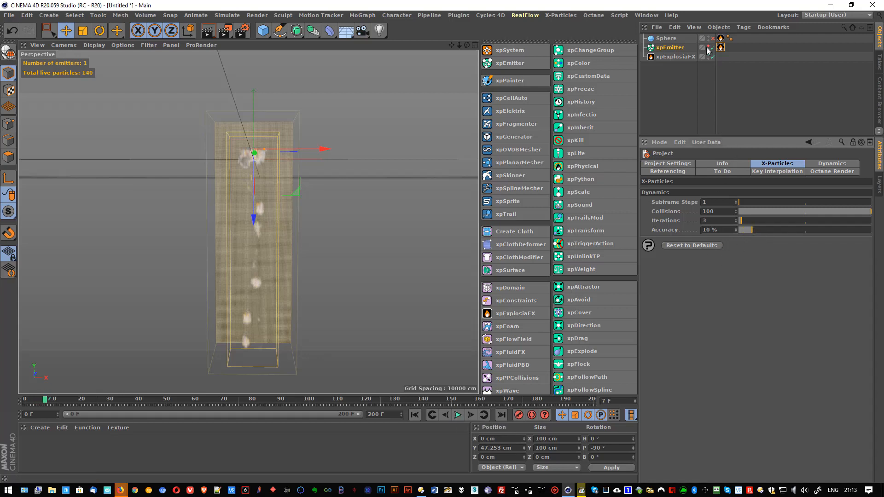
- Set the emitter particles' physical Fuel to 0 and Smoke to 100, and replay the simulation to about frame 7
{"action": "left_click", "coordinate": [721, 47]}
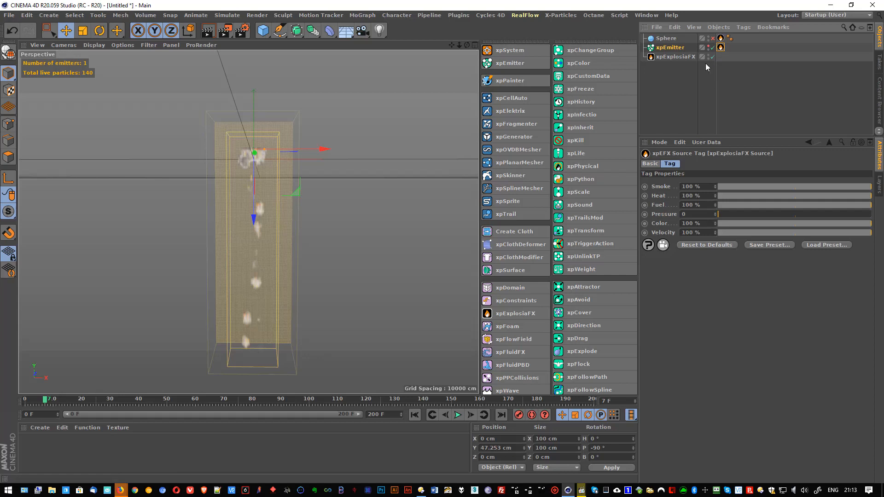
{"action": "left_click", "coordinate": [679, 49]}
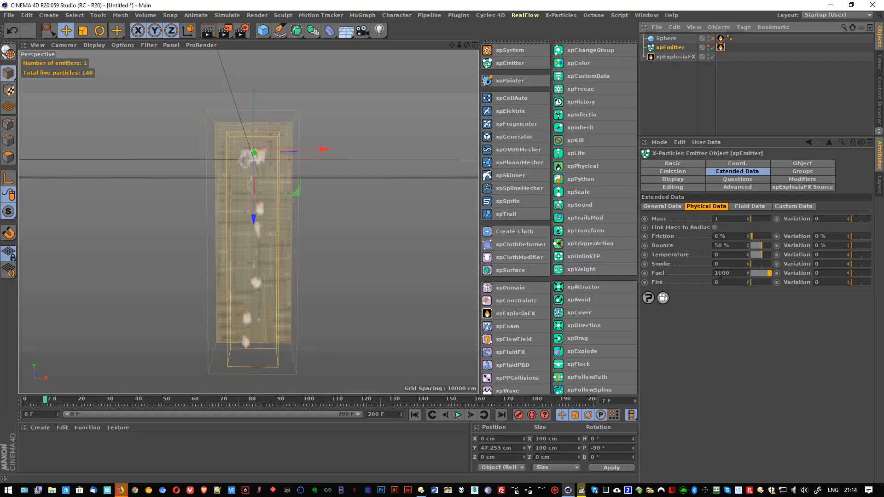
{"action": "left_click", "coordinate": [714, 282]}
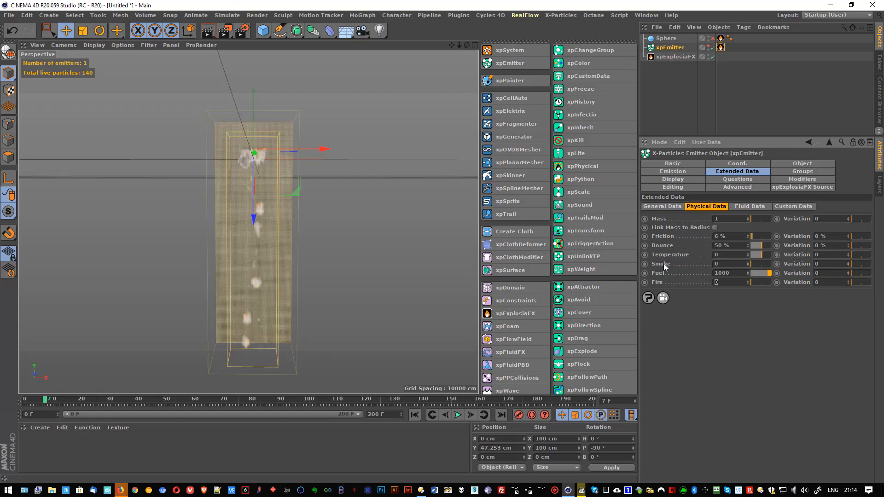
{"action": "left_click_drag", "start_coordinate": [730, 274], "coordinate": [689, 278]}
{"action": "type", "text": "0"}
{"action": "key", "text": "Return"}
{"action": "double_click", "coordinate": [713, 266]}
{"action": "type", "text": "100"}
{"action": "key", "text": "Return"}
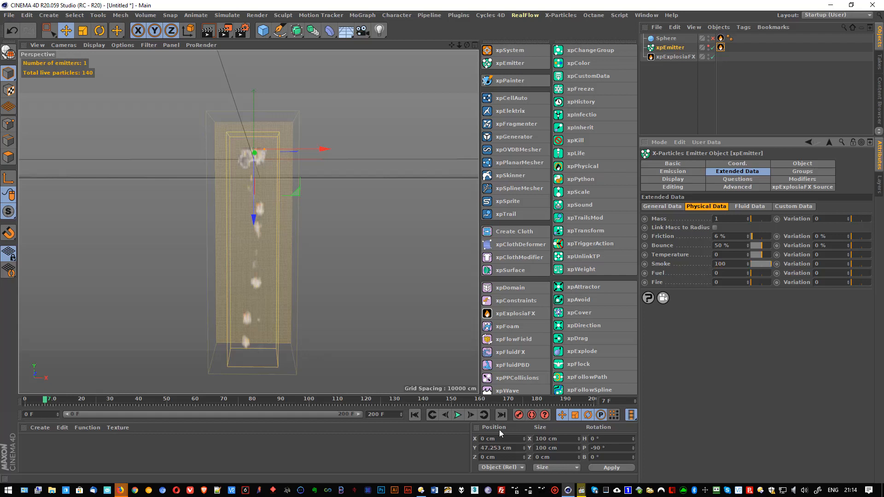
{"action": "left_click", "coordinate": [414, 414]}
{"action": "left_click", "coordinate": [458, 416]}
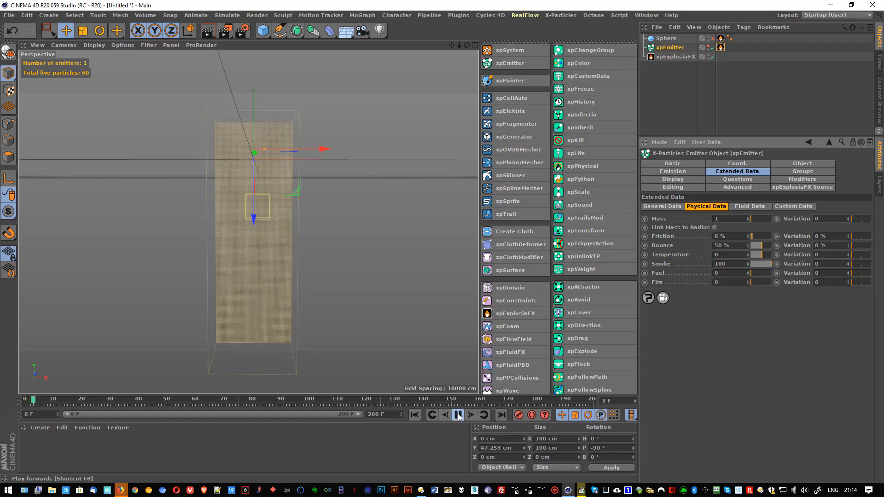
{"action": "left_click", "coordinate": [459, 416]}
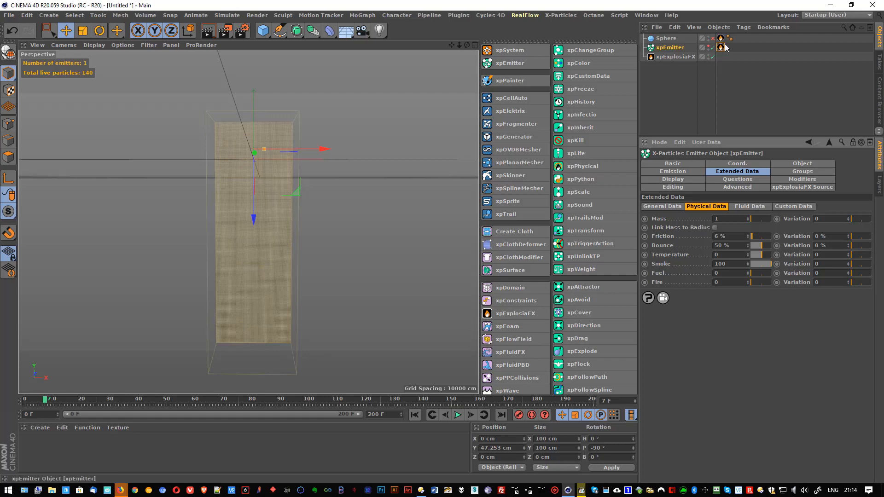
- Set the emitter's particle speed to 1000 cm and replay the simulation from the first frame to about frame 31
{"action": "left_click", "coordinate": [800, 188]}
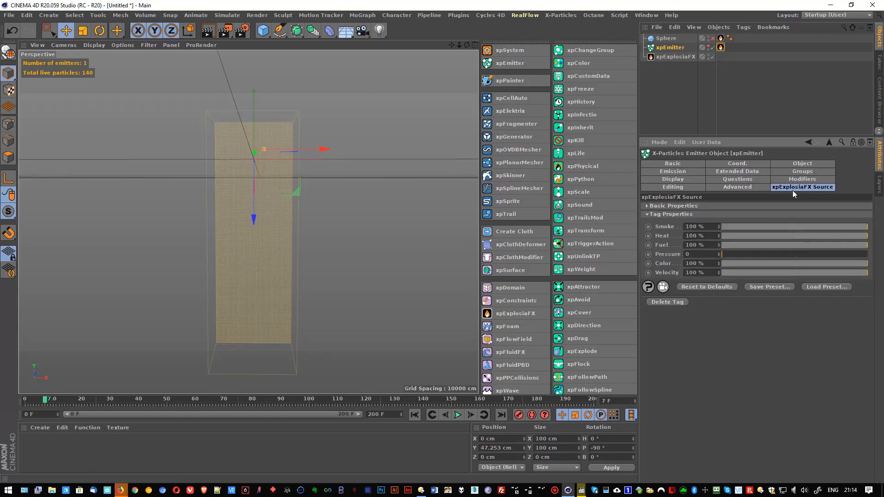
{"action": "left_click", "coordinate": [693, 227]}
{"action": "left_click", "coordinate": [665, 47]}
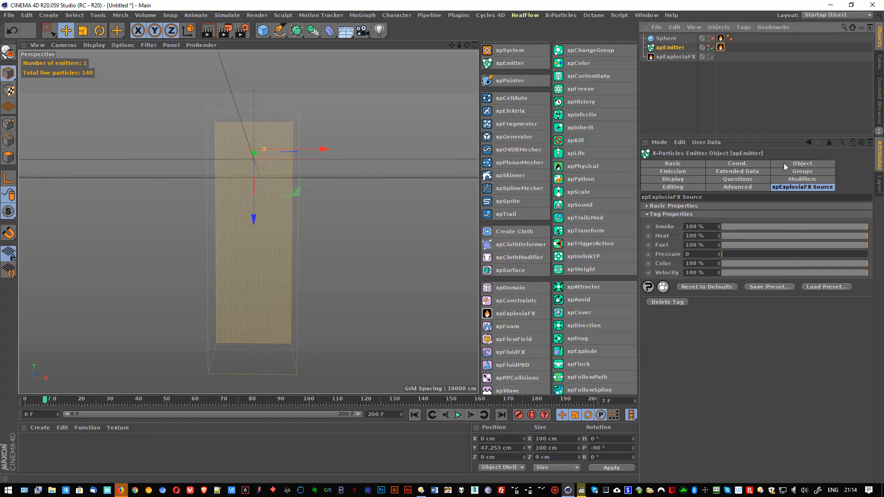
{"action": "left_click", "coordinate": [683, 172]}
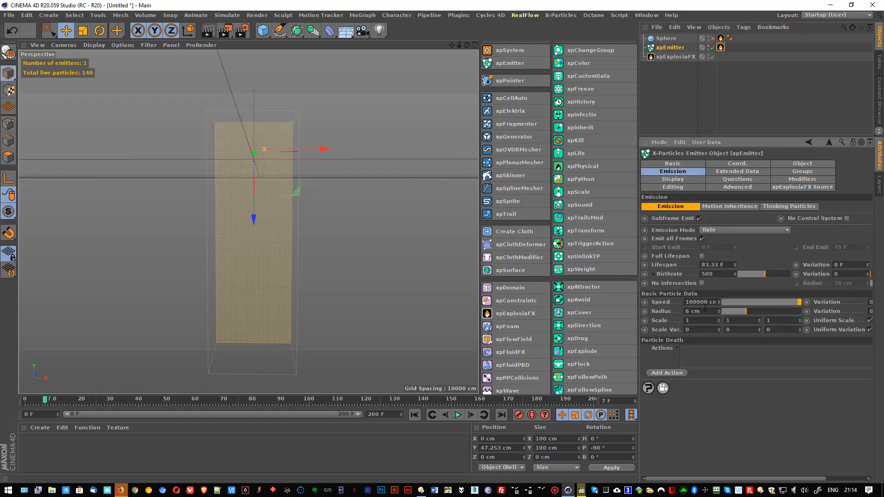
{"action": "left_click_drag", "start_coordinate": [701, 302], "coordinate": [644, 300]}
{"action": "left_click", "coordinate": [416, 415]}
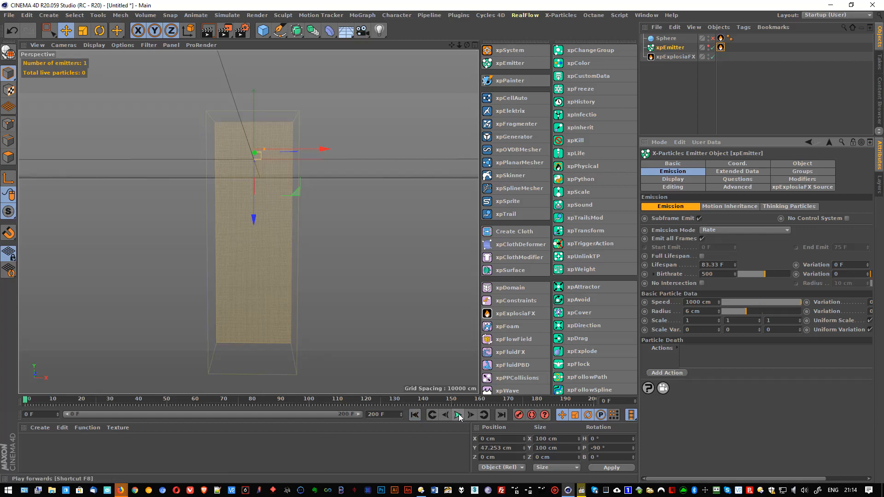
{"action": "left_click", "coordinate": [458, 415]}
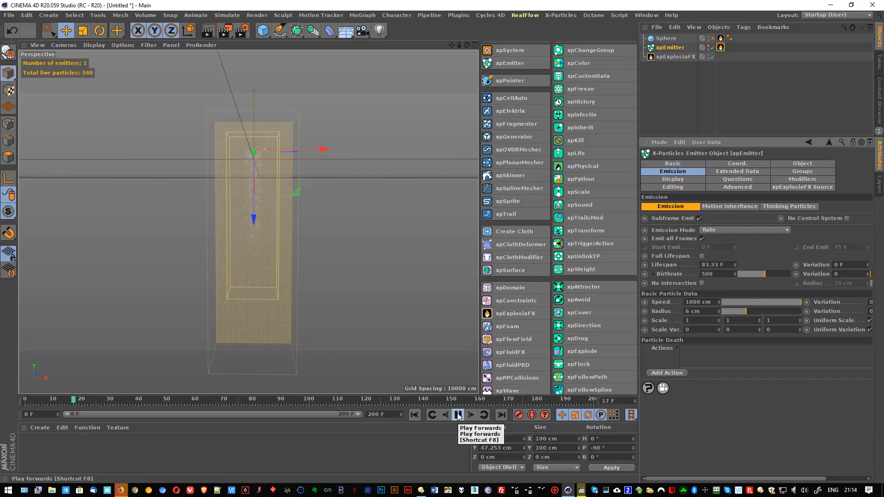
{"action": "left_click", "coordinate": [459, 415]}
{"action": "scroll", "coordinate": [253, 260], "scroll_direction": "up", "scroll_amount": 3}
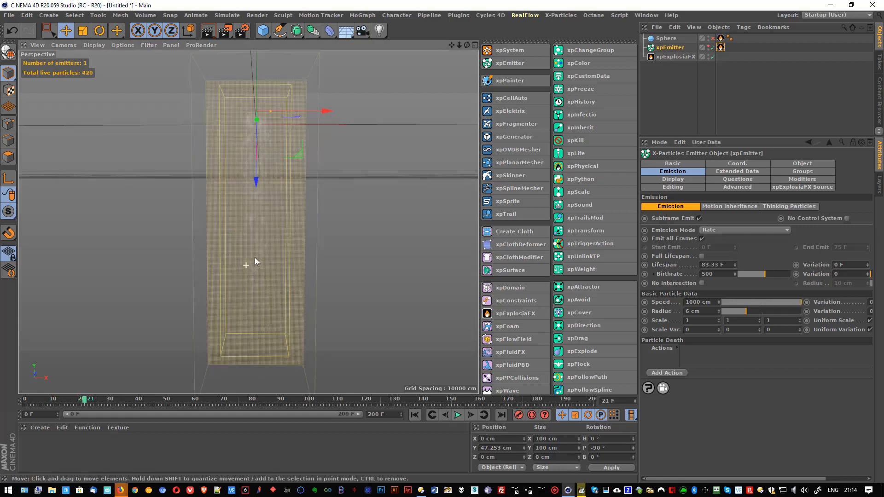
{"action": "left_click", "coordinate": [459, 415]}
{"action": "left_click", "coordinate": [458, 416]}
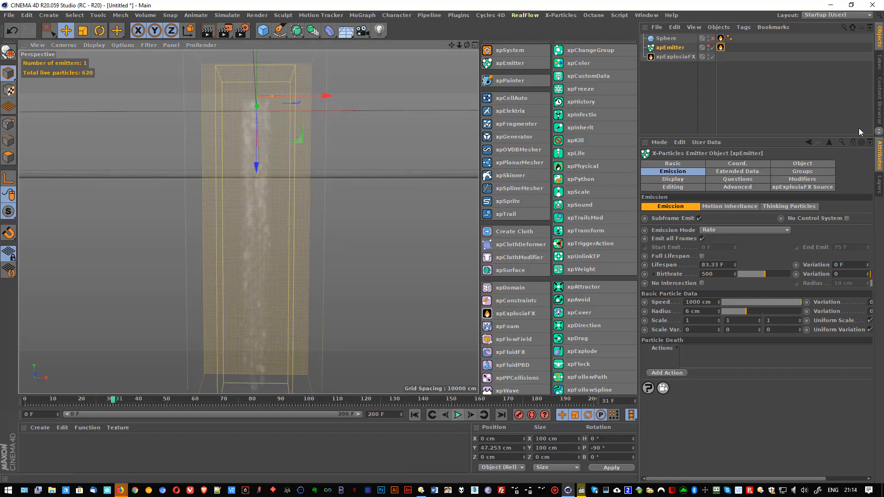
- Set the emitter particles' physical Smoke value to 1000 and replay the simulation from the first frame to about frame 25
{"action": "left_click", "coordinate": [737, 171]}
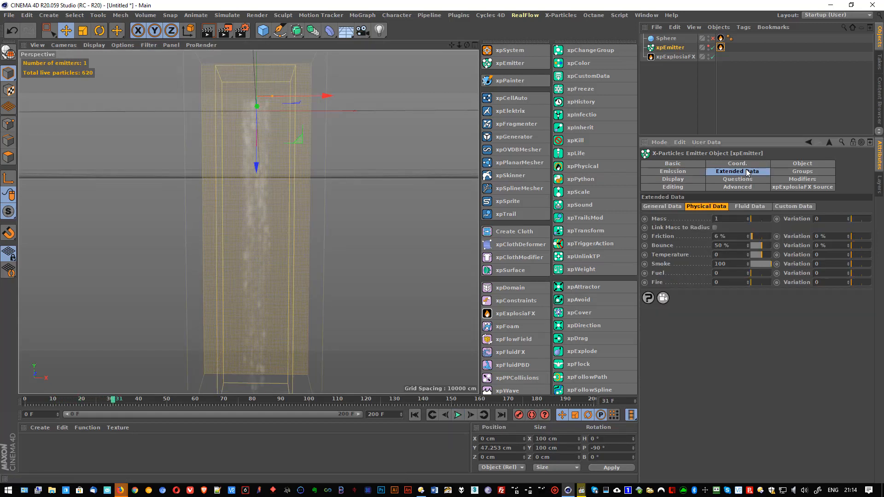
{"action": "left_click", "coordinate": [726, 263]}
{"action": "type", "text": "1000"}
{"action": "key", "text": "Return"}
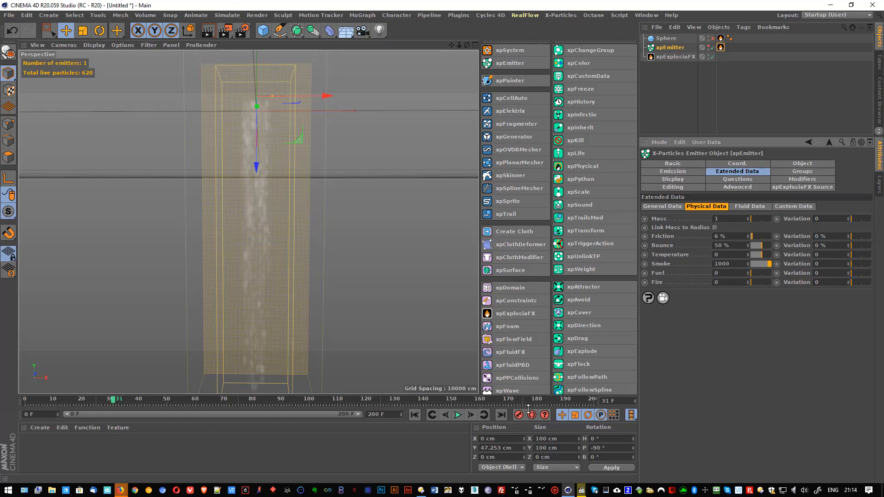
{"action": "left_click", "coordinate": [415, 415]}
{"action": "left_click", "coordinate": [458, 415]}
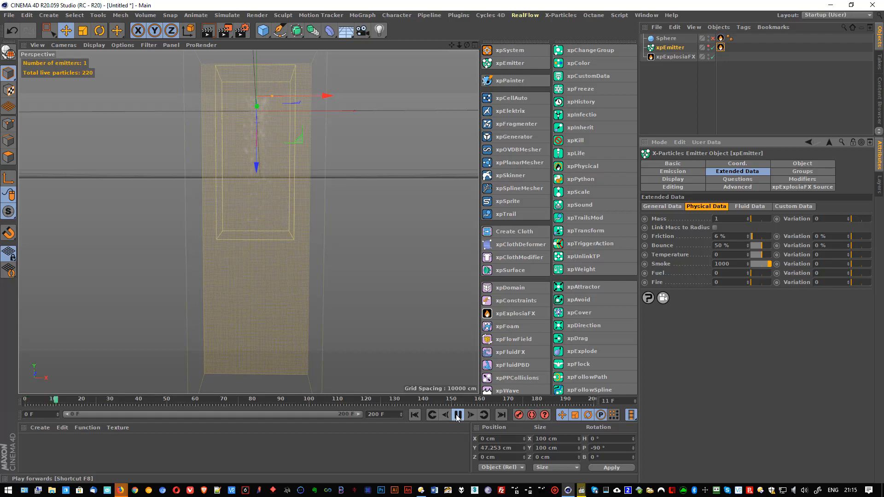
{"action": "left_click", "coordinate": [458, 416]}
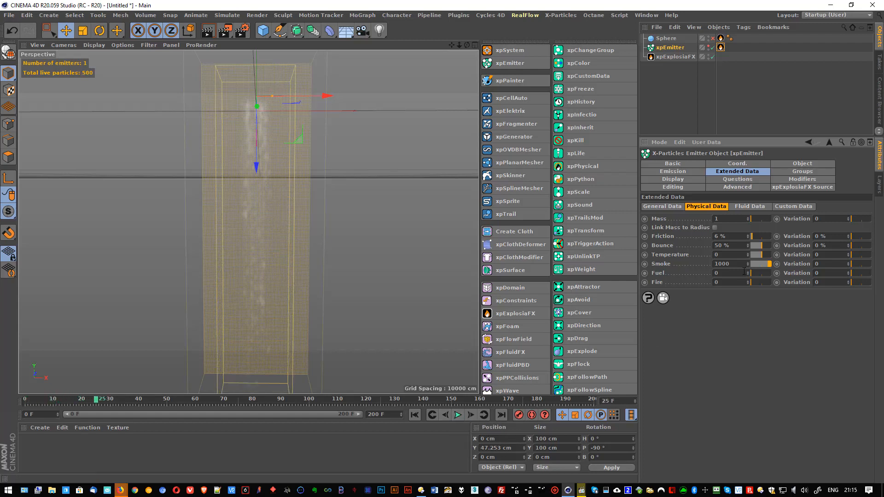
- Set the emitter particles' physical Smoke to 0 and Fuel to 100, and replay the simulation to about frame 28
{"action": "left_click_drag", "start_coordinate": [689, 264], "coordinate": [656, 268]}
{"action": "type", "text": "0"}
{"action": "key", "text": "Return"}
{"action": "left_click_drag", "start_coordinate": [737, 271], "coordinate": [620, 281]}
{"action": "type", "text": "100"}
{"action": "key", "text": "Return"}
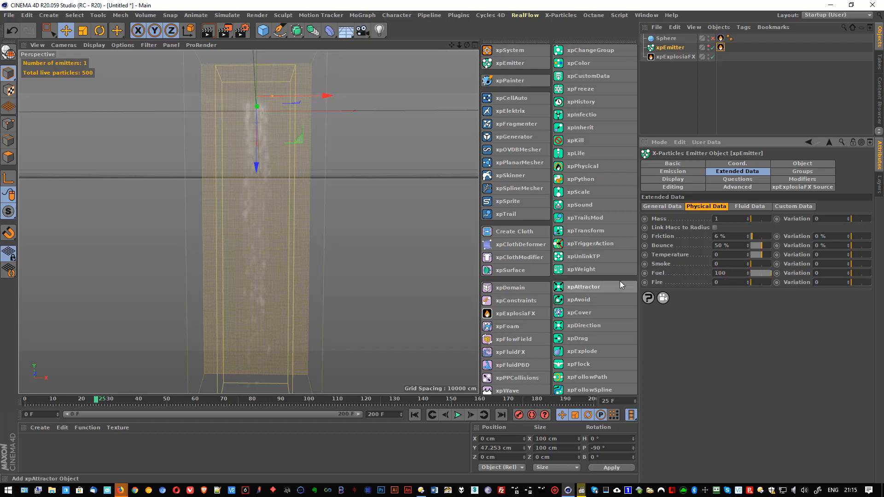
{"action": "left_click", "coordinate": [414, 415]}
{"action": "left_click", "coordinate": [458, 415]}
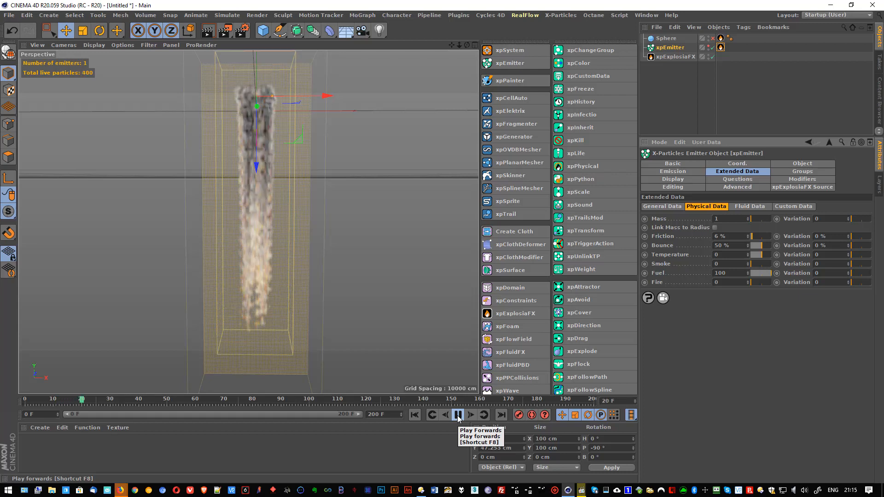
{"action": "left_click", "coordinate": [458, 415]}
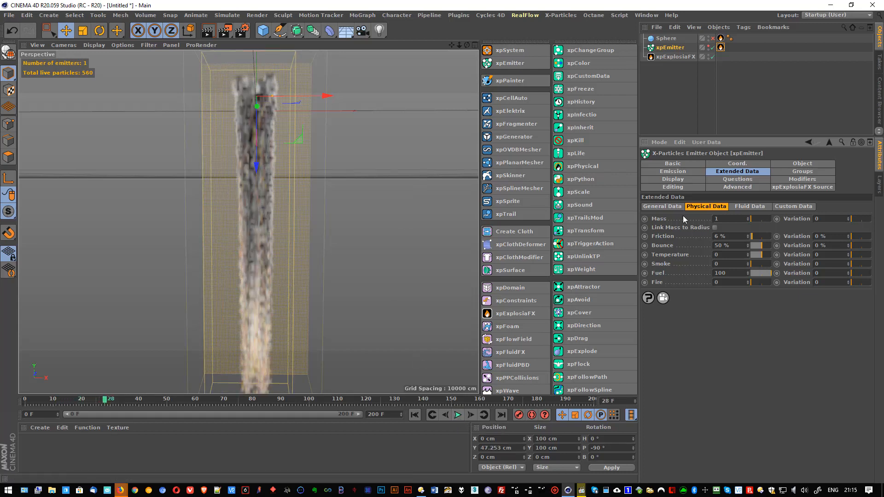
- Set the emitter particles' physical Fuel to 0 and Fire to 100
{"action": "double_click", "coordinate": [732, 275]}
{"action": "type", "text": "0"}
{"action": "key", "text": "Return"}
{"action": "double_click", "coordinate": [730, 283]}
{"action": "type", "text": "100"}
{"action": "key", "text": "Return"}
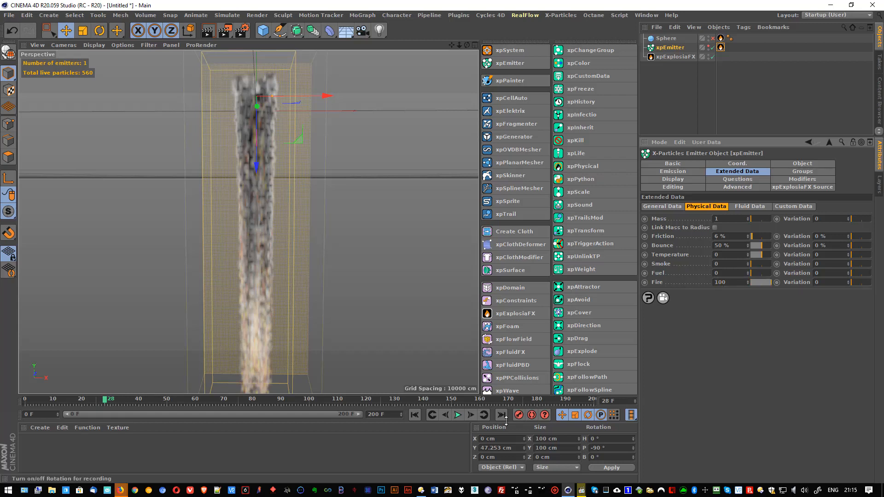
- Replay the simulation from the first frame to about frame 31 and inspect the emitter's xpExplosiaFX Source properties
{"action": "left_click", "coordinate": [414, 415]}
{"action": "left_click", "coordinate": [458, 415]}
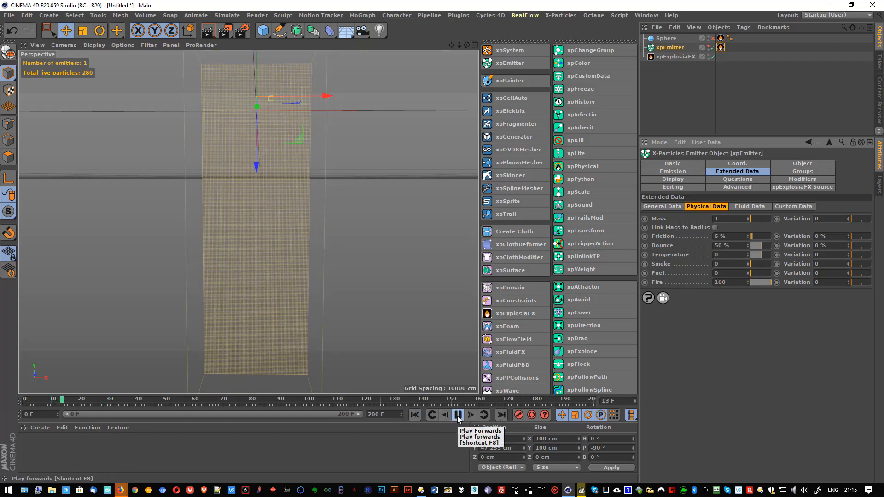
{"action": "left_click", "coordinate": [458, 415]}
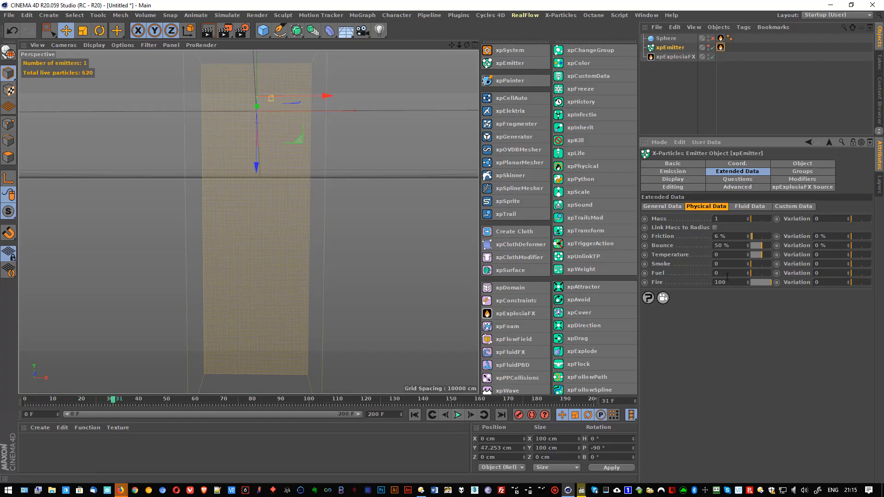
{"action": "left_click", "coordinate": [789, 187]}
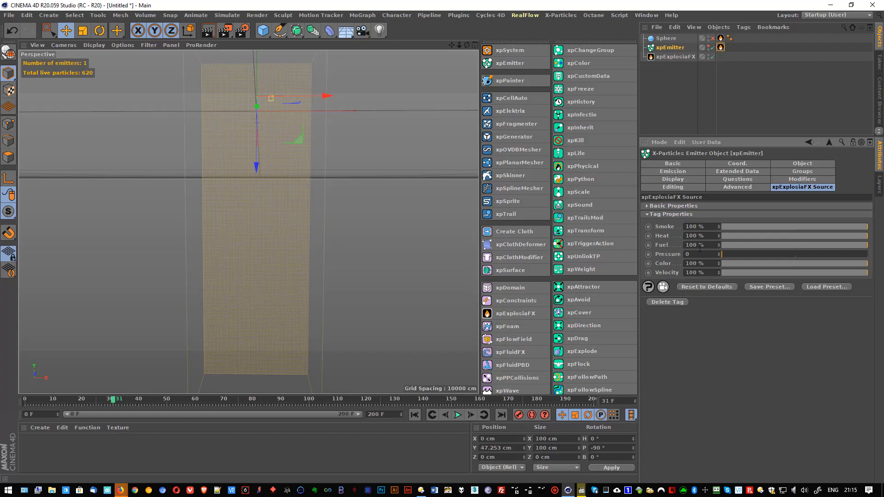
- Set the emitter particles' physical Fuel to 100 and replay the simulation from the first frame to about frame 22
{"action": "left_click", "coordinate": [742, 171]}
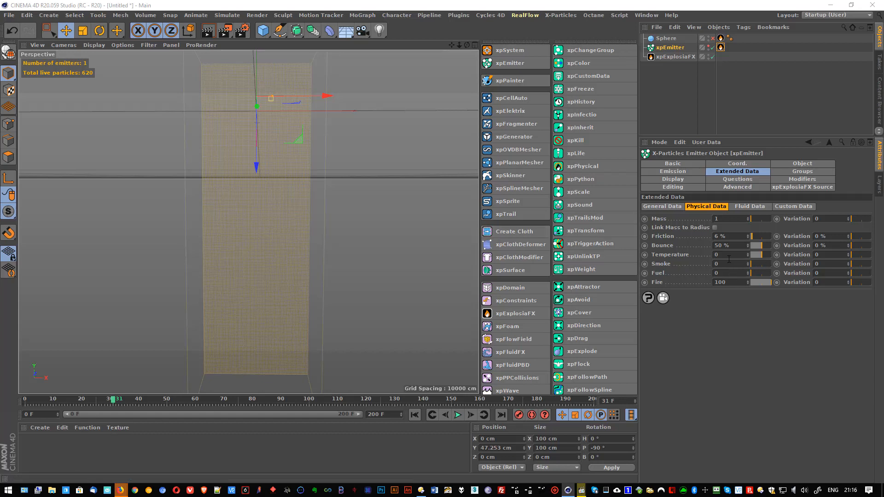
{"action": "double_click", "coordinate": [723, 273]}
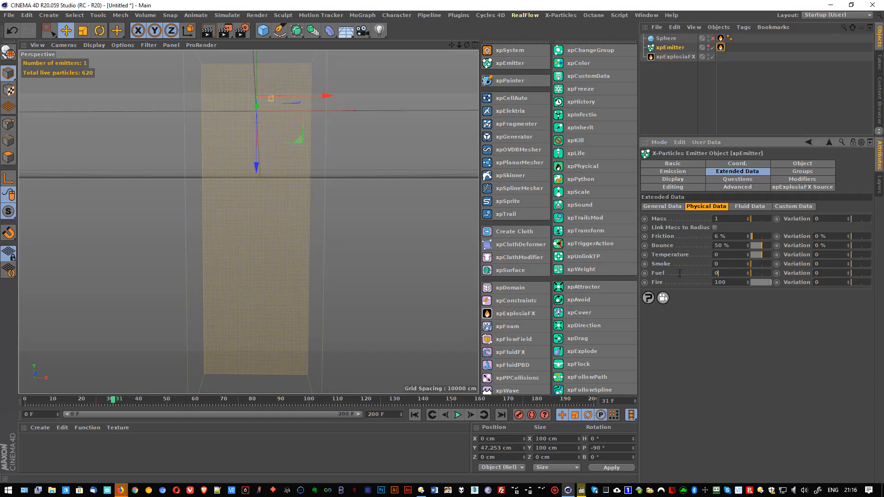
{"action": "type", "text": "100"}
{"action": "key", "text": "Return"}
{"action": "left_click", "coordinate": [414, 415]}
{"action": "left_click", "coordinate": [458, 415]}
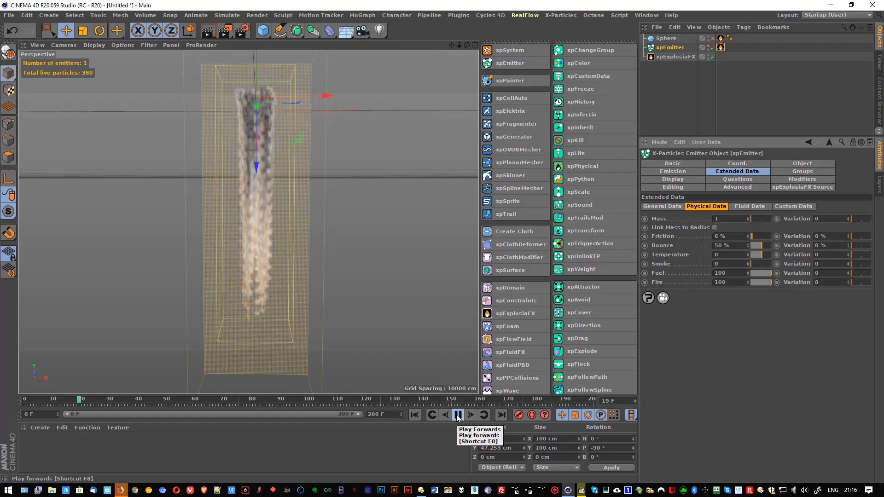
{"action": "left_click", "coordinate": [458, 415]}
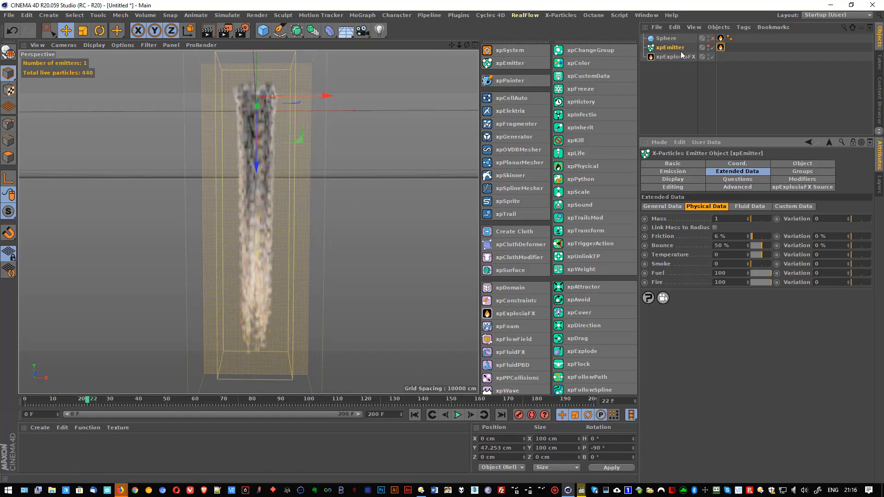
- Make the emitter's particles visible in the viewport and replay the simulation from the first frame to about frame 29
{"action": "left_click", "coordinate": [708, 46]}
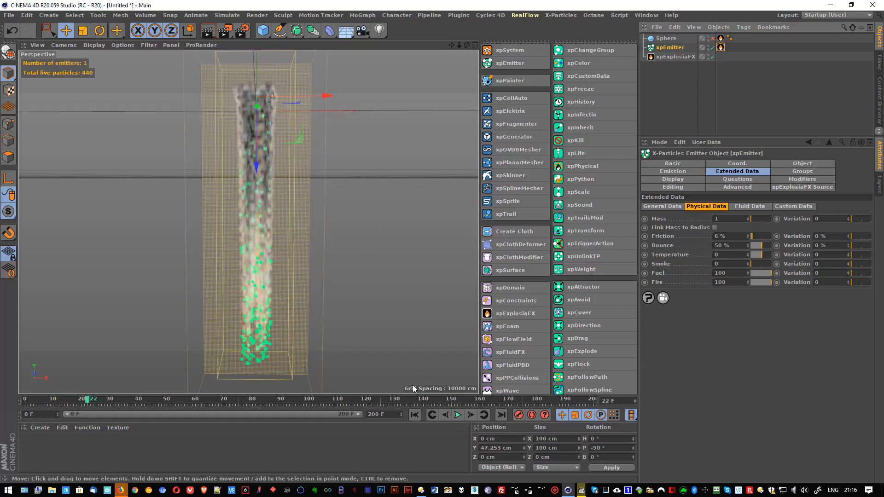
{"action": "left_click", "coordinate": [415, 415]}
{"action": "left_click", "coordinate": [457, 415]}
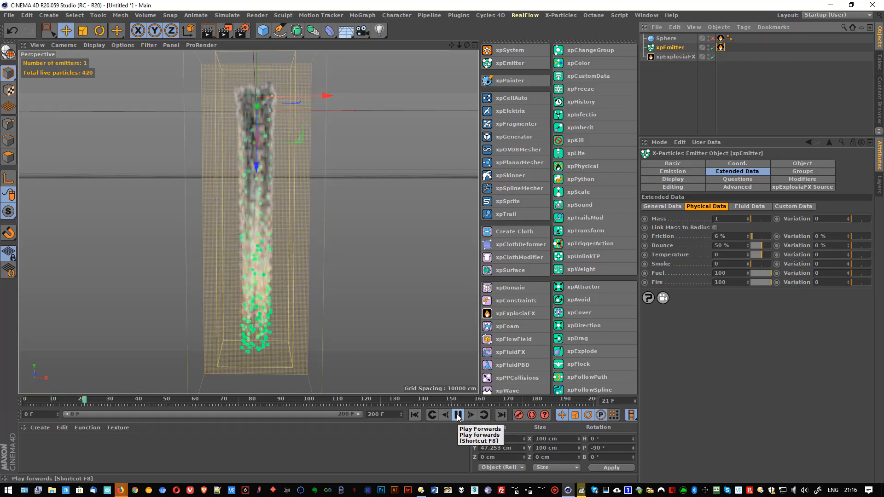
{"action": "left_click", "coordinate": [458, 416]}
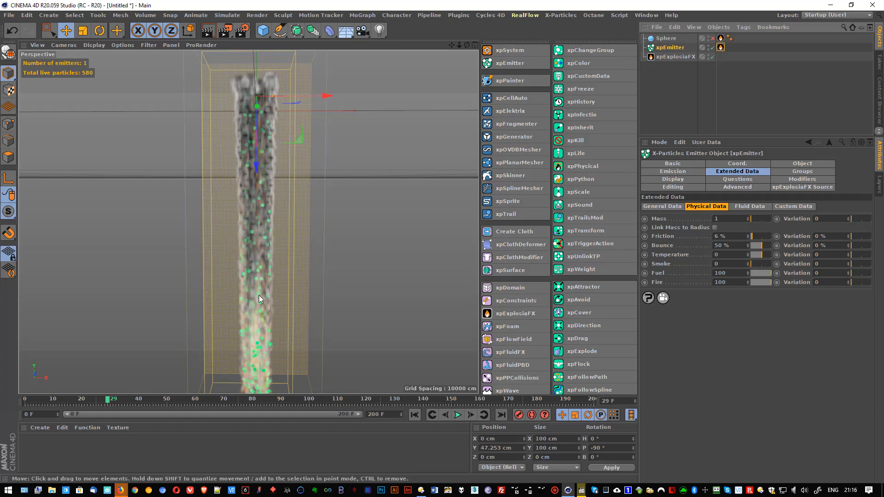
- Stretch the xpExplosiaFX bounds downward so the minimum Y lies slightly beyond -1976 cm
{"action": "scroll", "coordinate": [283, 286], "scroll_direction": "down", "scroll_amount": 5}
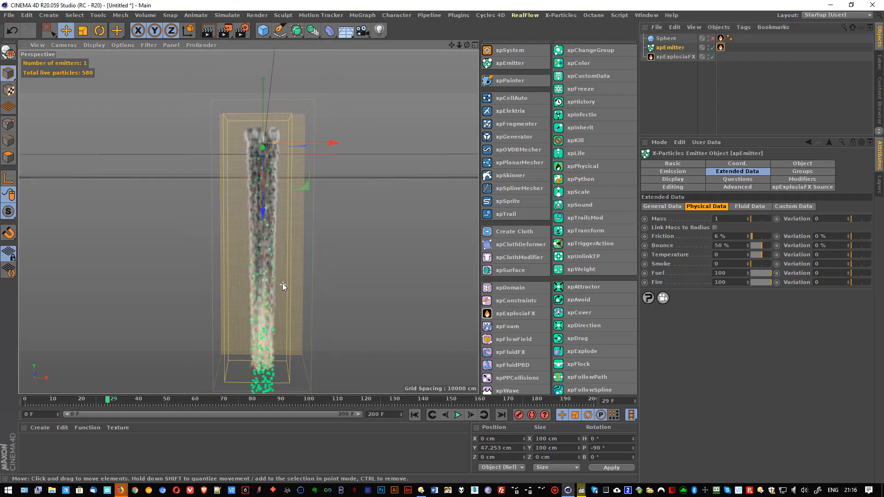
{"action": "left_click", "coordinate": [291, 295]}
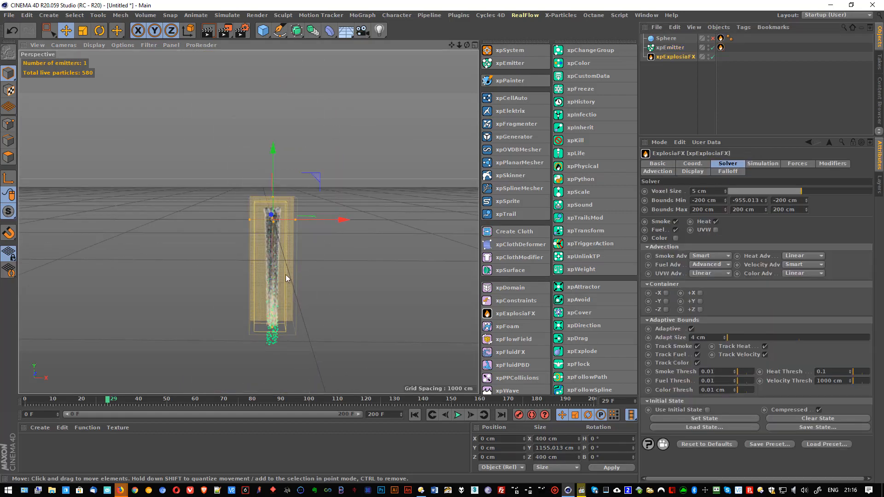
{"action": "left_click_drag", "start_coordinate": [272, 328], "coordinate": [273, 441]}
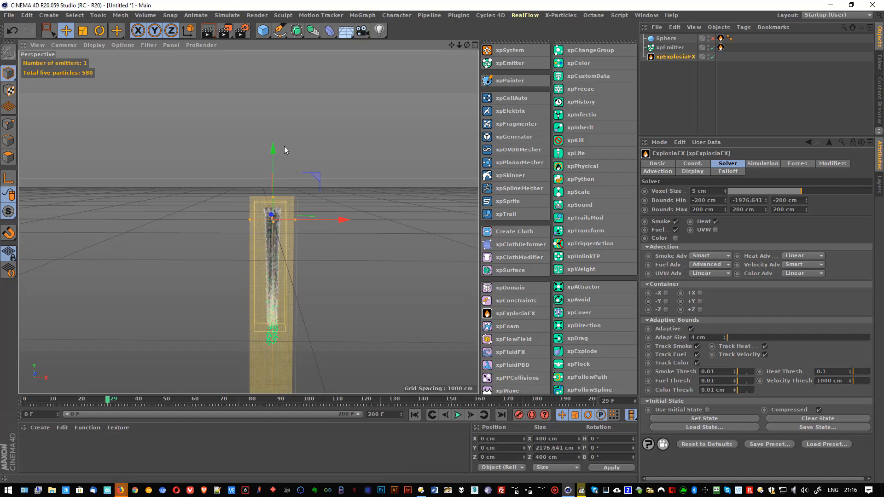
{"action": "scroll", "coordinate": [284, 146], "scroll_direction": "down", "scroll_amount": 2}
{"action": "scroll", "coordinate": [284, 147], "scroll_direction": "down", "scroll_amount": 2}
{"action": "left_click_drag", "start_coordinate": [305, 208], "coordinate": [285, 184], "text": "alt"}
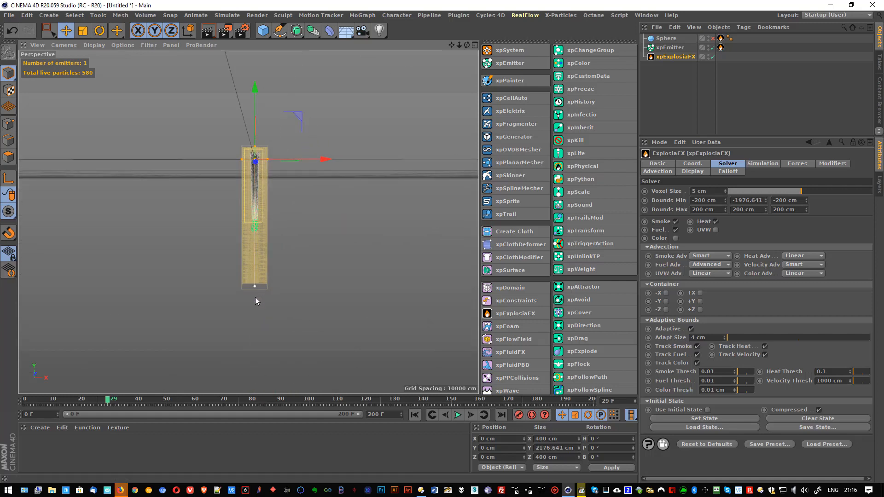
{"action": "left_click_drag", "start_coordinate": [256, 300], "coordinate": [256, 302]}
- Set the emitter's particle Lifespan to 10 F and replay the simulation from the first frame to about frame 36
{"action": "left_click", "coordinate": [670, 48]}
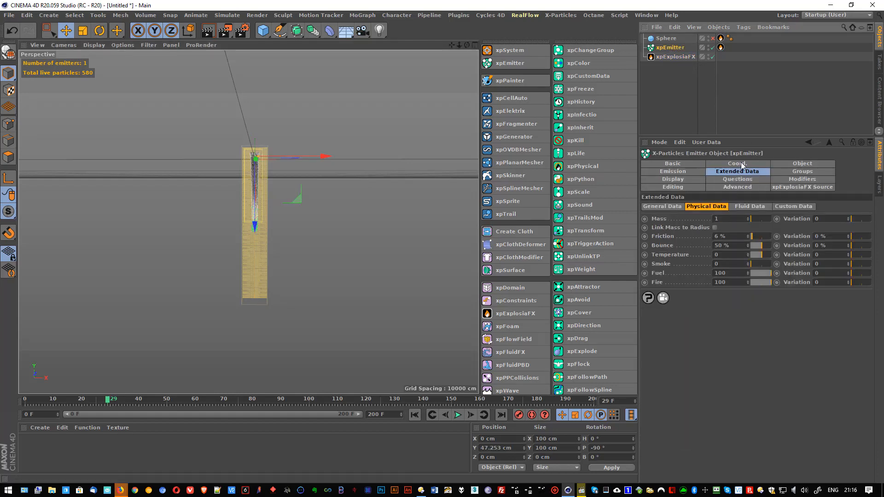
{"action": "left_click", "coordinate": [682, 173]}
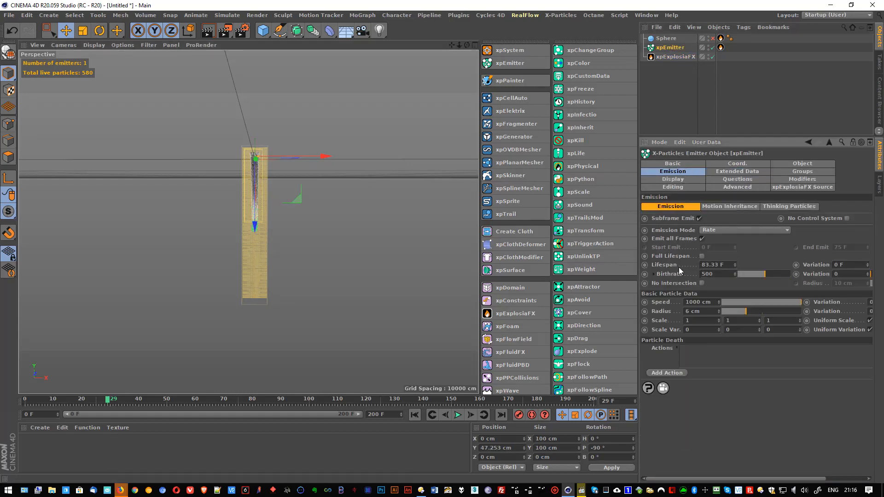
{"action": "left_click_drag", "start_coordinate": [720, 266], "coordinate": [683, 266]}
{"action": "type", "text": "10"}
{"action": "scroll", "coordinate": [270, 201], "scroll_direction": "up", "scroll_amount": 2}
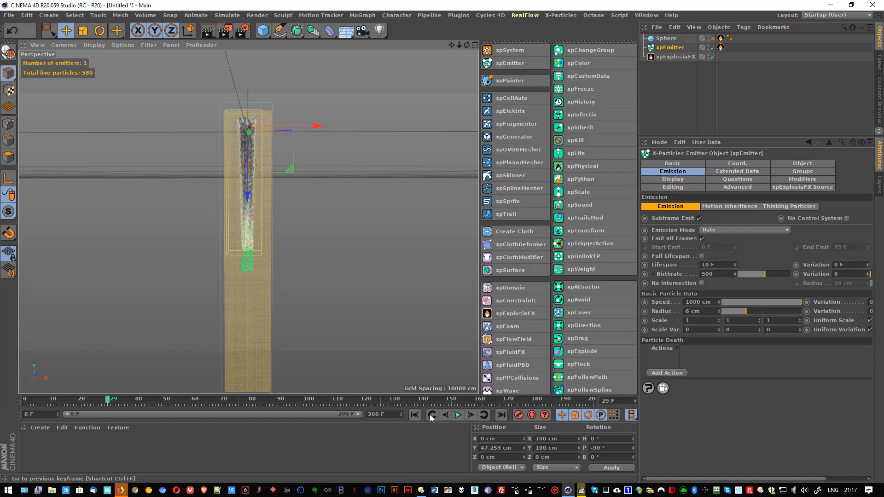
{"action": "left_click", "coordinate": [415, 415]}
{"action": "left_click", "coordinate": [458, 414]}
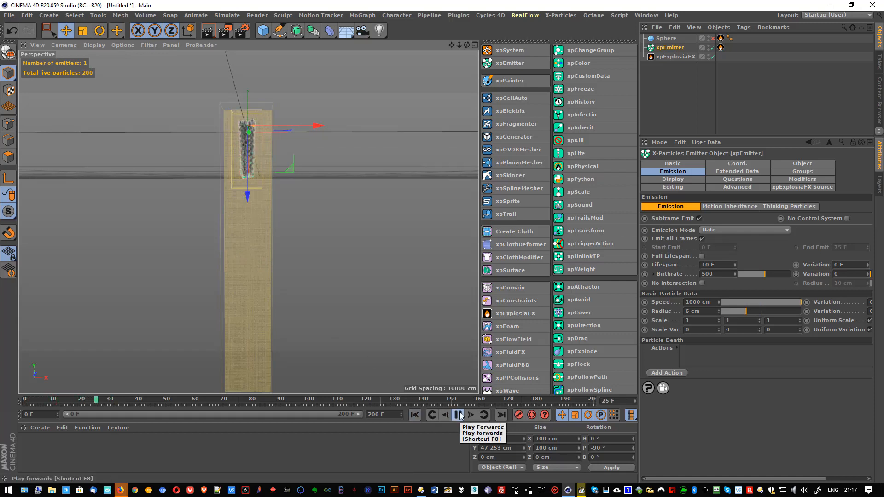
{"action": "left_click", "coordinate": [459, 415]}
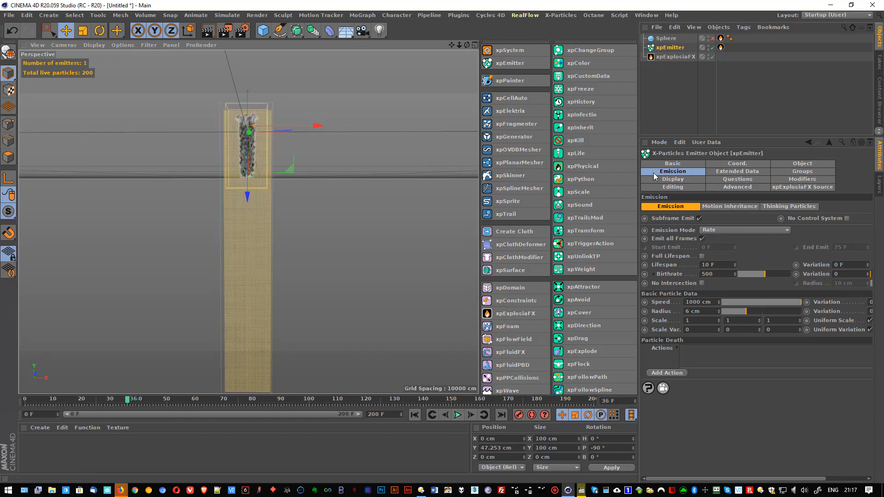
- Set the emitter's particle Speed to 10000 cm and replay the simulation from the first frame to about frame 10
{"action": "double_click", "coordinate": [705, 264]}
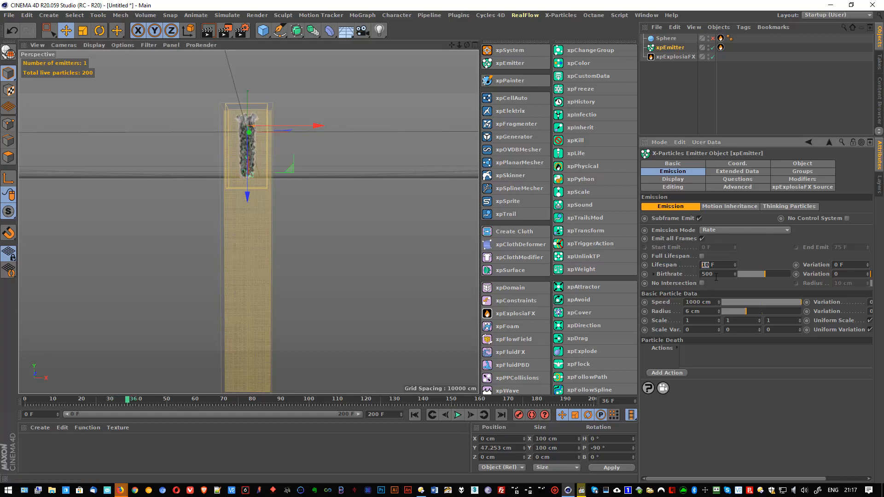
{"action": "left_click", "coordinate": [689, 302]}
{"action": "key", "text": "Return"}
{"action": "double_click", "coordinate": [697, 302]}
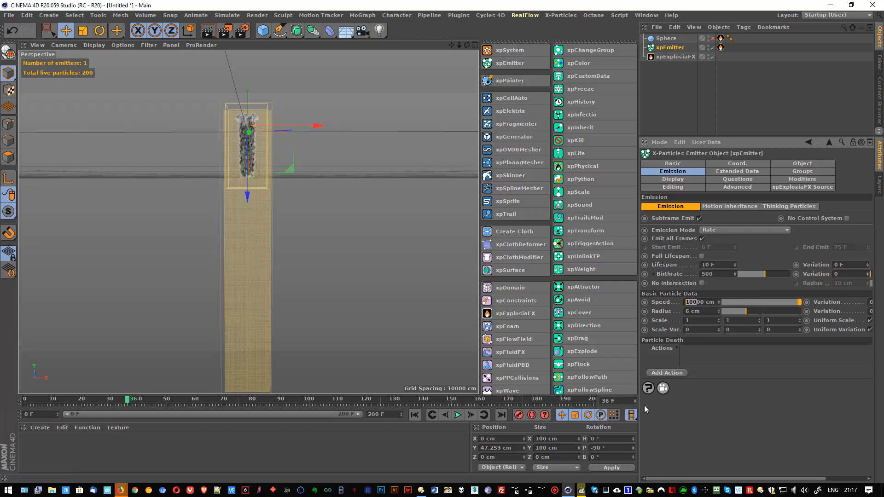
{"action": "left_click", "coordinate": [414, 415]}
{"action": "left_click", "coordinate": [458, 415]}
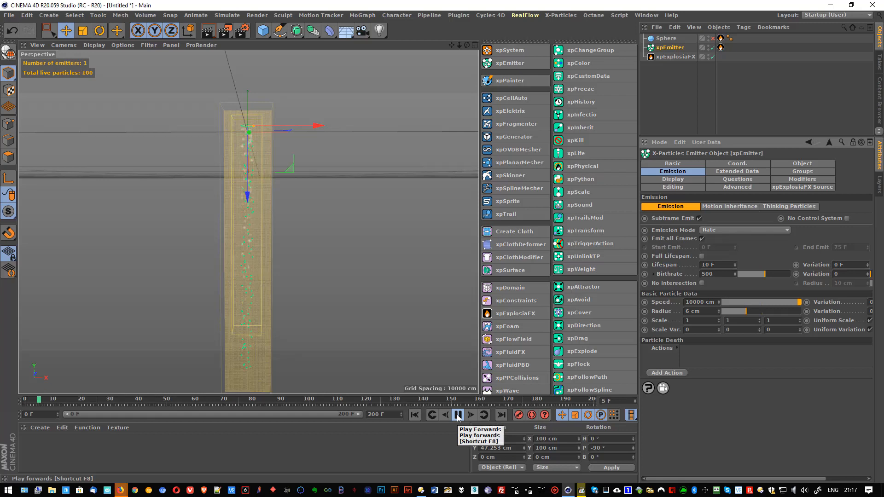
{"action": "left_click", "coordinate": [458, 415]}
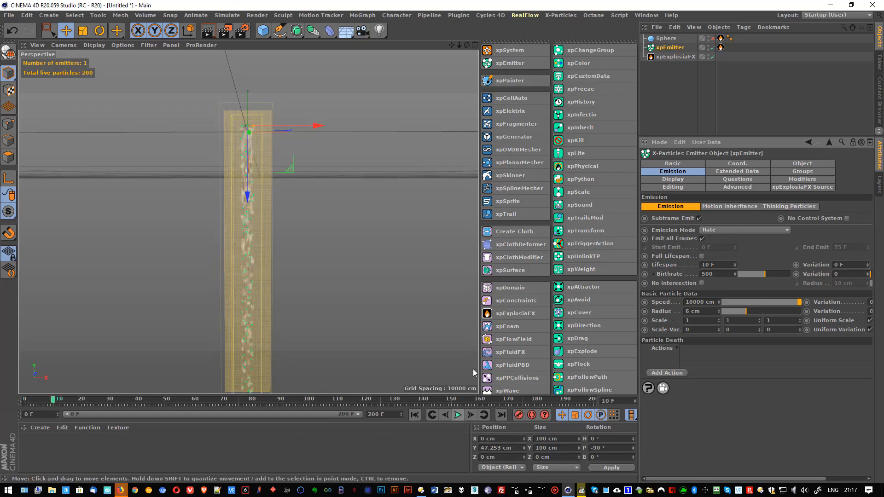
- Set the emitter's Birthrate to 5000 and replay the simulation from the first frame to about frame 6
{"action": "left_click", "coordinate": [720, 274]}
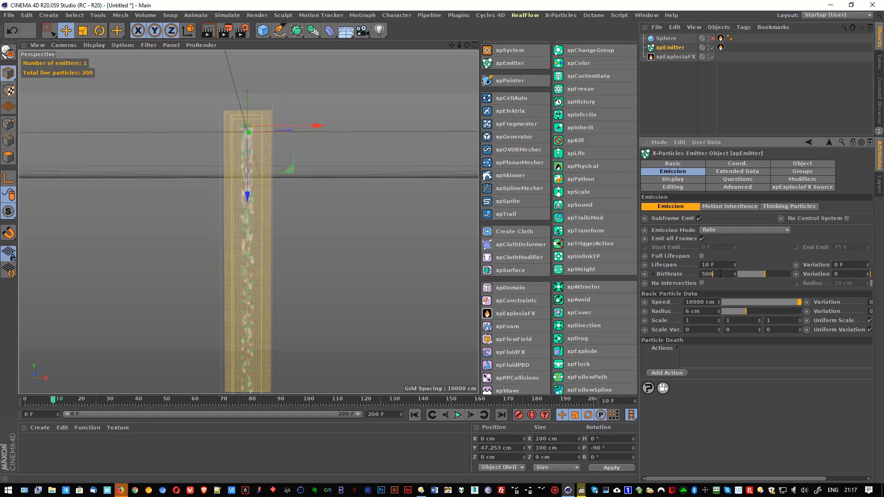
{"action": "type", "text": "0"}
{"action": "key", "text": "Return"}
{"action": "left_click", "coordinate": [415, 414]}
{"action": "left_click", "coordinate": [457, 414]}
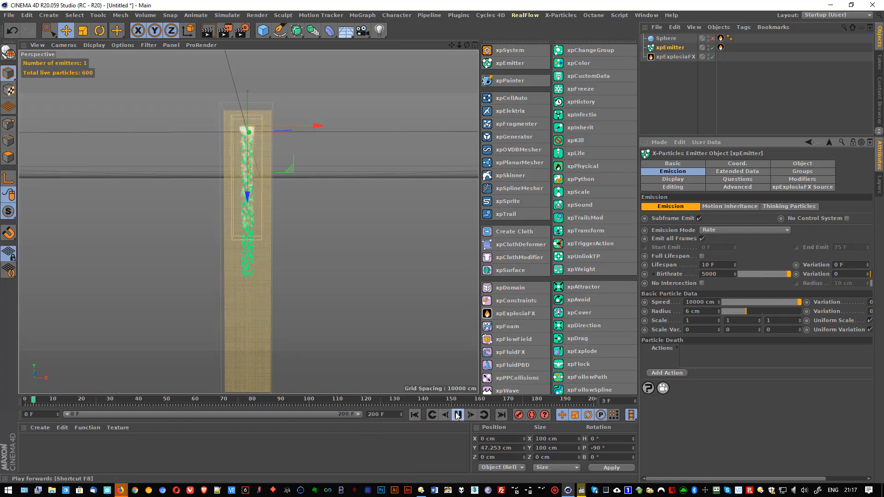
{"action": "left_click", "coordinate": [458, 415]}
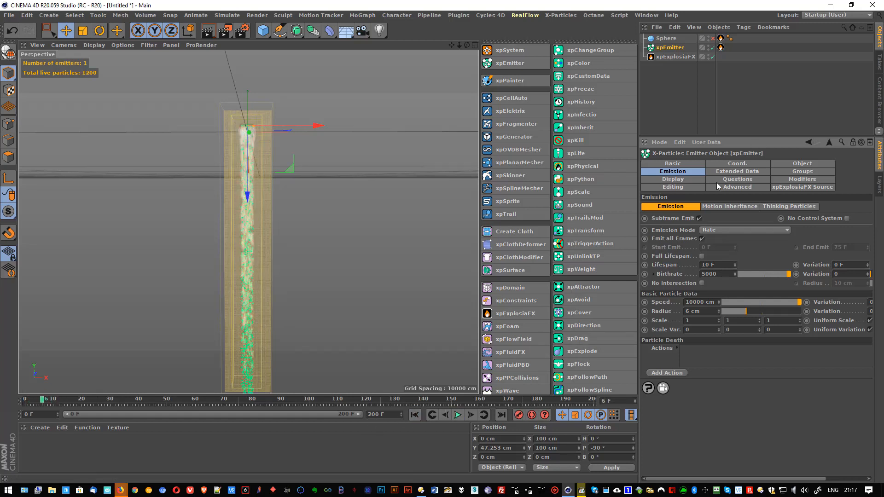
- Hide the emitter's particles in the viewport and replay the simulation from the first frame to about frame 14
{"action": "left_click", "coordinate": [708, 46]}
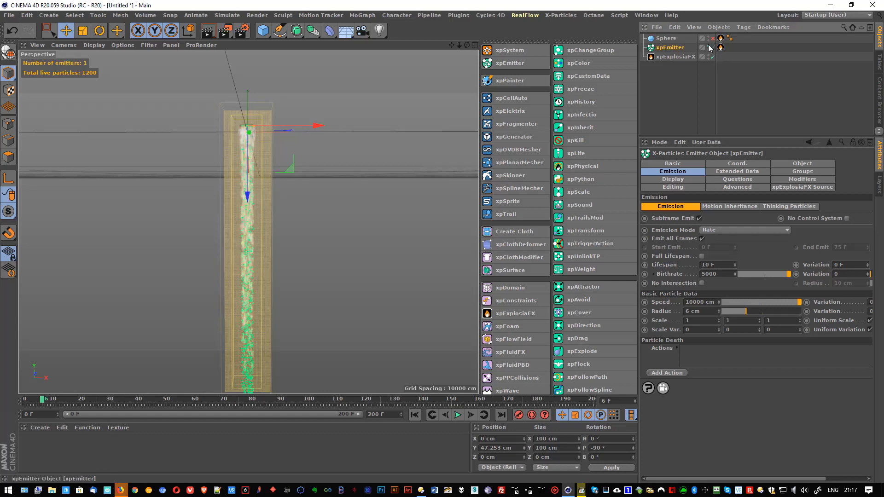
{"action": "left_click", "coordinate": [414, 414]}
{"action": "left_click", "coordinate": [457, 415]}
{"action": "scroll", "coordinate": [330, 223], "scroll_direction": "down", "scroll_amount": 2}
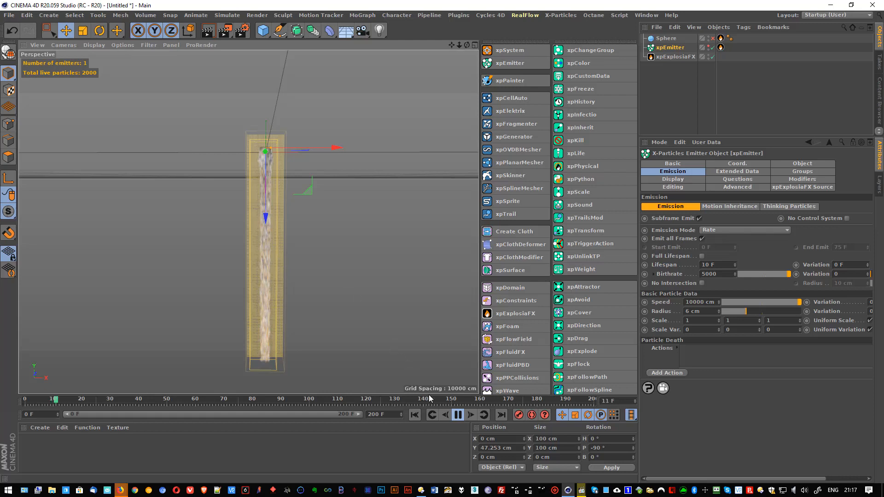
{"action": "left_click", "coordinate": [457, 416]}
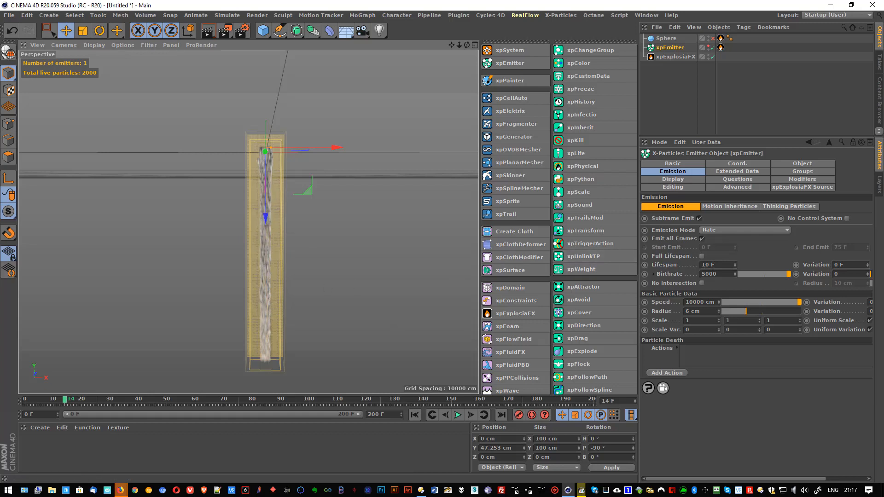
- Set the emitter's particle Lifespan to 5 F, replay the simulation to about frame 22 and inspect the smoke column
{"action": "double_click", "coordinate": [705, 264]}
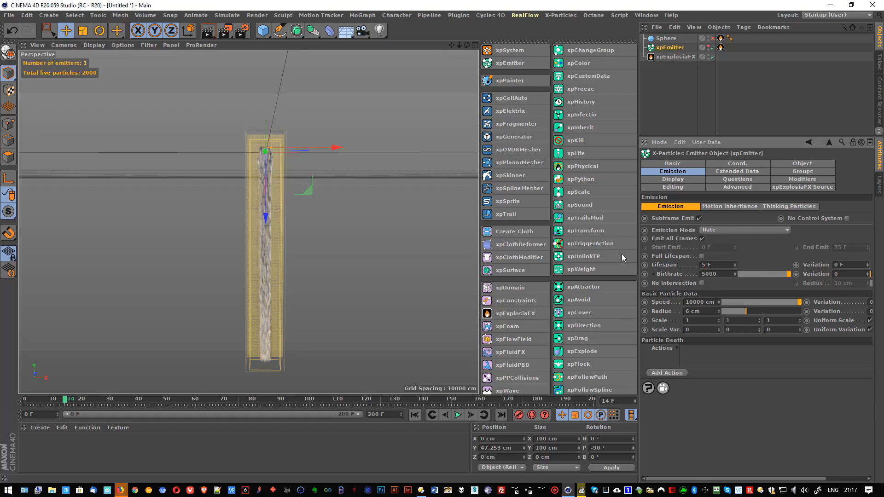
{"action": "left_click", "coordinate": [415, 415]}
{"action": "left_click", "coordinate": [458, 415]}
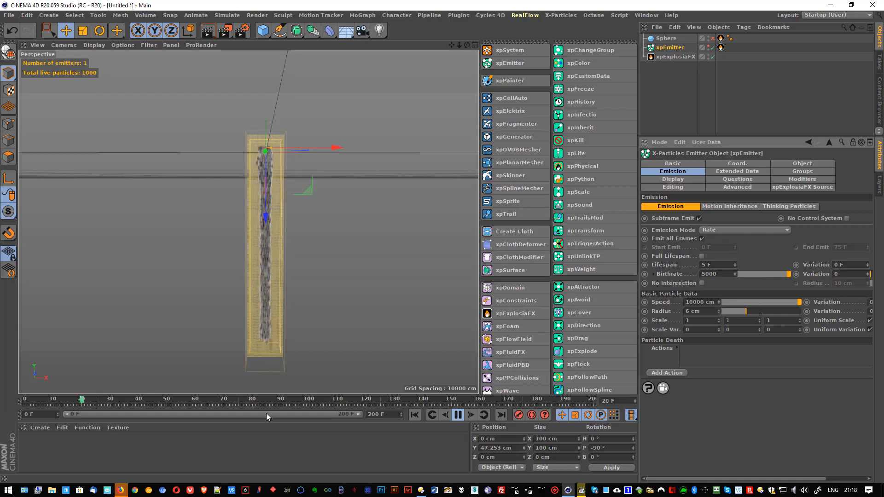
{"action": "left_click", "coordinate": [458, 415]}
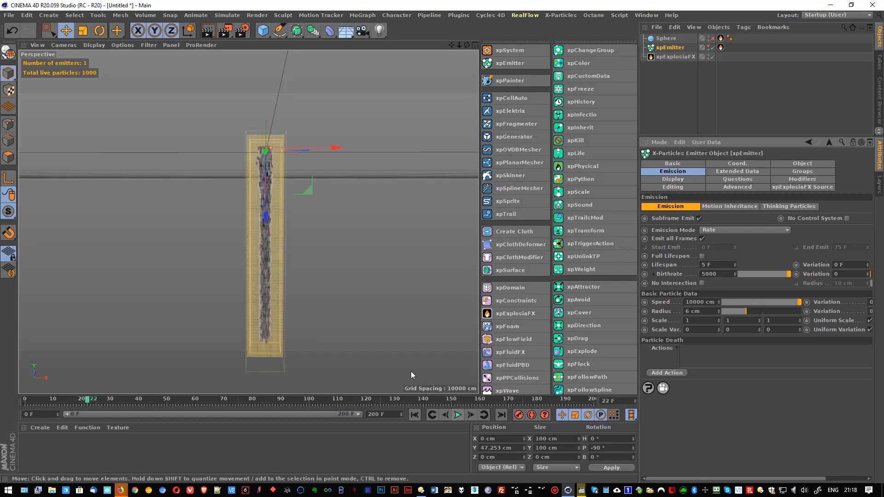
{"action": "scroll", "coordinate": [277, 239], "scroll_direction": "up", "scroll_amount": 3}
{"action": "scroll", "coordinate": [277, 238], "scroll_direction": "up", "scroll_amount": 2}
{"action": "scroll", "coordinate": [277, 238], "scroll_direction": "down", "scroll_amount": 5}
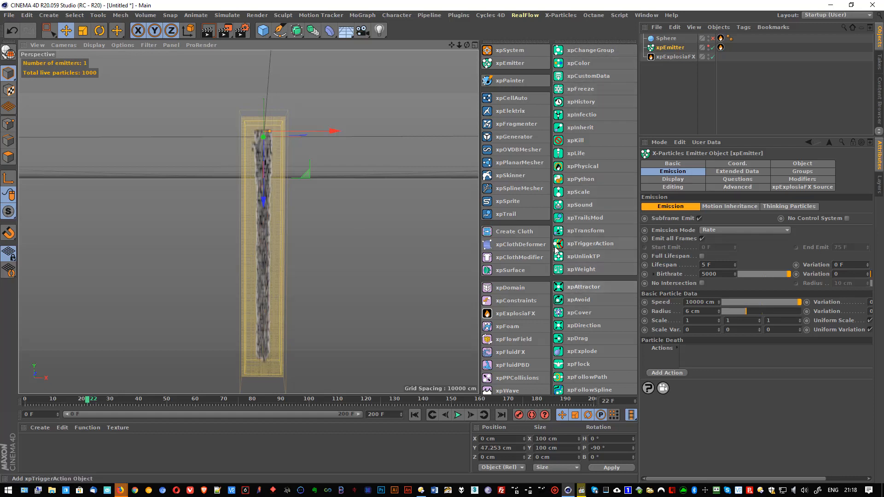
- Add an xpFlowField object to the scene around the emitter
{"action": "left_click", "coordinate": [503, 342]}
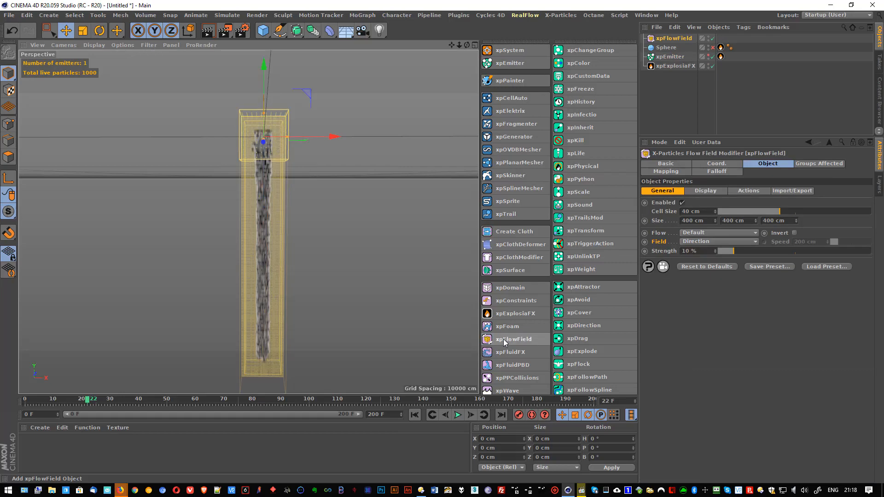
{"action": "scroll", "coordinate": [271, 134], "scroll_direction": "up", "scroll_amount": 8}
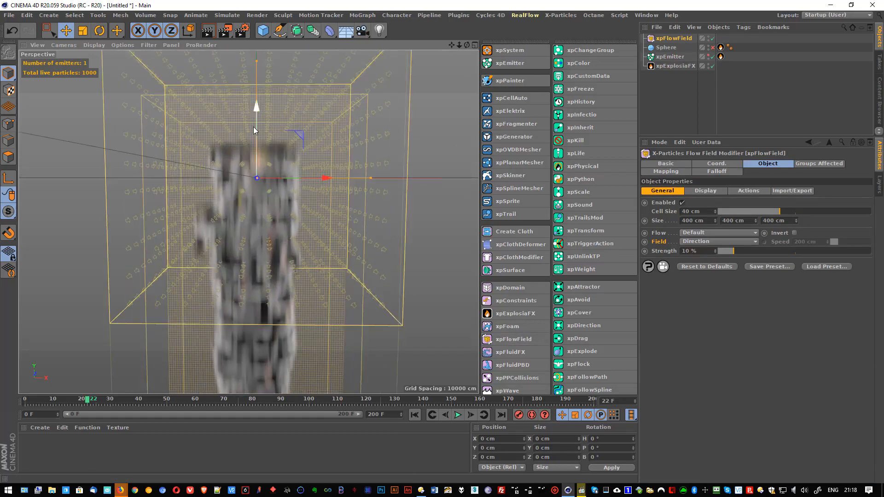
- Stretch the flow field's height to about 1792 cm and move it down to a Y position of about -810 cm
{"action": "left_click_drag", "start_coordinate": [233, 170], "coordinate": [297, 159], "text": "alt"}
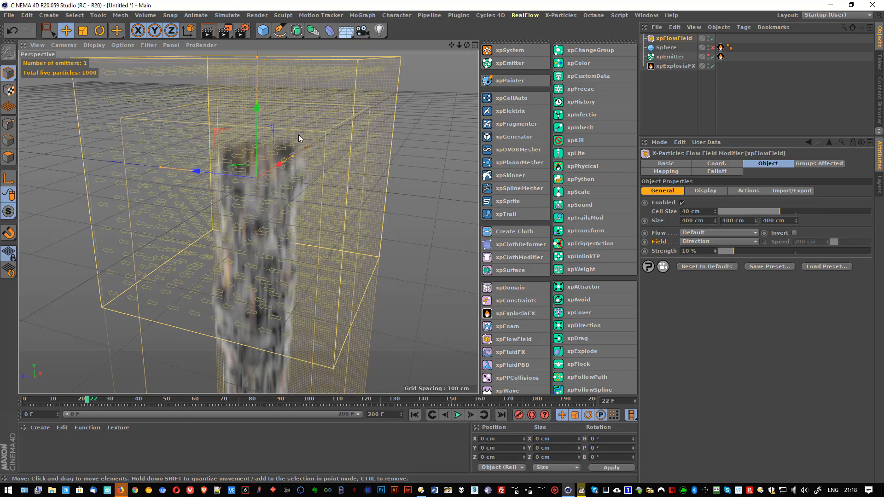
{"action": "left_click_drag", "start_coordinate": [367, 258], "coordinate": [265, 223], "text": "alt"}
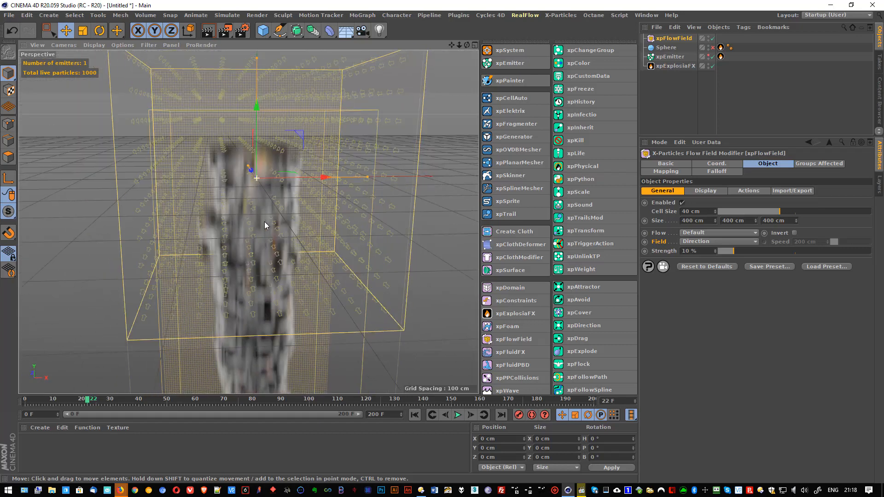
{"action": "scroll", "coordinate": [265, 215], "scroll_direction": "down", "scroll_amount": 8}
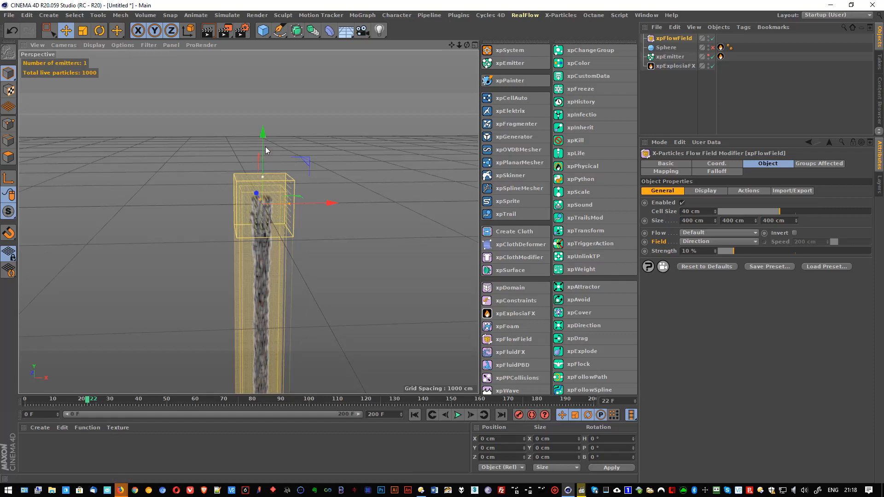
{"action": "left_click_drag", "start_coordinate": [266, 147], "coordinate": [264, 77]}
{"action": "left_click_drag", "start_coordinate": [263, 143], "coordinate": [266, 249]}
{"action": "scroll", "coordinate": [265, 202], "scroll_direction": "down", "scroll_amount": 3}
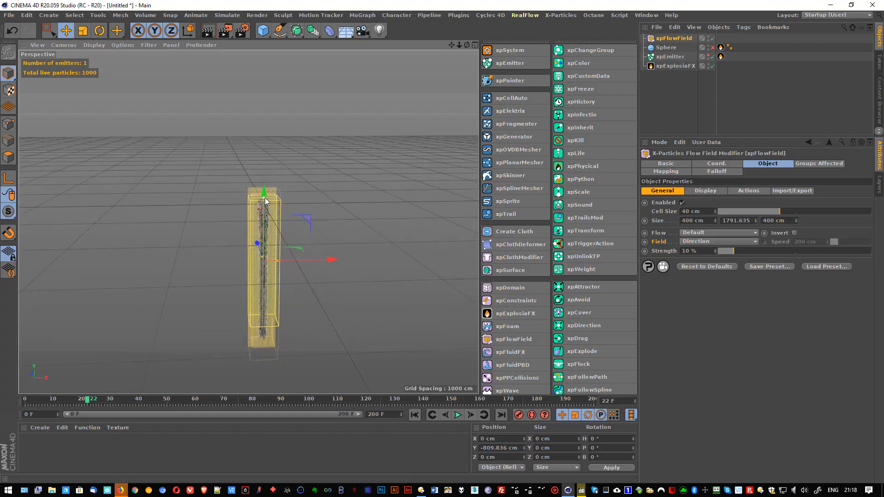
- Shorten the flow field's height to about 389 cm and place it around the column's upper end at Y about -78 cm
{"action": "left_click_drag", "start_coordinate": [264, 202], "coordinate": [269, 219]}
{"action": "scroll", "coordinate": [262, 187], "scroll_direction": "up", "scroll_amount": 5}
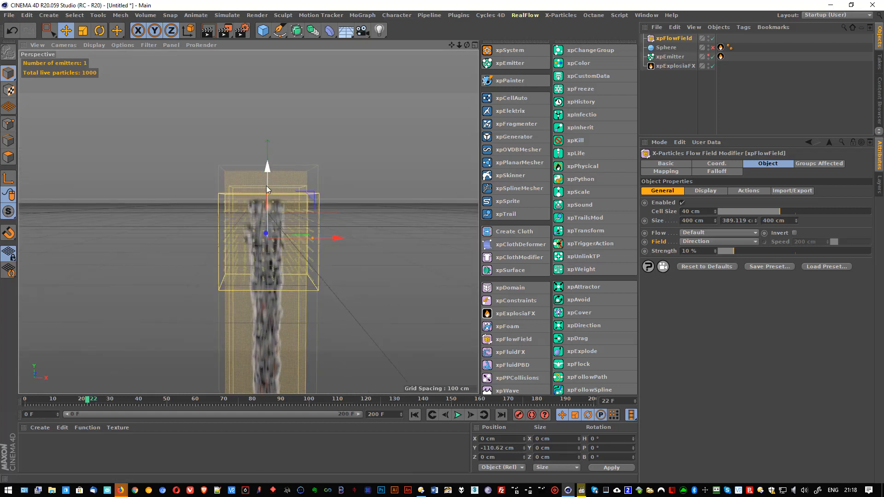
{"action": "left_click_drag", "start_coordinate": [267, 186], "coordinate": [267, 172]}
{"action": "left_click_drag", "start_coordinate": [264, 224], "coordinate": [264, 228], "text": "alt"}
{"action": "scroll", "coordinate": [263, 226], "scroll_direction": "down", "scroll_amount": 4}
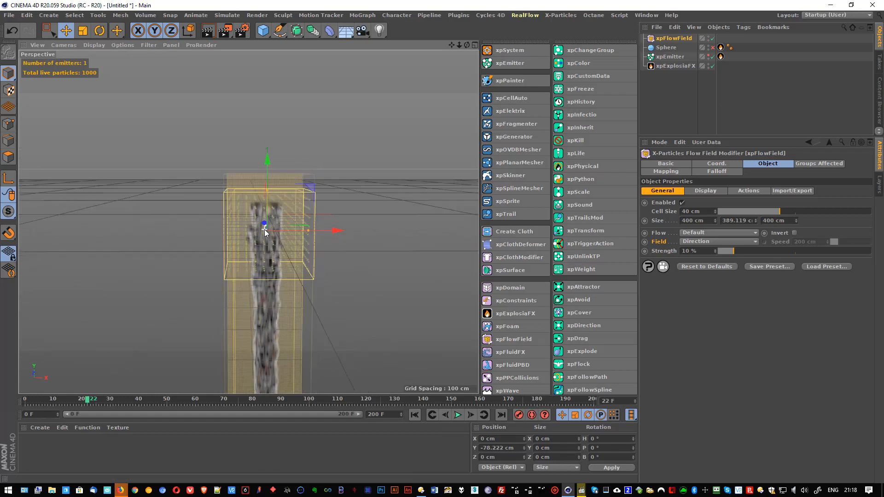
{"action": "scroll", "coordinate": [262, 232], "scroll_direction": "up", "scroll_amount": 4}
- In the front view, draw a two-point vertical Bezier spline through the flow field's centre, rewinding the timeline to the first frame
{"action": "middle_click", "coordinate": [262, 236]}
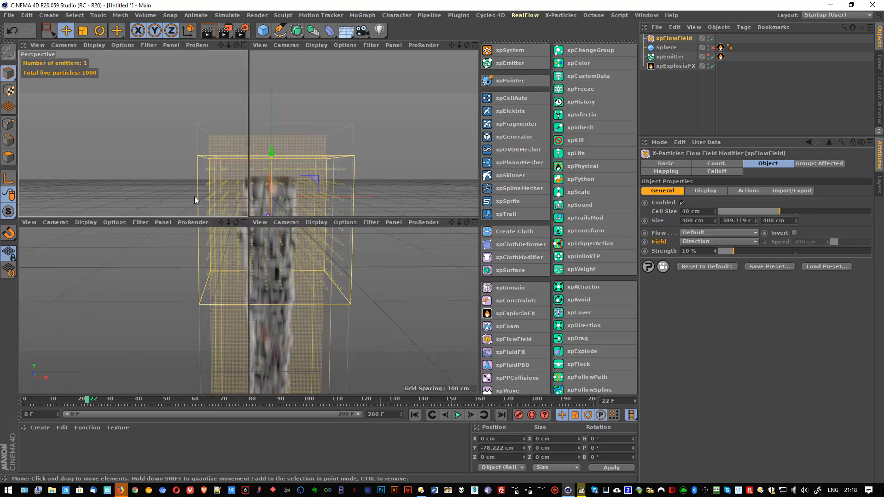
{"action": "middle_click", "coordinate": [378, 314]}
{"action": "scroll", "coordinate": [265, 247], "scroll_direction": "down", "scroll_amount": 3}
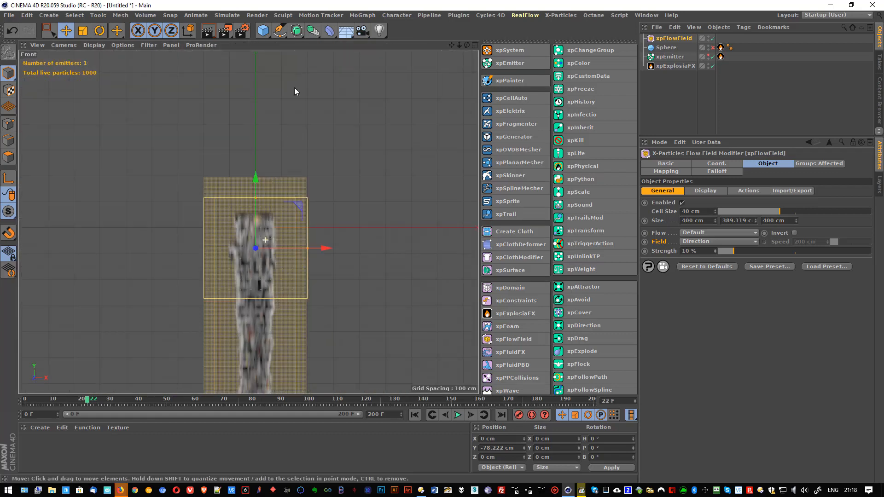
{"action": "left_click", "coordinate": [280, 30]}
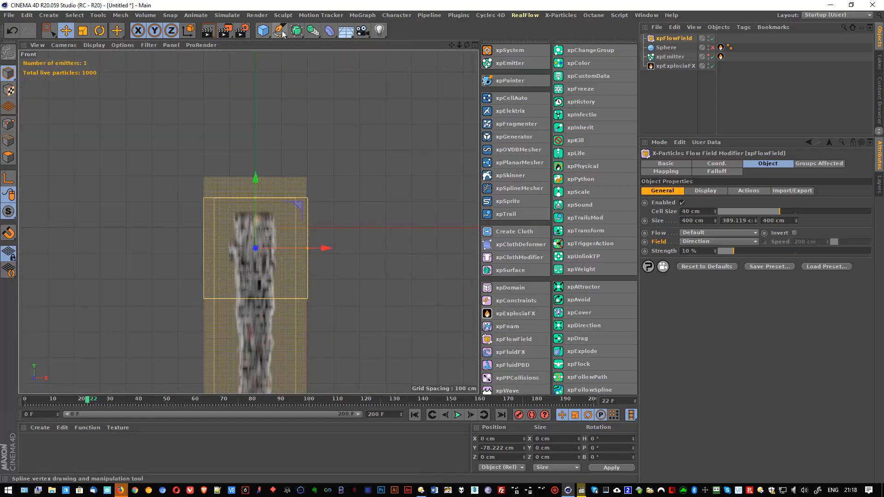
{"action": "left_click", "coordinate": [255, 207]}
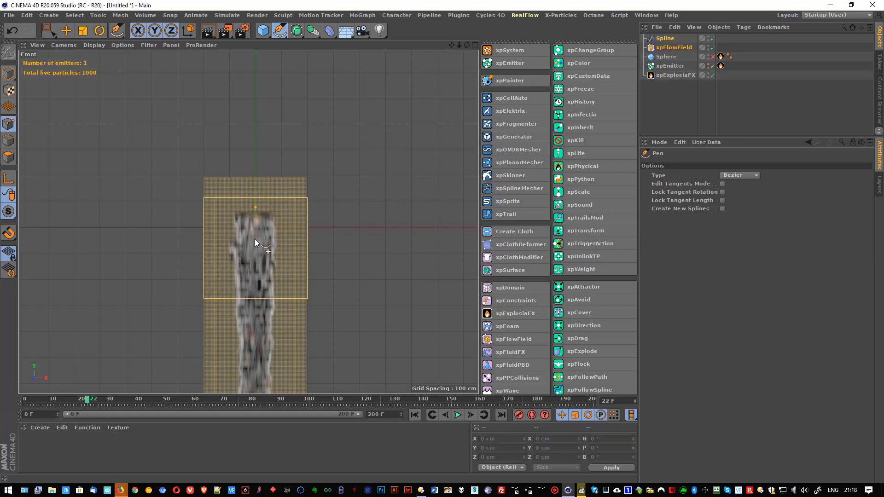
{"action": "left_click", "coordinate": [257, 308]}
{"action": "left_click", "coordinate": [414, 415]}
{"action": "right_click", "coordinate": [293, 274]}
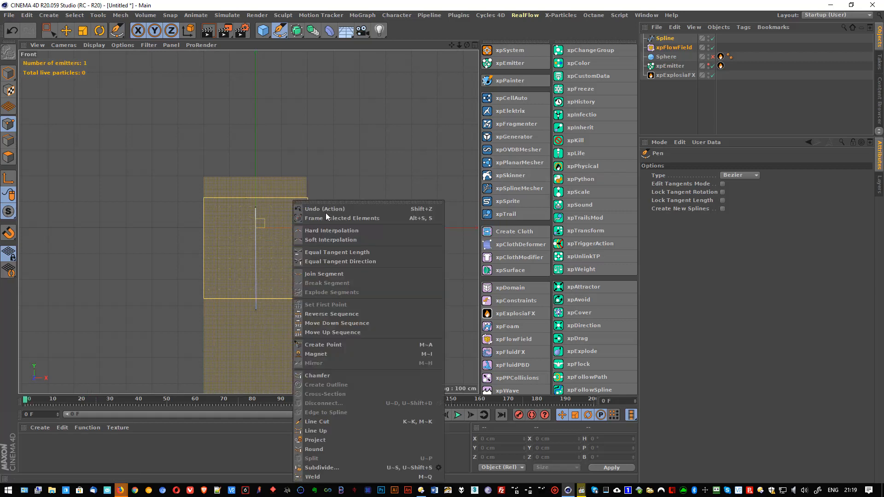
{"action": "left_click", "coordinate": [339, 173]}
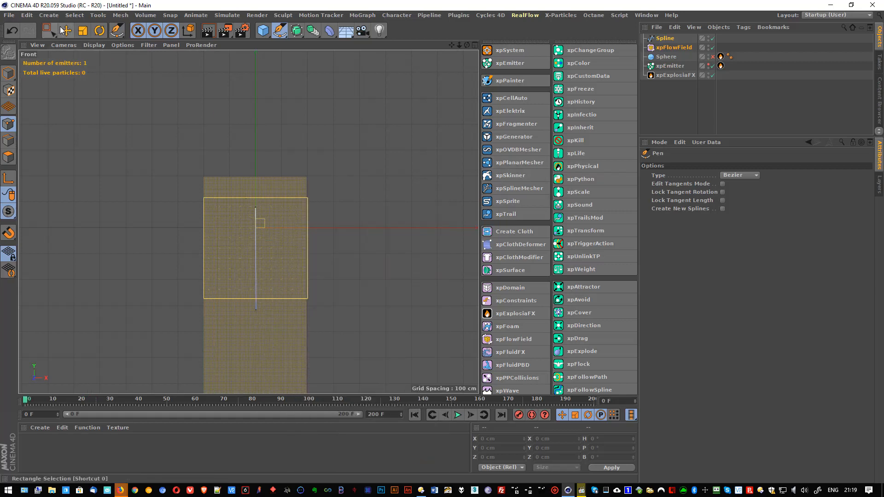
{"action": "left_click", "coordinate": [53, 34]}
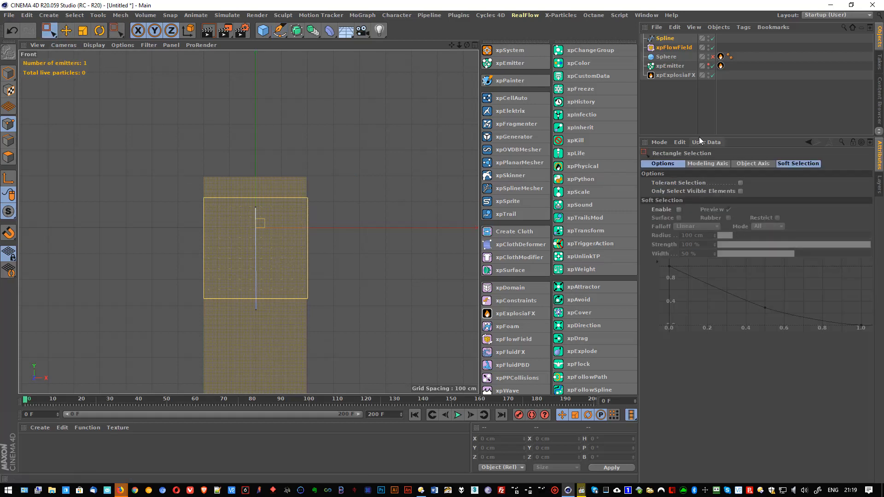
- Reorder the scene objects with xpFlowField last, and include xpFlowField in the ExplosiaFX object's Modifiers list
{"action": "left_click_drag", "start_coordinate": [671, 49], "coordinate": [676, 94]}
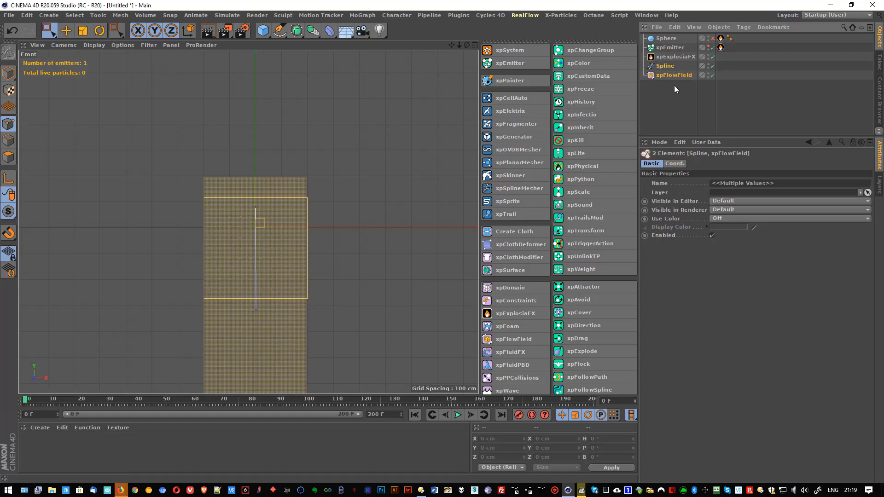
{"action": "left_click_drag", "start_coordinate": [676, 64], "coordinate": [672, 72]}
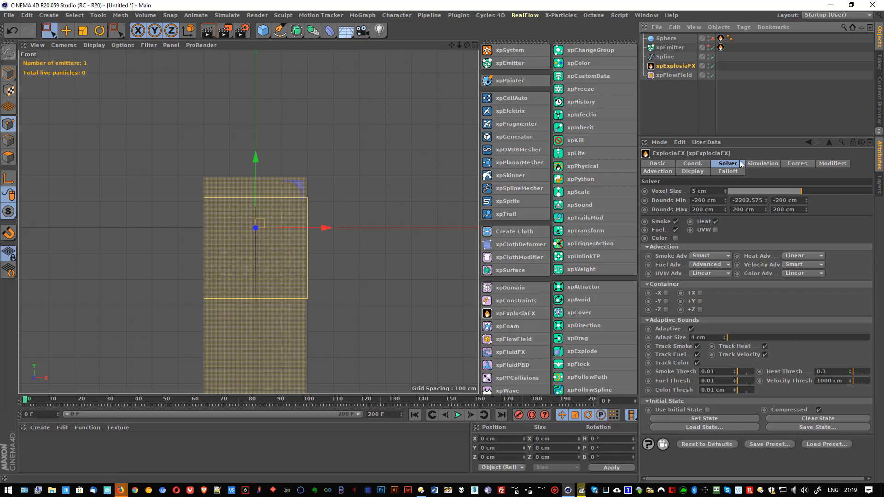
{"action": "left_click", "coordinate": [833, 164]}
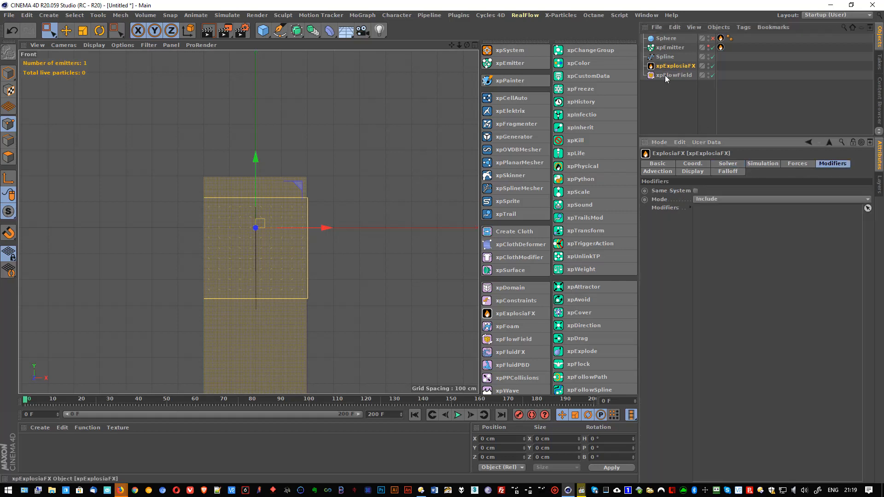
{"action": "left_click_drag", "start_coordinate": [674, 75], "coordinate": [736, 252]}
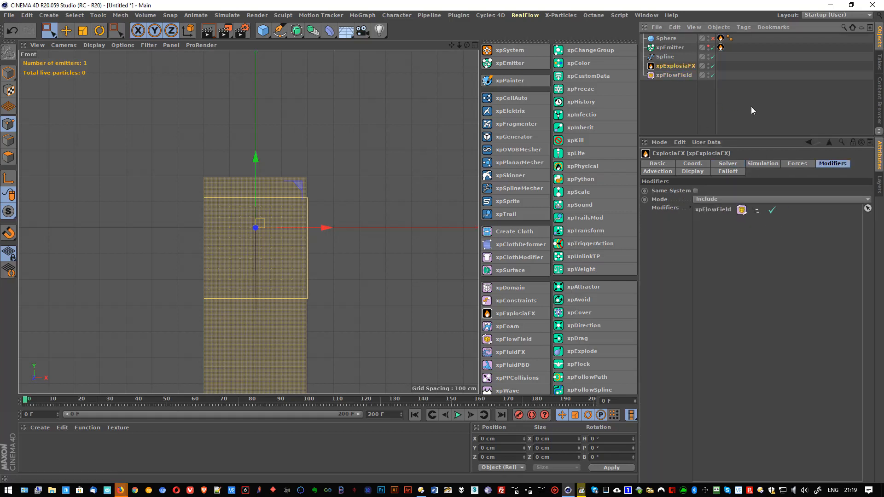
- Set the xpFlowField's Flow to Along Spline and assign the drawn spline as its source object
{"action": "left_click", "coordinate": [679, 75]}
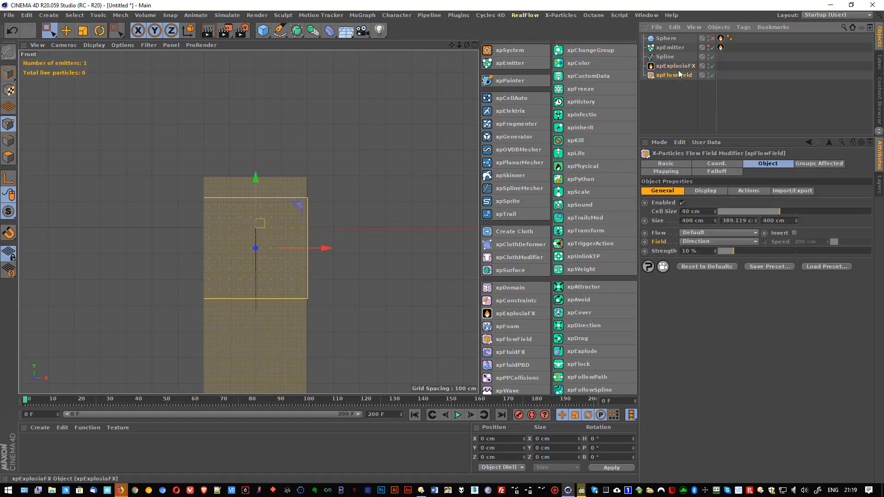
{"action": "left_click", "coordinate": [694, 233]}
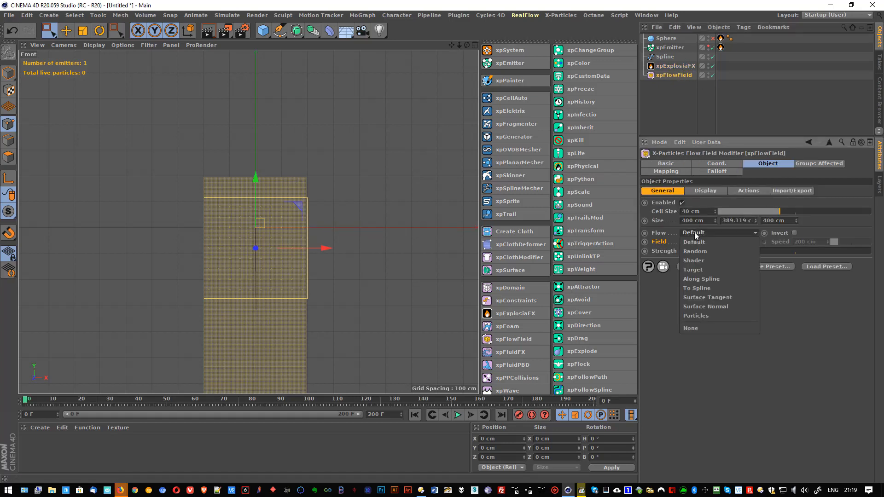
{"action": "left_click", "coordinate": [701, 280]}
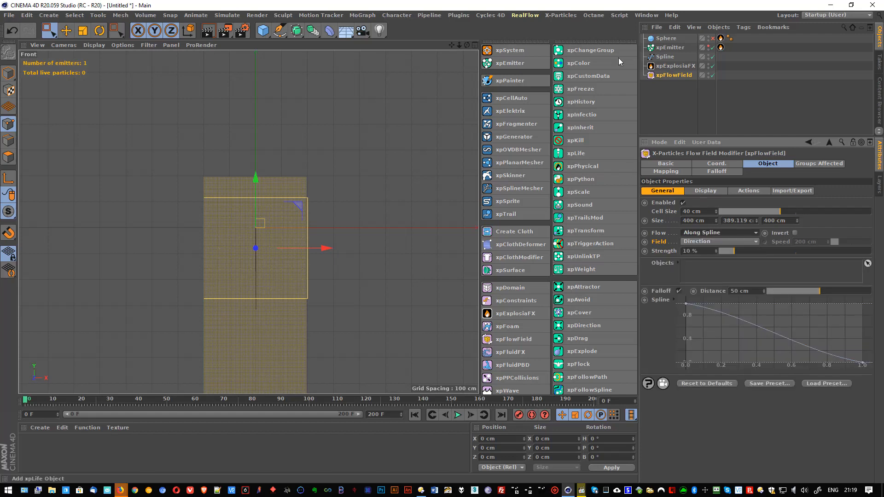
{"action": "left_click", "coordinate": [665, 56]}
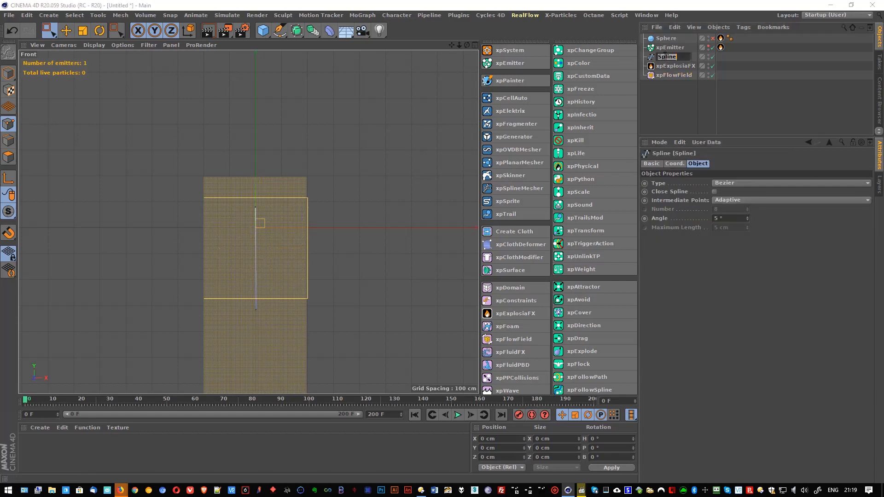
{"action": "left_click", "coordinate": [671, 75]}
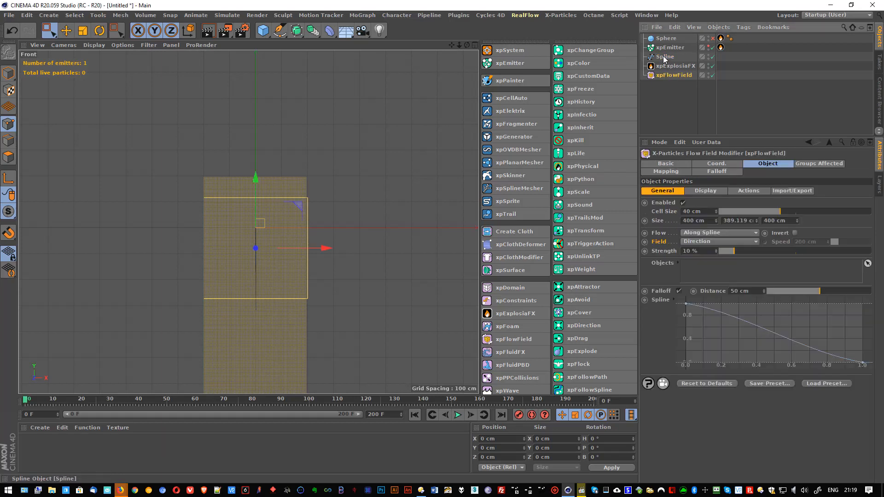
{"action": "left_click_drag", "start_coordinate": [667, 59], "coordinate": [692, 266]}
- Set the flow field's Strength to 33 % and its falloff Distance to 70 cm
{"action": "mouse_move", "coordinate": [227, 258]}
{"action": "left_mouse_down", "text": "alt"}
{"action": "mouse_move", "coordinate": [252, 250]}
{"action": "mouse_move", "coordinate": [236, 251]}
{"action": "mouse_move", "coordinate": [250, 258]}
{"action": "mouse_move", "coordinate": [228, 245]}
{"action": "left_mouse_up", "text": "alt"}
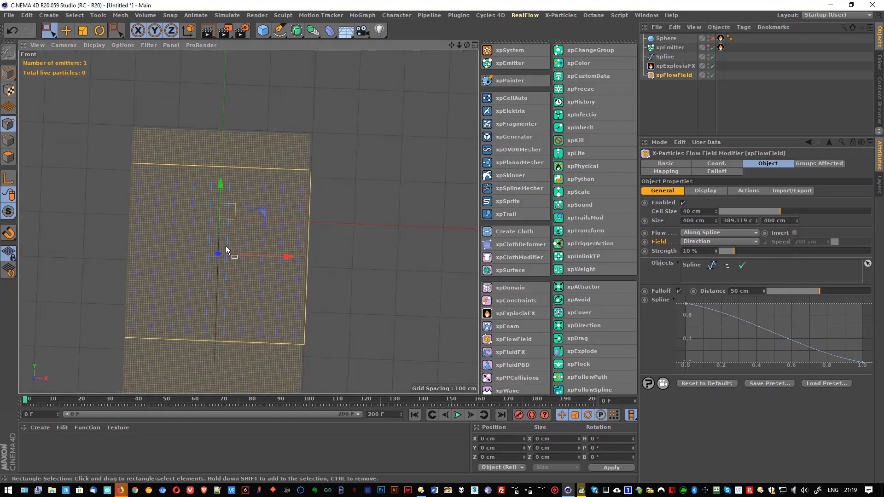
{"action": "key", "text": "ctrl+shift+z"}
{"action": "middle_click", "coordinate": [256, 199]}
{"action": "middle_click", "coordinate": [177, 125]}
{"action": "left_click_drag", "start_coordinate": [290, 245], "coordinate": [273, 199], "text": "alt"}
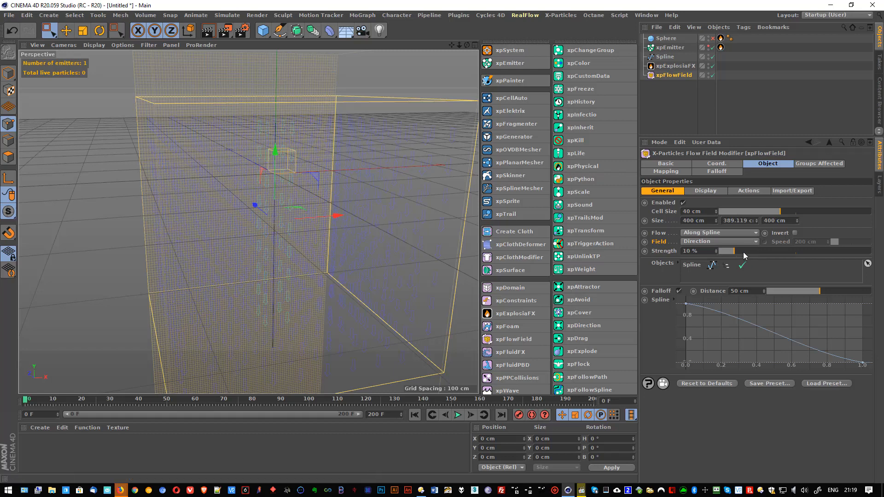
{"action": "left_click_drag", "start_coordinate": [743, 253], "coordinate": [750, 251]}
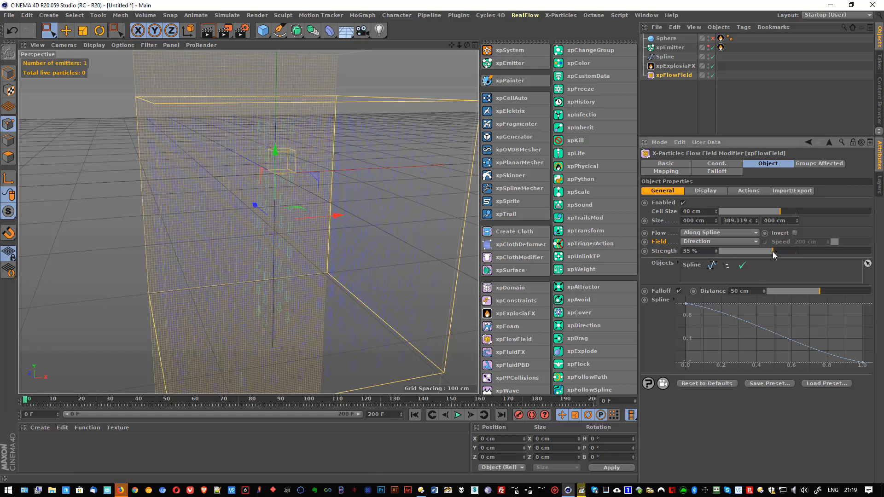
{"action": "double_click", "coordinate": [743, 288]}
{"action": "left_click_drag", "start_coordinate": [801, 289], "coordinate": [844, 294]}
{"action": "left_click_drag", "start_coordinate": [841, 291], "coordinate": [839, 292]}
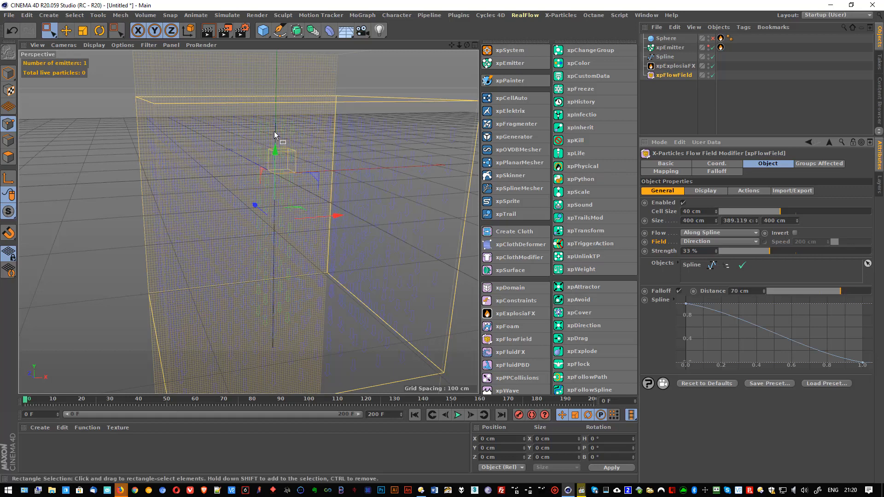
- Play the simulation from the first frame to frame 5 and inspect the whole fire column in perspective
{"action": "left_click", "coordinate": [457, 415]}
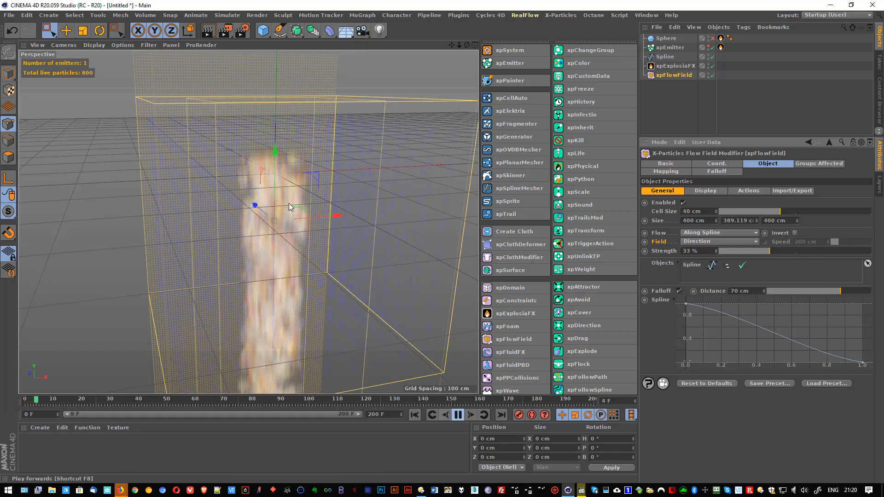
{"action": "scroll", "coordinate": [322, 261], "scroll_direction": "down", "scroll_amount": 10}
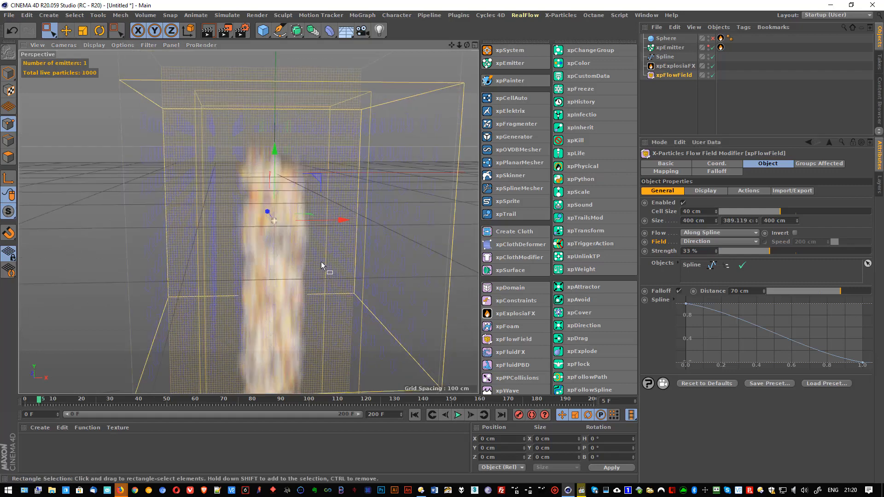
{"action": "middle_click_drag", "start_coordinate": [310, 272], "coordinate": [272, 173], "text": "alt"}
{"action": "scroll", "coordinate": [271, 173], "scroll_direction": "down", "scroll_amount": 4}
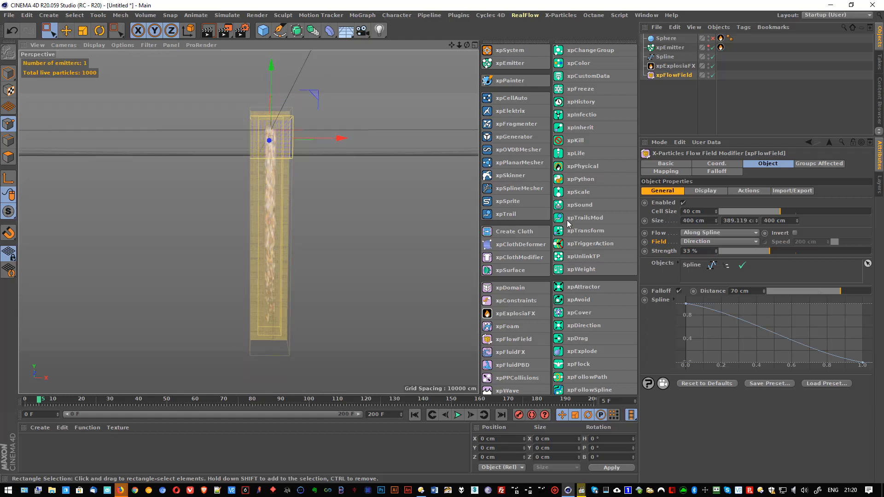
- Change the flow field's Field type to Velocity
{"action": "left_click", "coordinate": [697, 241]}
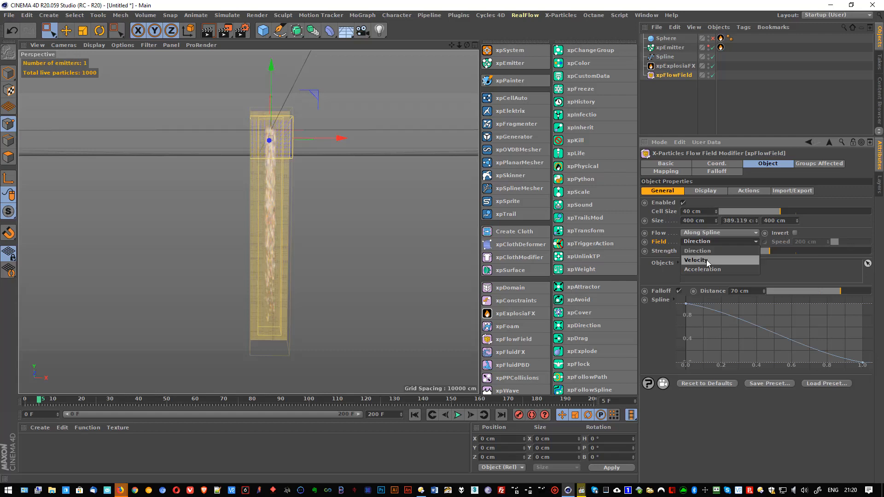
{"action": "left_click", "coordinate": [697, 233]}
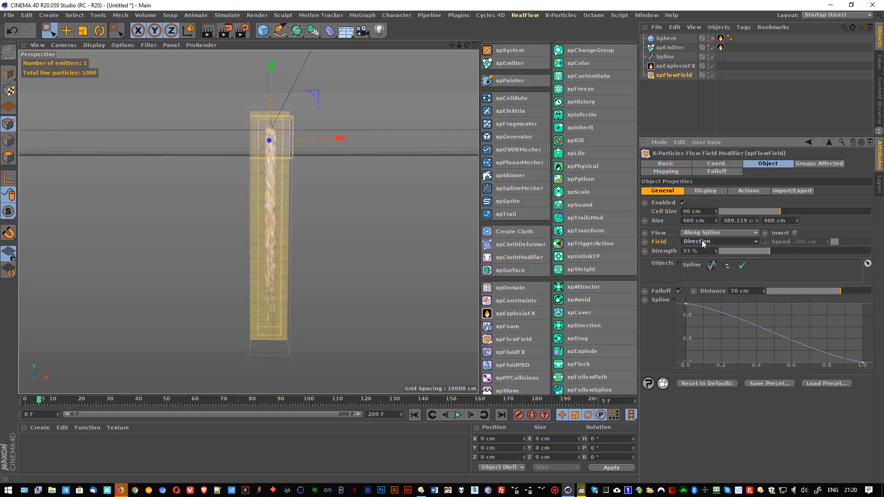
{"action": "left_click", "coordinate": [702, 241]}
{"action": "left_click", "coordinate": [699, 260]}
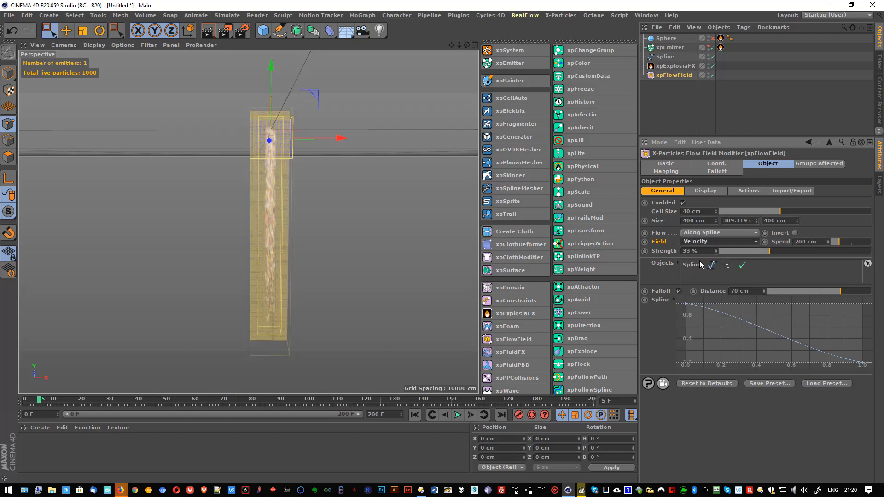
- Set the emitter's particle Speed to 0 cm and reselect the flow field
{"action": "left_click", "coordinate": [672, 48]}
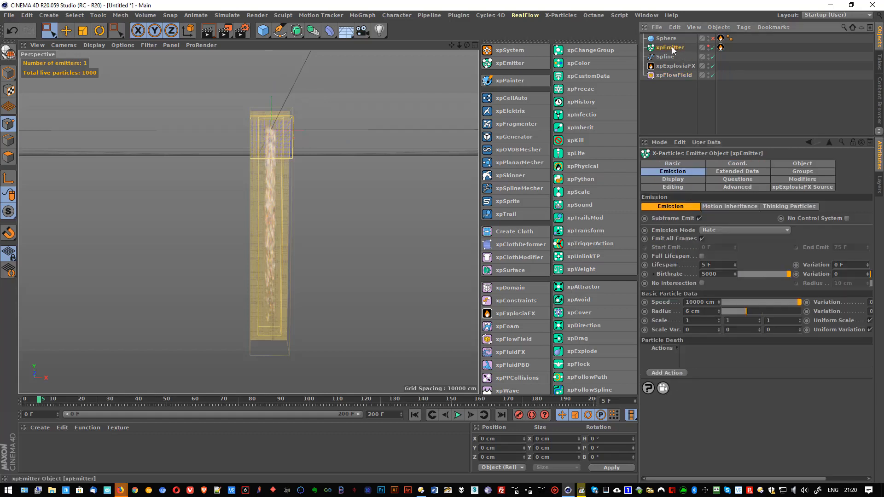
{"action": "double_click", "coordinate": [701, 302]}
{"action": "type", "text": "0"}
{"action": "key", "text": "Return"}
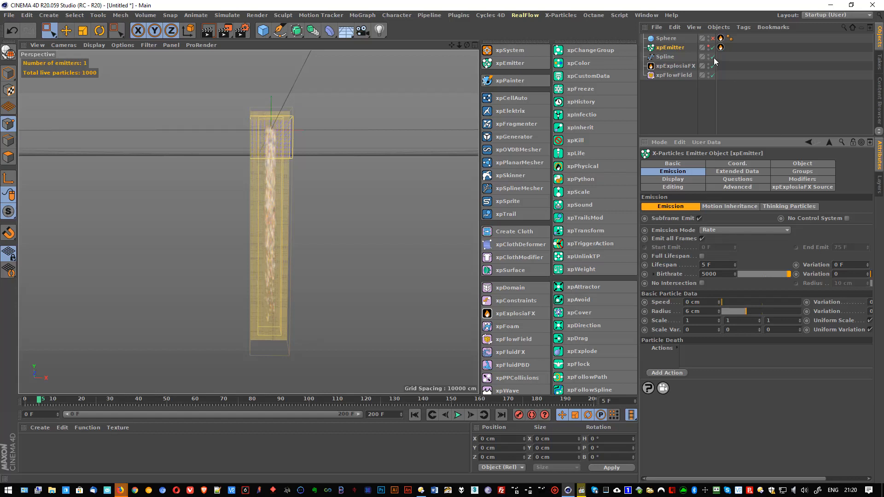
{"action": "left_click", "coordinate": [670, 75]}
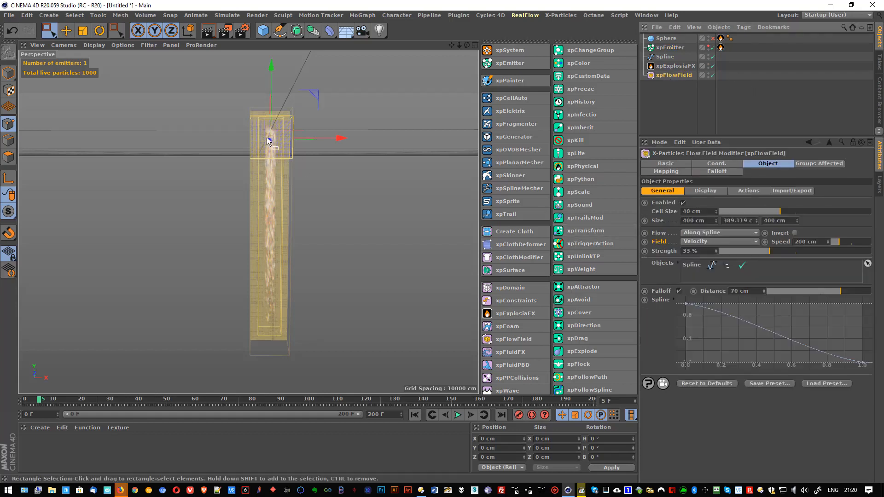
- Set the flow field's velocity Speed to 2000 cm and its Strength to 51 %
{"action": "scroll", "coordinate": [269, 138], "scroll_direction": "up", "scroll_amount": 5}
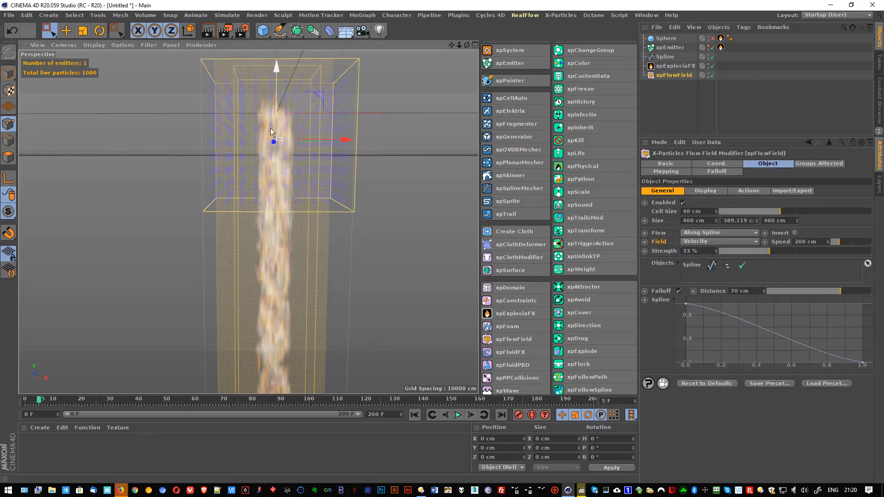
{"action": "left_click", "coordinate": [801, 242]}
{"action": "key", "text": "Return"}
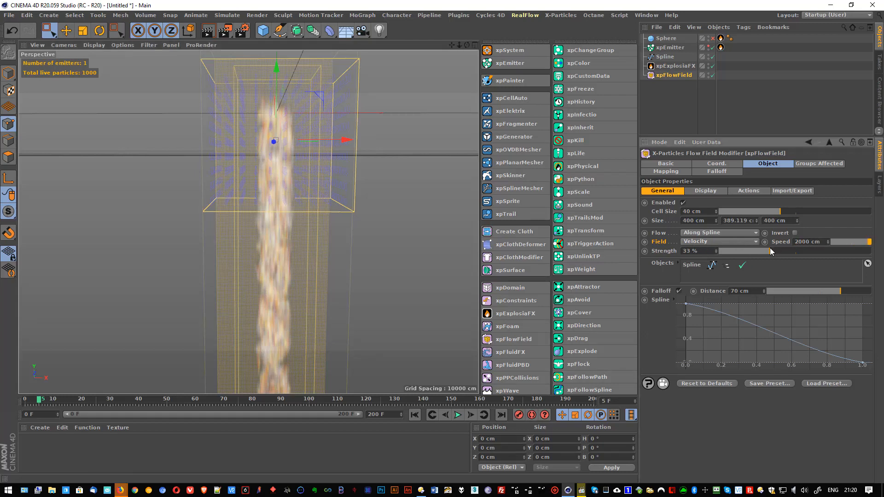
- Play the simulation from the first frame to frame 26 and examine how the smoke flows down the spline
{"action": "left_click", "coordinate": [415, 414]}
{"action": "left_click", "coordinate": [458, 415]}
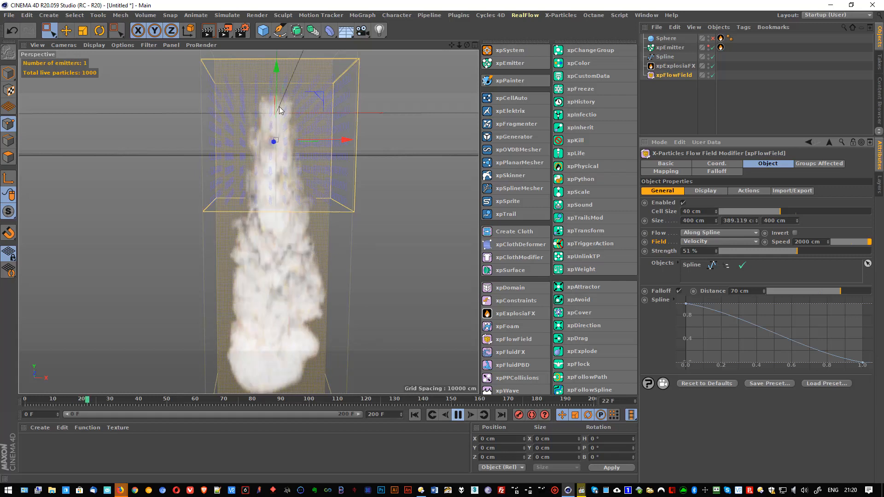
{"action": "scroll", "coordinate": [288, 230], "scroll_direction": "down", "scroll_amount": 1}
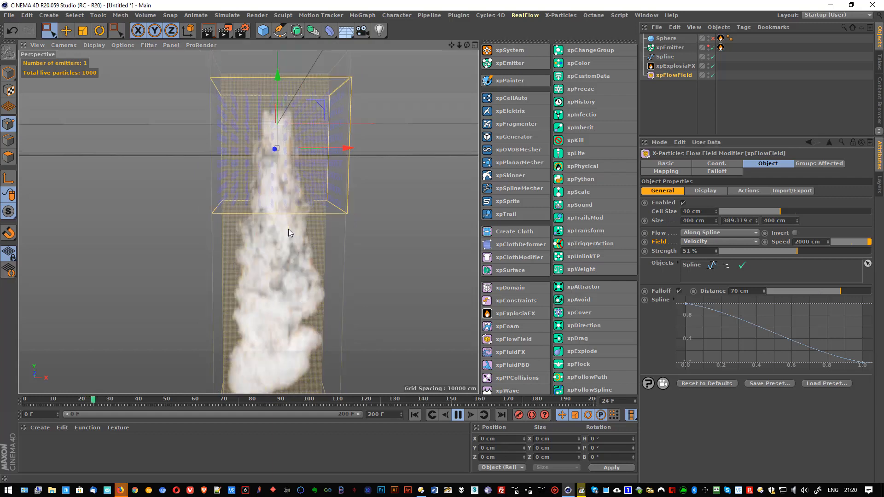
{"action": "middle_click_drag", "start_coordinate": [288, 229], "coordinate": [290, 238], "text": "alt"}
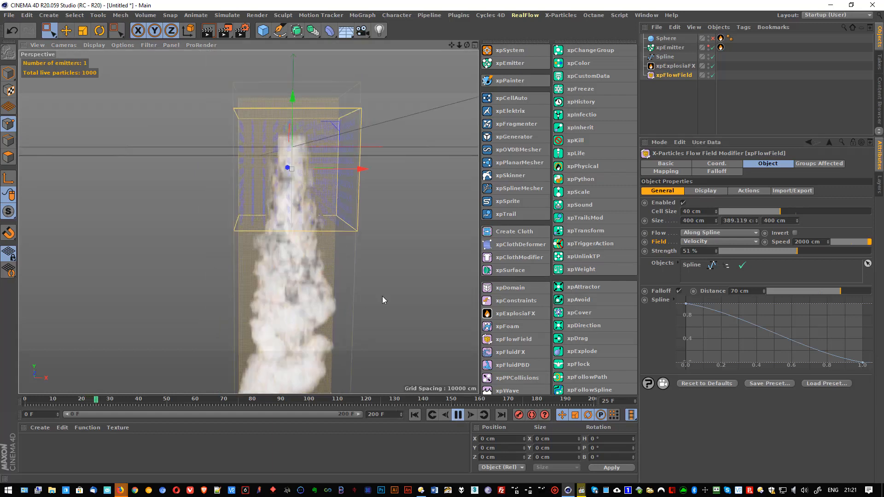
{"action": "key", "text": "F8"}
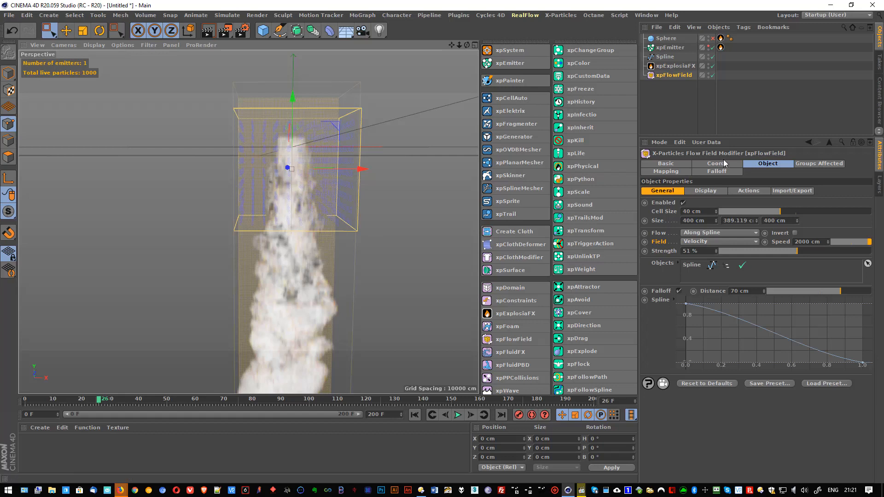
- Set the particle emitter's Birthrate to 800
{"action": "left_click", "coordinate": [671, 47]}
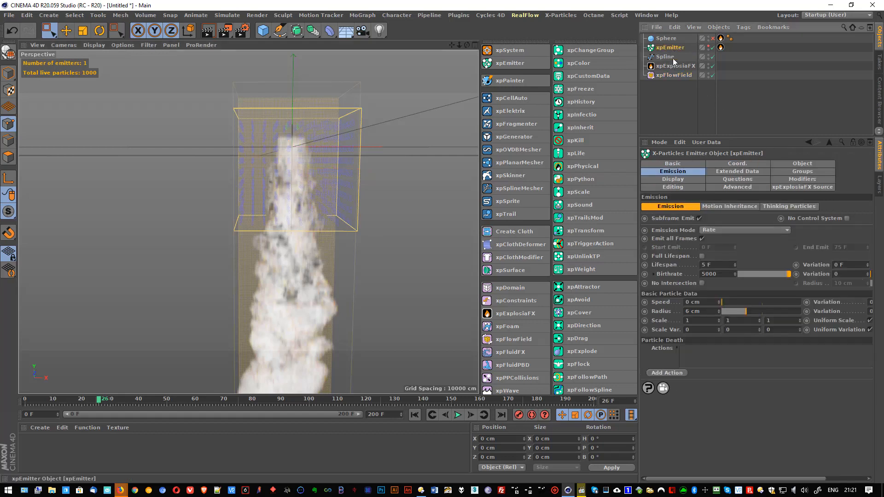
{"action": "left_click_drag", "start_coordinate": [713, 274], "coordinate": [694, 277]}
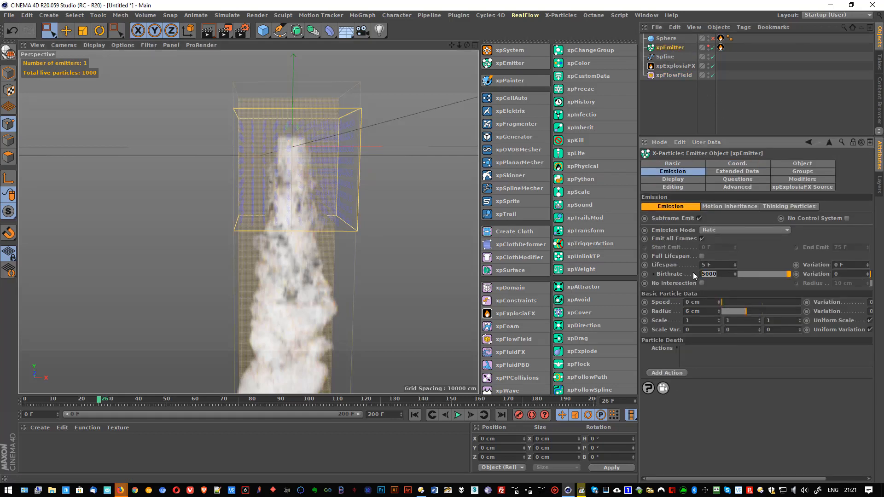
{"action": "type", "text": "800"}
{"action": "key", "text": "Return"}
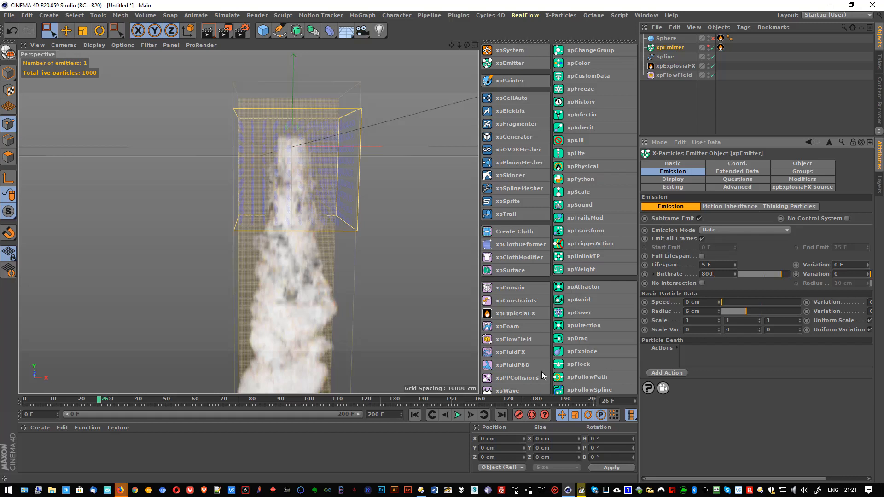
- Replay the simulation from the first frame to frame 25 and check the smoke shape with the reduced birthrate
{"action": "left_click", "coordinate": [414, 415]}
{"action": "left_click", "coordinate": [459, 415]}
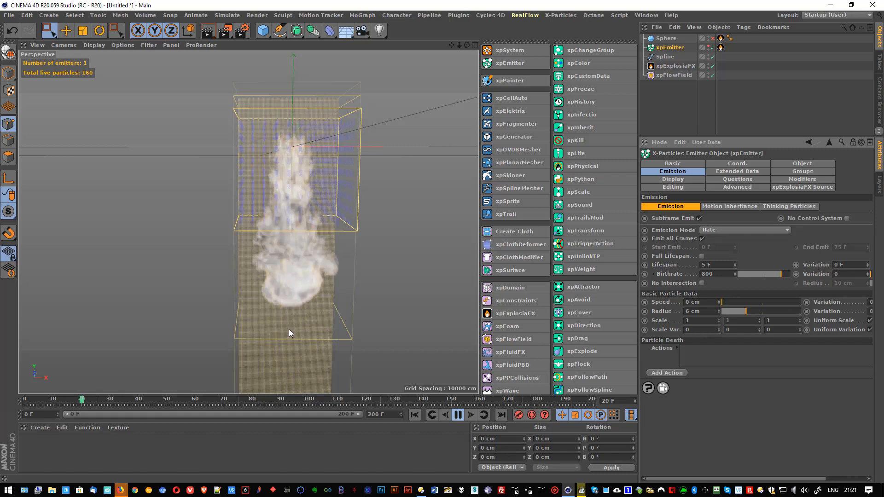
{"action": "left_click_drag", "start_coordinate": [310, 316], "coordinate": [308, 303], "text": "alt"}
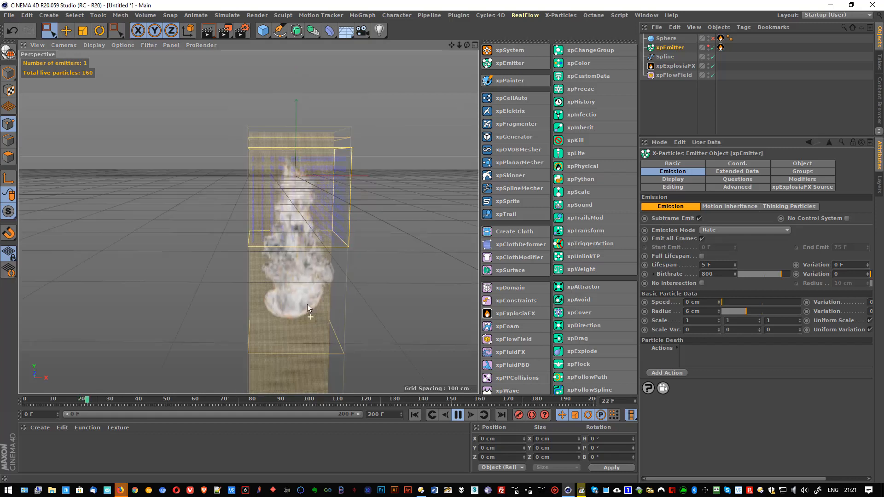
{"action": "left_click", "coordinate": [458, 415]}
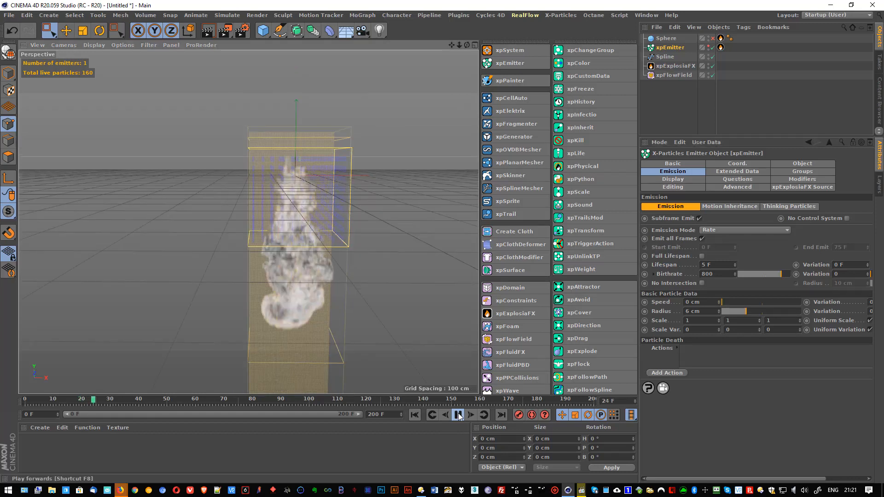
- Make the emitter's particles visible in the viewport and set its Disc Radius to 25 cm
{"action": "left_click", "coordinate": [709, 45]}
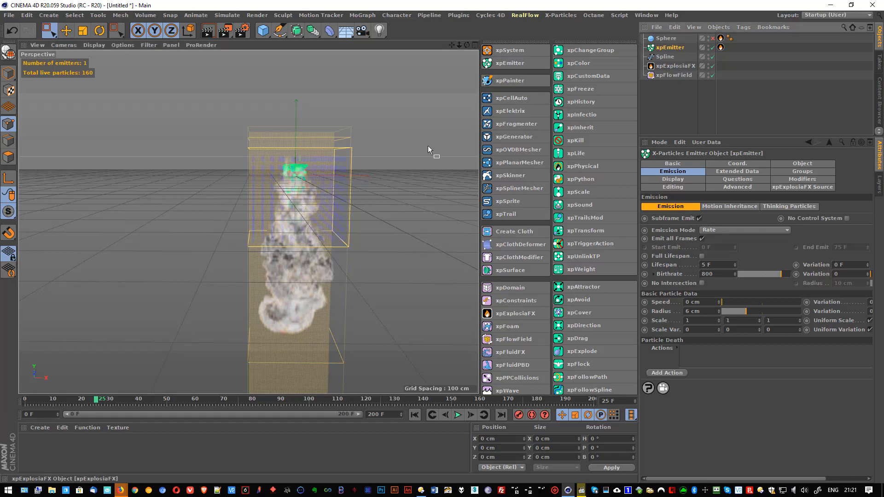
{"action": "left_click_drag", "start_coordinate": [276, 209], "coordinate": [290, 237], "text": "alt"}
{"action": "scroll", "coordinate": [297, 165], "scroll_direction": "up", "scroll_amount": 5}
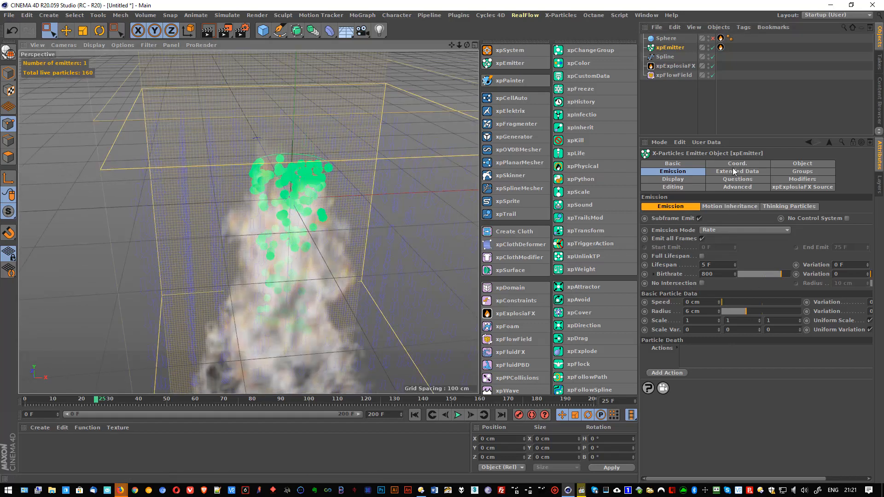
{"action": "left_click", "coordinate": [803, 163]}
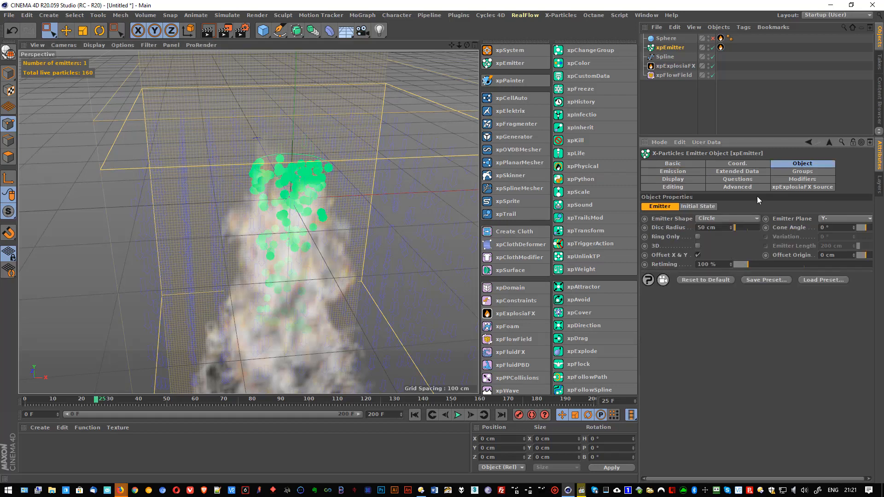
{"action": "left_click", "coordinate": [734, 228]}
- Replay the simulation from the first frame to frame 32 and inspect the narrower smoke source and particles in perspective
{"action": "left_click", "coordinate": [414, 415]}
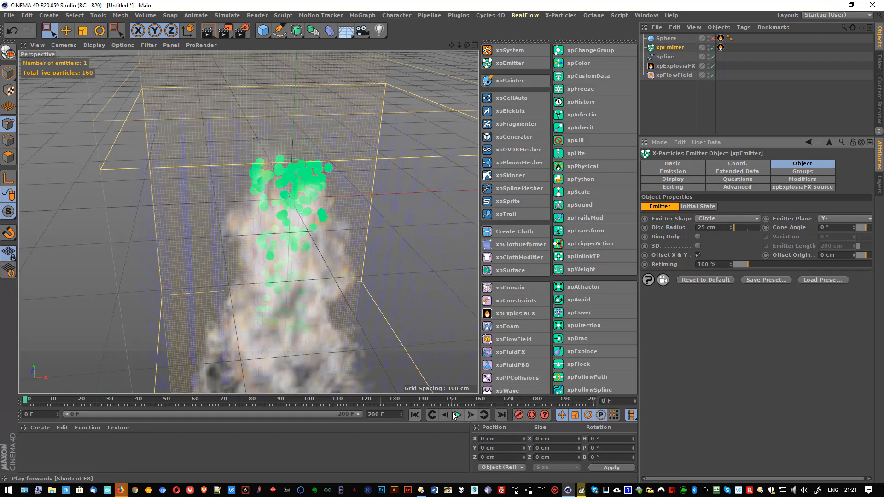
{"action": "left_click", "coordinate": [454, 415]}
{"action": "scroll", "coordinate": [354, 284], "scroll_direction": "down", "scroll_amount": 5}
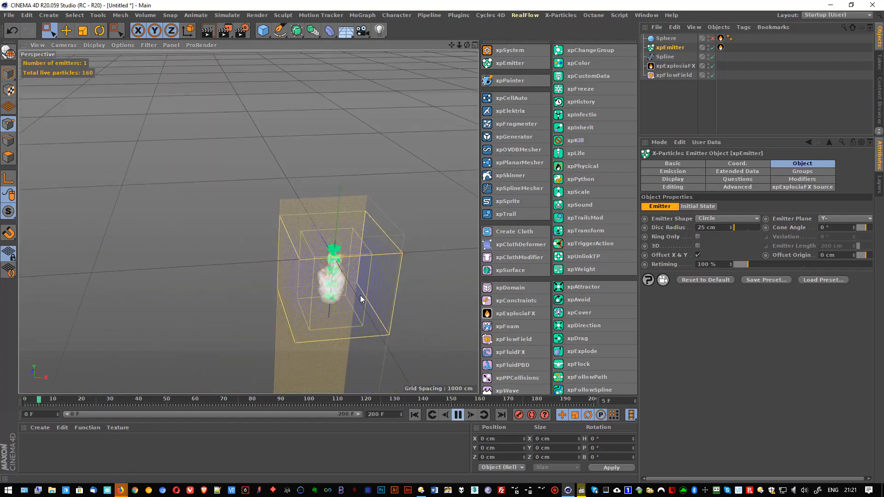
{"action": "left_click_drag", "start_coordinate": [349, 258], "coordinate": [348, 256], "text": "alt"}
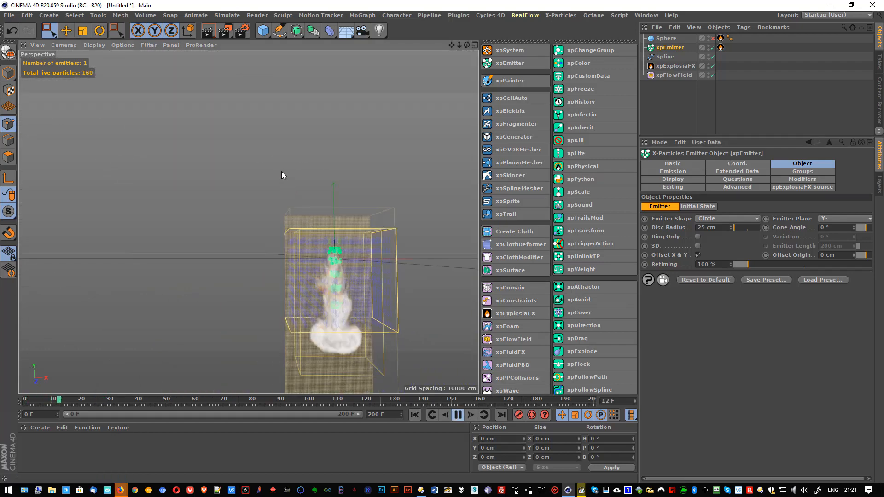
{"action": "middle_click_drag", "start_coordinate": [281, 176], "coordinate": [233, 77], "text": "alt"}
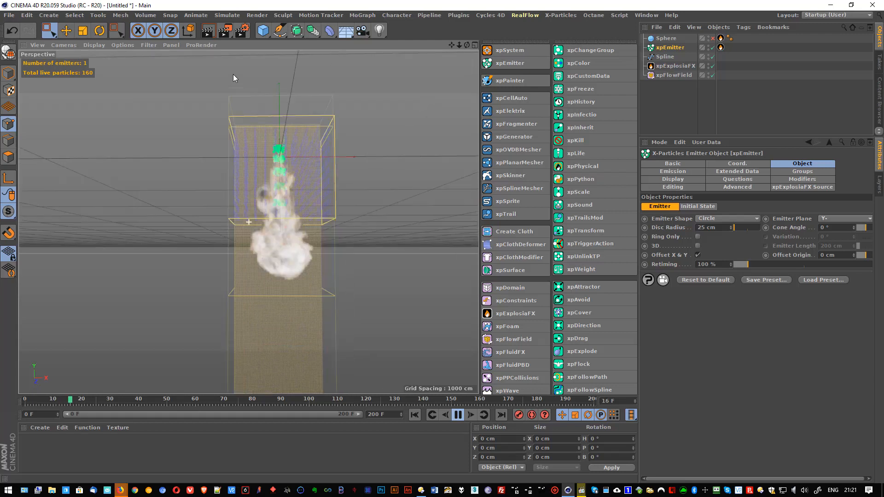
{"action": "left_click_drag", "start_coordinate": [231, 70], "coordinate": [279, 245], "text": "alt"}
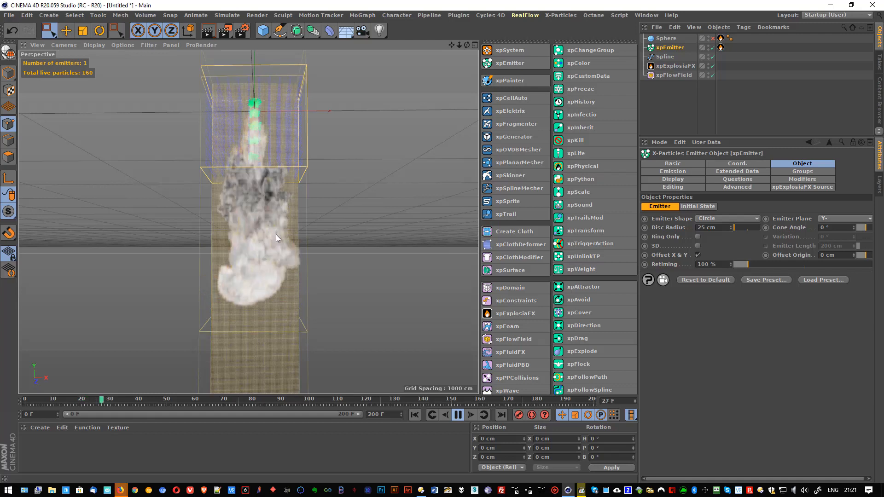
{"action": "left_click_drag", "start_coordinate": [277, 234], "coordinate": [275, 250], "text": "alt"}
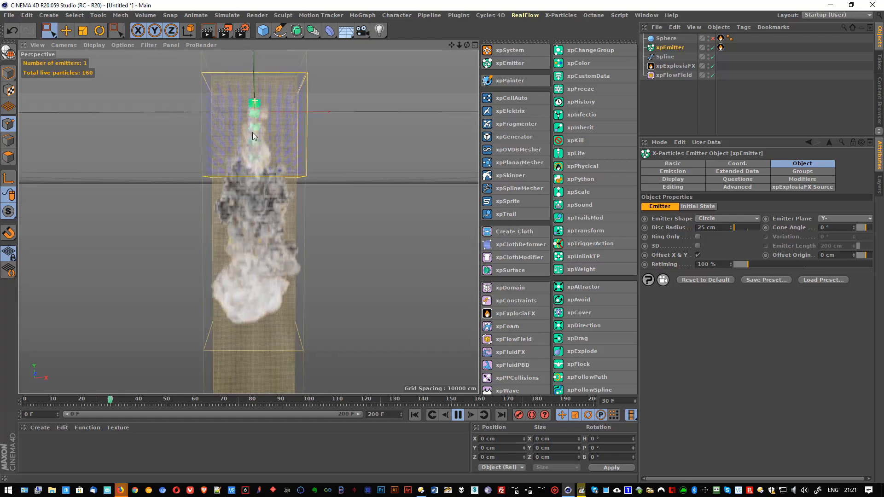
{"action": "scroll", "coordinate": [252, 132], "scroll_direction": "up", "scroll_amount": 1}
{"action": "left_click", "coordinate": [457, 415]}
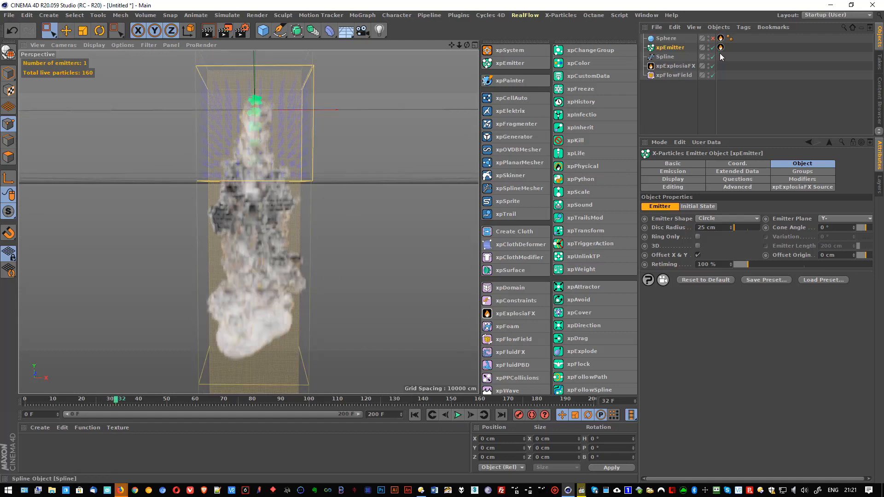
- Disable the xpExplosiaFX object and play only the emitter's particles from the first frame to frame 40
{"action": "left_click", "coordinate": [712, 65]}
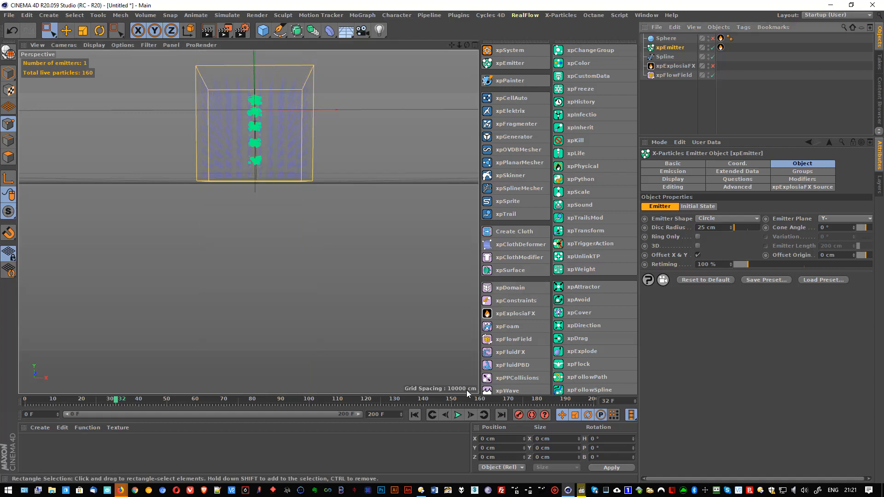
{"action": "left_click", "coordinate": [414, 414]}
{"action": "left_click", "coordinate": [458, 415]}
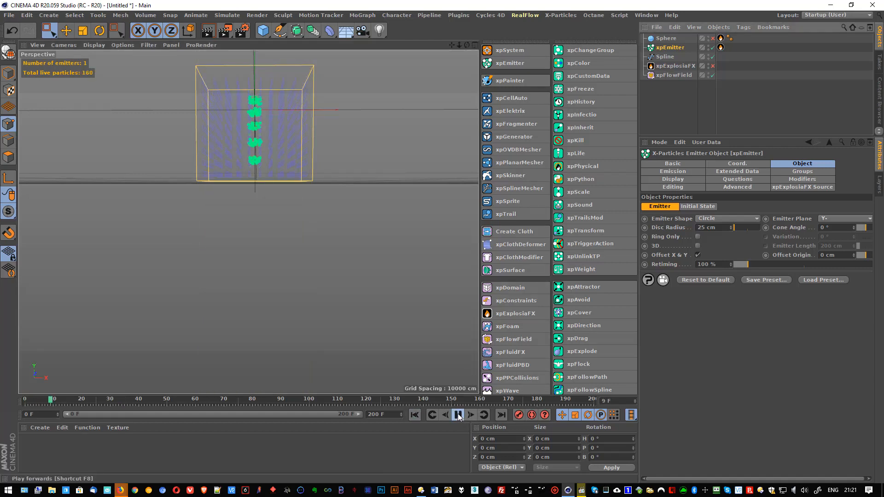
{"action": "left_click", "coordinate": [458, 415]}
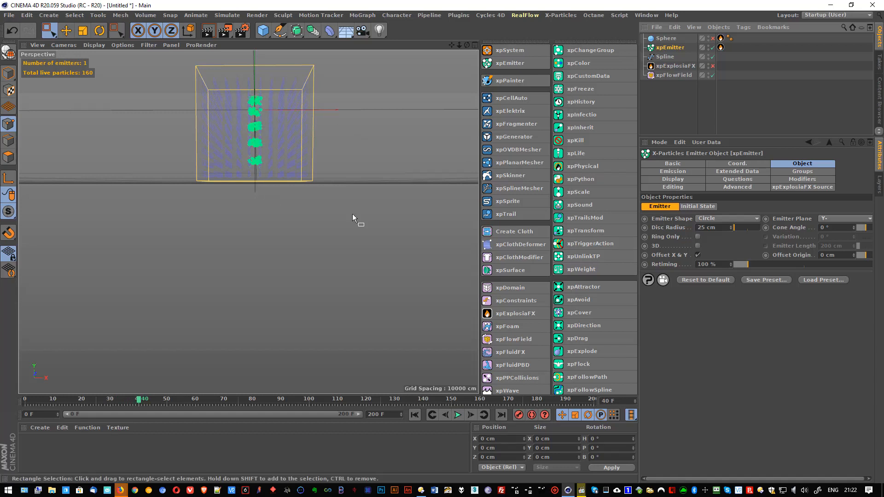
- Set the project's X-Particles Subframe Steps to 5 and replay the particles from the first frame to frame 28
{"action": "key", "text": "ctrl+d"}
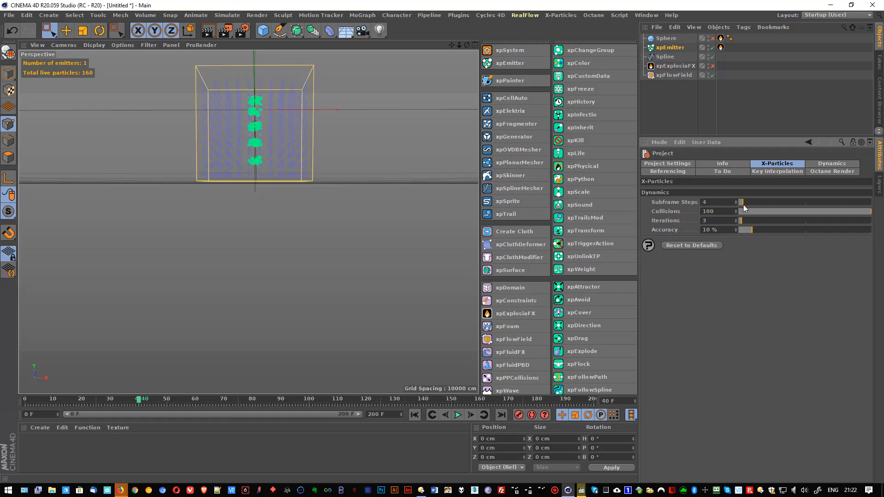
{"action": "left_click", "coordinate": [414, 415]}
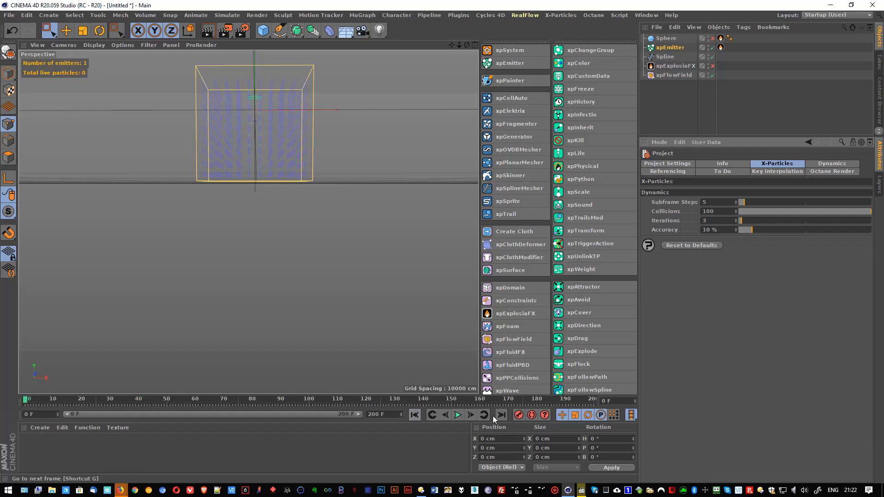
{"action": "left_click", "coordinate": [458, 415]}
{"action": "left_click", "coordinate": [459, 416]}
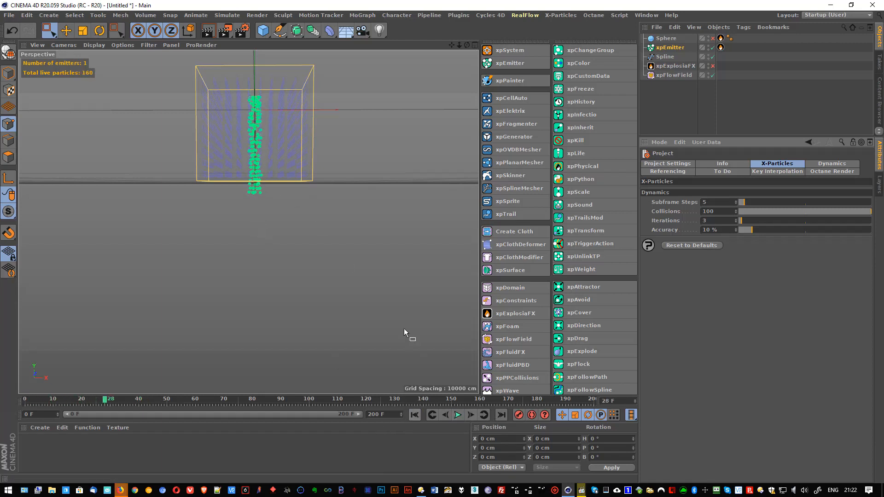
- Set the emitter's particle Lifespan to 12 F and replay the particles from the first frame to frame 46
{"action": "left_click", "coordinate": [670, 48]}
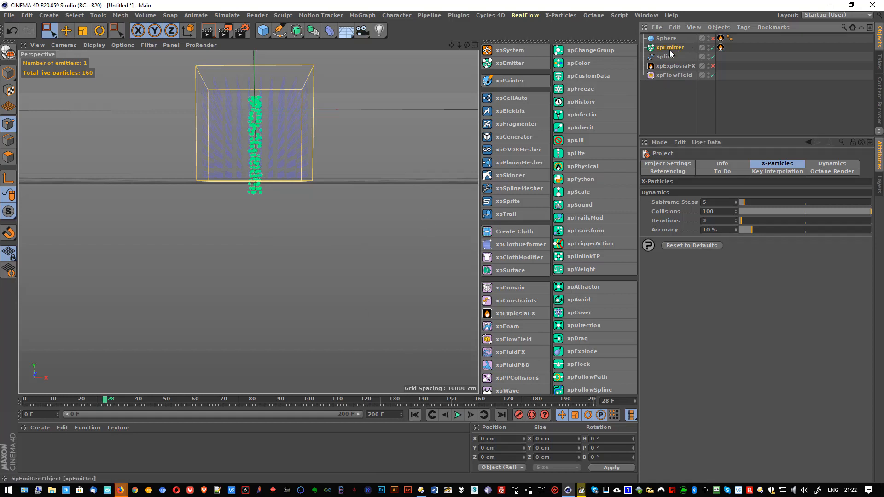
{"action": "left_click", "coordinate": [677, 170]}
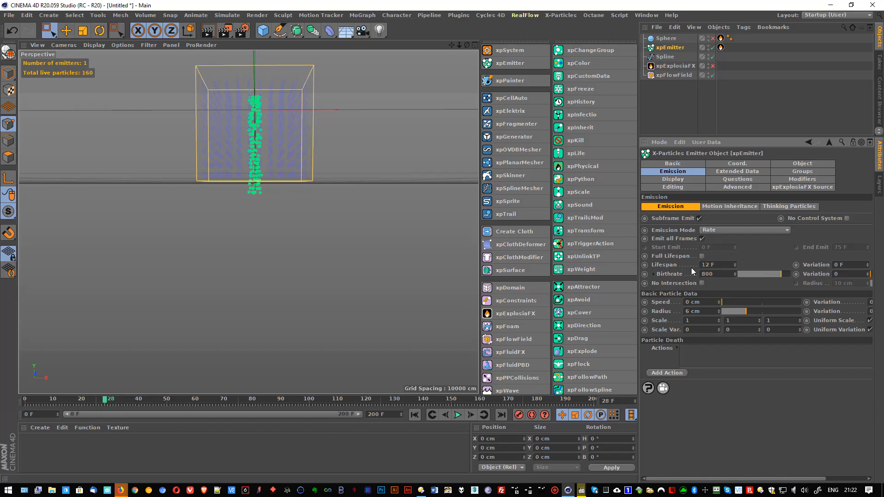
{"action": "left_click", "coordinate": [414, 414]}
{"action": "left_click", "coordinate": [462, 415]}
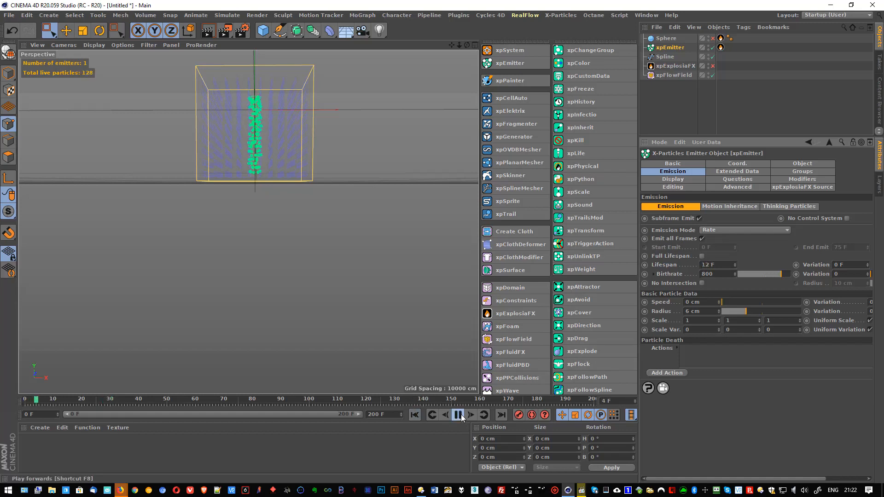
{"action": "left_click", "coordinate": [461, 415]}
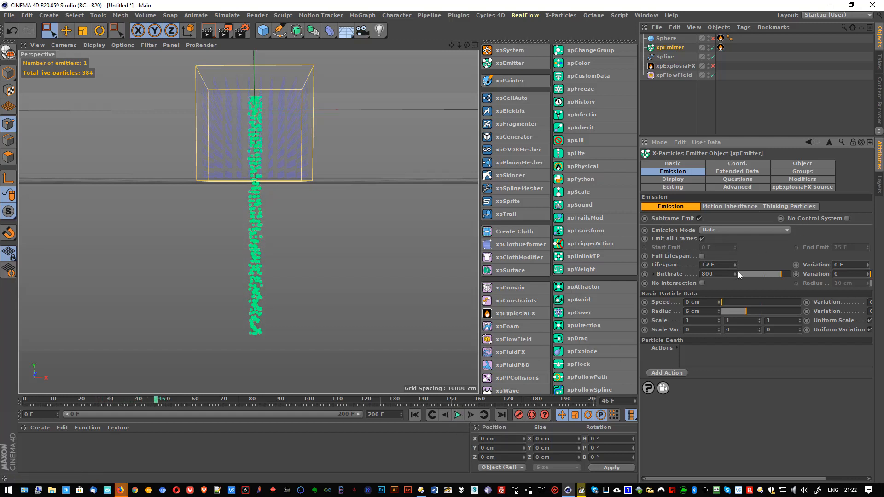
- Set the emitter's Lifespan Variation to 4 F and replay to examine the whole particle stream below the flow field
{"action": "left_click_drag", "start_coordinate": [867, 264], "coordinate": [867, 259]}
{"action": "left_click", "coordinate": [415, 415]}
{"action": "left_click", "coordinate": [459, 415]}
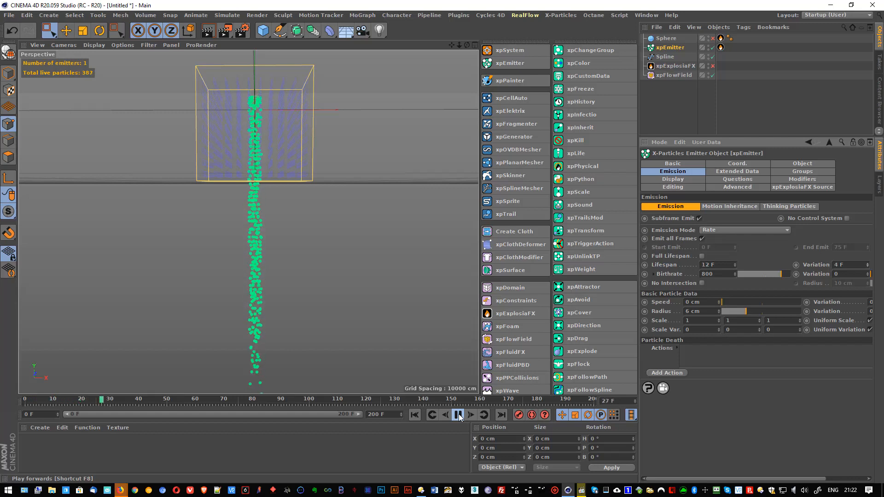
{"action": "scroll", "coordinate": [362, 292], "scroll_direction": "down", "scroll_amount": 3}
{"action": "left_click_drag", "start_coordinate": [286, 361], "coordinate": [267, 296], "text": "alt"}
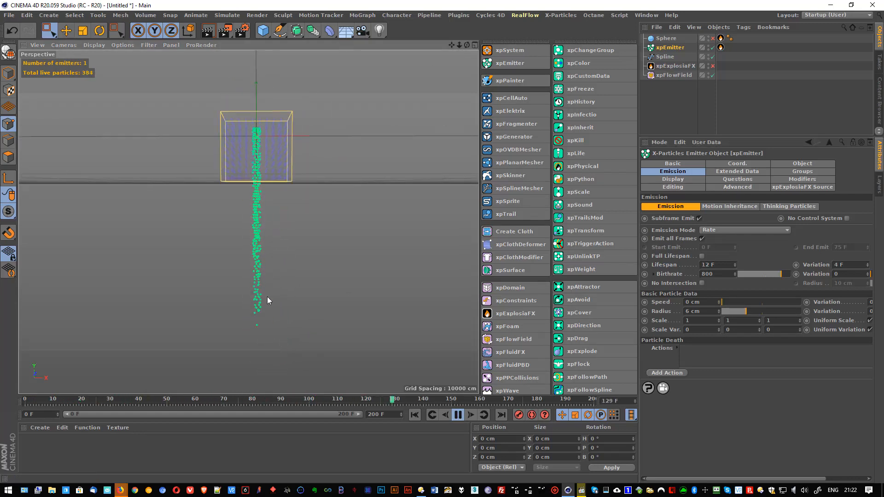
{"action": "left_click", "coordinate": [458, 415]}
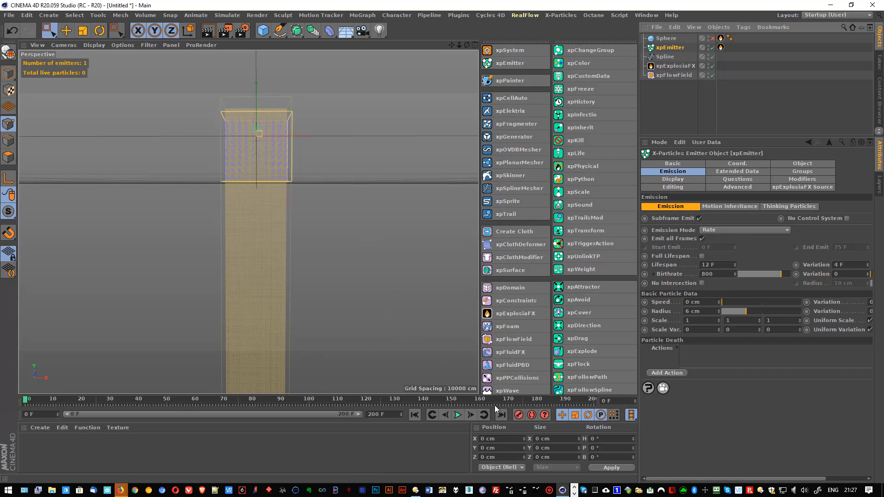
- Play the fire and particle simulation to frame 10, examine the plume inside and below the flow field, and rewind to the first frame
{"action": "left_click", "coordinate": [457, 415]}
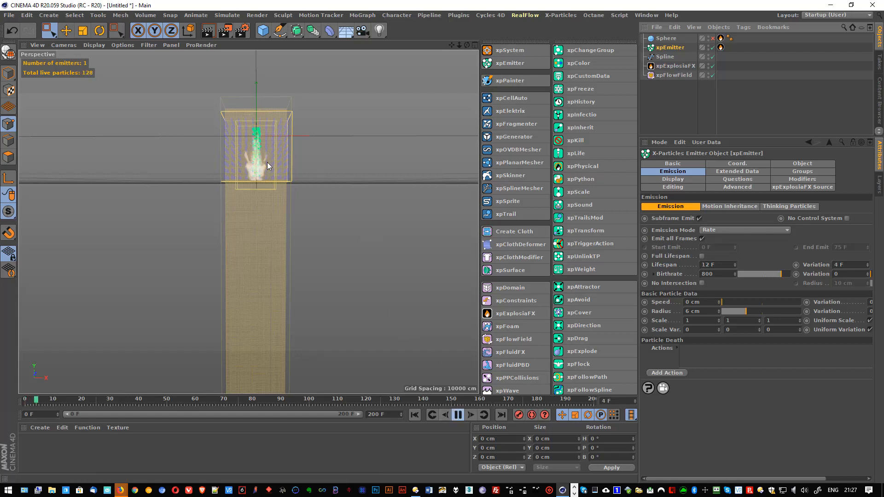
{"action": "left_click", "coordinate": [459, 420]}
{"action": "scroll", "coordinate": [258, 157], "scroll_direction": "up", "scroll_amount": 5}
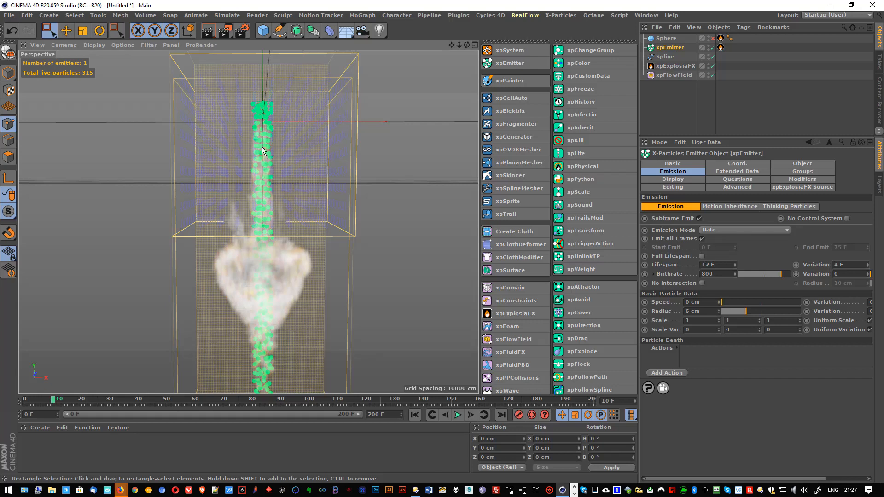
{"action": "scroll", "coordinate": [260, 203], "scroll_direction": "down", "scroll_amount": 2}
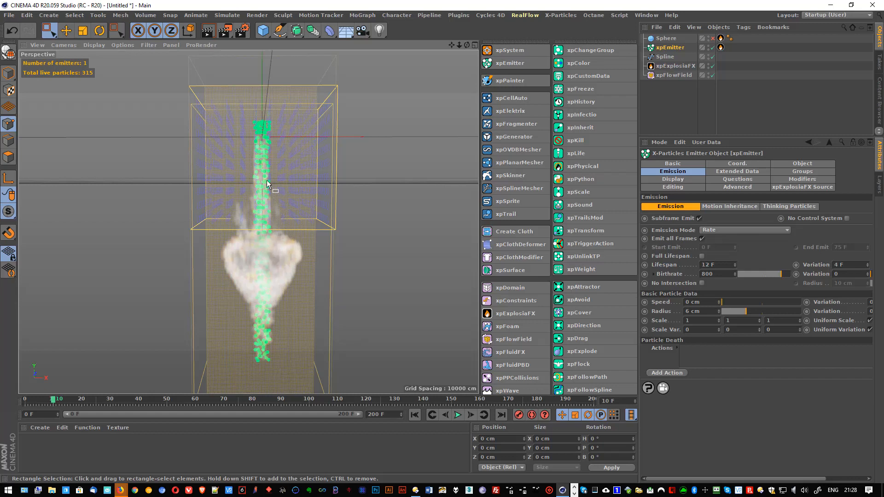
{"action": "left_click_drag", "start_coordinate": [282, 193], "coordinate": [297, 206], "text": "alt"}
{"action": "left_click", "coordinate": [414, 416]}
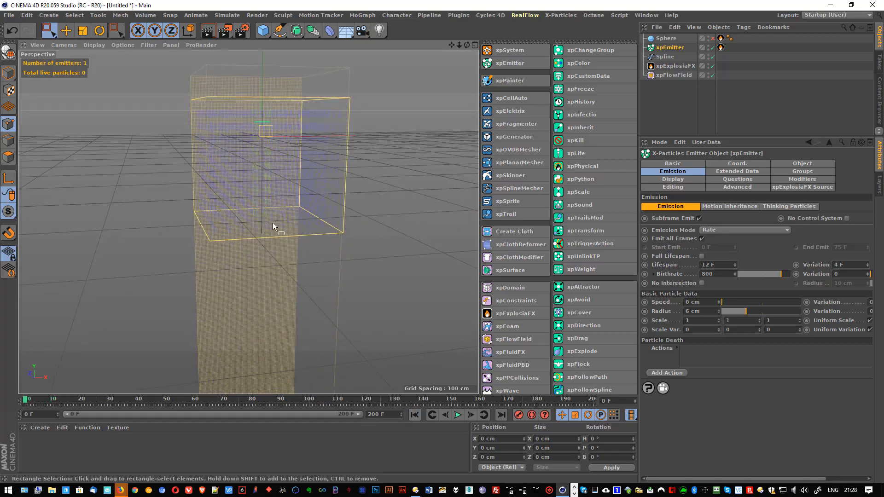
- Set the xpFlowField modifier's Flow mode to Target
{"action": "scroll", "coordinate": [264, 148], "scroll_direction": "up", "scroll_amount": 4}
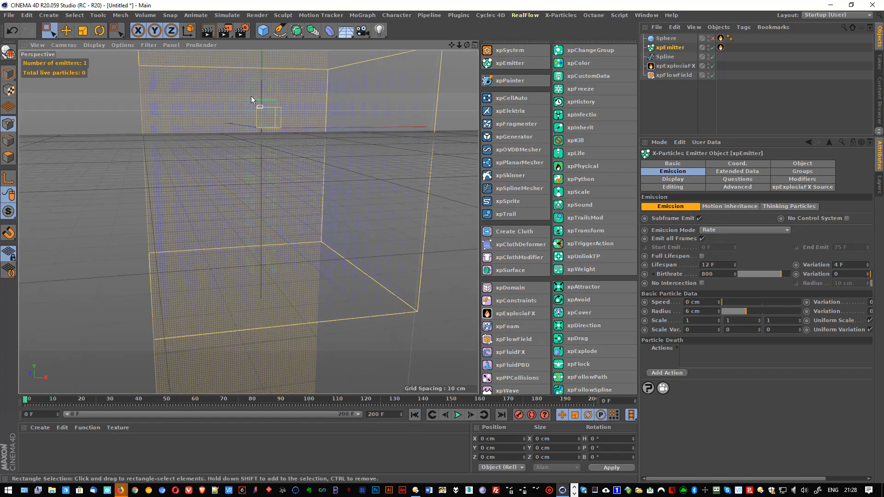
{"action": "left_click_drag", "start_coordinate": [263, 254], "coordinate": [280, 232], "text": "alt"}
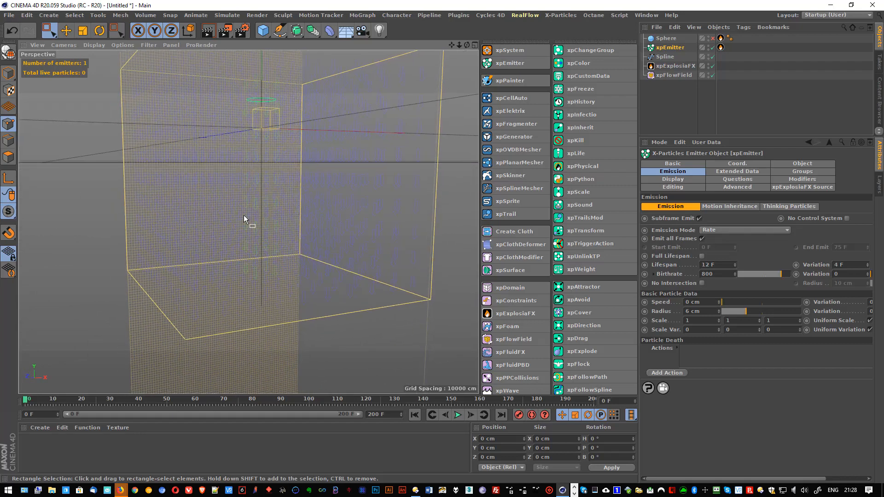
{"action": "left_click_drag", "start_coordinate": [284, 198], "coordinate": [257, 202], "text": "alt"}
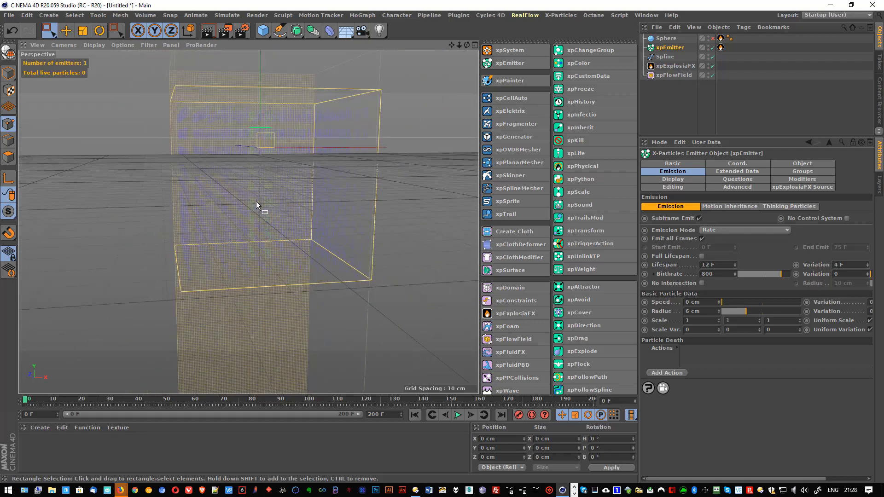
{"action": "left_click", "coordinate": [673, 68]}
{"action": "left_click", "coordinate": [673, 75]}
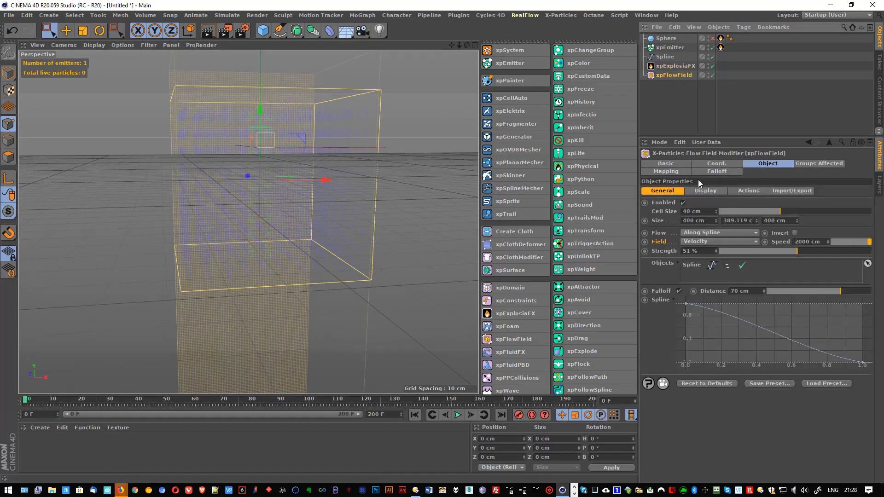
{"action": "left_click", "coordinate": [700, 233]}
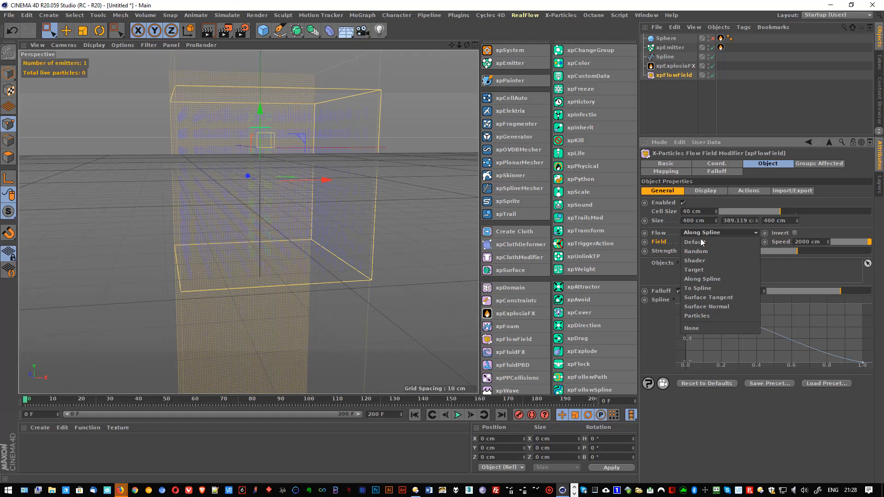
{"action": "left_click", "coordinate": [700, 270]}
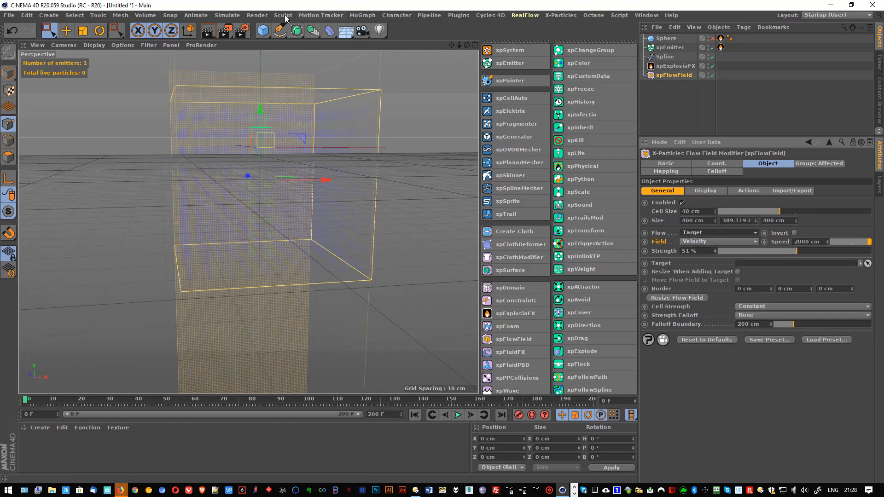
- Add a Null object and move it straight down to below the flow field box
{"action": "left_click", "coordinate": [263, 30]}
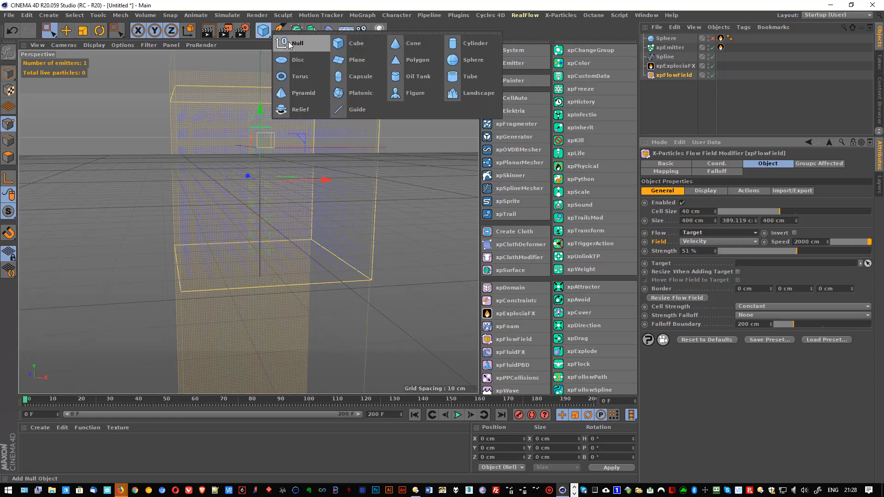
{"action": "left_click", "coordinate": [289, 45]}
{"action": "left_click_drag", "start_coordinate": [259, 76], "coordinate": [250, 311]}
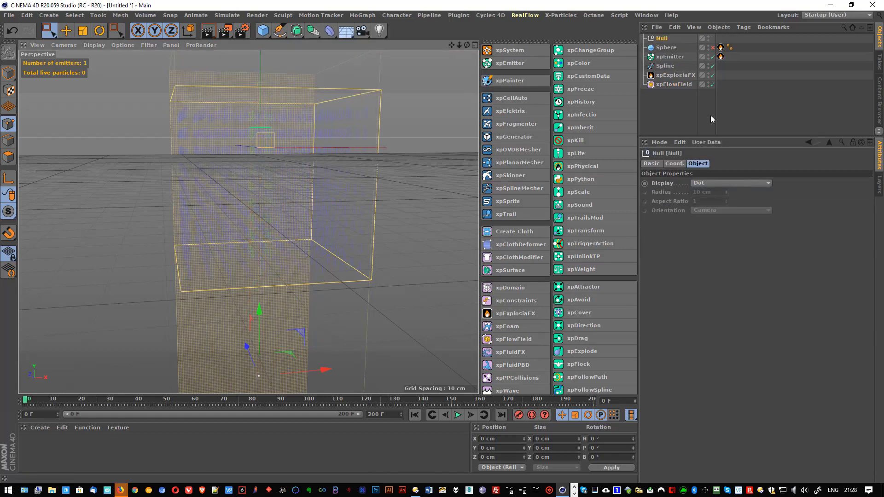
- Set the Null's Display to Point with a Radius of 60 cm
{"action": "left_click", "coordinate": [709, 184]}
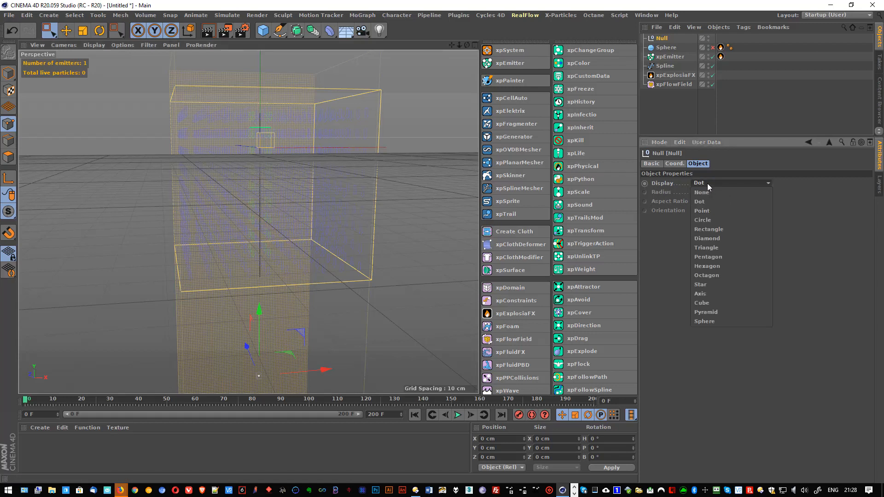
{"action": "left_click", "coordinate": [711, 210]}
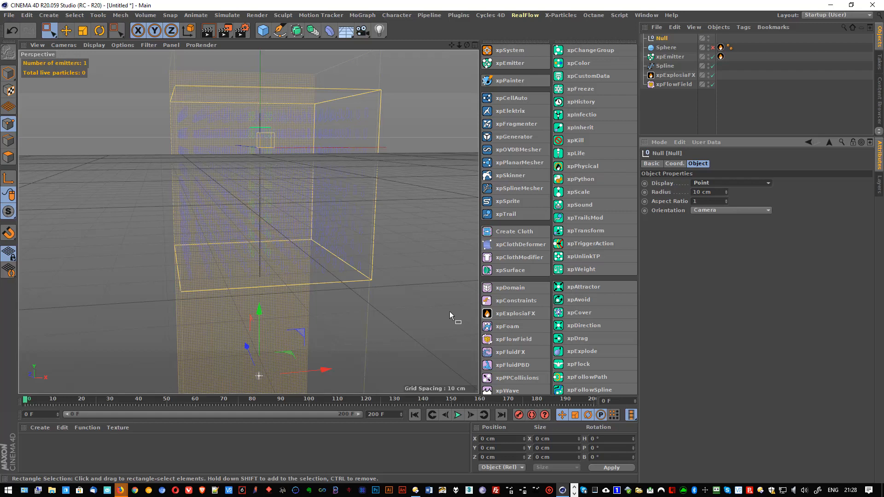
{"action": "left_click", "coordinate": [725, 192]}
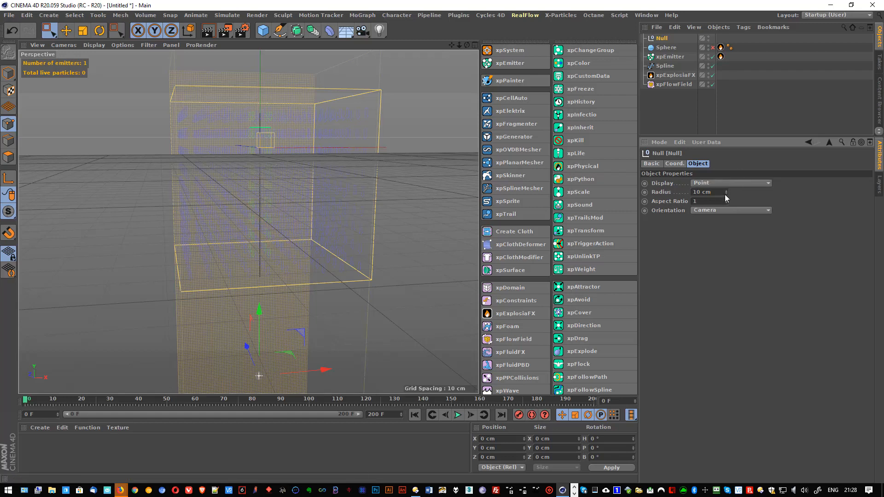
{"action": "left_click_drag", "start_coordinate": [726, 192], "coordinate": [726, 170]}
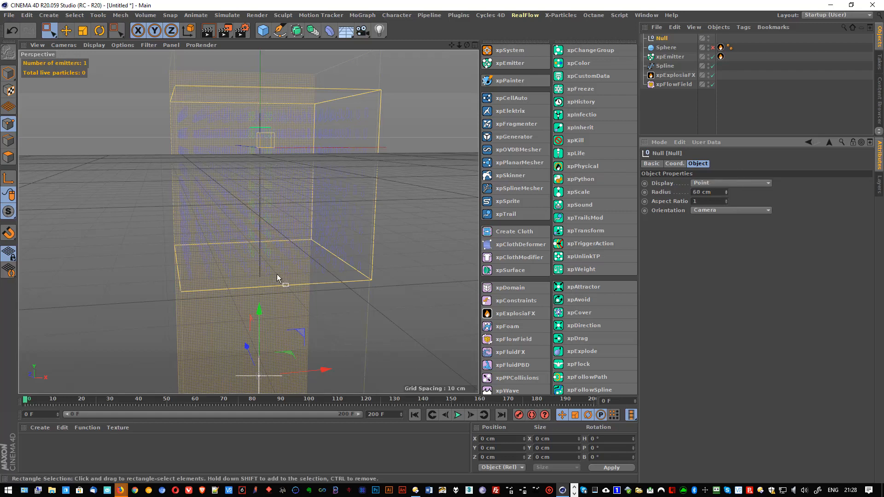
{"action": "middle_click_drag", "start_coordinate": [277, 274], "coordinate": [277, 222], "text": "alt"}
{"action": "mouse_move", "coordinate": [277, 276]}
{"action": "left_mouse_down", "text": "alt"}
{"action": "mouse_move", "coordinate": [208, 278]}
{"action": "mouse_move", "coordinate": [239, 305]}
{"action": "mouse_move", "coordinate": [265, 283]}
{"action": "left_mouse_up", "text": "alt"}
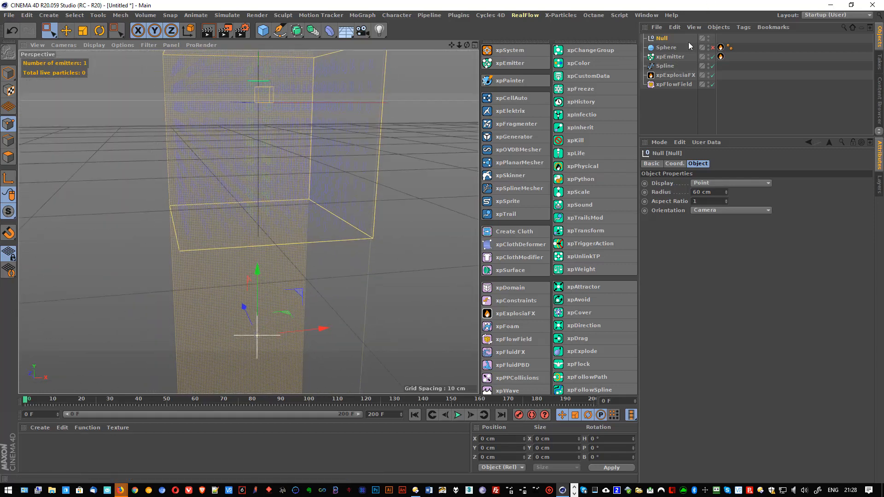
- Assign the Null as the xpFlowField's Target and view the flow field from the front
{"action": "left_click", "coordinate": [670, 84]}
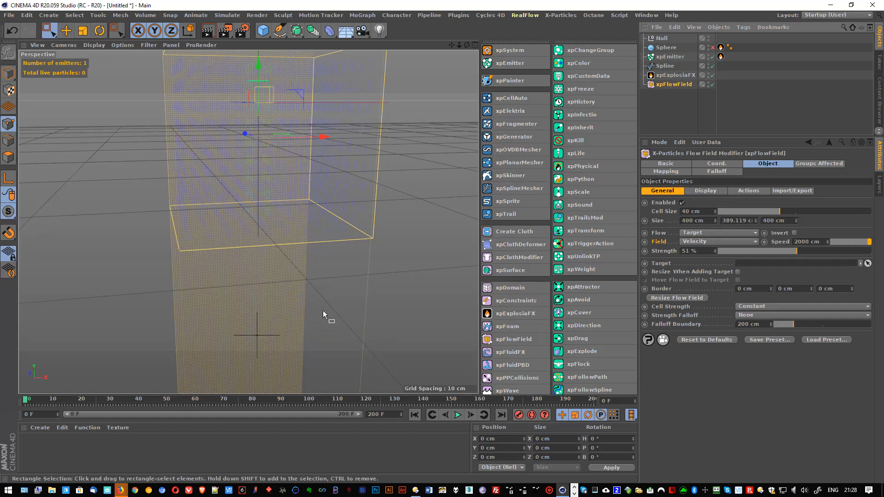
{"action": "left_click_drag", "start_coordinate": [662, 38], "coordinate": [757, 265]}
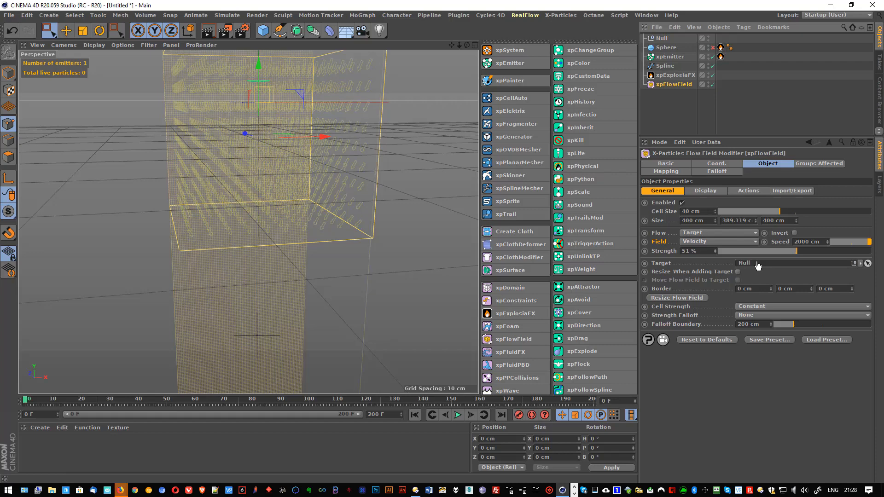
{"action": "left_click_drag", "start_coordinate": [244, 159], "coordinate": [223, 183], "text": "alt"}
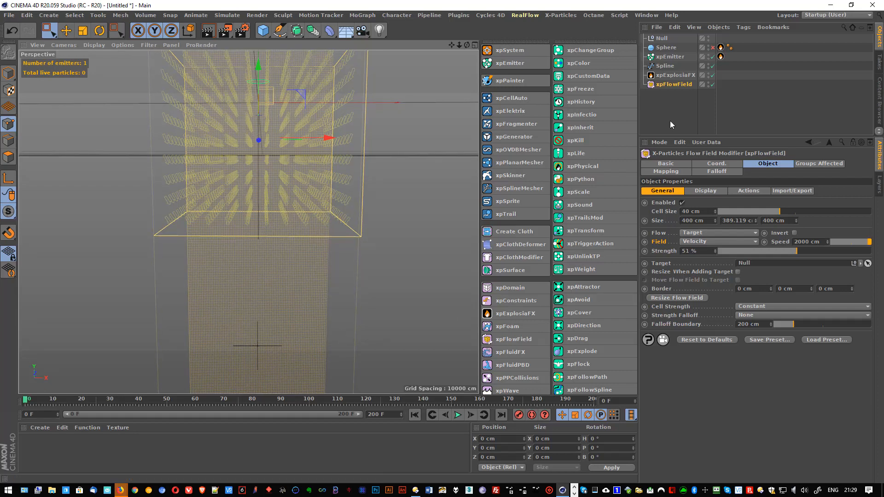
- Move the Null up through the flow field and back below it to examine how the field's arrows follow the target
{"action": "left_click", "coordinate": [669, 107]}
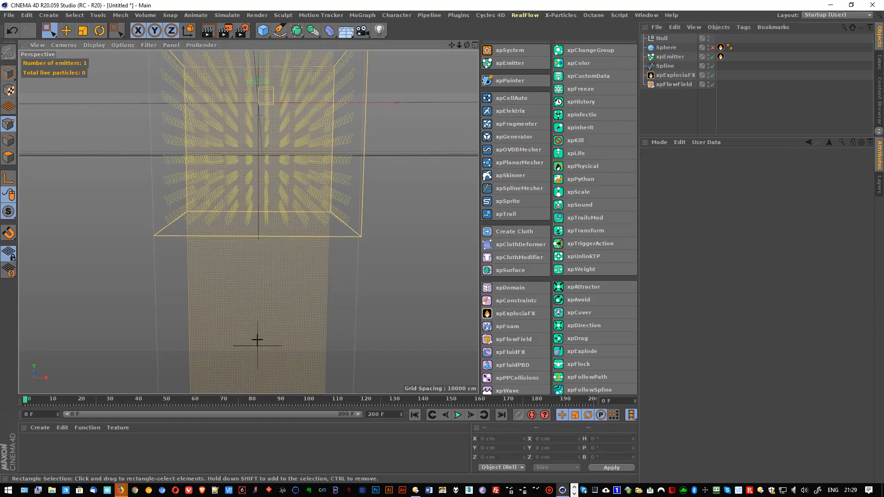
{"action": "left_click", "coordinate": [663, 39]}
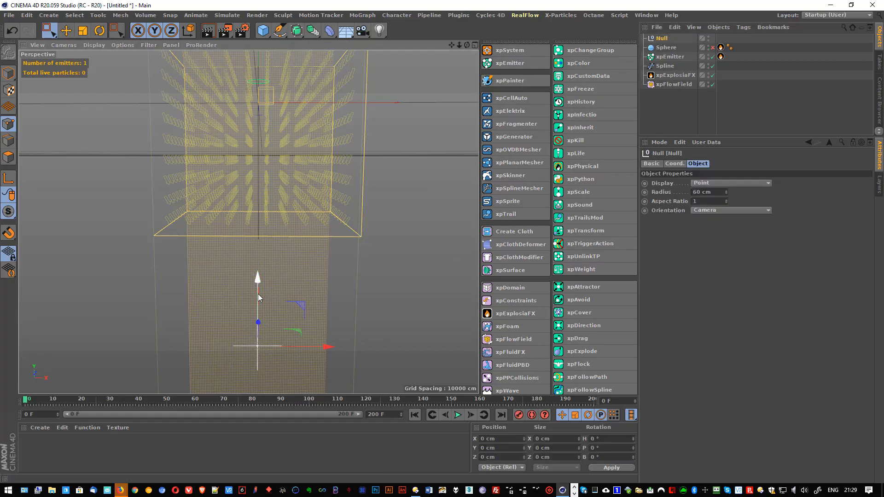
{"action": "left_click_drag", "start_coordinate": [258, 294], "coordinate": [261, 76]}
{"action": "left_click_drag", "start_coordinate": [258, 136], "coordinate": [264, 280]}
{"action": "scroll", "coordinate": [245, 184], "scroll_direction": "up", "scroll_amount": 5}
{"action": "scroll", "coordinate": [270, 258], "scroll_direction": "down", "scroll_amount": 6}
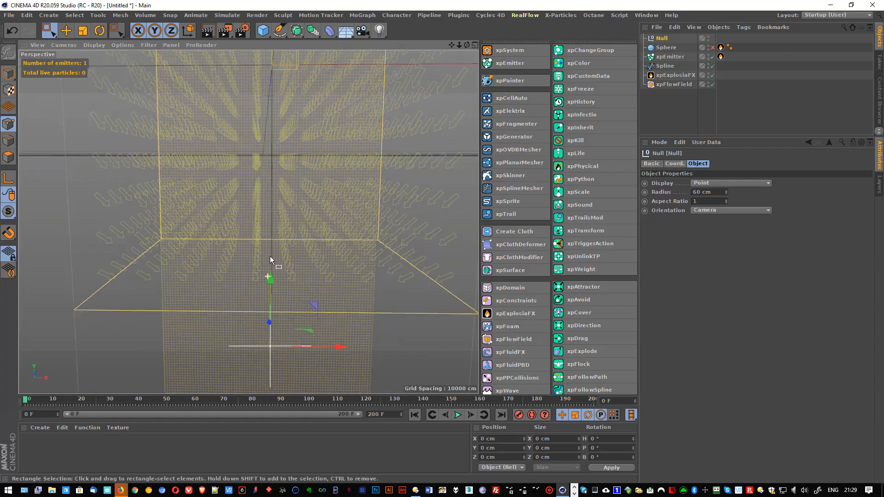
- Play the explosion simulation for a few frames to see how the particles flow toward the Null target
{"action": "left_click_drag", "start_coordinate": [270, 228], "coordinate": [271, 249]}
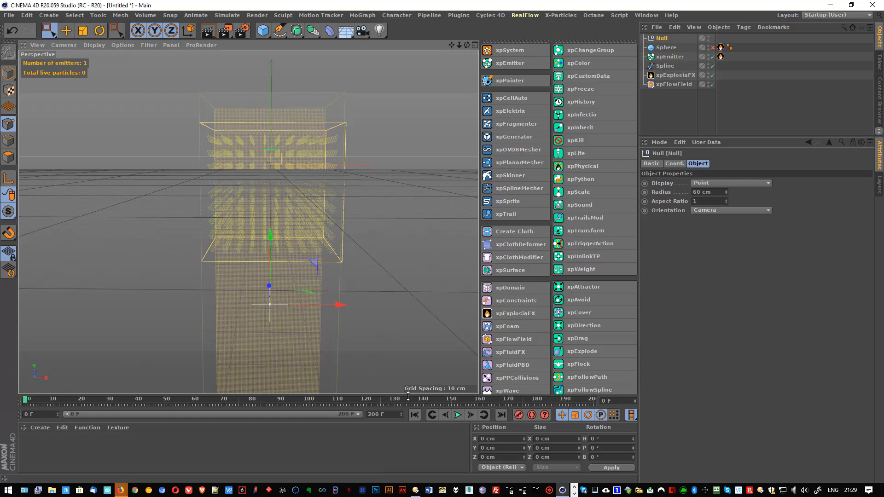
{"action": "left_click", "coordinate": [457, 415]}
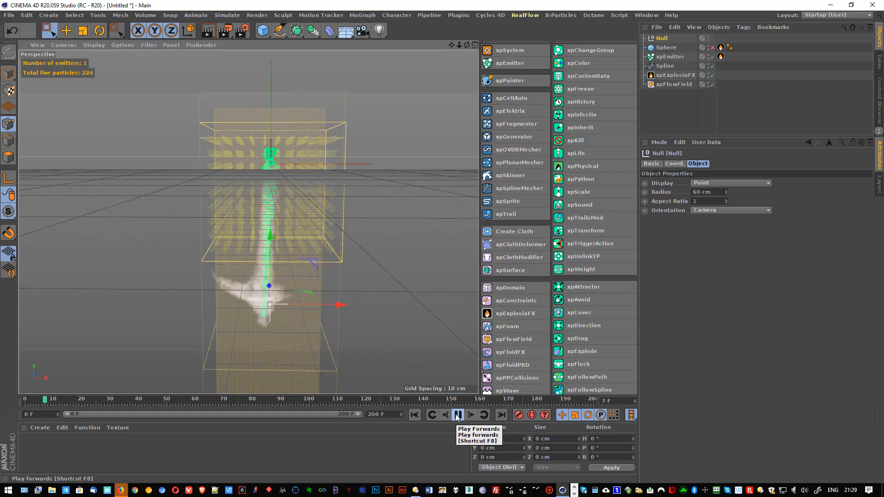
{"action": "key", "text": "F8"}
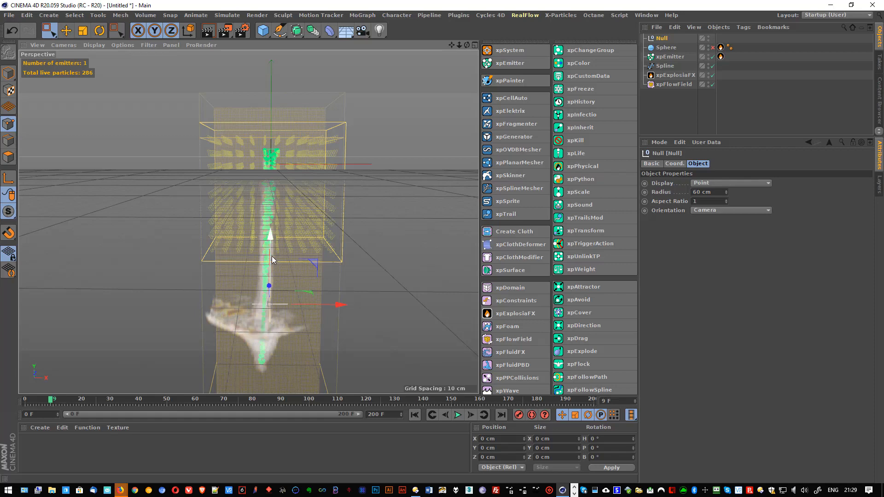
- Raise the Null target along the Y axis into the flow field box and replay the simulation from frame 0
{"action": "left_click_drag", "start_coordinate": [272, 258], "coordinate": [289, 301], "text": "alt"}
{"action": "left_click_drag", "start_coordinate": [270, 265], "coordinate": [272, 189]}
{"action": "left_click", "coordinate": [415, 415]}
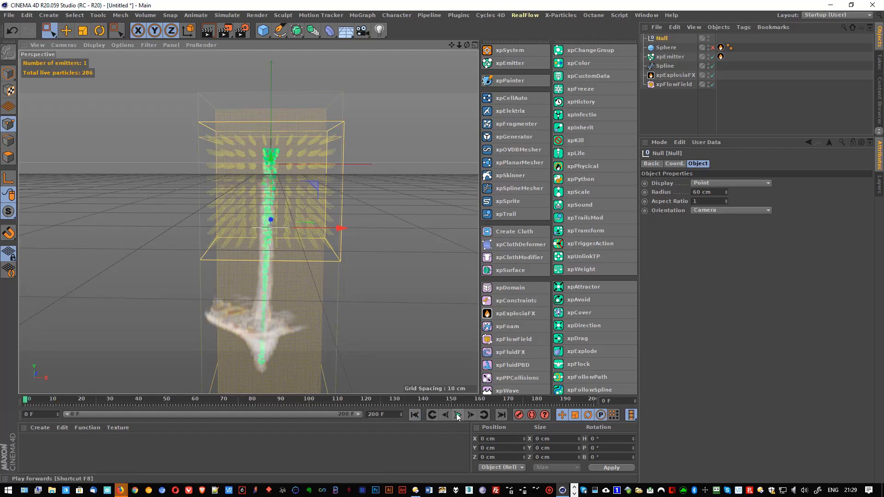
{"action": "left_click", "coordinate": [457, 416]}
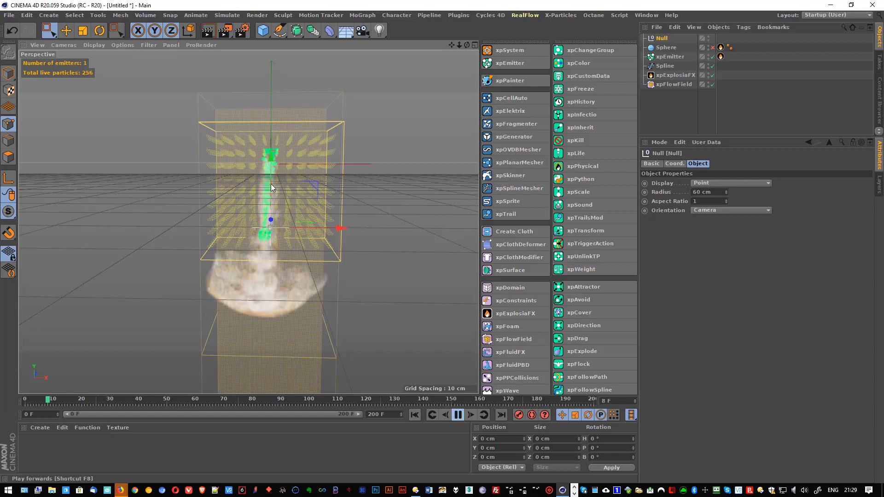
- Lower the Null along the Y axis by about 531 cm, well below the flow field, and return to frame 0
{"action": "left_click_drag", "start_coordinate": [269, 161], "coordinate": [268, 321]}
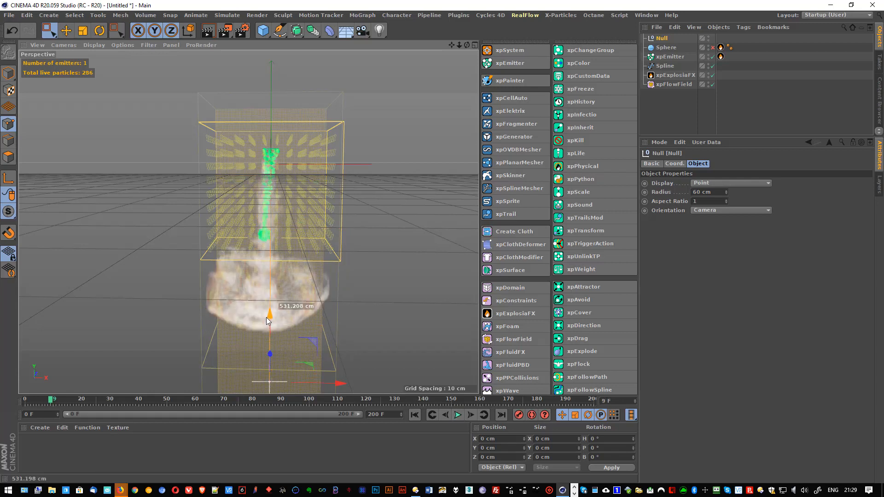
{"action": "middle_click_drag", "start_coordinate": [282, 256], "coordinate": [287, 153], "text": "alt"}
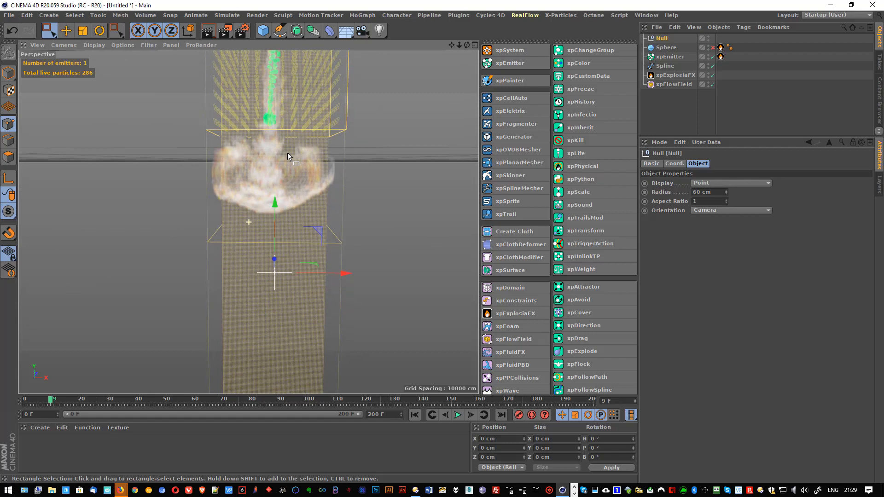
{"action": "left_click_drag", "start_coordinate": [288, 153], "coordinate": [275, 277], "text": "alt"}
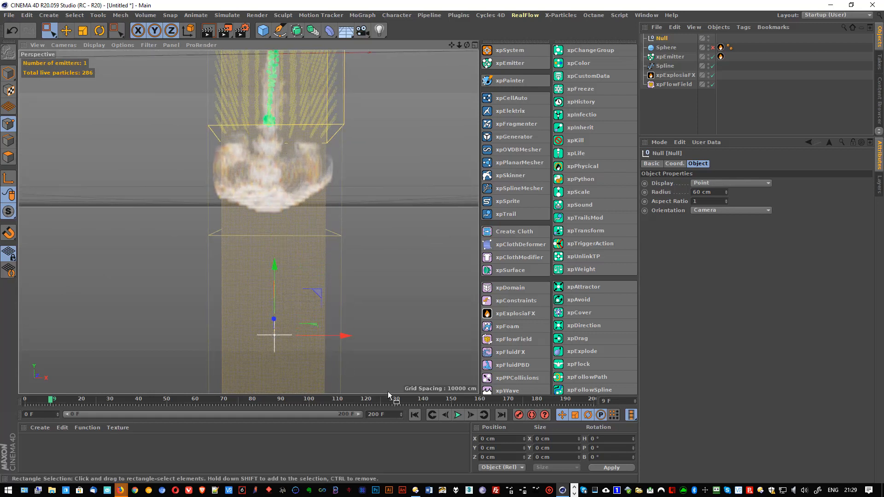
{"action": "left_click", "coordinate": [415, 415]}
- Play the simulation with the lowered Null to check the smoke and particle stream, and rewind to frame 0
{"action": "left_click_drag", "start_coordinate": [269, 112], "coordinate": [255, 141], "text": "alt"}
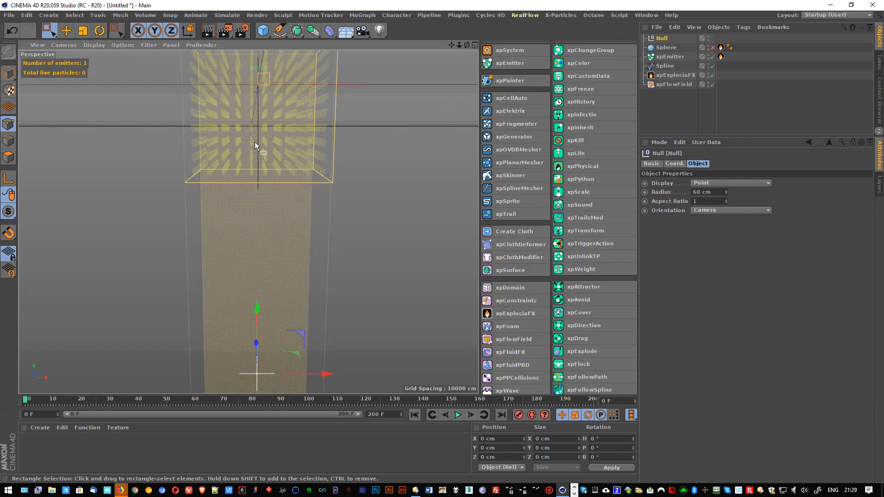
{"action": "left_click", "coordinate": [457, 415]}
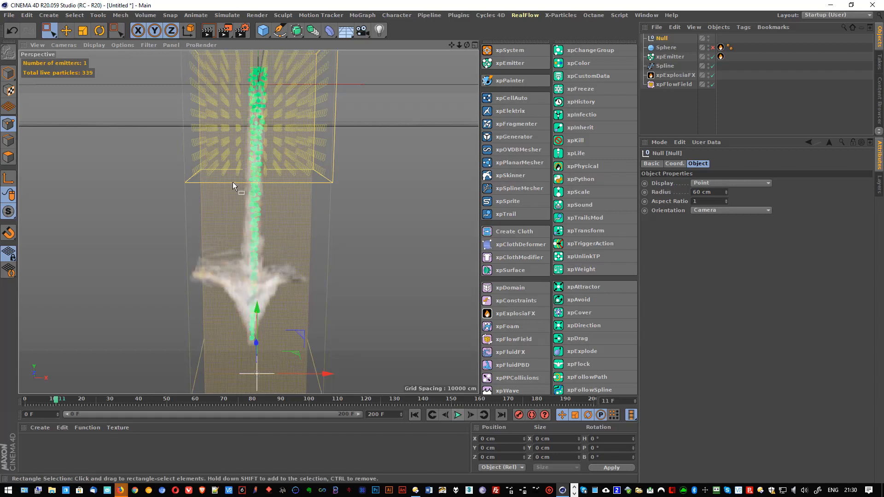
{"action": "left_click", "coordinate": [458, 415]}
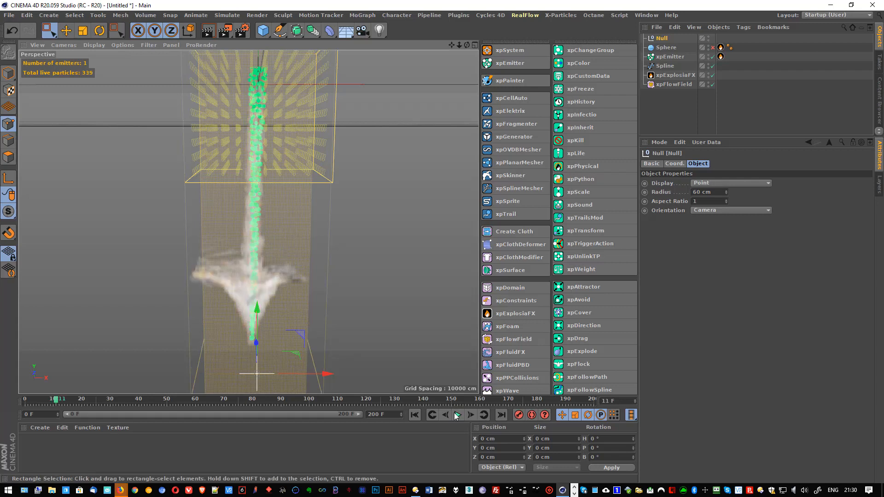
{"action": "left_click", "coordinate": [416, 415]}
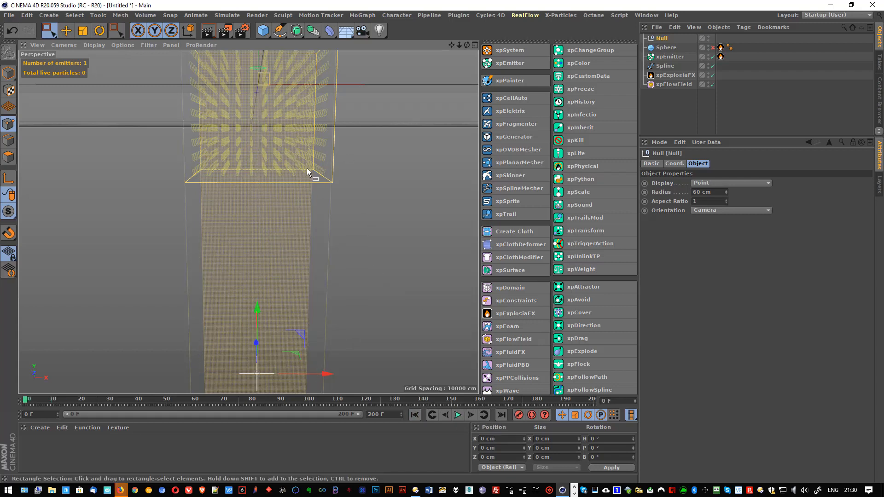
- Set the xpFlowField's Y size to 967.119 cm and lower it so it extends down to the Null
{"action": "middle_click_drag", "start_coordinate": [286, 104], "coordinate": [277, 148], "text": "alt"}
{"action": "left_click_drag", "start_coordinate": [277, 148], "coordinate": [243, 113], "text": "alt"}
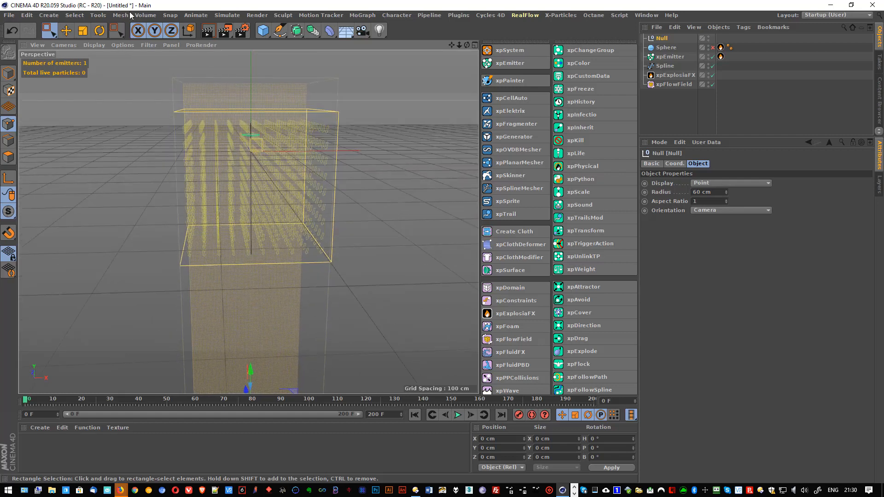
{"action": "key", "text": "e"}
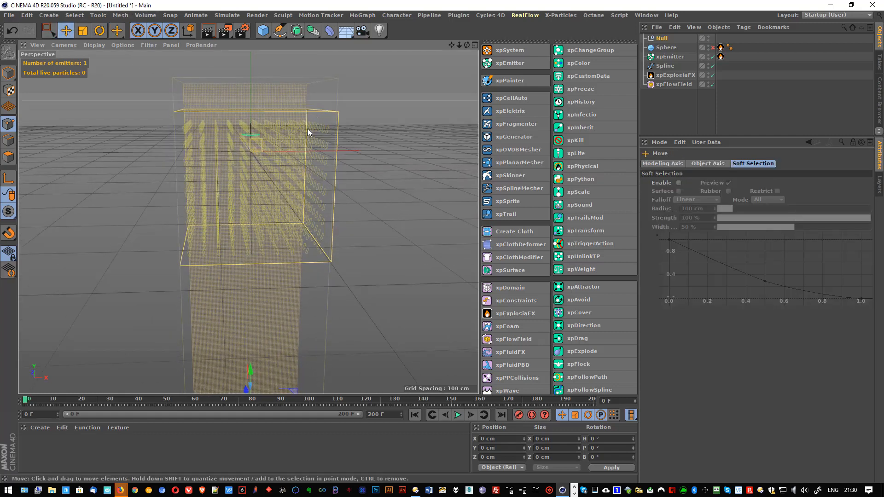
{"action": "left_click", "coordinate": [674, 84]}
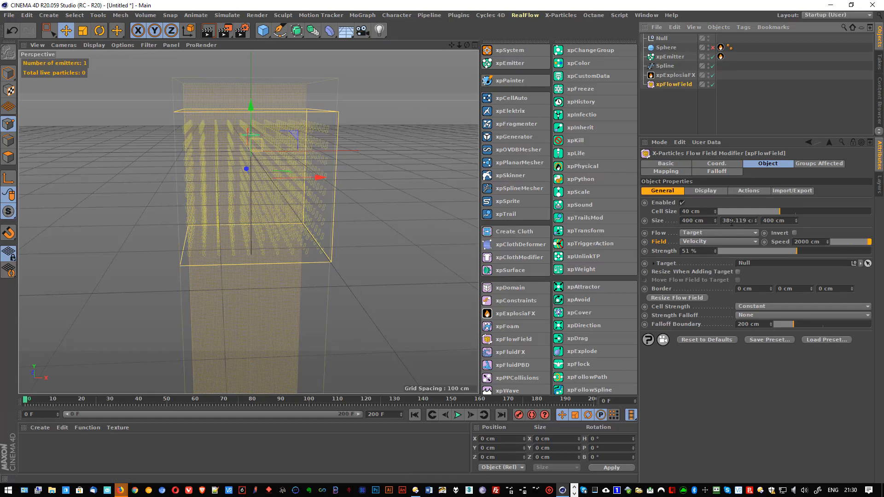
{"action": "left_click_drag", "start_coordinate": [756, 220], "coordinate": [756, 160]}
{"action": "left_click_drag", "start_coordinate": [251, 111], "coordinate": [253, 190]}
{"action": "scroll", "coordinate": [298, 250], "scroll_direction": "down", "scroll_amount": 4}
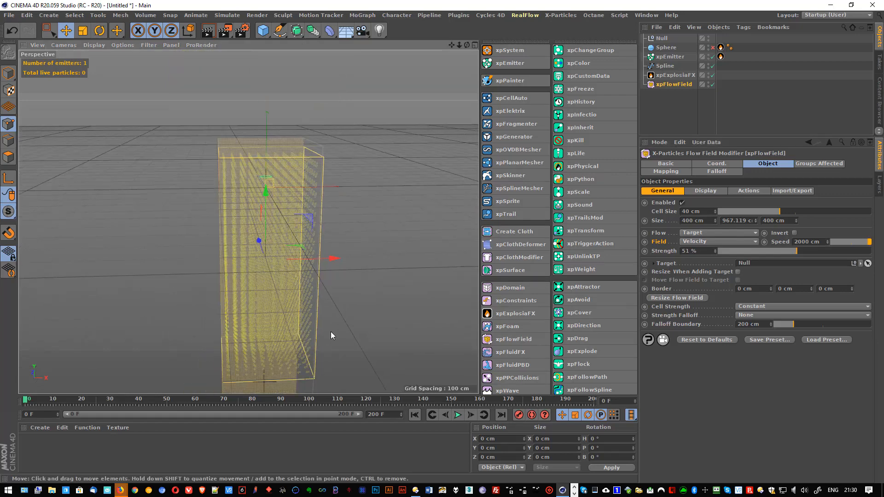
- Play the simulation to check how the taller flow field carries the smoke toward the Null
{"action": "left_click_drag", "start_coordinate": [330, 332], "coordinate": [298, 273], "text": "alt"}
{"action": "left_click", "coordinate": [458, 414]}
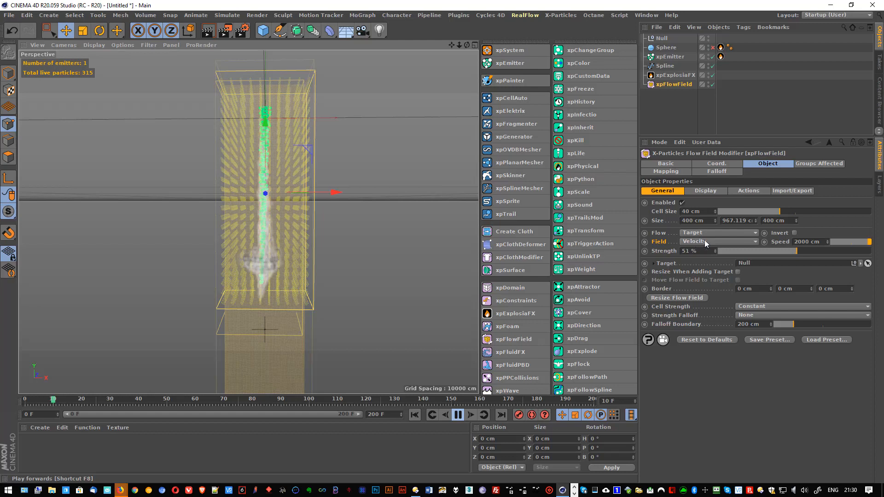
{"action": "left_click", "coordinate": [457, 415]}
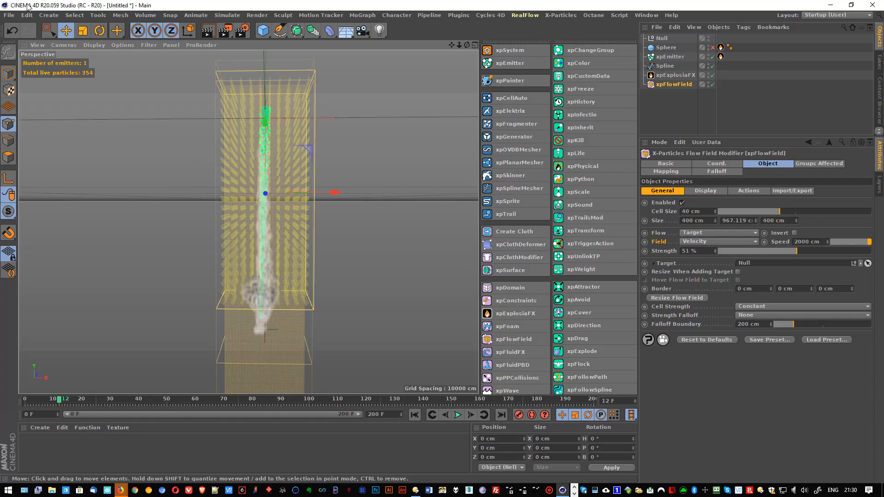
- Create a new project and add an xpExplosiaFX object to it
{"action": "left_click", "coordinate": [9, 15]}
{"action": "left_click", "coordinate": [20, 26]}
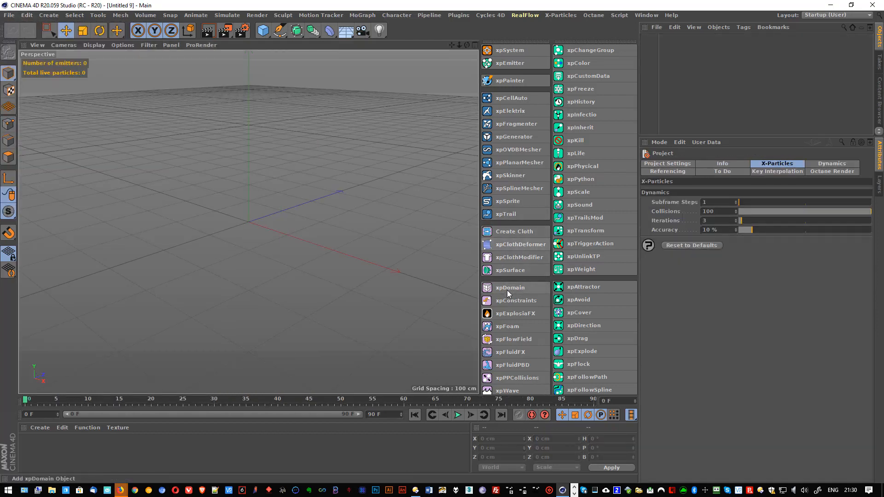
{"action": "left_click", "coordinate": [506, 313]}
{"action": "left_click_drag", "start_coordinate": [260, 250], "coordinate": [336, 222], "text": "alt"}
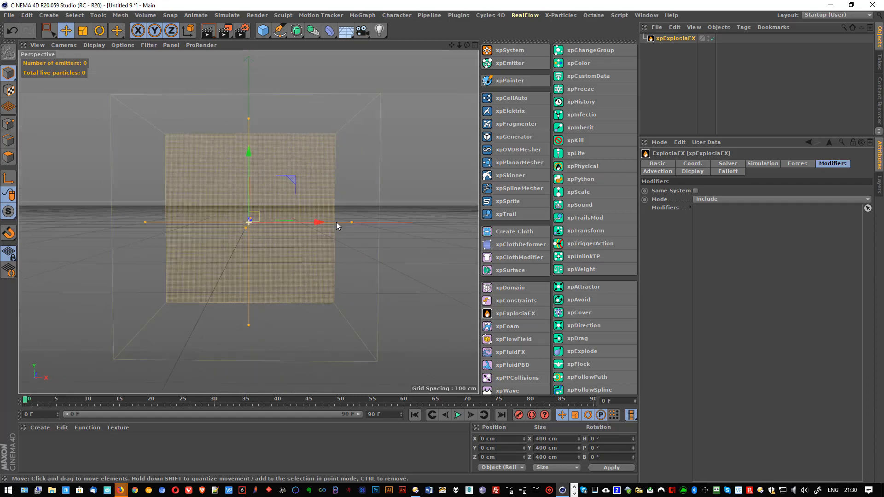
- Add a sphere with a 9 cm radius and move it along X to about -198 cm
{"action": "left_click_drag", "start_coordinate": [262, 30], "coordinate": [459, 63]}
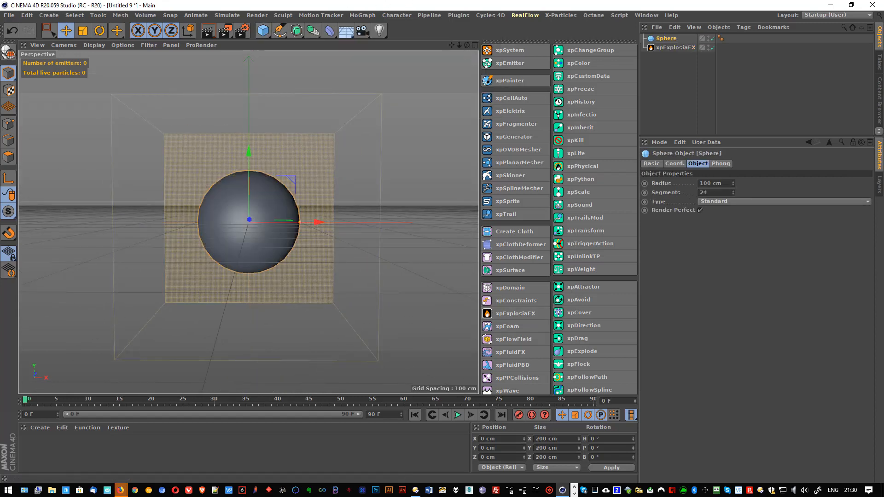
{"action": "left_click_drag", "start_coordinate": [733, 183], "coordinate": [733, 225]}
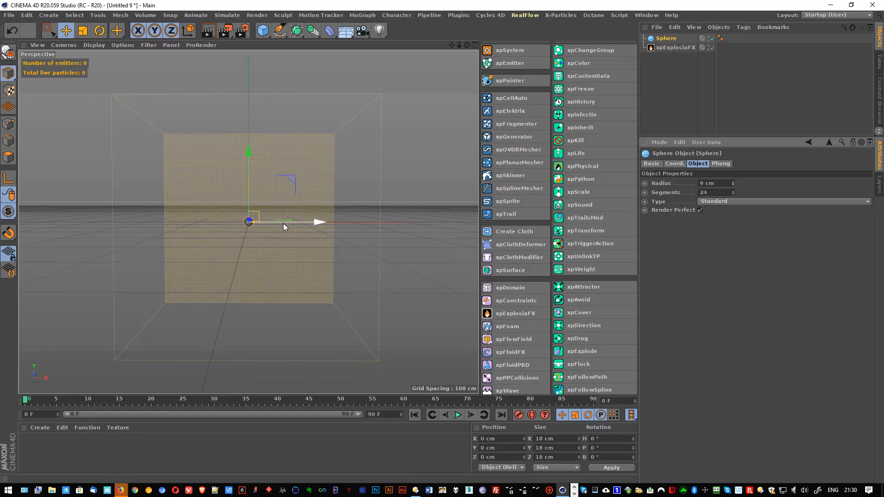
{"action": "left_click_drag", "start_coordinate": [283, 222], "coordinate": [182, 216]}
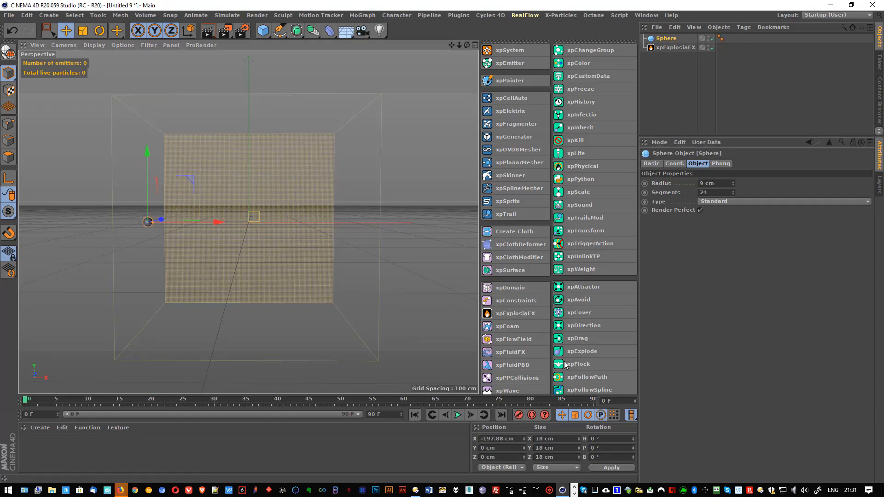
- Keyframe the sphere's X position at about -198 cm on frame 0 and about 169 cm on frame 90
{"action": "left_click", "coordinate": [673, 164]}
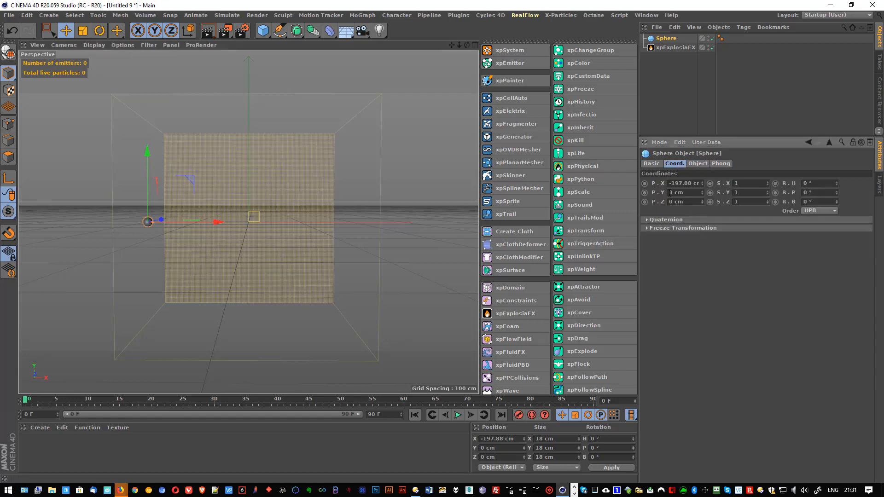
{"action": "left_click", "coordinate": [645, 184]}
{"action": "left_click_drag", "start_coordinate": [79, 399], "coordinate": [623, 405]}
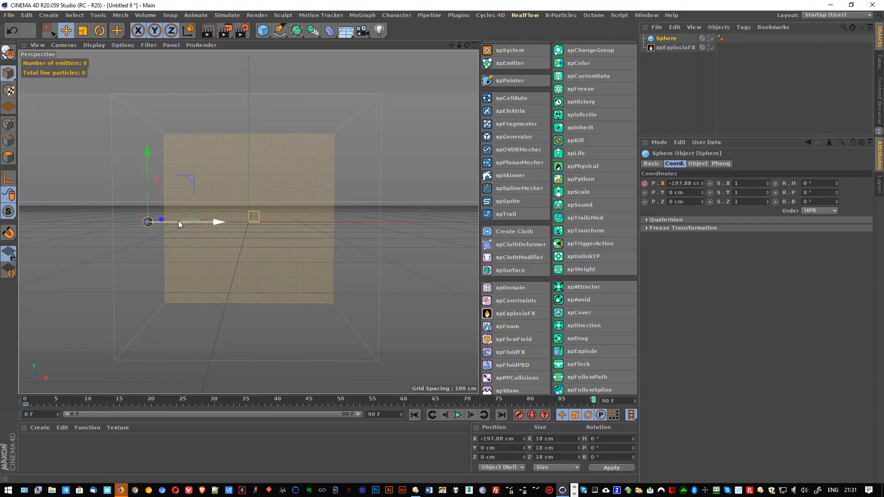
{"action": "left_click_drag", "start_coordinate": [178, 220], "coordinate": [366, 228]}
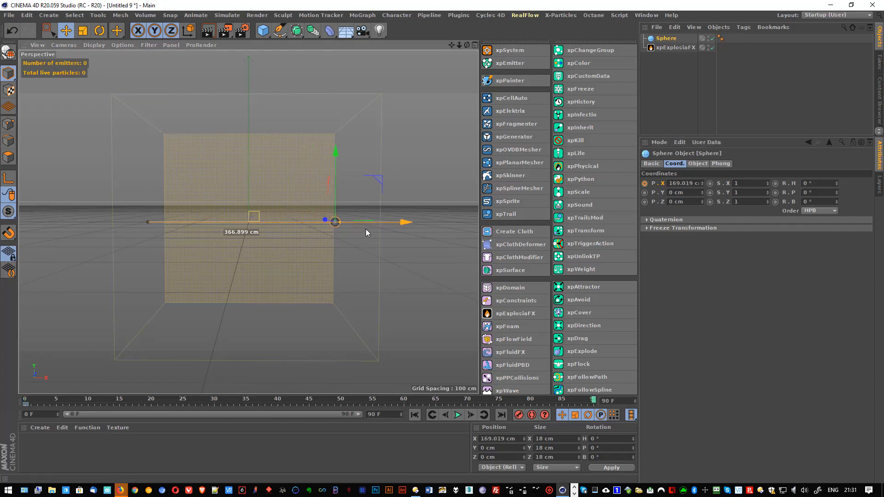
{"action": "left_click", "coordinate": [645, 183]}
- Play the animation from frame 0 to check the sphere's movement, and rewind to the start
{"action": "left_click", "coordinate": [414, 415]}
{"action": "left_click", "coordinate": [458, 415]}
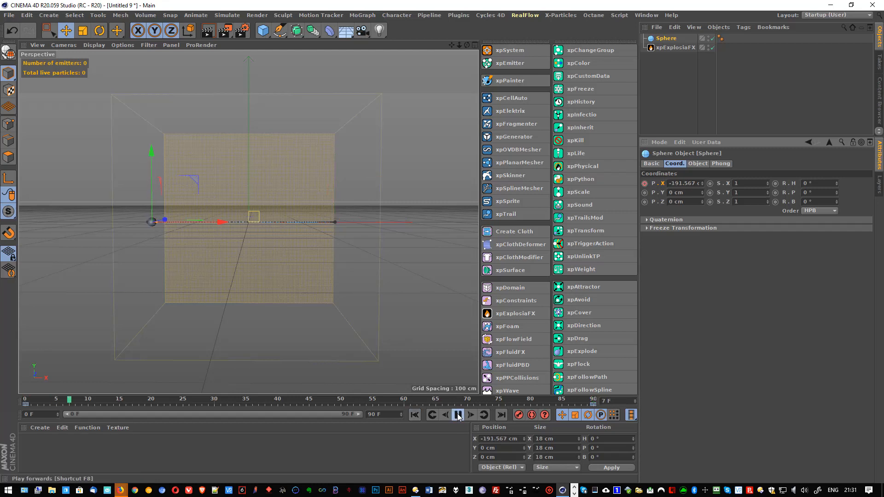
{"action": "left_click", "coordinate": [457, 415]}
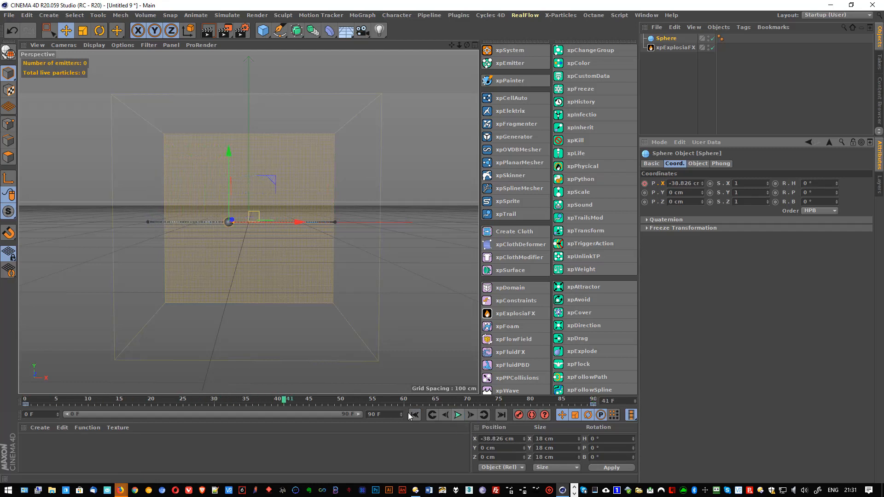
{"action": "left_click", "coordinate": [414, 415]}
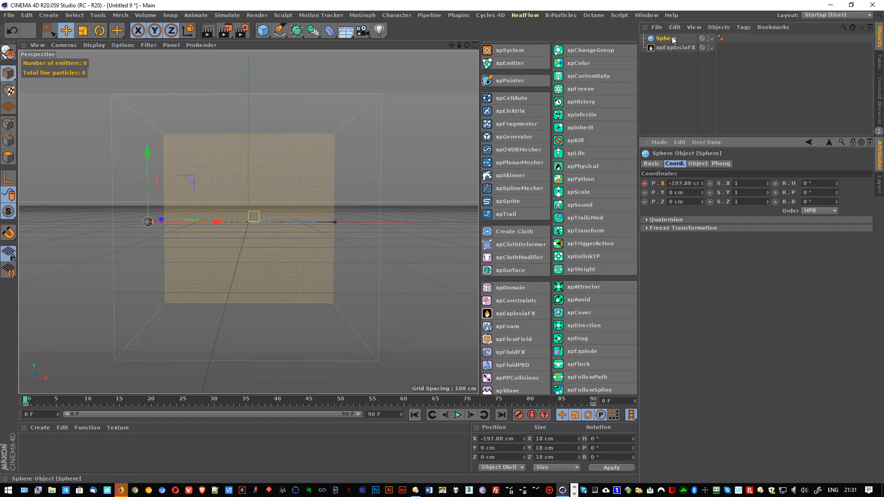
- Add an xpExplosiaFX Source tag to the sphere
{"action": "right_click", "coordinate": [672, 39]}
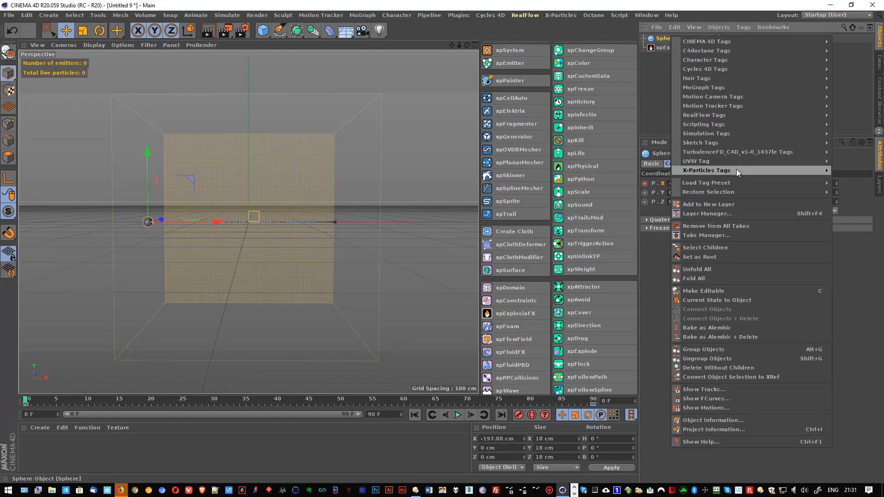
{"action": "mouse_move", "coordinate": [736, 169]}
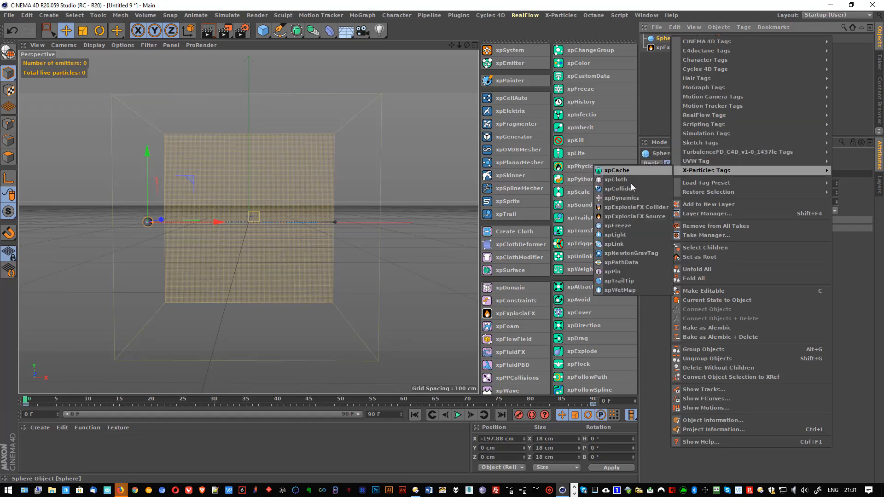
{"action": "left_click", "coordinate": [645, 217]}
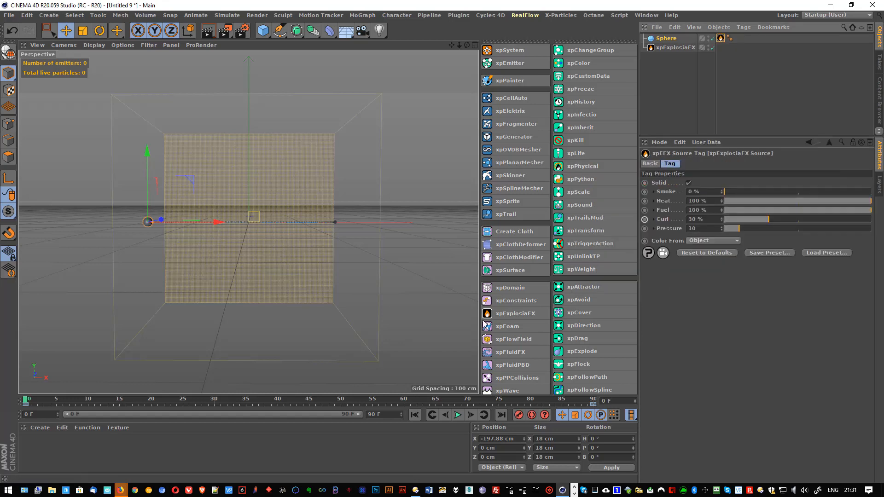
- Play the simulation to about frame 54 and examine the smoke trail behind the moving sphere up close
{"action": "left_click", "coordinate": [458, 415]}
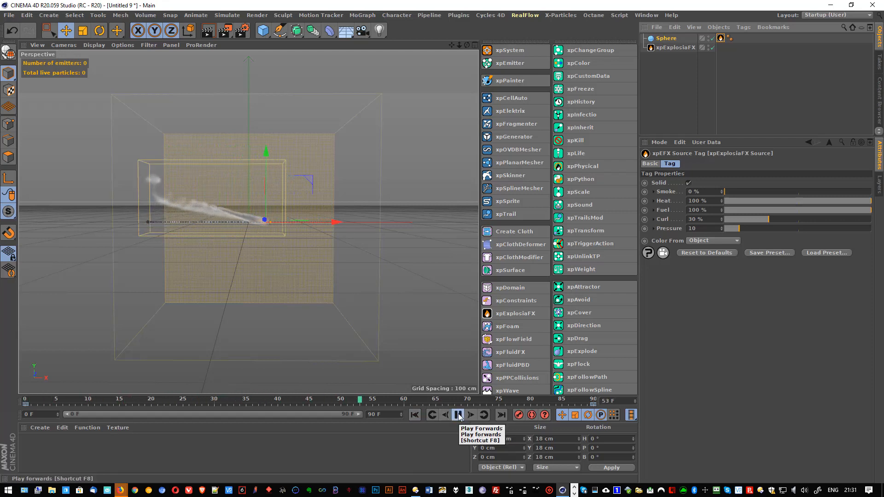
{"action": "left_click", "coordinate": [459, 415]}
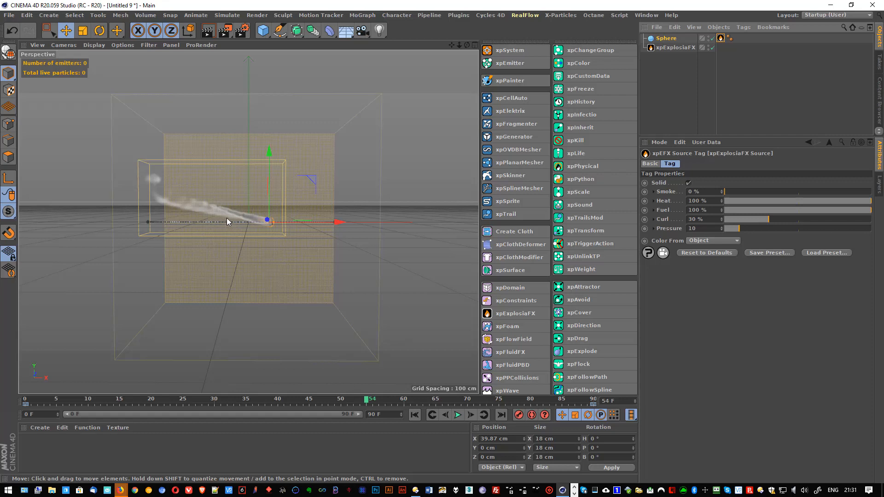
{"action": "scroll", "coordinate": [267, 154], "scroll_direction": "up", "scroll_amount": 4}
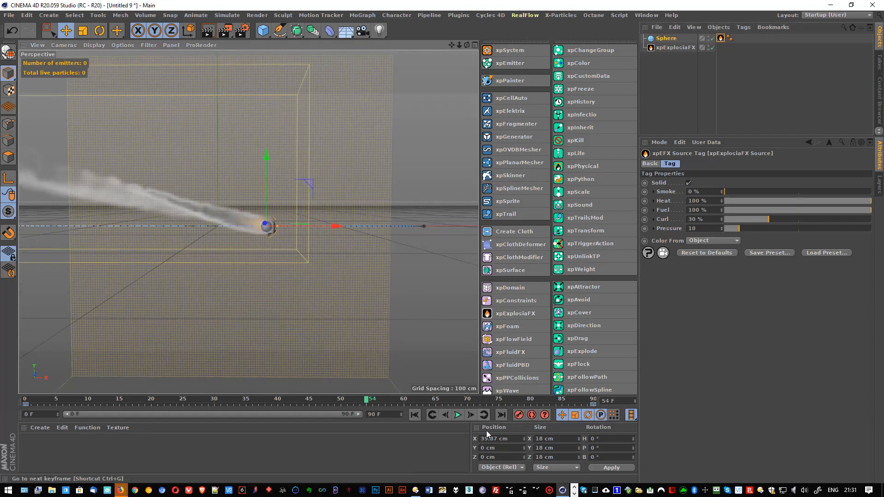
- Play the simulation on to about frame 64 and examine the whole smoke trail behind the sphere from farther away
{"action": "left_click", "coordinate": [459, 415]}
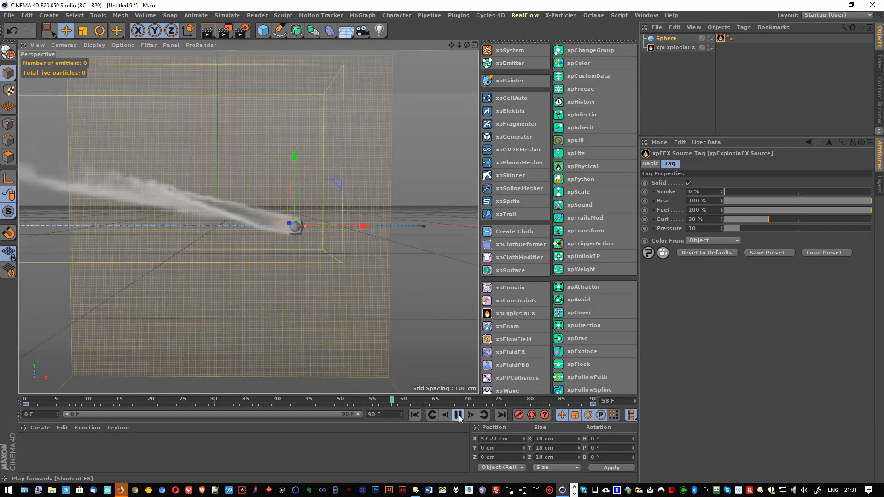
{"action": "left_click", "coordinate": [458, 416]}
{"action": "scroll", "coordinate": [296, 213], "scroll_direction": "down", "scroll_amount": 5}
{"action": "scroll", "coordinate": [297, 216], "scroll_direction": "up", "scroll_amount": 3}
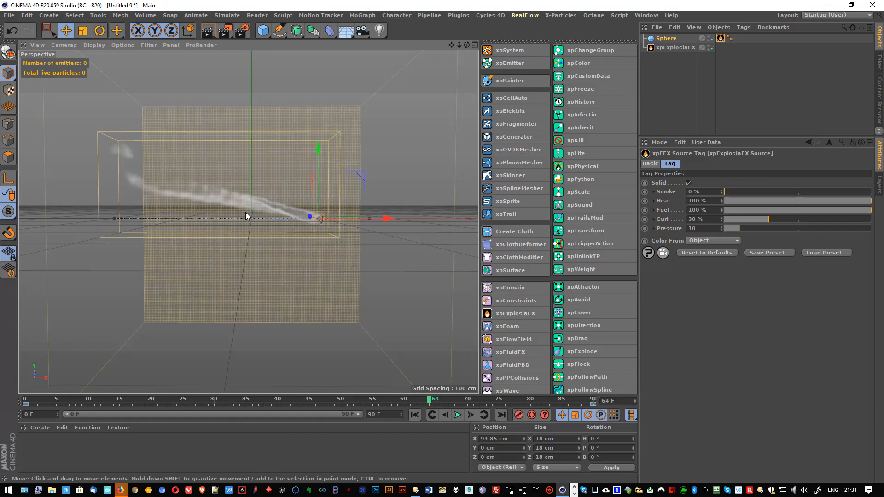
{"action": "scroll", "coordinate": [317, 220], "scroll_direction": "down", "scroll_amount": 3}
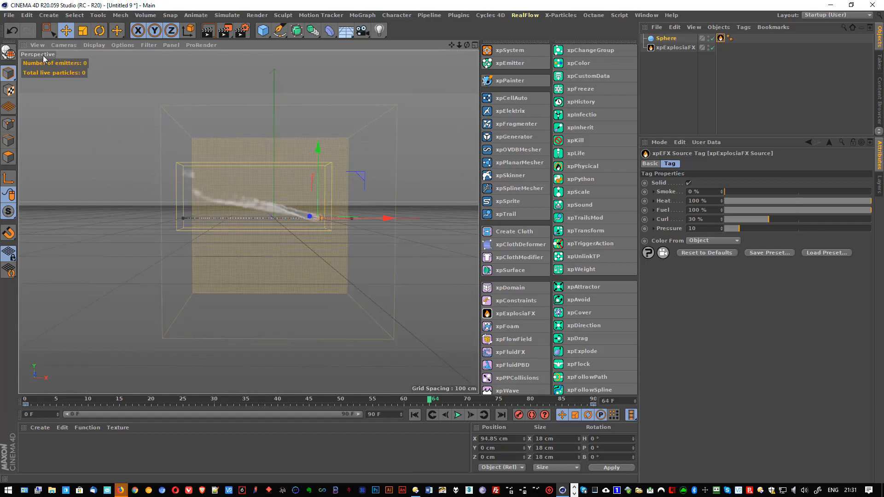
- Replace the sphere with an xpEmitter raised to about 152 cm in Y, with the animation rewound to frame 0
{"action": "key", "text": "Delete"}
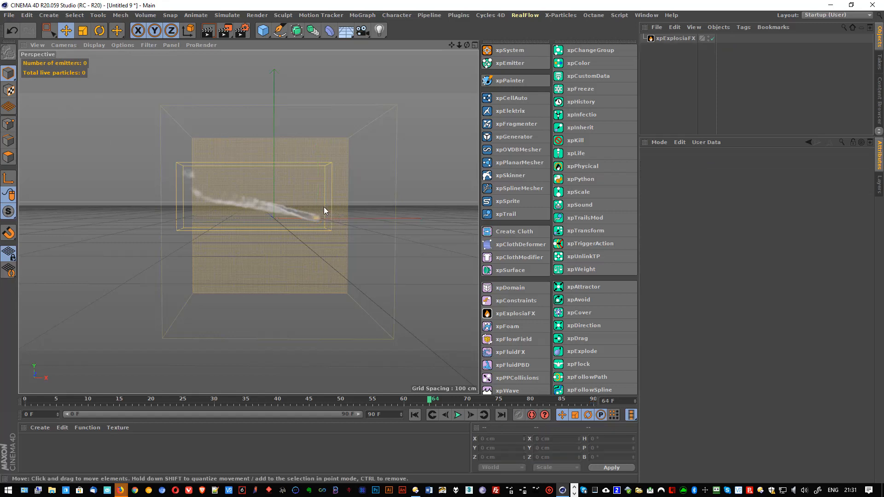
{"action": "left_click", "coordinate": [415, 415]}
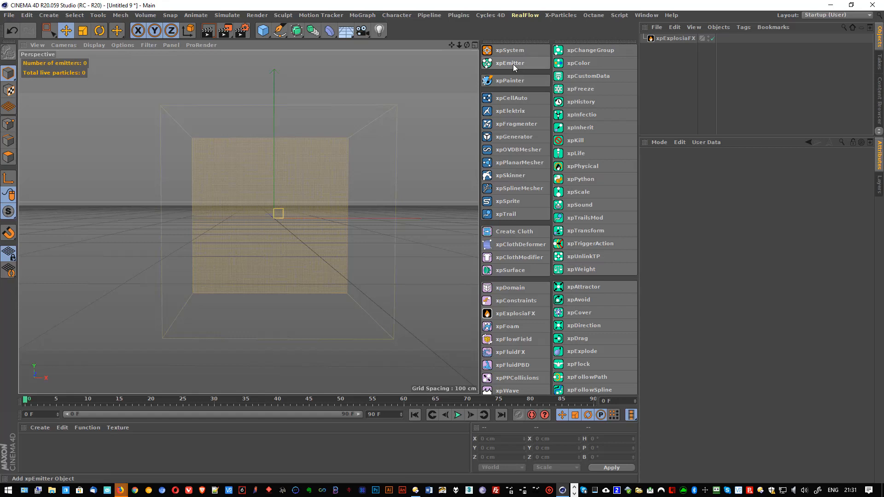
{"action": "left_click", "coordinate": [510, 63]}
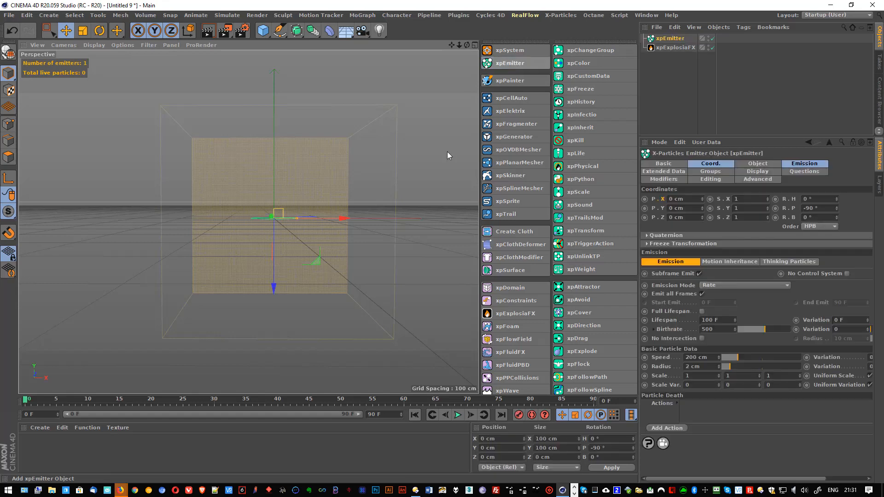
{"action": "left_click_drag", "start_coordinate": [274, 265], "coordinate": [272, 195]}
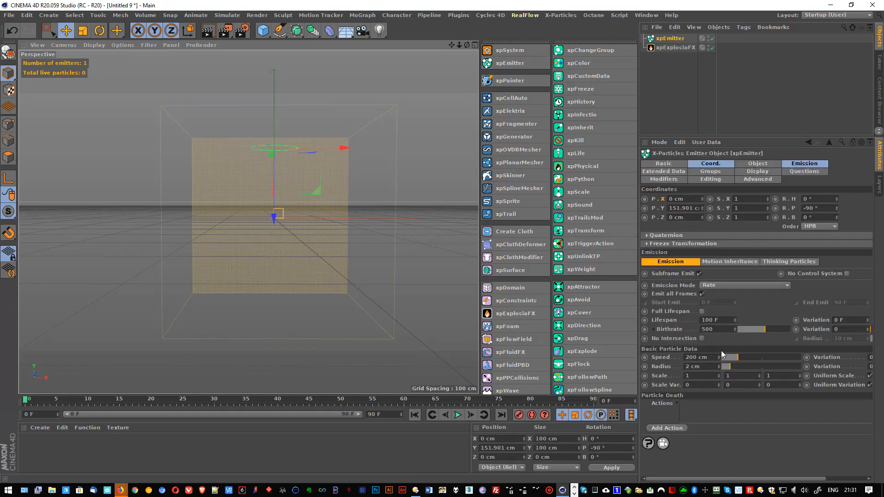
- Reduce the emitter's disc radius to 14 cm and briefly test the particle emission, returning to frame 0
{"action": "left_click_drag", "start_coordinate": [718, 367], "coordinate": [719, 367]}
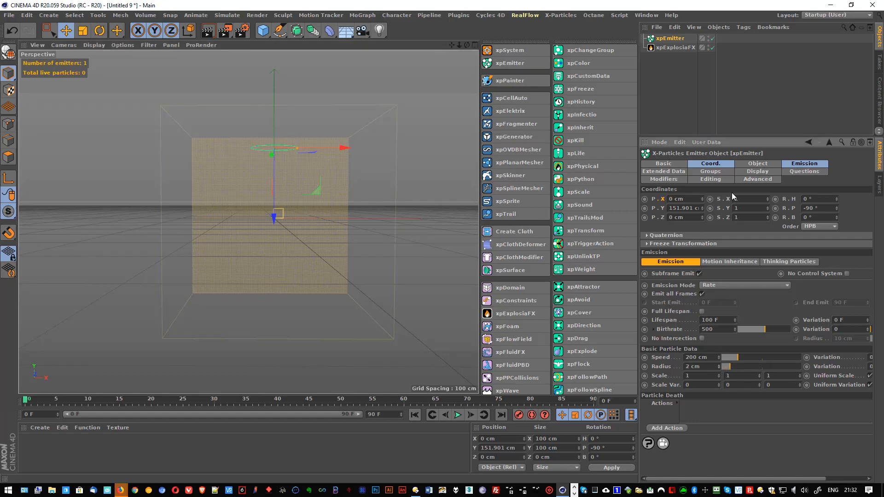
{"action": "left_click", "coordinate": [754, 164]}
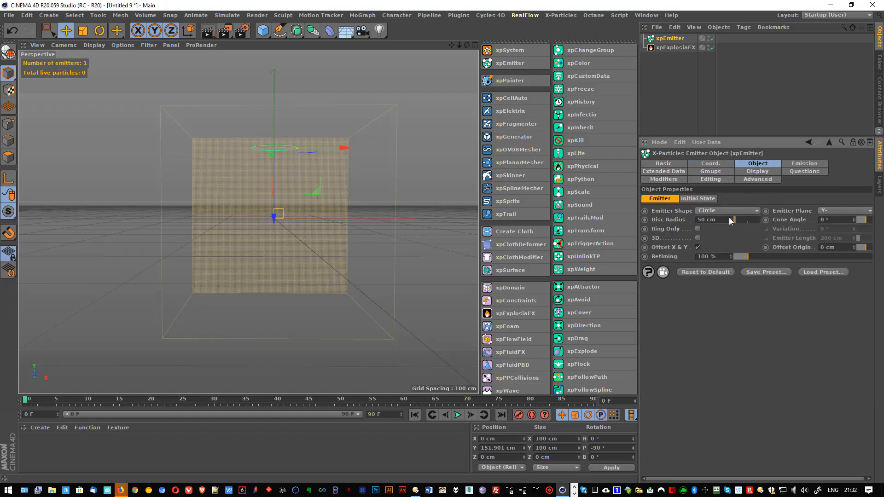
{"action": "left_click_drag", "start_coordinate": [730, 220], "coordinate": [730, 229]}
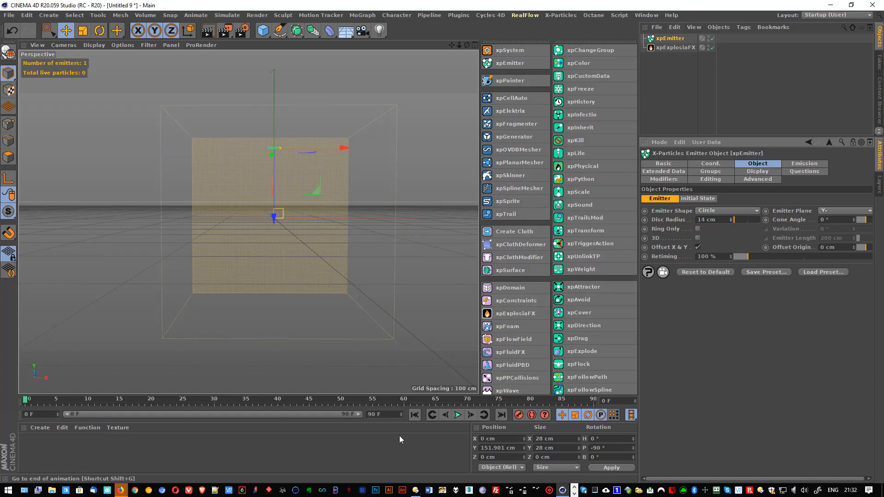
{"action": "left_click", "coordinate": [458, 415]}
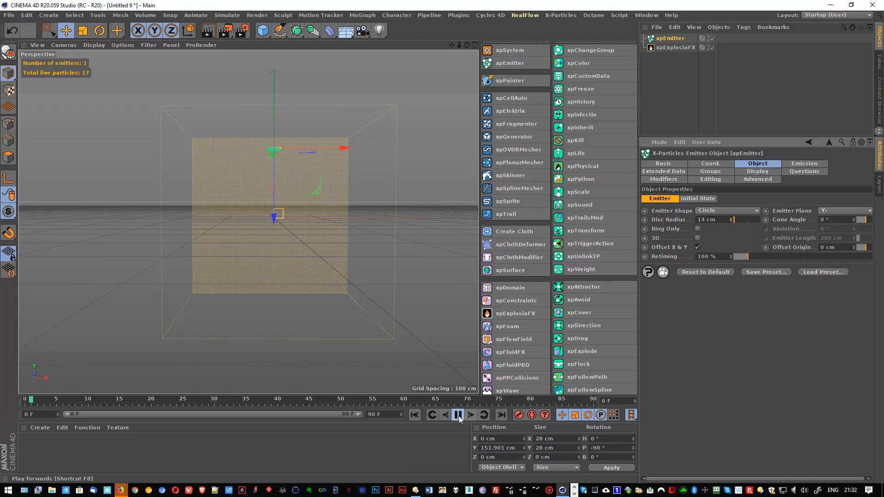
{"action": "left_click", "coordinate": [415, 415]}
- Set the emitter's particle speed to 1000 cm
{"action": "left_click", "coordinate": [802, 164]}
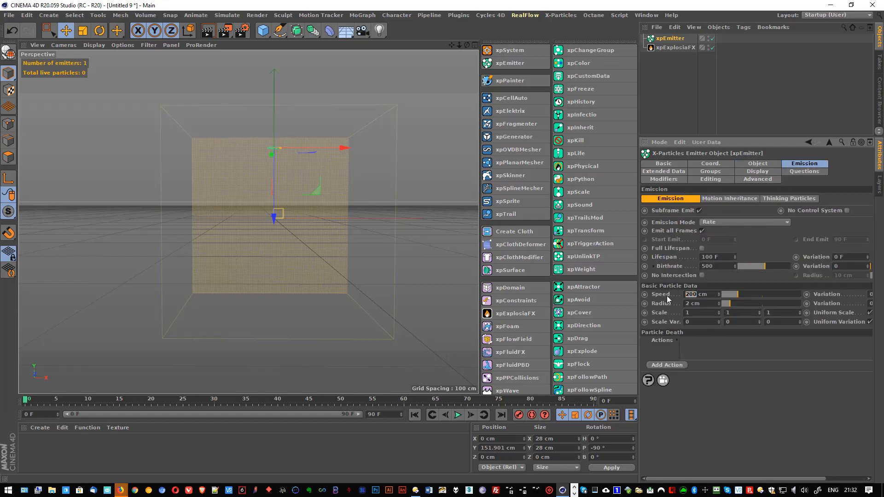
{"action": "type", "text": "1000"}
{"action": "key", "text": "Return"}
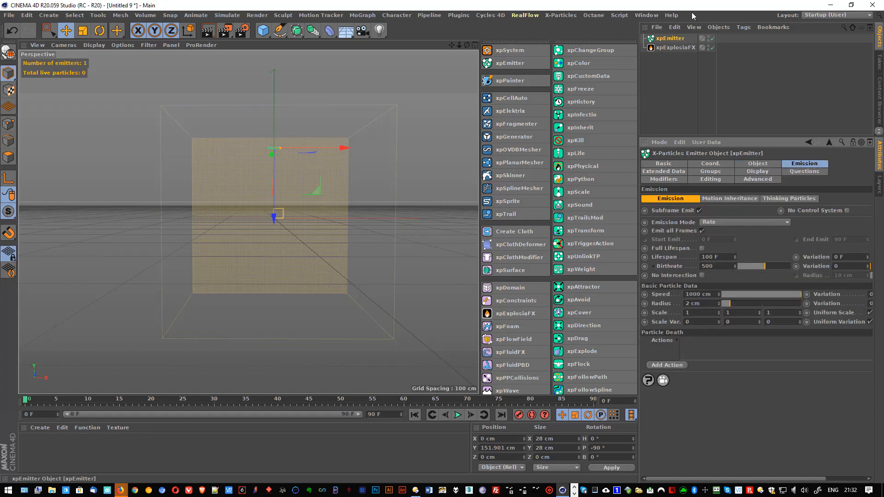
- Add an xpExplosiaFX Source tag to the emitter and play the simulation to about frame 15
{"action": "right_click", "coordinate": [676, 40]}
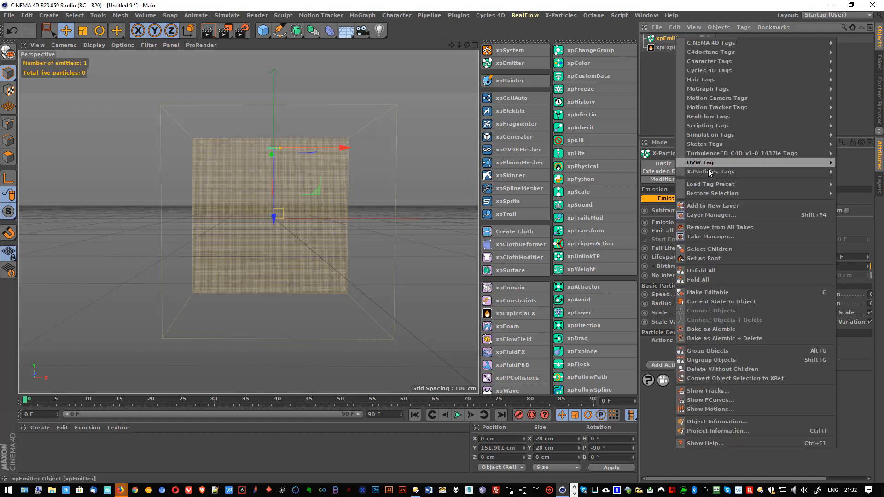
{"action": "mouse_move", "coordinate": [709, 171]}
{"action": "left_click", "coordinate": [633, 216]}
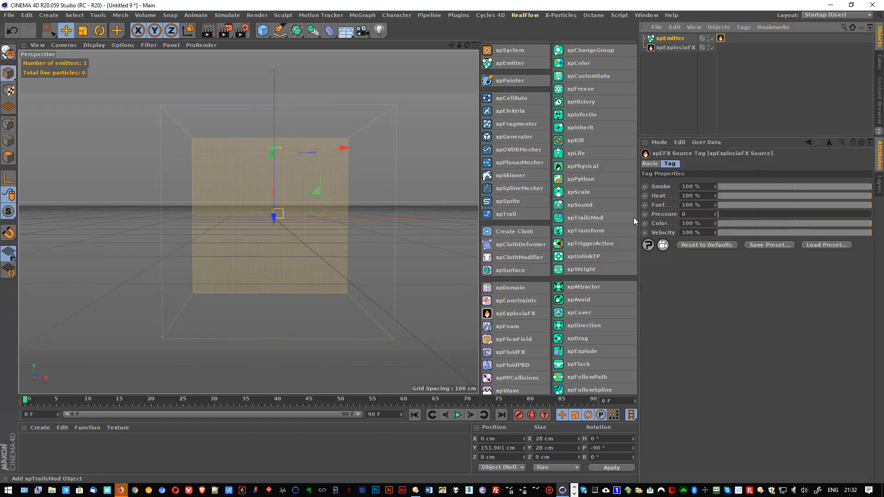
{"action": "left_click", "coordinate": [706, 233]}
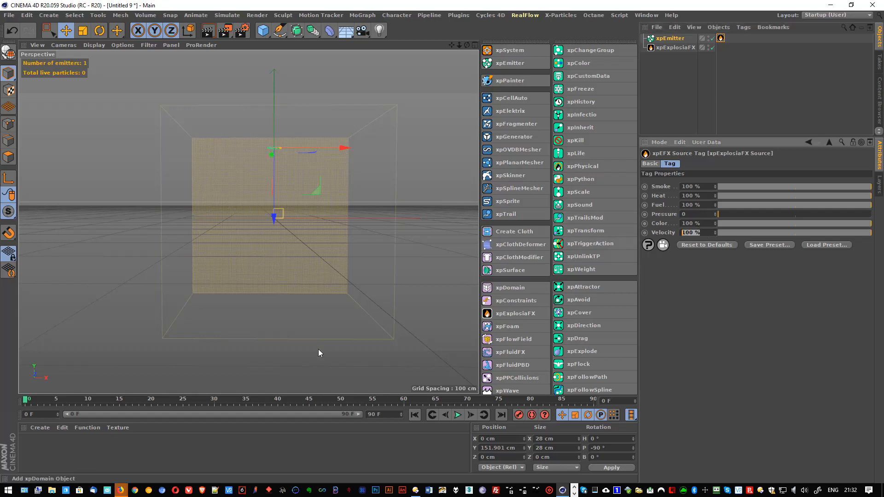
{"action": "left_click", "coordinate": [458, 417]}
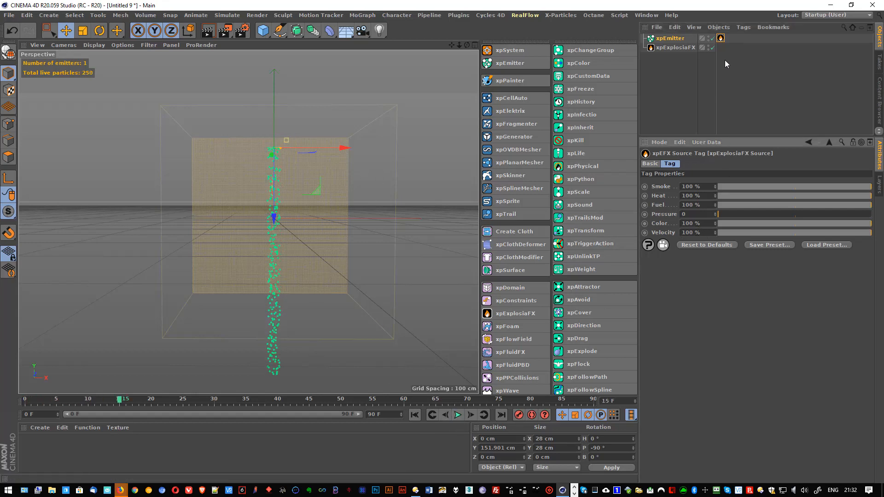
- Set Temperature and Fuel to 100 in the emitter's extended physical data
{"action": "left_click", "coordinate": [671, 39]}
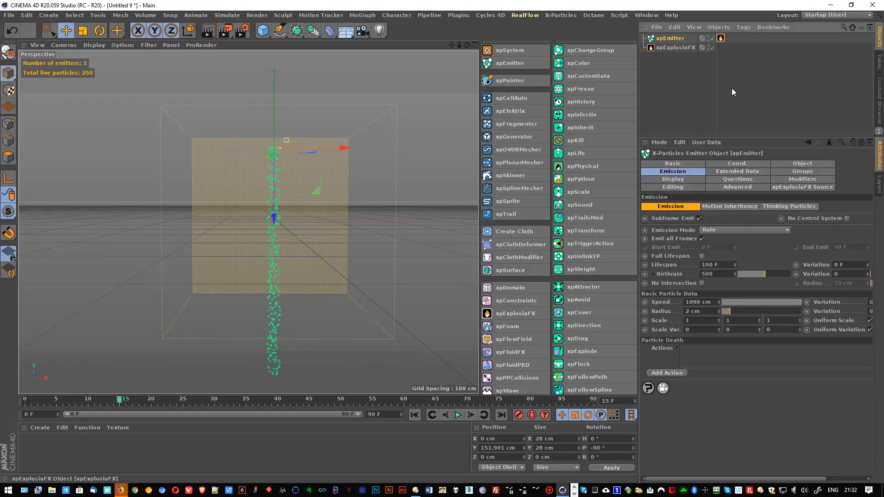
{"action": "left_click", "coordinate": [738, 171]}
{"action": "left_click", "coordinate": [700, 207]}
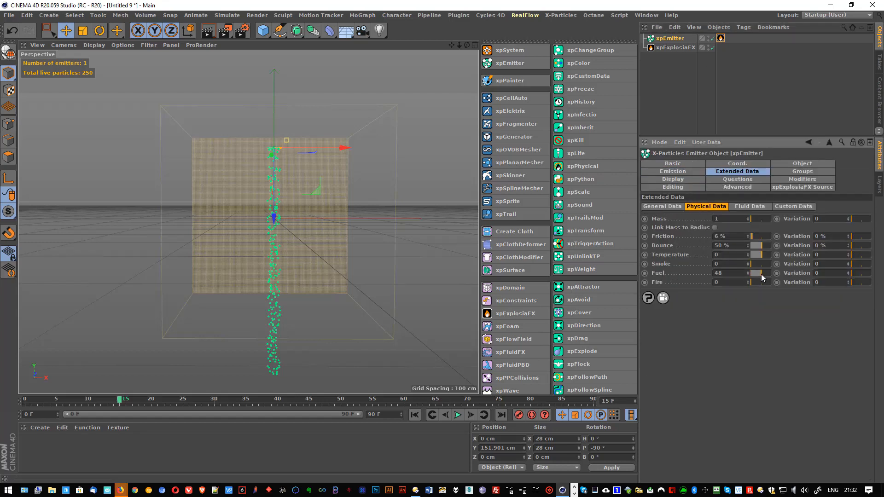
{"action": "left_click_drag", "start_coordinate": [763, 274], "coordinate": [795, 275]}
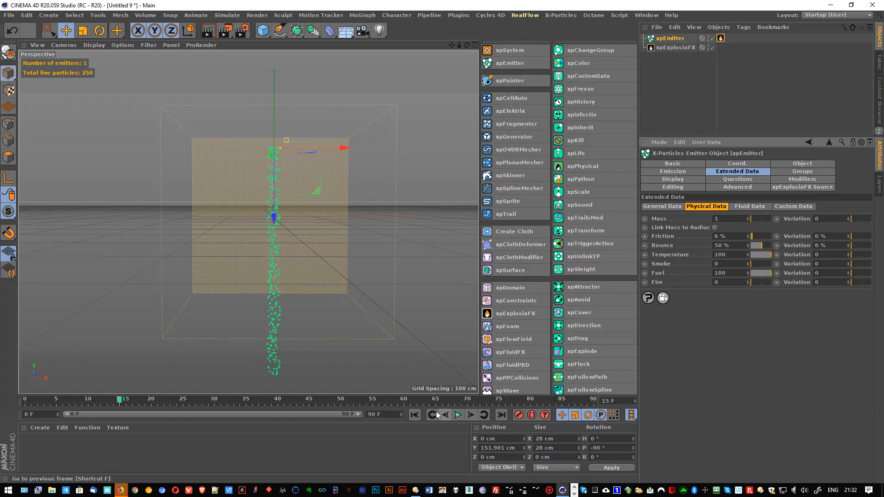
- Replay the simulation from frame 0 to about frame 20 and examine the smoke along the falling particles up close
{"action": "left_click", "coordinate": [414, 414]}
{"action": "left_click", "coordinate": [458, 415]}
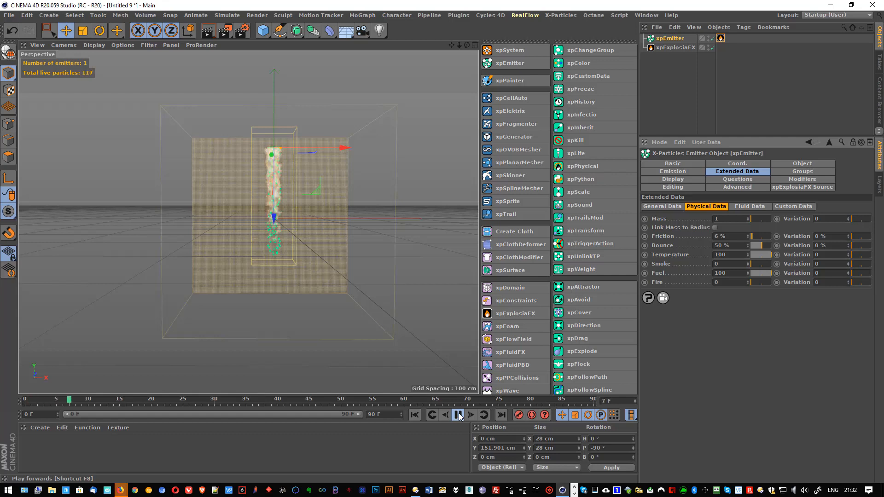
{"action": "left_click", "coordinate": [458, 415]}
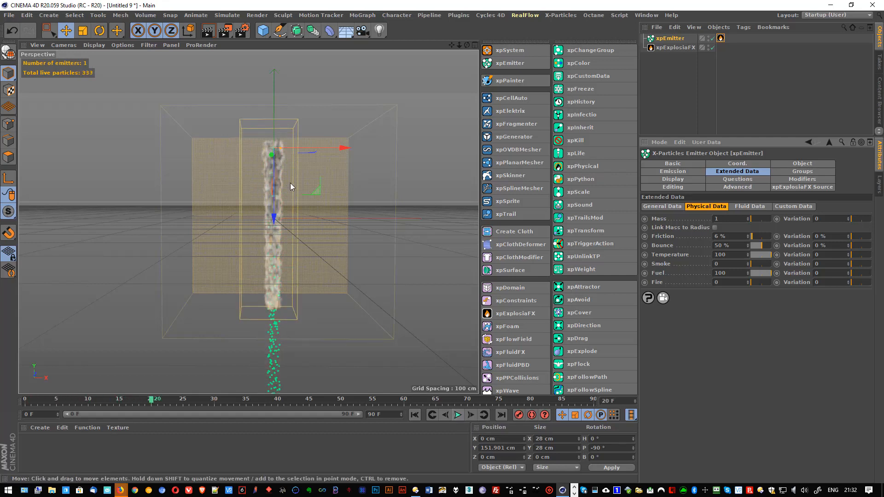
{"action": "scroll", "coordinate": [263, 189], "scroll_direction": "up", "scroll_amount": 3}
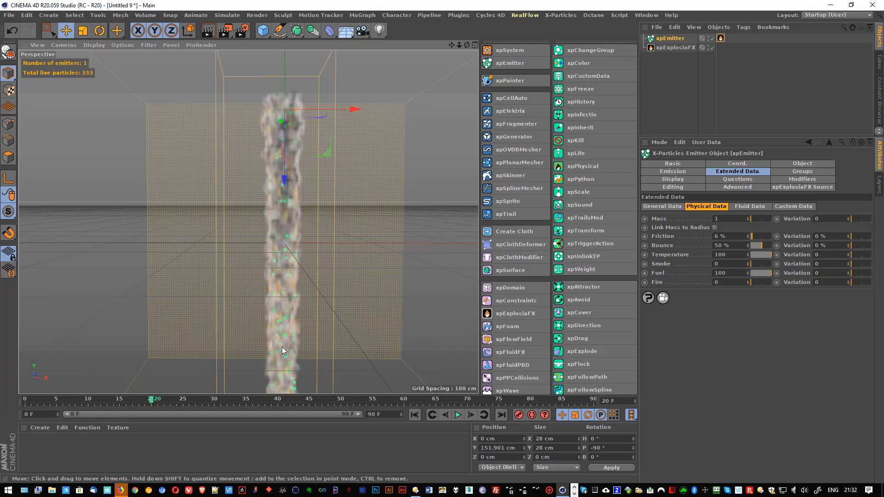
{"action": "scroll", "coordinate": [300, 195], "scroll_direction": "down", "scroll_amount": 3}
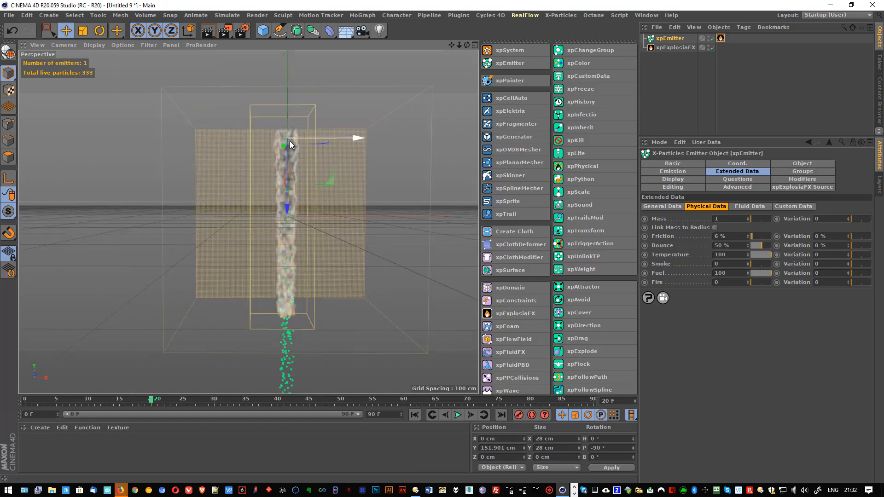
- Rotate the emitter by 90° so it emits horizontally along the X axis, with heading -90°, pitch 0° and bank -90°
{"action": "key", "text": "e"}
{"action": "key", "text": "r"}
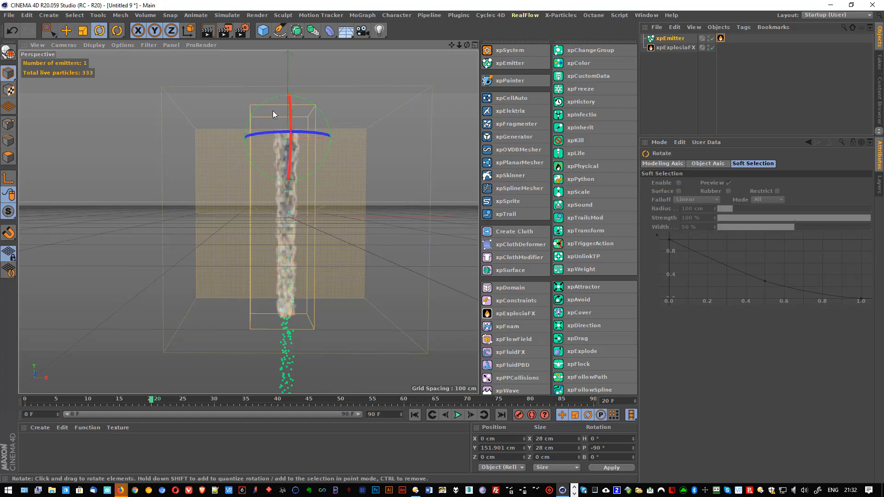
{"action": "left_click_drag", "start_coordinate": [259, 103], "coordinate": [244, 177]}
{"action": "mouse_move", "coordinate": [288, 159]}
{"action": "left_mouse_down", "text": "alt"}
{"action": "mouse_move", "coordinate": [298, 199]}
{"action": "mouse_move", "coordinate": [337, 193]}
{"action": "mouse_move", "coordinate": [326, 203]}
{"action": "mouse_move", "coordinate": [297, 154]}
{"action": "left_mouse_up", "text": "alt"}
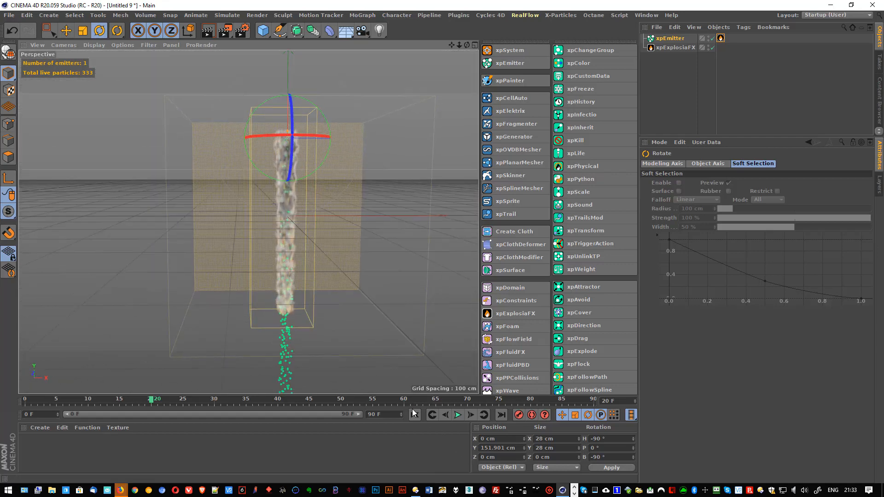
- Replay the simulation from the start to about frame 14 to check the horizontal emission
{"action": "left_click", "coordinate": [414, 415]}
{"action": "left_click", "coordinate": [458, 415]}
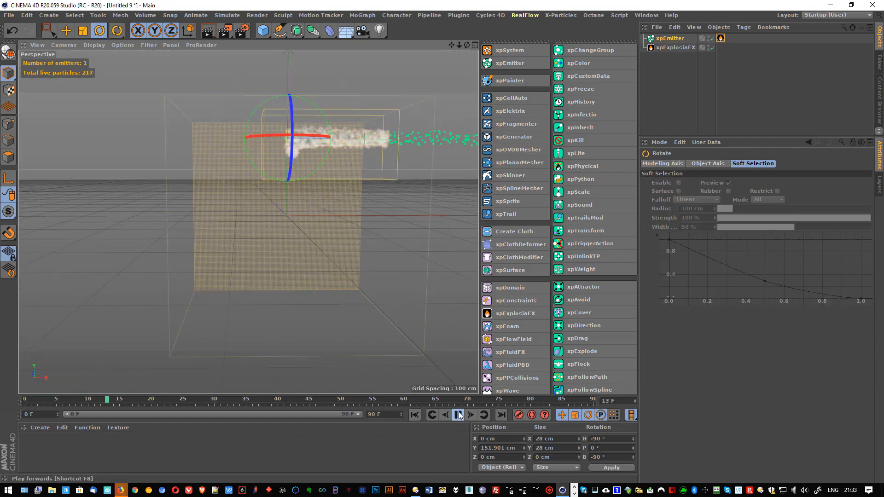
{"action": "left_click", "coordinate": [459, 414]}
- Switch to world axes and move the emitter to about X -153 cm and Y 11 cm, near the domain's side
{"action": "key", "text": "w"}
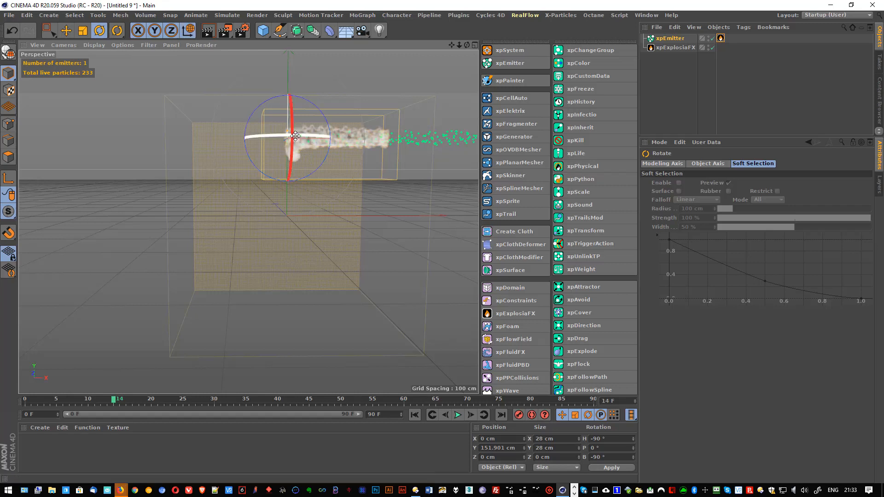
{"action": "key", "text": "e"}
{"action": "key", "text": "w"}
{"action": "left_click_drag", "start_coordinate": [330, 93], "coordinate": [252, 203]}
- Replay the simulation to about frame 50, and restart it from frame 0 to about frame 7 to examine the early smoke
{"action": "left_click", "coordinate": [414, 414]}
{"action": "left_click", "coordinate": [458, 415]}
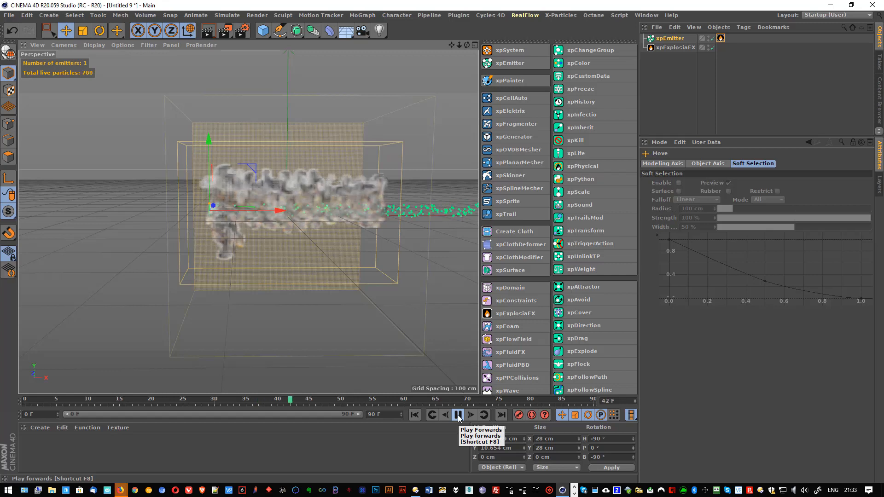
{"action": "left_click", "coordinate": [458, 416]}
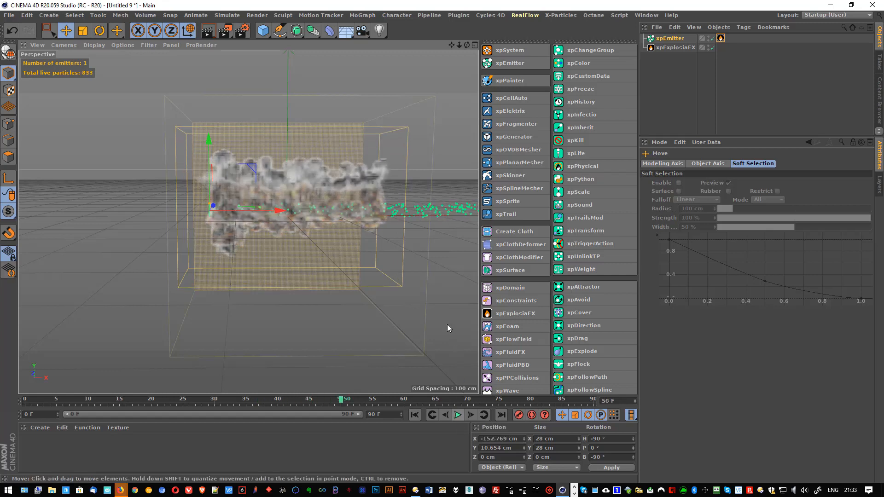
{"action": "left_click", "coordinate": [416, 416]}
{"action": "left_click", "coordinate": [458, 415]}
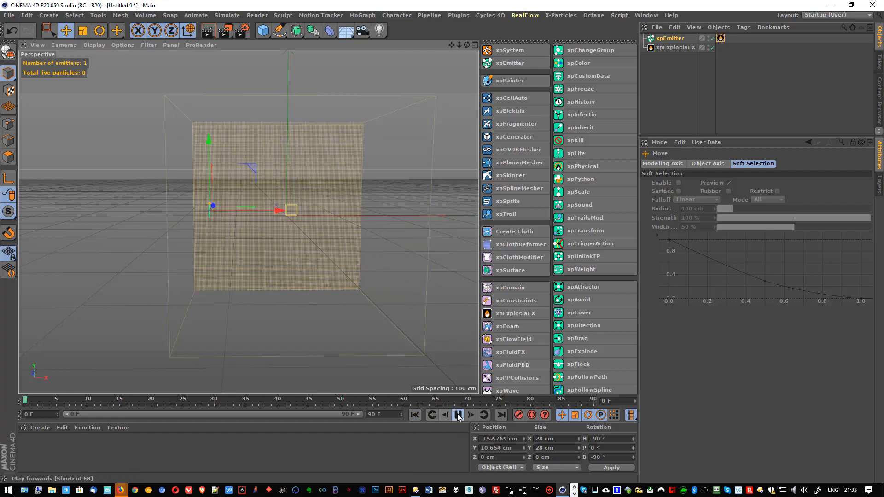
{"action": "left_click", "coordinate": [458, 416]}
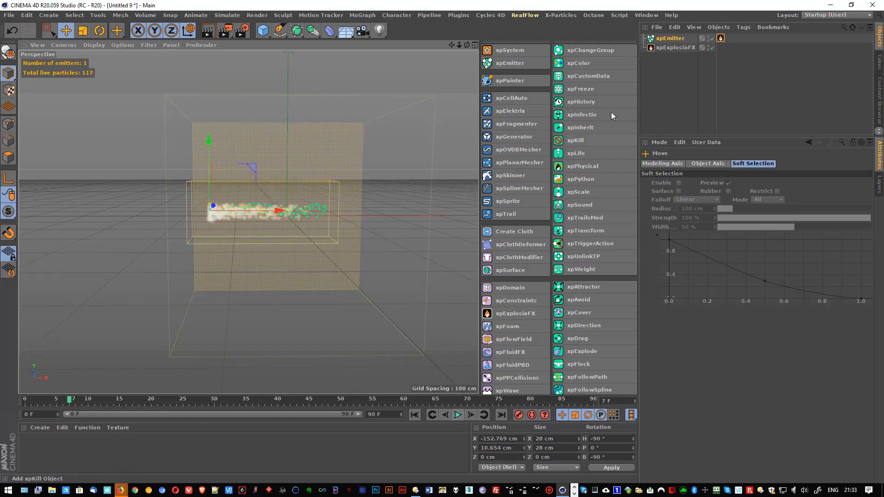
- Set the Velocity of the emitter's xpExplosiaFX Source tag to 500% and replay the simulation from frame 0
{"action": "left_click", "coordinate": [672, 39]}
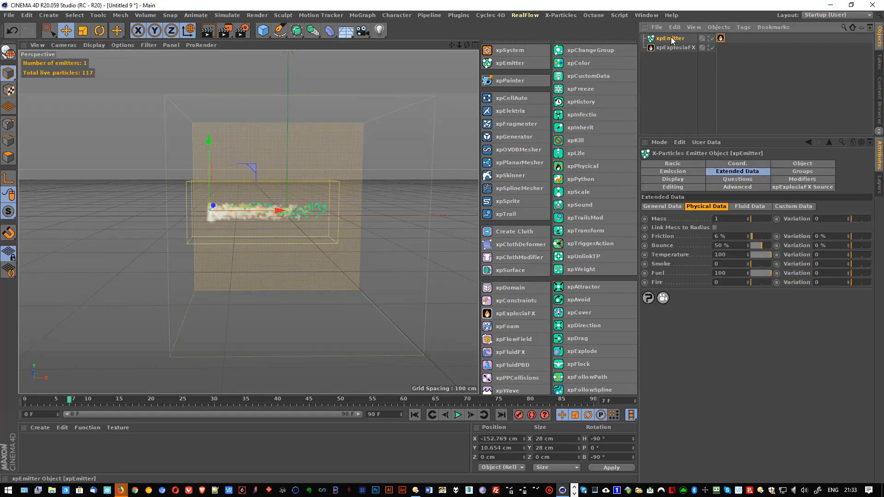
{"action": "left_click", "coordinate": [795, 187]}
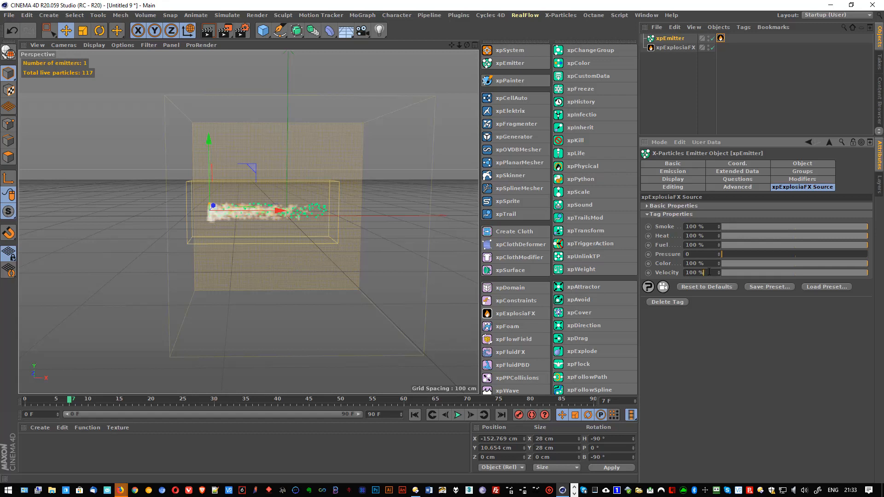
{"action": "left_click_drag", "start_coordinate": [709, 273], "coordinate": [655, 274]}
{"action": "type", "text": "500"}
{"action": "key", "text": "Return"}
{"action": "left_click", "coordinate": [415, 415]}
{"action": "left_click", "coordinate": [458, 414]}
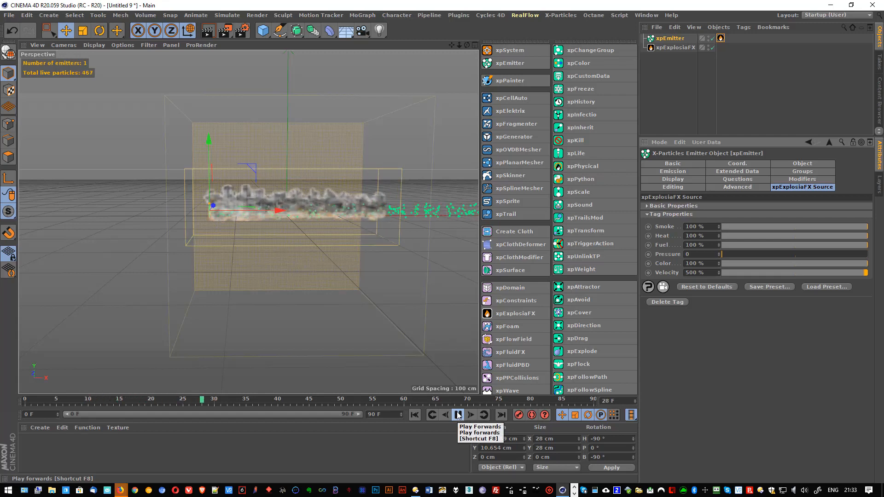
- Stop the playback and set the Velocity of the emitter's xpExplosiaFX Source tag to 1000%
{"action": "left_click", "coordinate": [458, 415]}
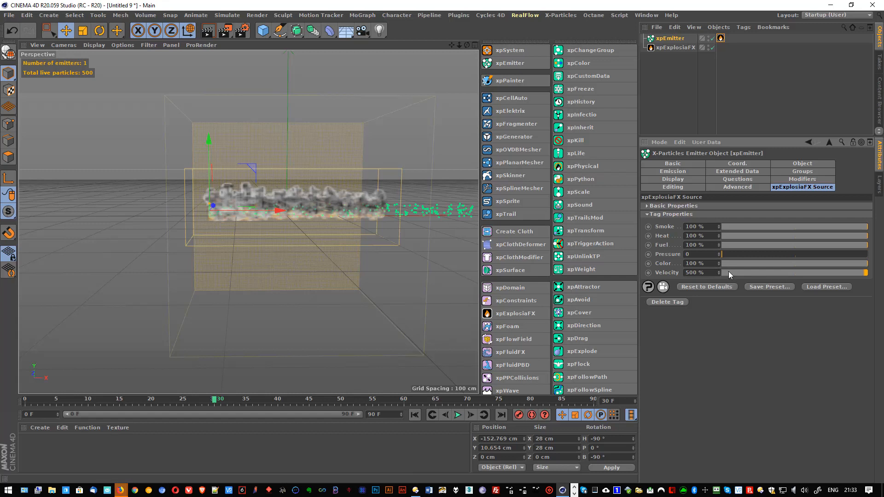
{"action": "double_click", "coordinate": [712, 271]}
{"action": "type", "text": "20000"}
{"action": "key", "text": "BackSpace"}
{"action": "key", "text": "BackSpace"}
{"action": "key", "text": "BackSpace"}
{"action": "key", "text": "BackSpace"}
{"action": "key", "text": "BackSpace"}
{"action": "type", "text": "1000"}
- Replay the simulation from frame 0 to about frame 30, pausing around frame 26 to examine the smoke near the emitter
{"action": "left_click", "coordinate": [414, 414]}
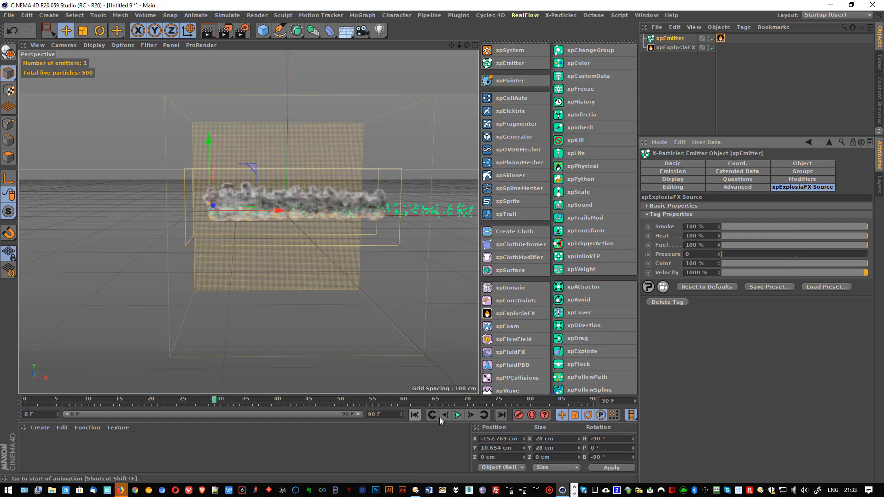
{"action": "left_click", "coordinate": [458, 415]}
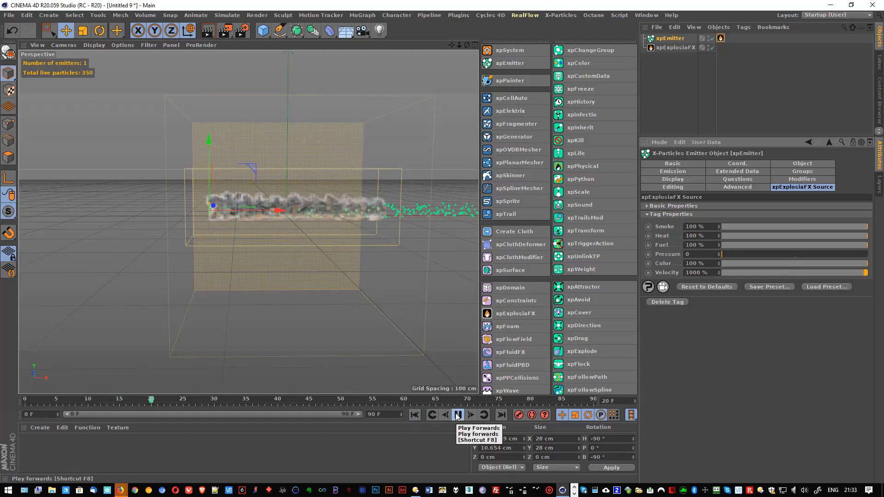
{"action": "left_click", "coordinate": [457, 415]}
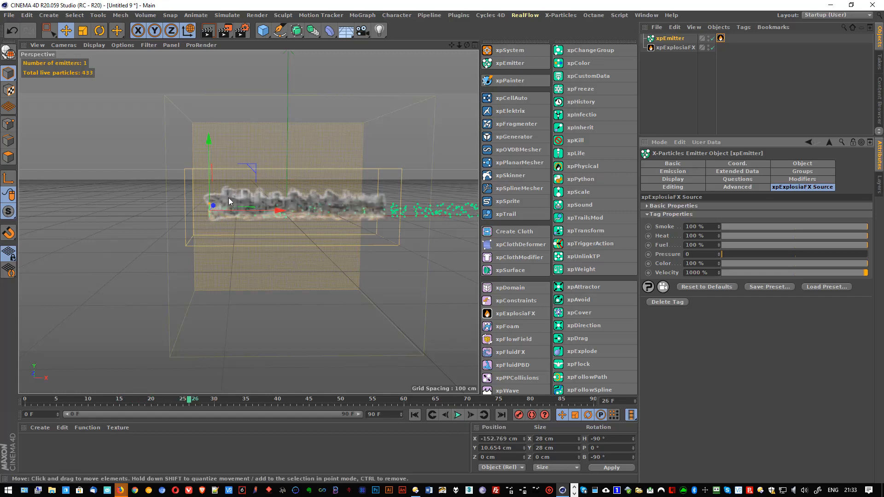
{"action": "left_click", "coordinate": [458, 416]}
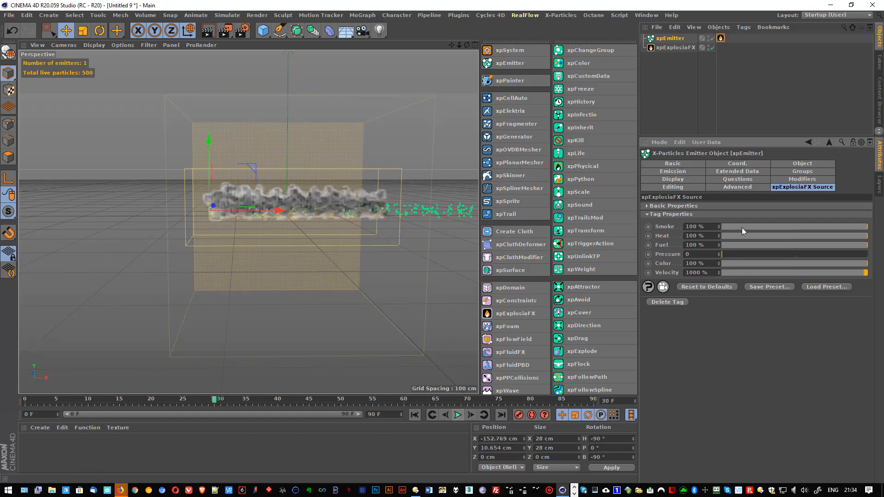
{"action": "left_click", "coordinate": [459, 416]}
- Set the source tag's Pressure to 50 and replay the simulation from the start to about frame 34
{"action": "left_click", "coordinate": [688, 254]}
{"action": "type", "text": "50"}
{"action": "key", "text": "Return"}
{"action": "left_click", "coordinate": [414, 414]}
{"action": "left_click", "coordinate": [458, 416]}
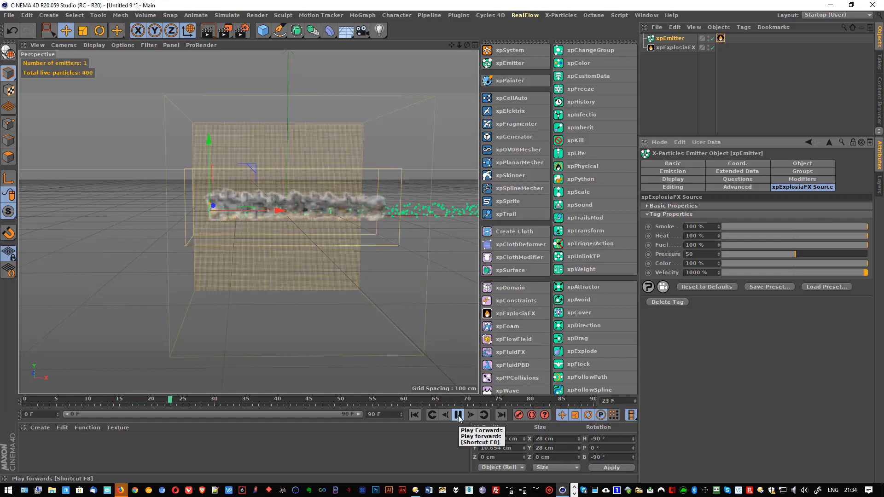
{"action": "left_click", "coordinate": [458, 415]}
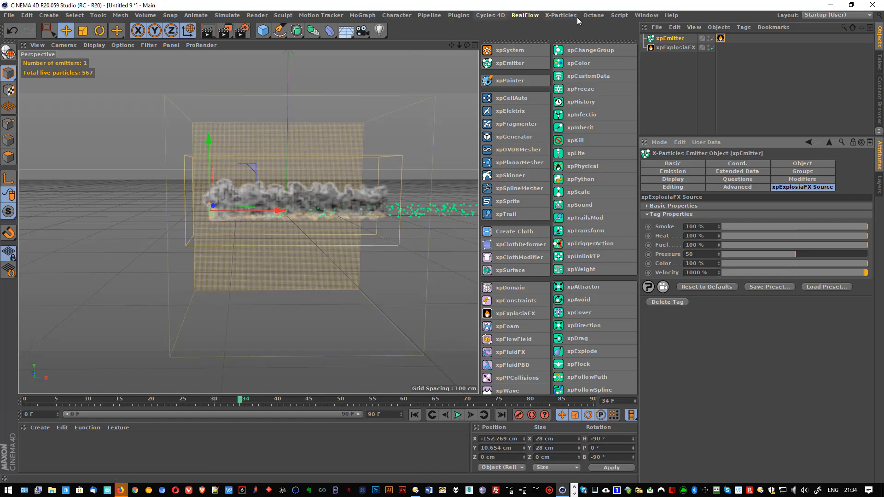
- Switch to the untitled scene with the cached flame to view it, and return to the Untitled 9 scene
{"action": "left_click", "coordinate": [646, 15]}
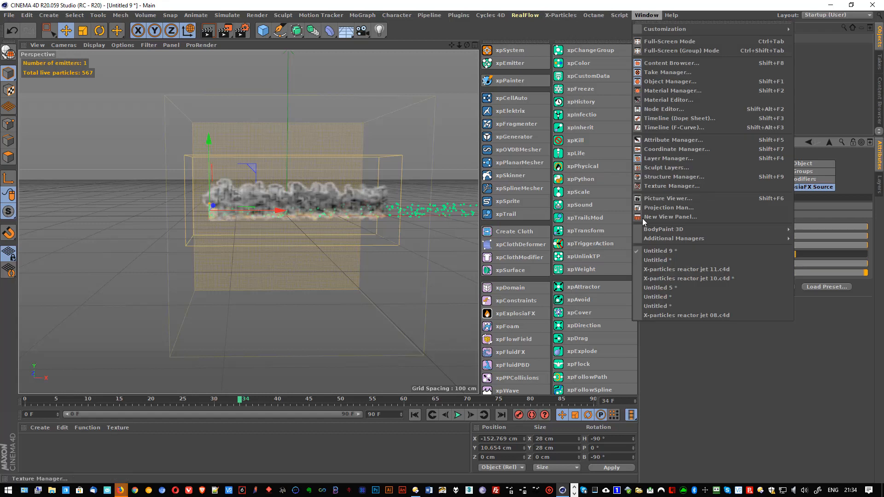
{"action": "left_click", "coordinate": [654, 307]}
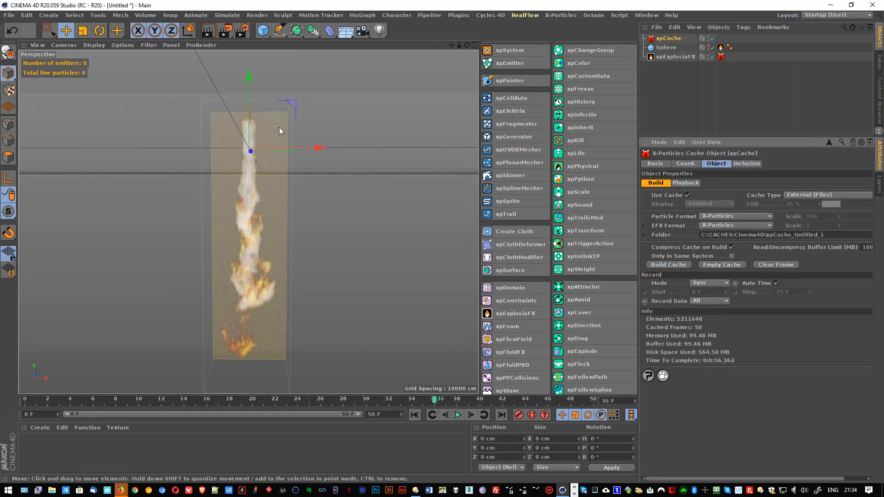
{"action": "left_click", "coordinate": [648, 16]}
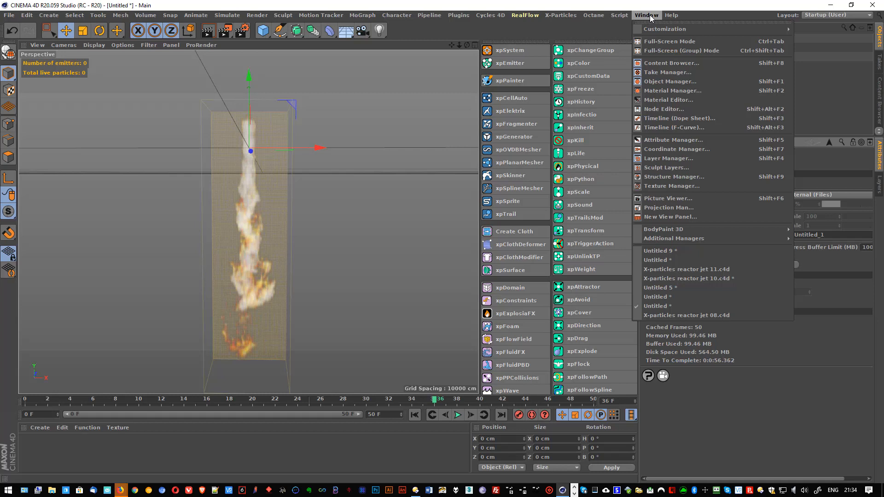
{"action": "left_click", "coordinate": [668, 251]}
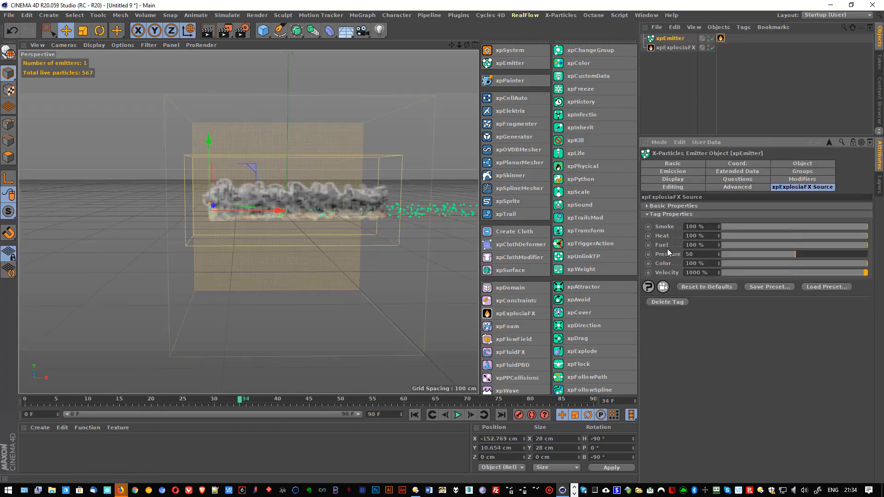
- Switch to the untitled scene with the xpFlowField and replay its simulation from frame 0 to about frame 12
{"action": "left_click", "coordinate": [657, 17]}
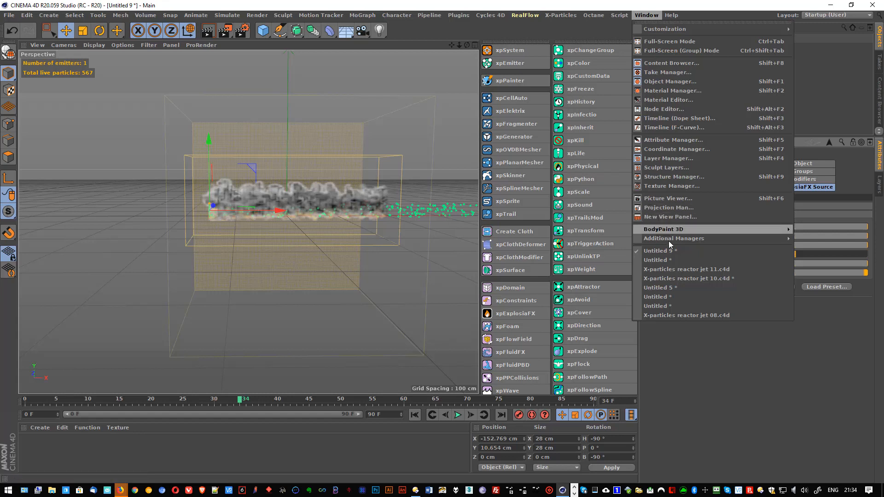
{"action": "left_click", "coordinate": [670, 260]}
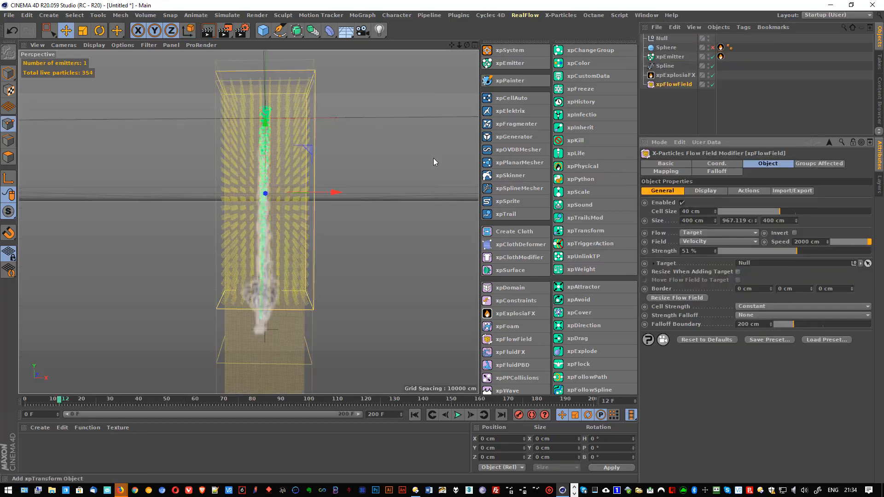
{"action": "left_click", "coordinate": [414, 415]}
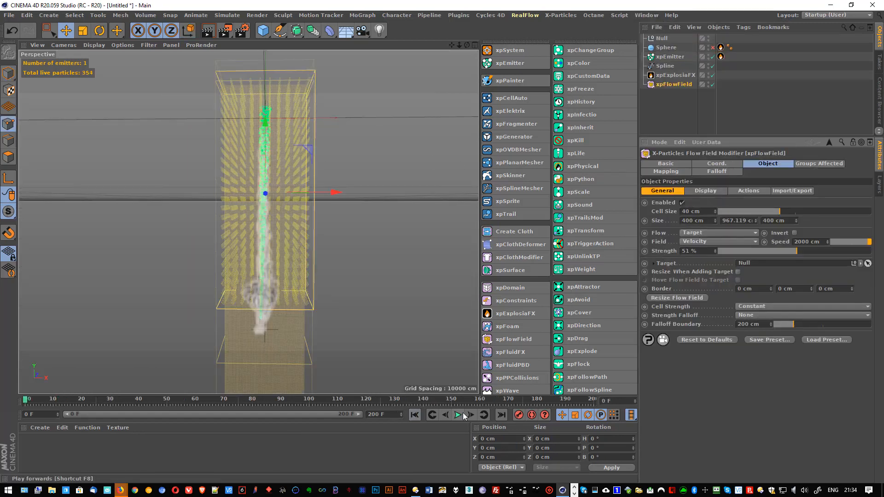
{"action": "left_click", "coordinate": [458, 415]}
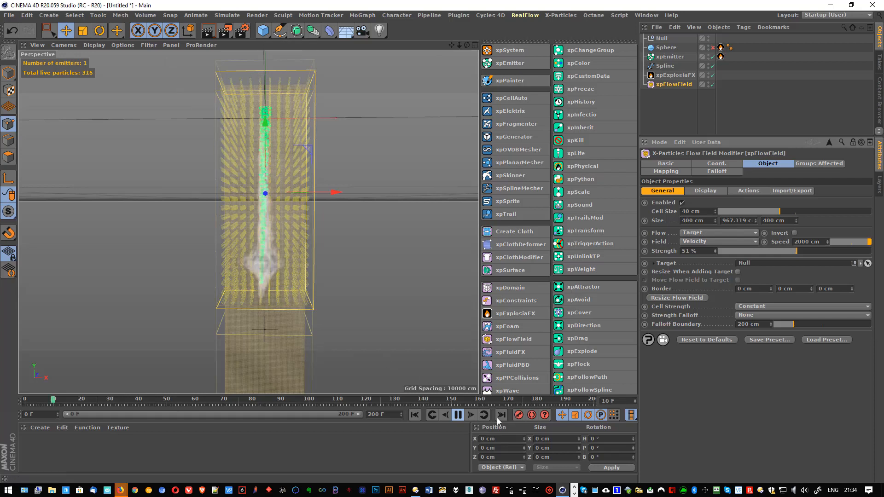
{"action": "left_click", "coordinate": [462, 416]}
- Load the material from Fire_and_Smoke_Shader.c4d and apply it to the xpExplosiaFX object
{"action": "left_click", "coordinate": [40, 428]}
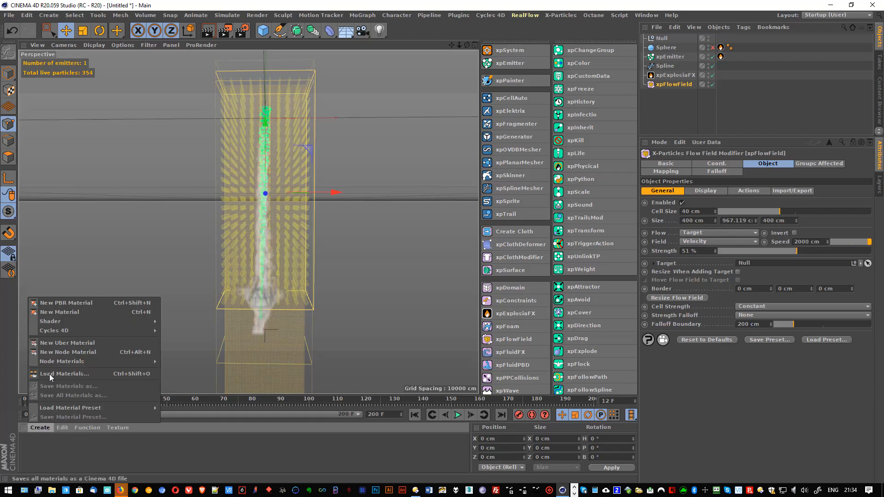
{"action": "left_click", "coordinate": [56, 373]}
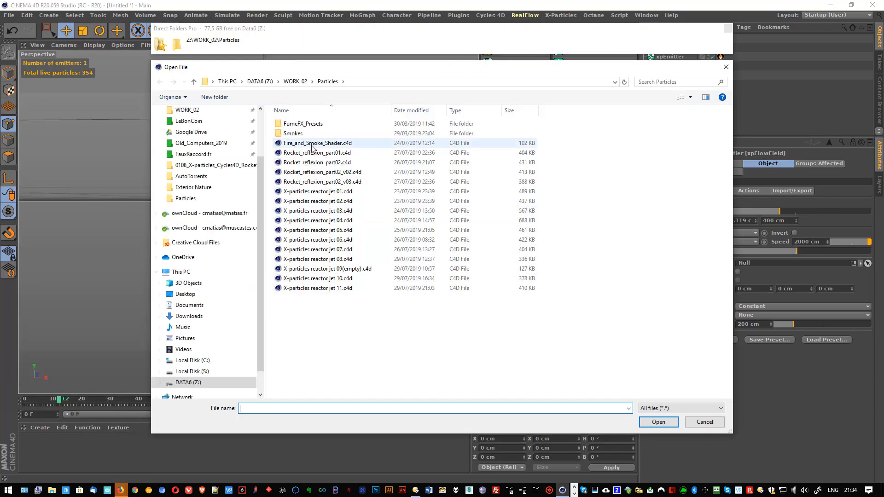
{"action": "double_click", "coordinate": [317, 143]}
{"action": "left_click_drag", "start_coordinate": [47, 453], "coordinate": [674, 76]}
{"action": "left_click", "coordinate": [675, 75]}
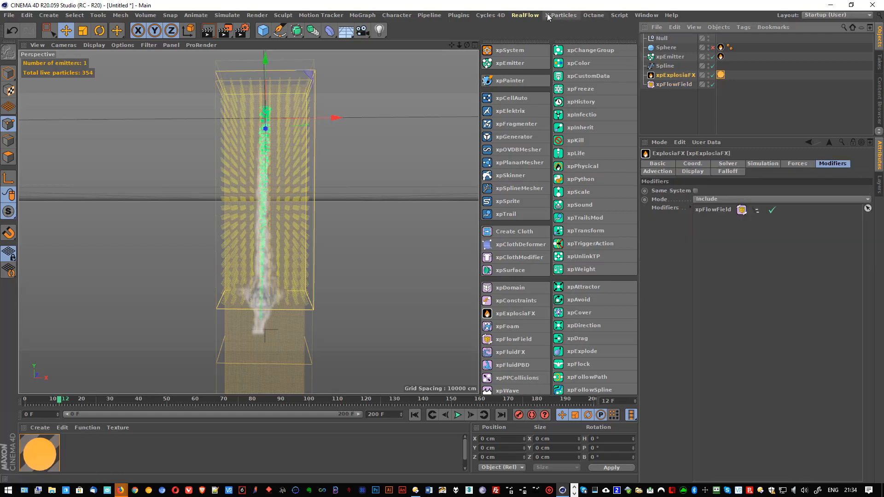
- Open the Cycles 4D Real-Time Preview, check its render devices, and move its window nearer the viewport to view the rendered jet
{"action": "left_click", "coordinate": [490, 15]}
{"action": "left_click", "coordinate": [504, 86]}
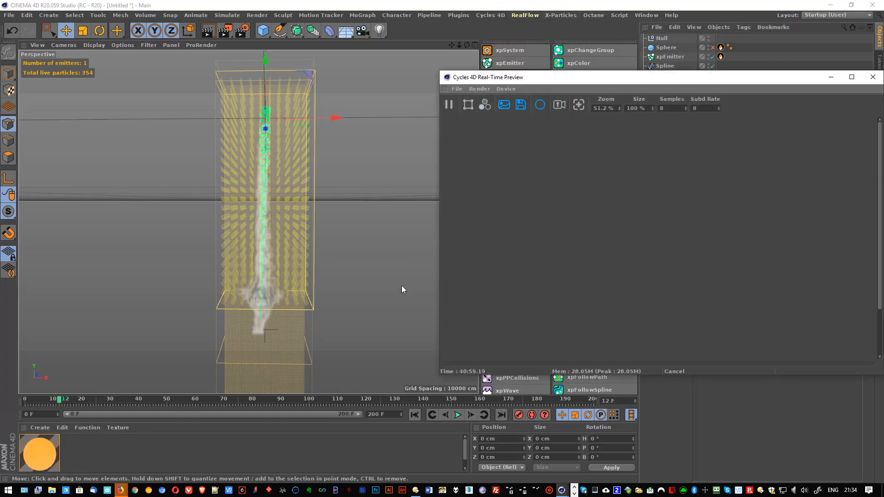
{"action": "left_click", "coordinate": [507, 89]}
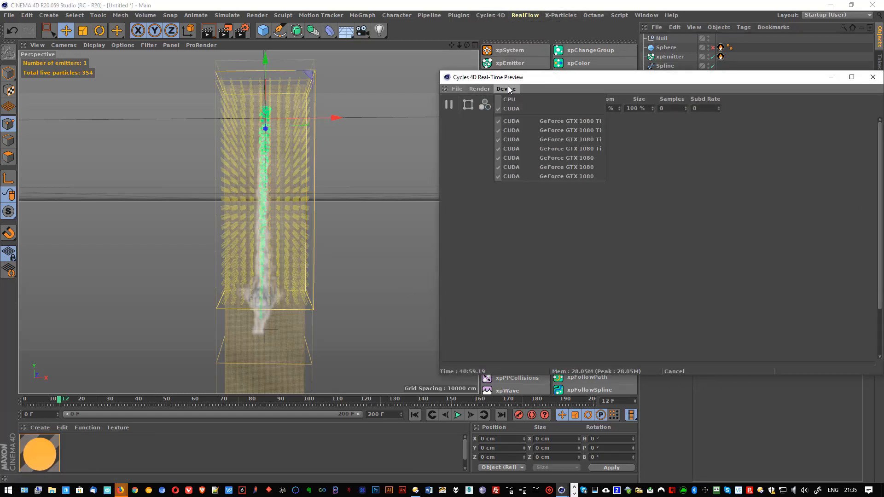
{"action": "left_click", "coordinate": [533, 79]}
{"action": "left_click_drag", "start_coordinate": [533, 79], "coordinate": [452, 74]}
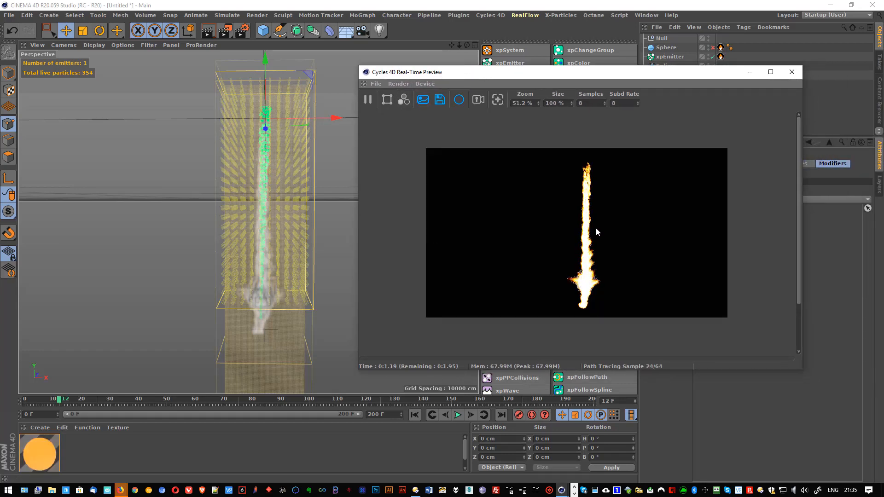
- Advance the simulation frame by frame to frame 15 while checking the rendered jet, and close the real-time preview
{"action": "left_click", "coordinate": [471, 415]}
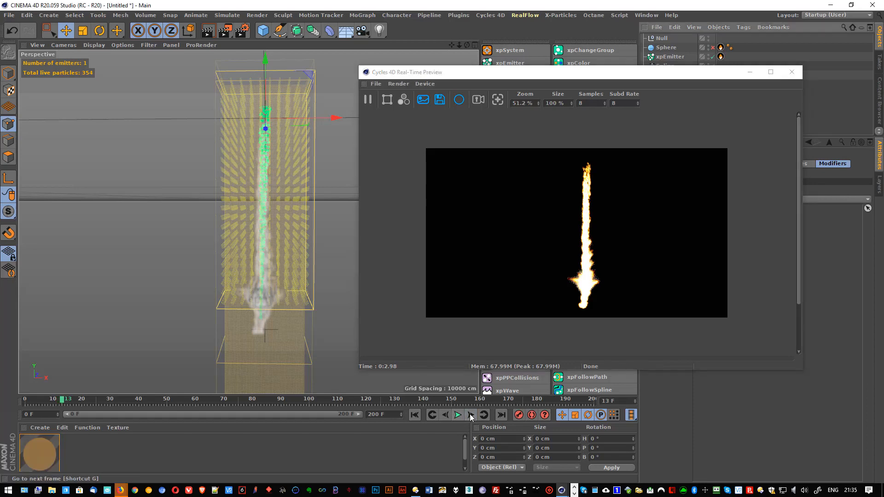
{"action": "left_click", "coordinate": [471, 415]}
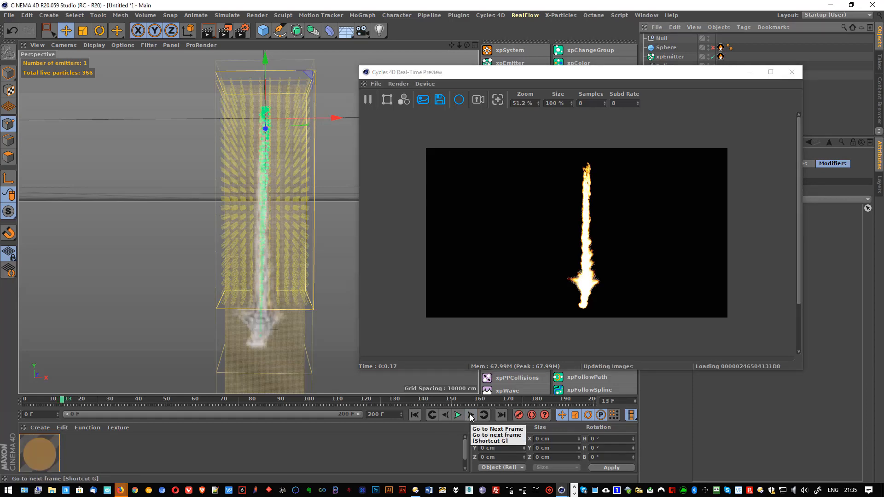
{"action": "left_click", "coordinate": [471, 415]}
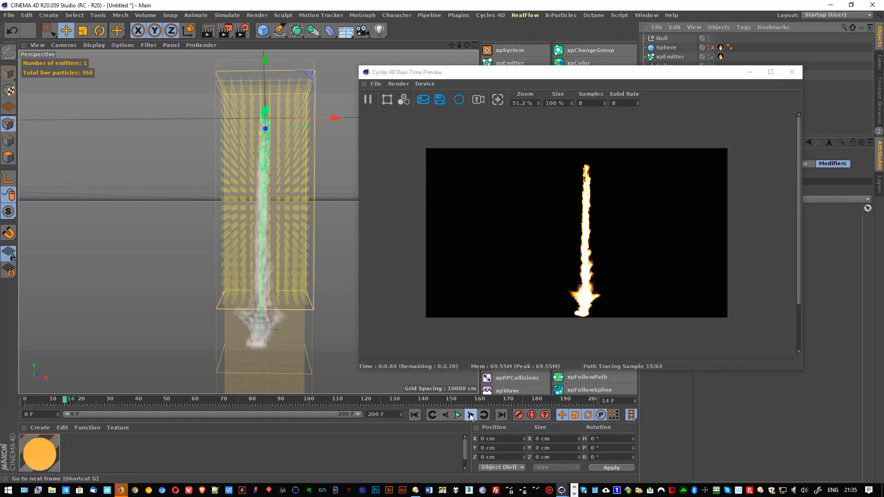
{"action": "left_click", "coordinate": [796, 73]}
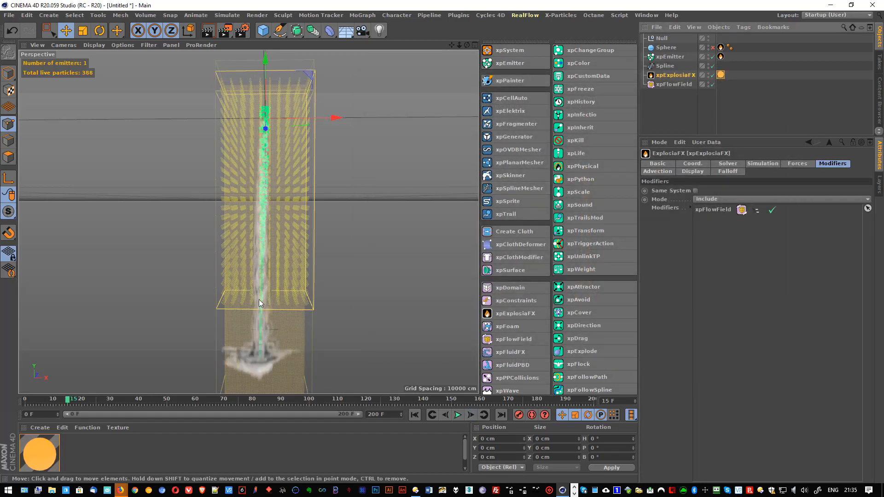
- Examine the smoke jet along its length, from the emitter through the flow field to its spreading lower end
{"action": "scroll", "coordinate": [263, 282], "scroll_direction": "up", "scroll_amount": 3}
{"action": "scroll", "coordinate": [261, 296], "scroll_direction": "down", "scroll_amount": 2}
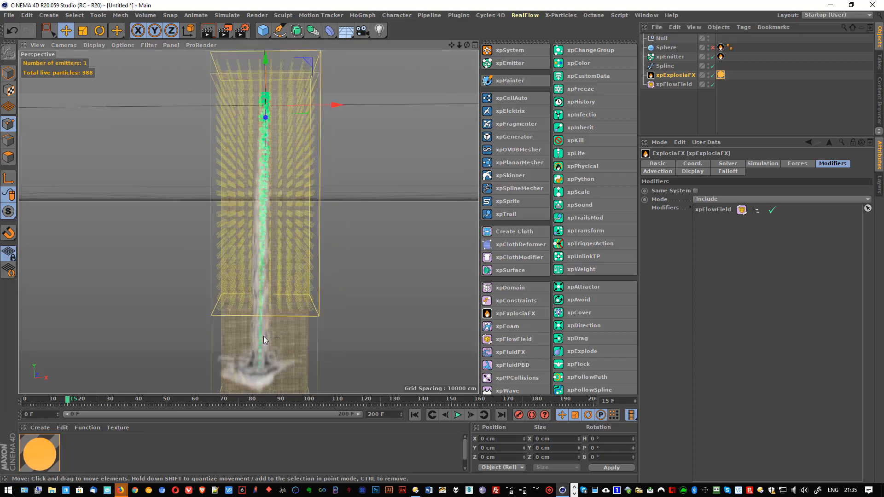
{"action": "scroll", "coordinate": [263, 340], "scroll_direction": "up", "scroll_amount": 5}
{"action": "scroll", "coordinate": [291, 195], "scroll_direction": "down", "scroll_amount": 4}
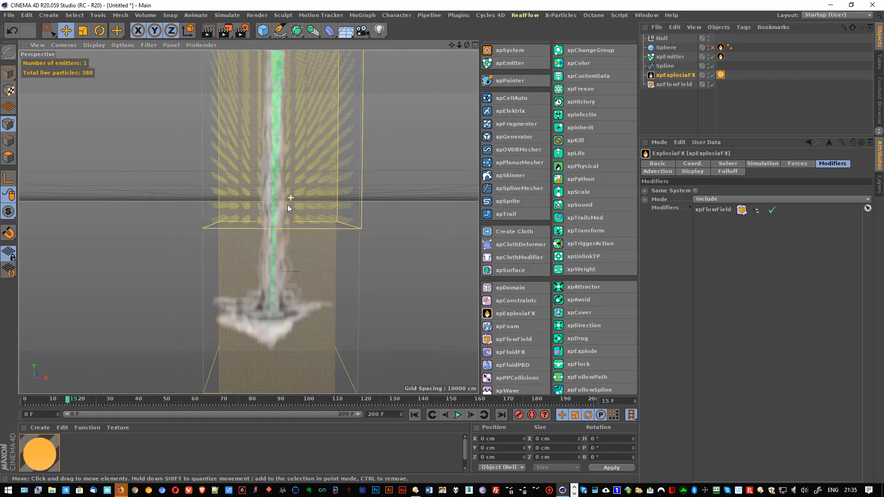
{"action": "scroll", "coordinate": [348, 149], "scroll_direction": "up", "scroll_amount": 3}
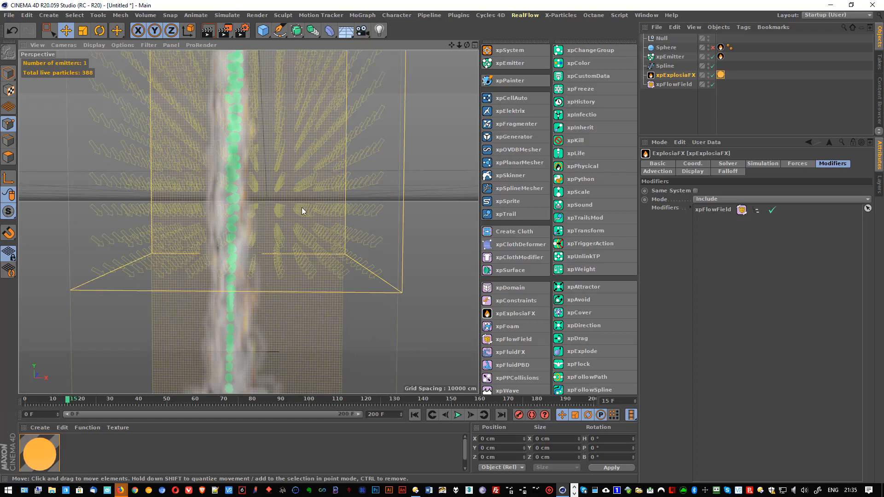
{"action": "scroll", "coordinate": [252, 183], "scroll_direction": "down", "scroll_amount": 2}
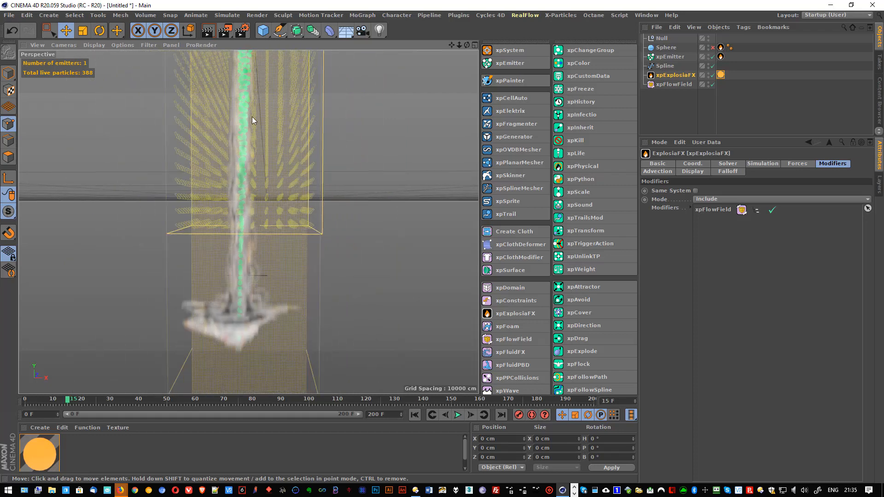
{"action": "middle_click_drag", "start_coordinate": [249, 92], "coordinate": [267, 246], "text": "alt"}
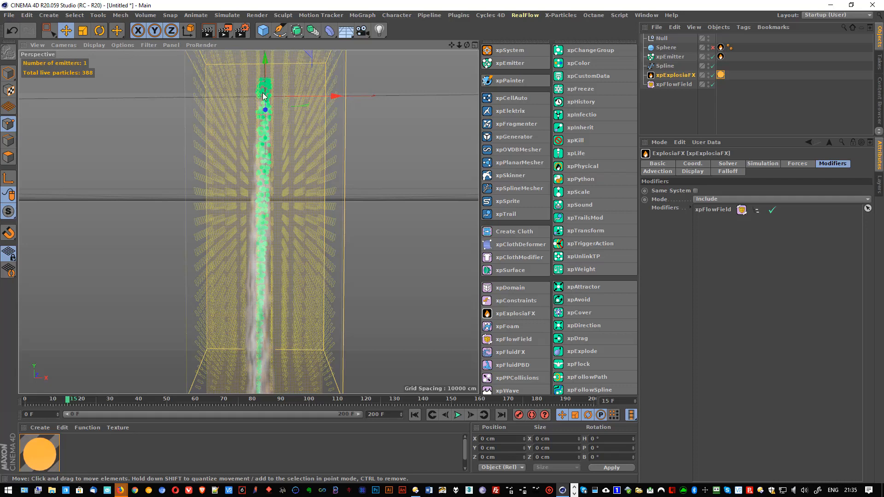
{"action": "scroll", "coordinate": [269, 249], "scroll_direction": "down", "scroll_amount": 3}
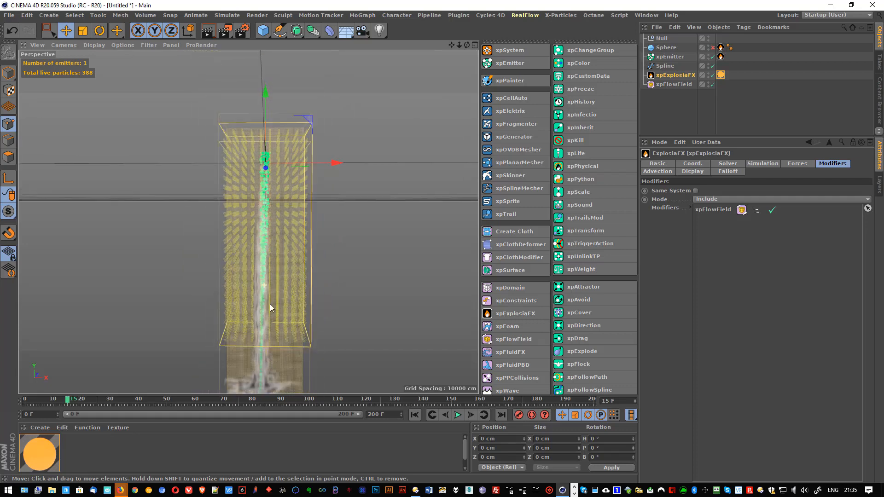
{"action": "middle_click_drag", "start_coordinate": [270, 304], "coordinate": [275, 192], "text": "alt"}
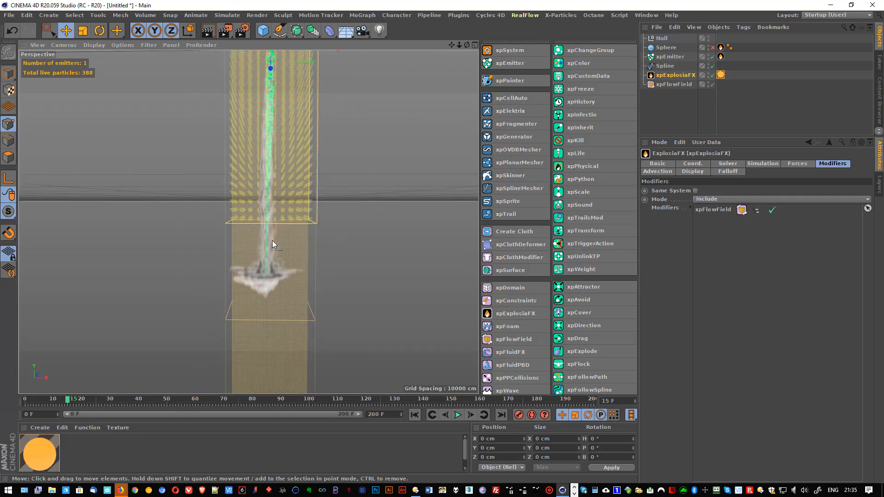
{"action": "scroll", "coordinate": [270, 249], "scroll_direction": "up", "scroll_amount": 4}
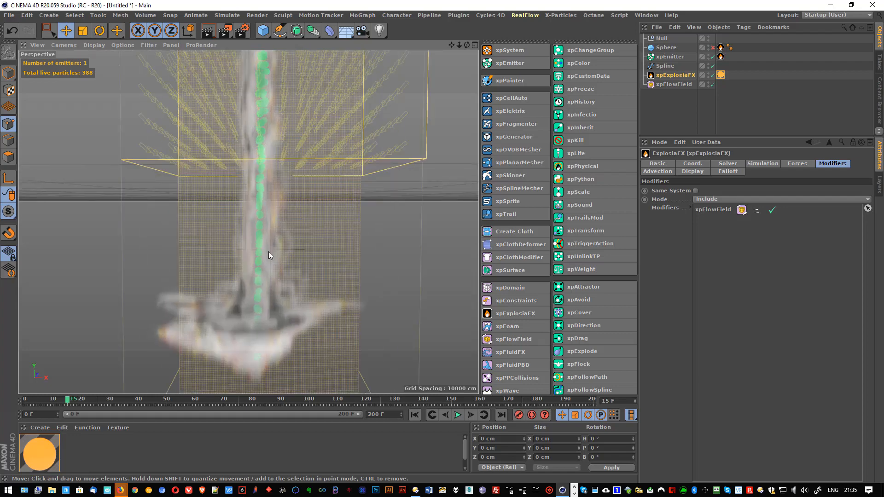
{"action": "scroll", "coordinate": [275, 200], "scroll_direction": "down", "scroll_amount": 4}
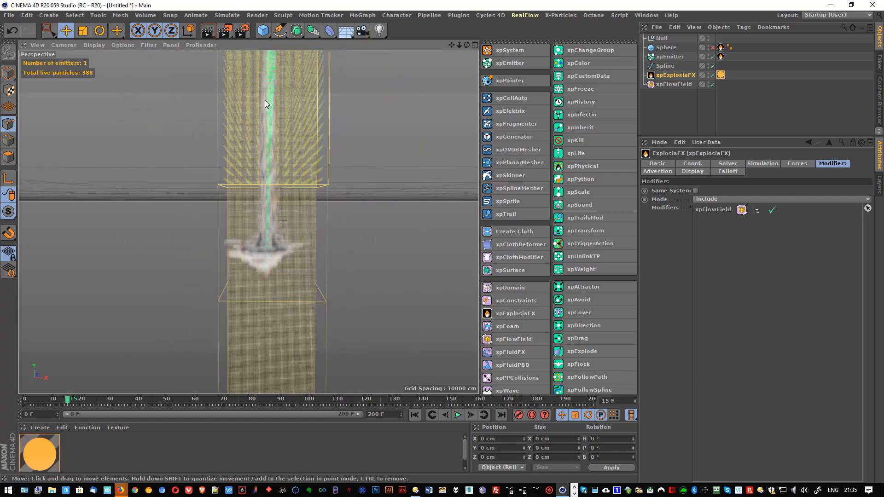
{"action": "middle_click_drag", "start_coordinate": [273, 142], "coordinate": [270, 285], "text": "alt"}
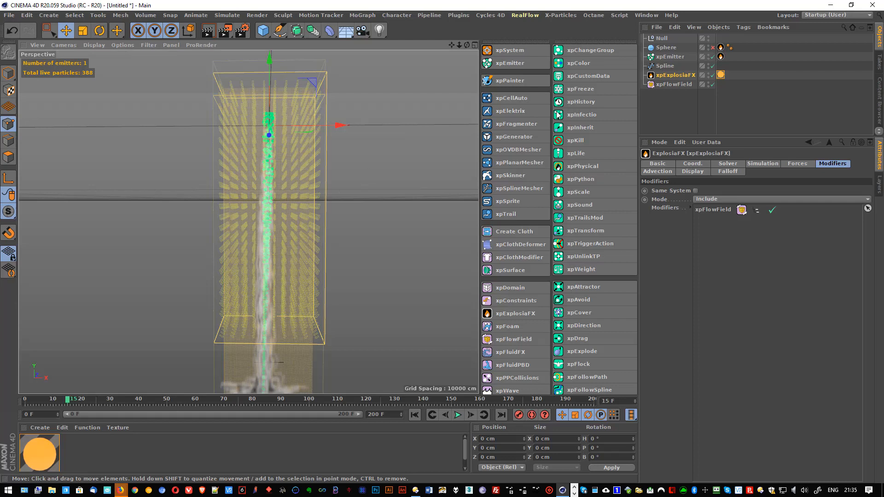
- Set the xpEmitter's cone angle to 23° and replay the simulation from the start to frame 9
{"action": "left_click", "coordinate": [678, 56]}
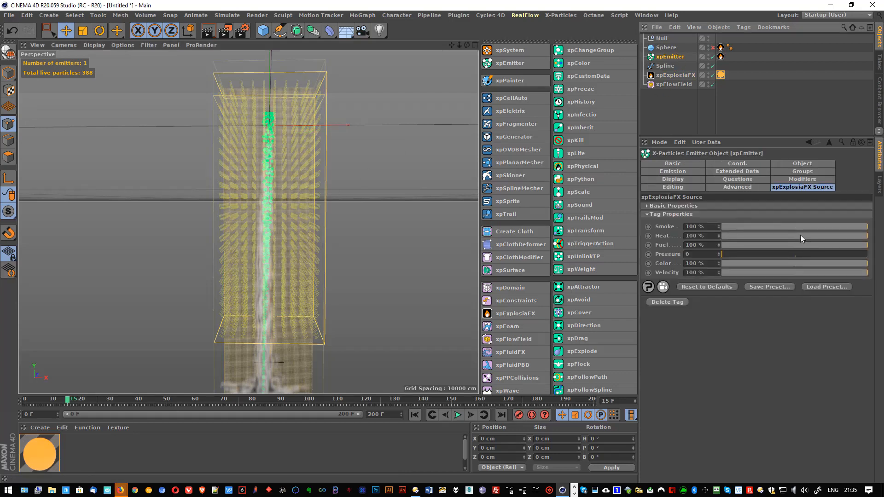
{"action": "left_click", "coordinate": [681, 171]}
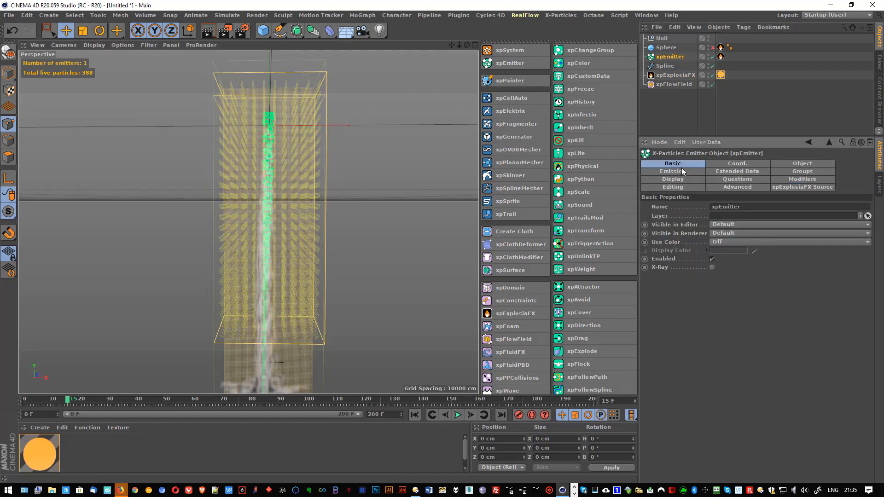
{"action": "left_click", "coordinate": [798, 164]}
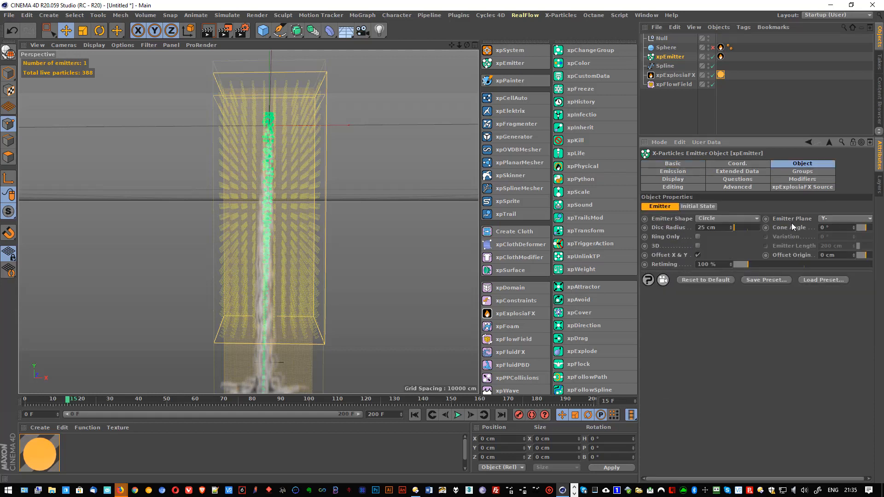
{"action": "left_click_drag", "start_coordinate": [867, 229], "coordinate": [870, 229]}
{"action": "left_click", "coordinate": [415, 415]}
{"action": "left_click", "coordinate": [458, 415]}
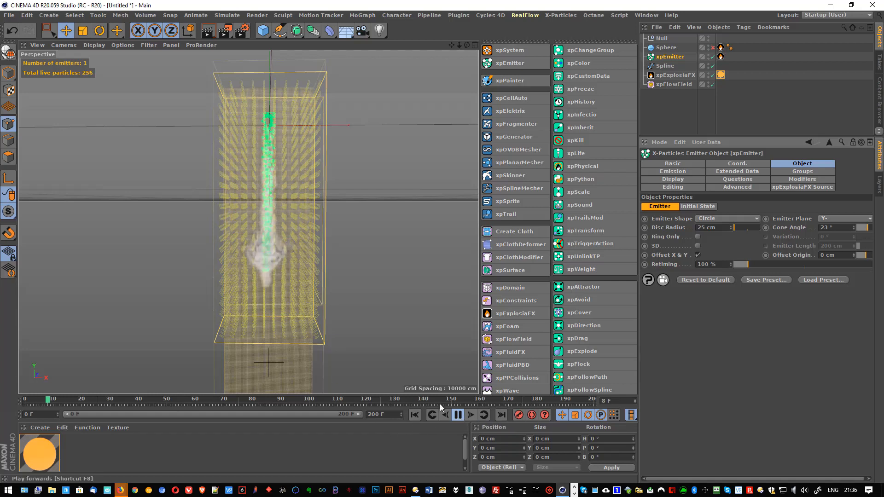
{"action": "key", "text": "F8"}
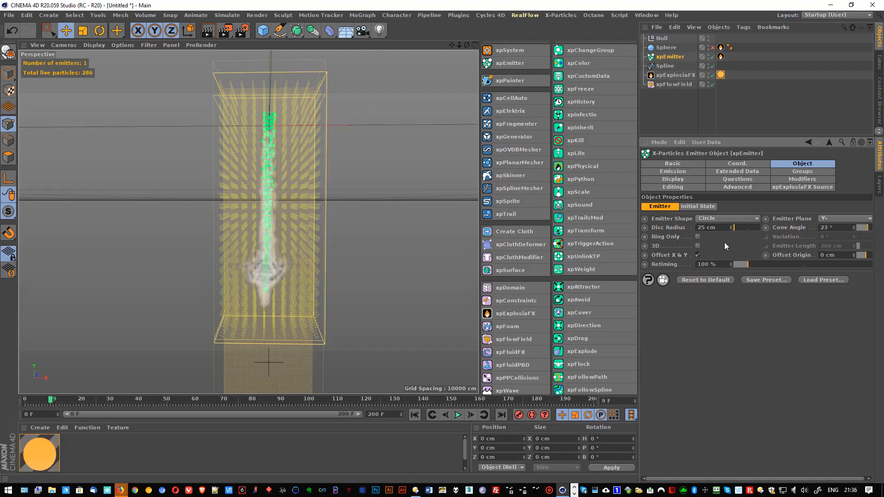
- Widen the emitter's settings area, set the cone angle to 49°, and briefly replay the simulation from the start
{"action": "left_click_drag", "start_coordinate": [639, 241], "coordinate": [608, 244]}
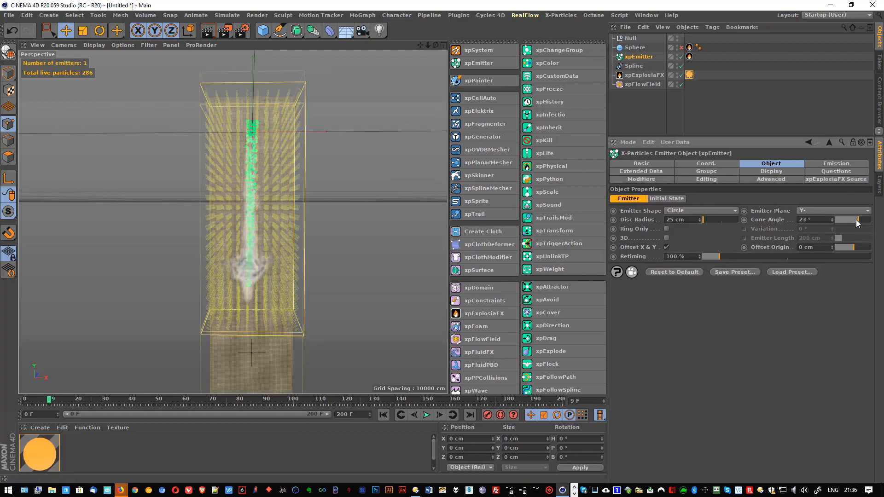
{"action": "mouse_move", "coordinate": [856, 220]}
{"action": "left_mouse_down"}
{"action": "mouse_move", "coordinate": [871, 220]}
{"action": "mouse_move", "coordinate": [864, 220]}
{"action": "left_mouse_up"}
{"action": "left_click", "coordinate": [383, 415]}
{"action": "left_click", "coordinate": [426, 415]}
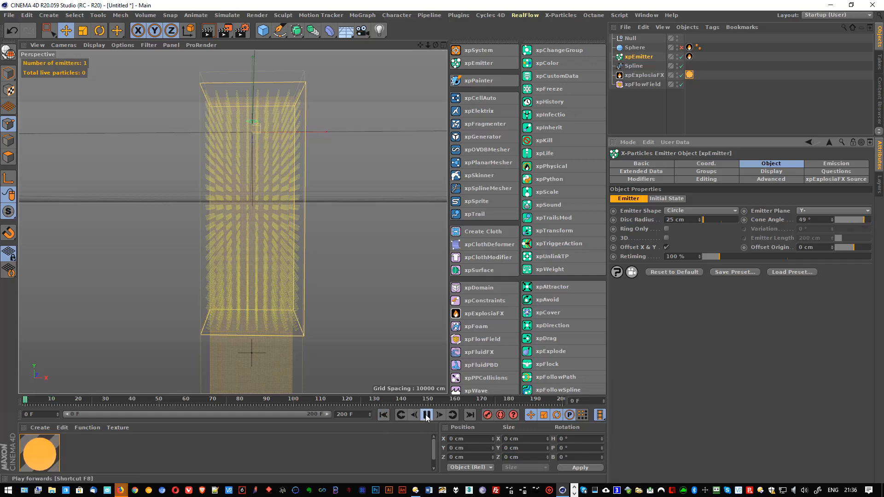
{"action": "left_click", "coordinate": [426, 415]}
- Set the xpEmitter's cone angle to 73° and replay the simulation to frame 4
{"action": "left_click_drag", "start_coordinate": [864, 220], "coordinate": [871, 221]}
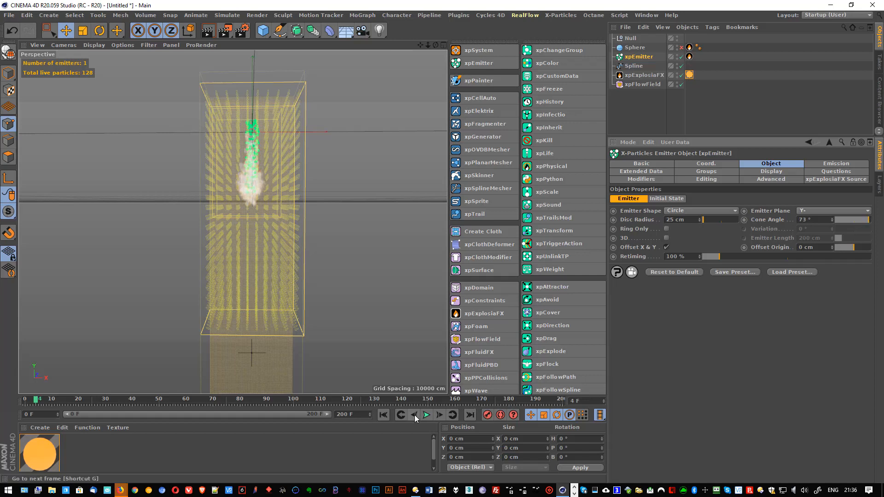
{"action": "left_click", "coordinate": [384, 415]}
{"action": "left_click", "coordinate": [427, 415]}
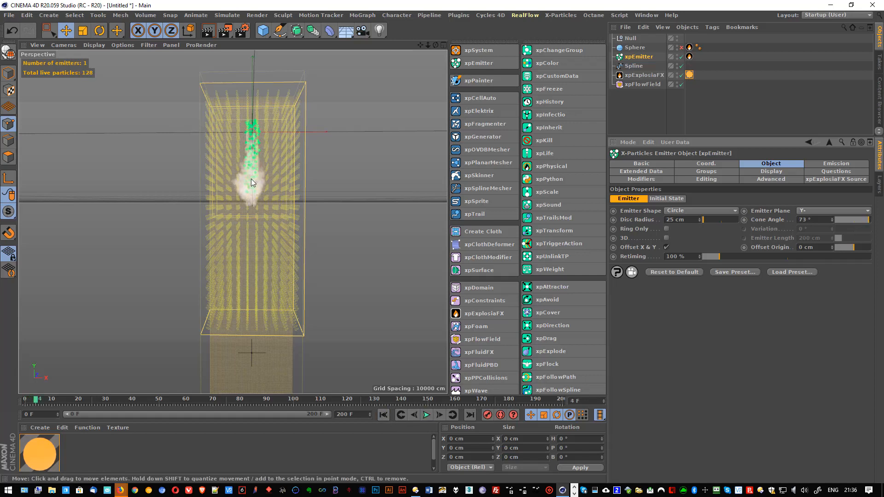
- Disable the xpFlowField and replay the simulation from the start to frame 38
{"action": "left_click", "coordinate": [681, 85]}
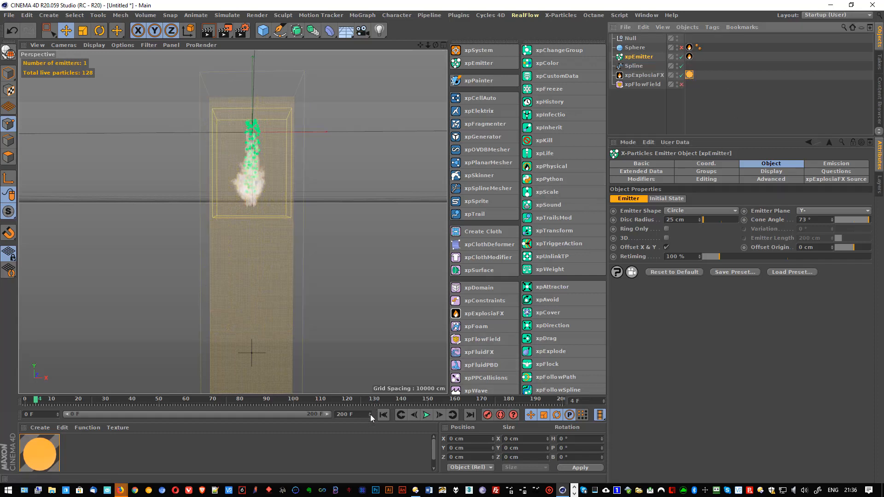
{"action": "left_click", "coordinate": [387, 415]}
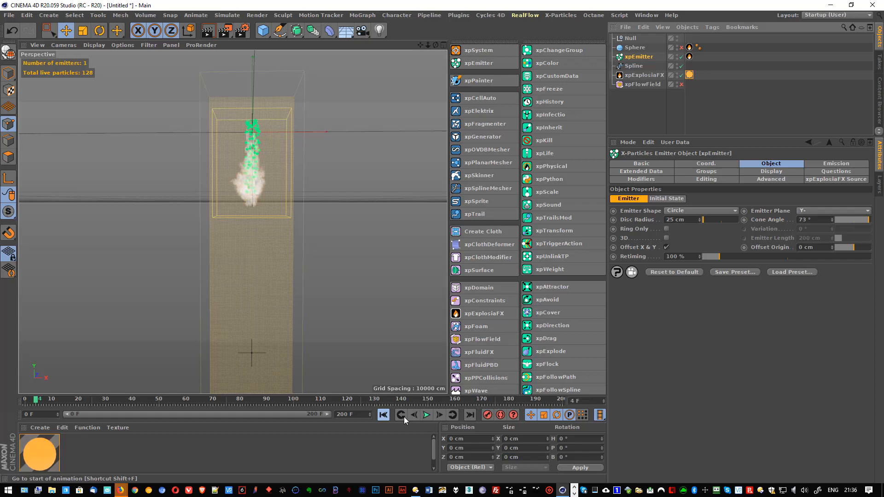
{"action": "left_click", "coordinate": [427, 415]}
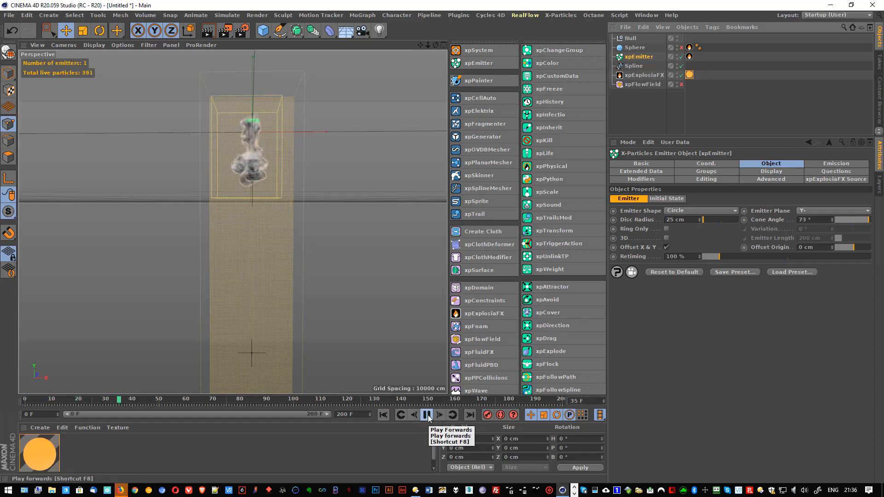
{"action": "left_click", "coordinate": [427, 415]}
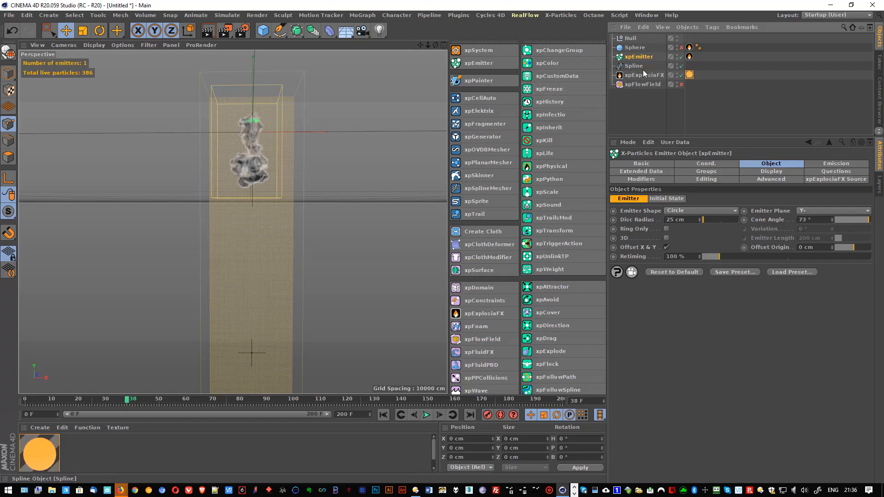
- Set the xpEmitter's particle speed to 100 cm and replay the simulation from the start to frame 15
{"action": "left_click", "coordinate": [836, 163]}
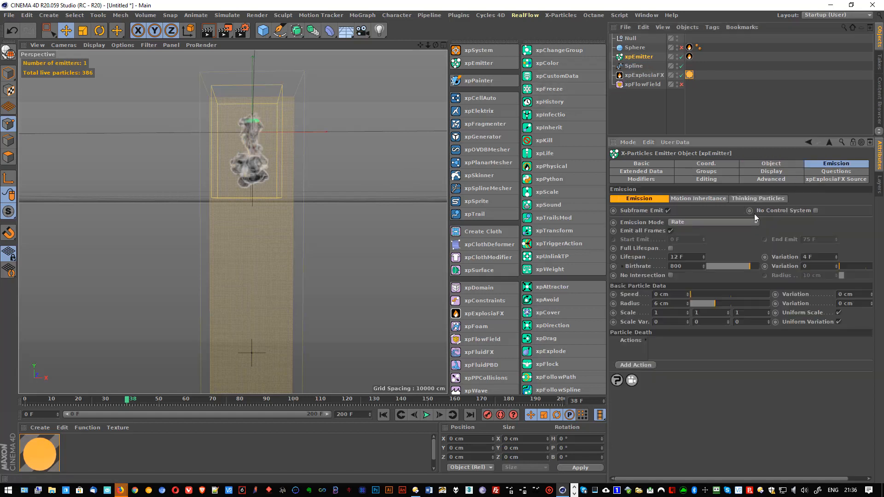
{"action": "type", "text": "100"}
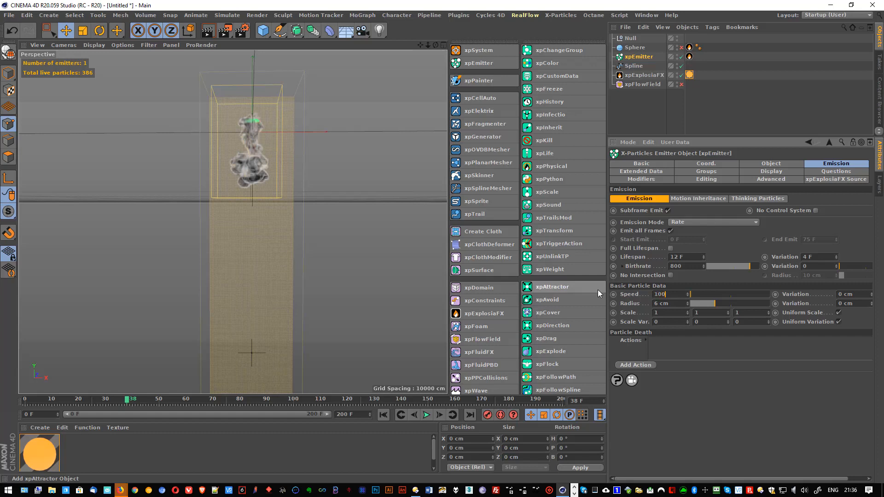
{"action": "key", "text": "Return"}
{"action": "left_click", "coordinate": [383, 415]}
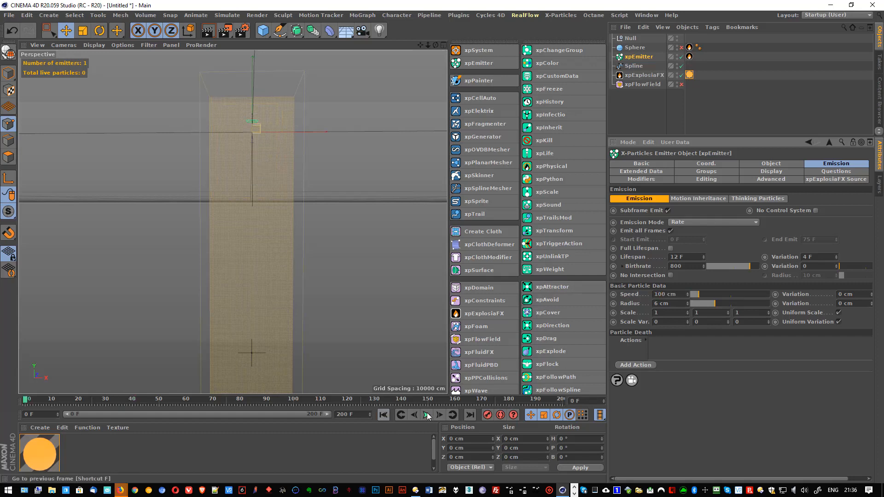
{"action": "left_click", "coordinate": [426, 415]}
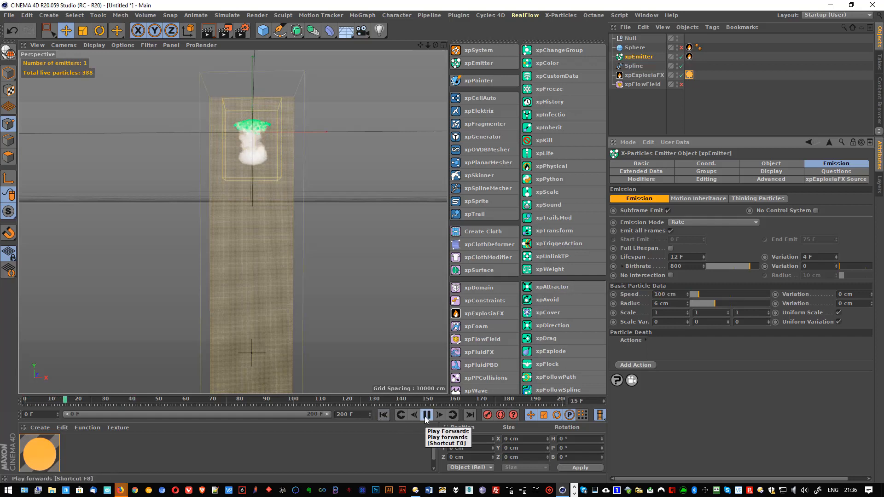
{"action": "left_click", "coordinate": [426, 415]}
- Continue the simulation to frame 29 and examine how the smoke spreads beneath the emitter
{"action": "scroll", "coordinate": [245, 117], "scroll_direction": "up", "scroll_amount": 10}
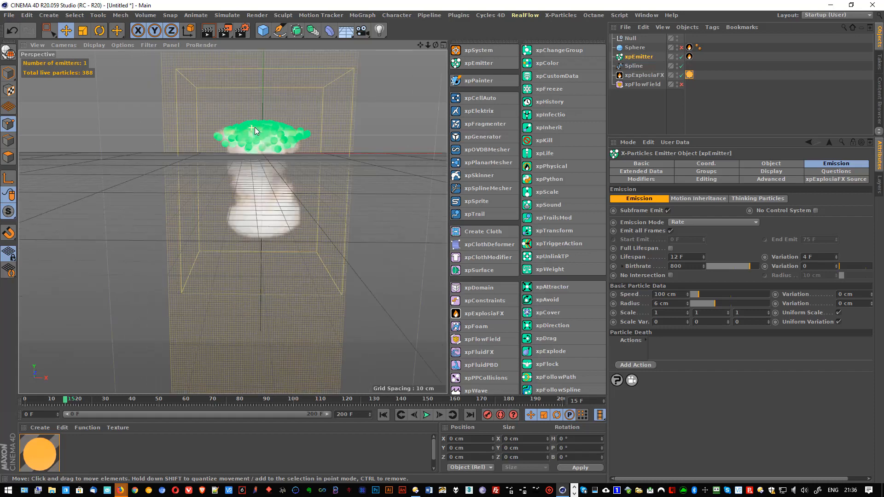
{"action": "left_click", "coordinate": [427, 414]}
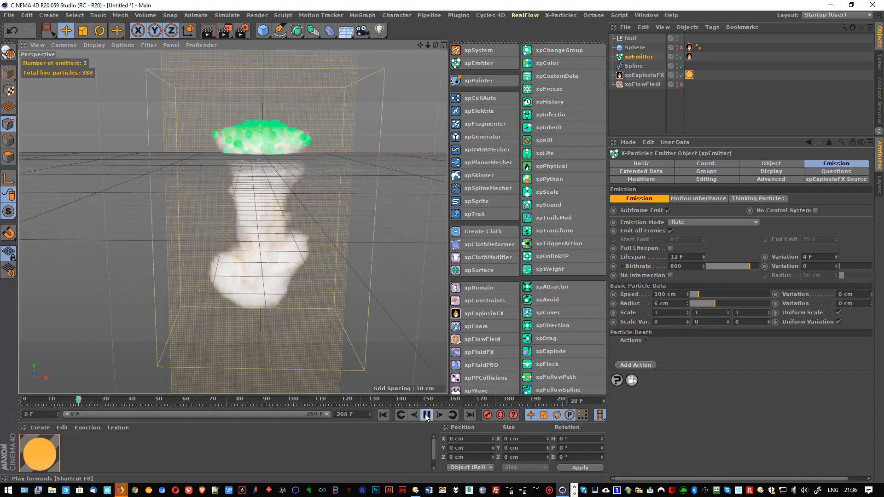
{"action": "left_click", "coordinate": [427, 415]}
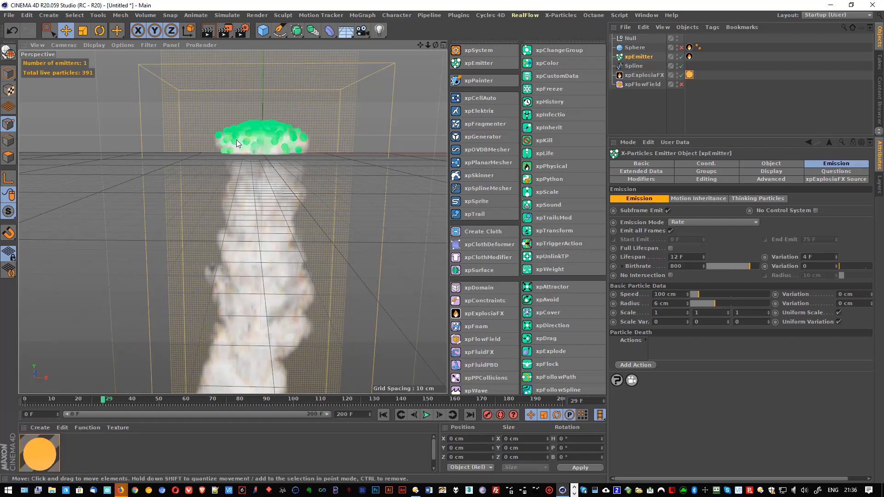
{"action": "left_click_drag", "start_coordinate": [243, 300], "coordinate": [265, 203], "text": "alt"}
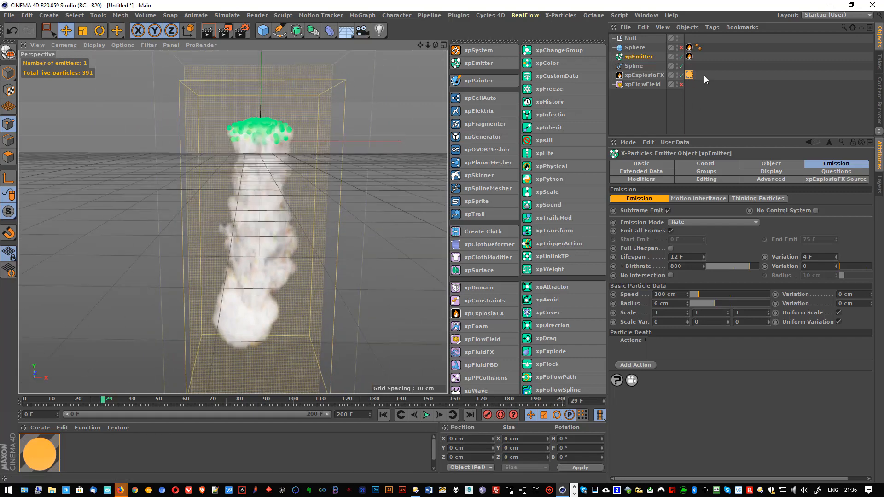
- Re-enable the xpFlowField, replay the simulation to frame 5, and check the emitter's xpExplosiaFX Source settings
{"action": "left_click", "coordinate": [682, 84]}
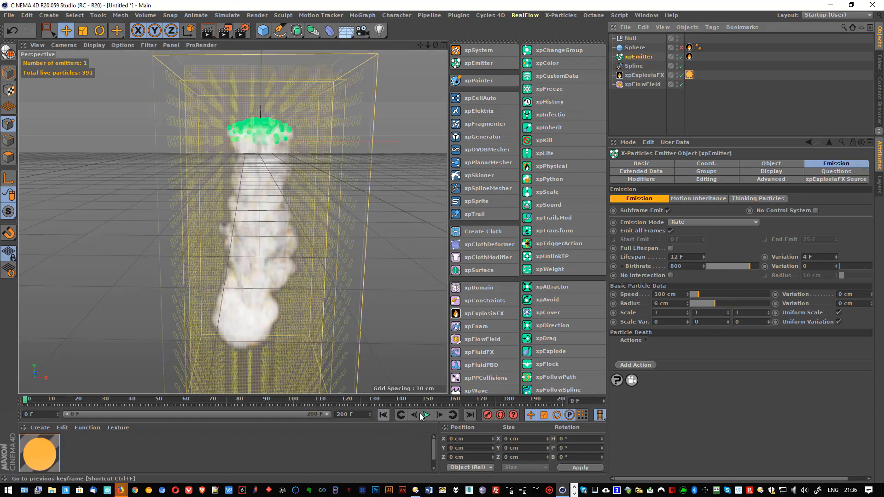
{"action": "left_click", "coordinate": [383, 415]}
{"action": "left_click", "coordinate": [426, 415]}
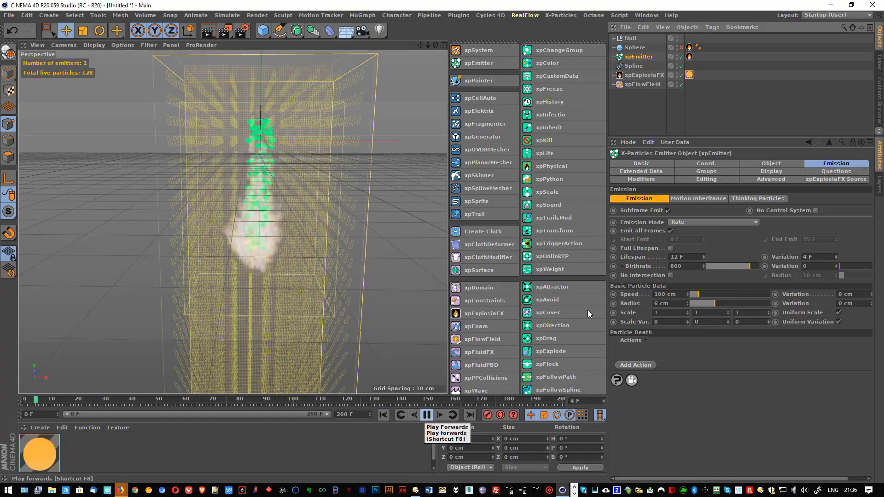
{"action": "left_click", "coordinate": [836, 179]}
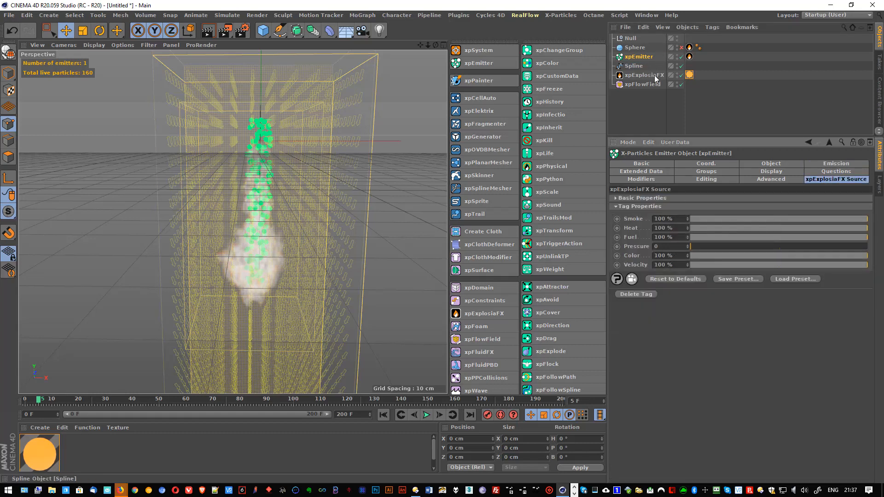
{"action": "left_click", "coordinate": [644, 58]}
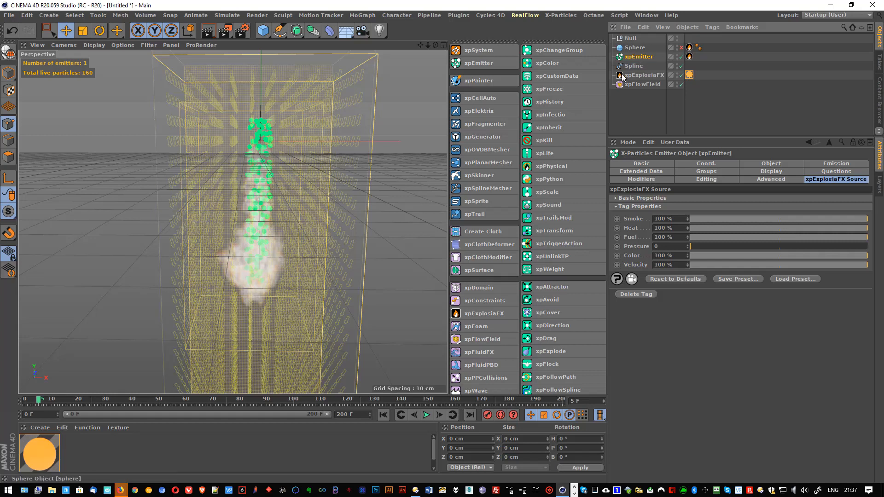
- Set the xpFlowField's strength to 20% and replay the simulation from the start
{"action": "left_click", "coordinate": [638, 86]}
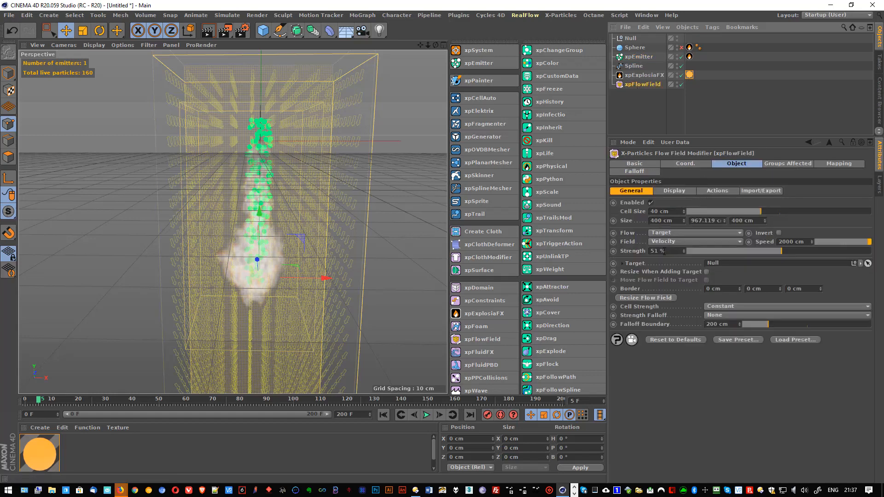
{"action": "left_click_drag", "start_coordinate": [780, 251], "coordinate": [733, 253]}
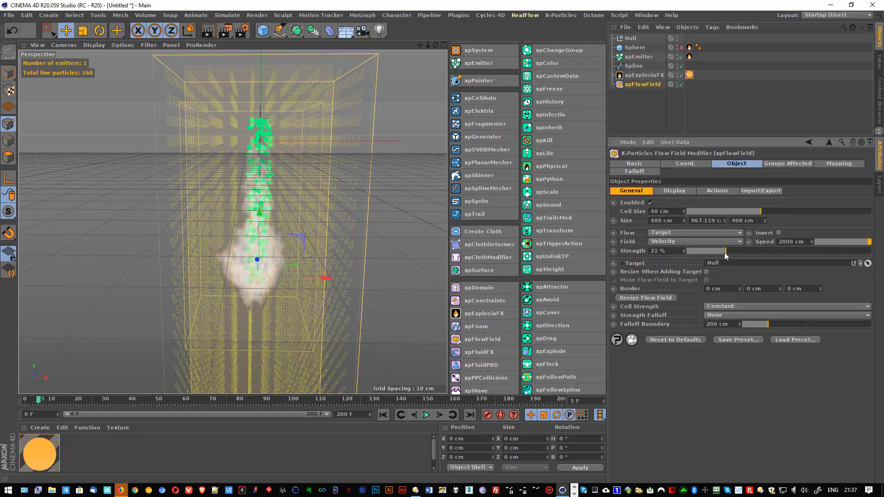
{"action": "left_click", "coordinate": [383, 414]}
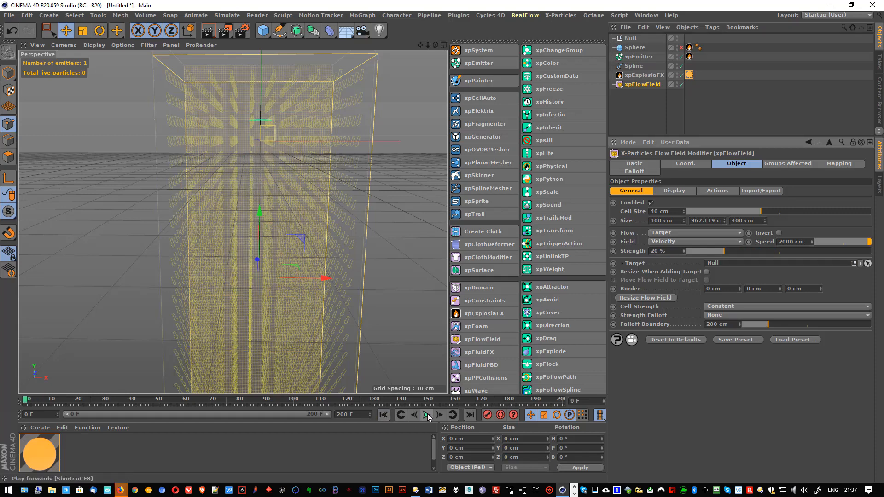
{"action": "left_click", "coordinate": [427, 415]}
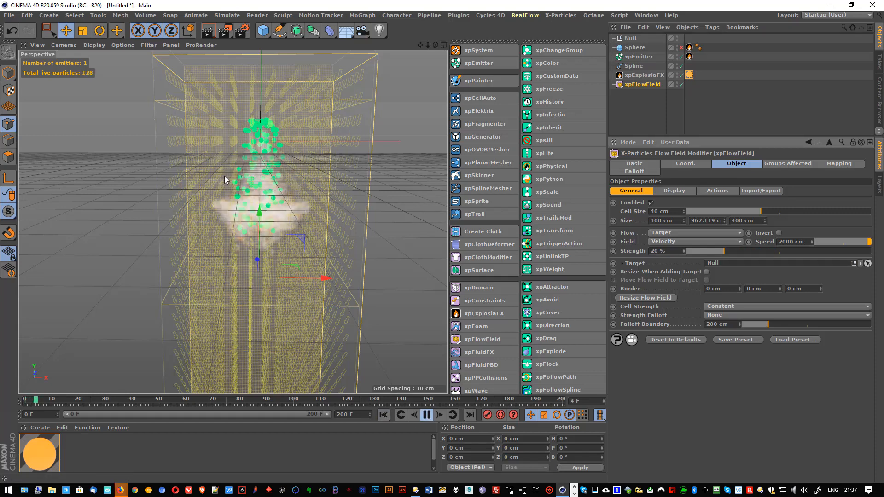
- Let the simulation run to frame 13 and examine the smoke jet along the flow field to its lower end
{"action": "scroll", "coordinate": [269, 257], "scroll_direction": "down", "scroll_amount": 3}
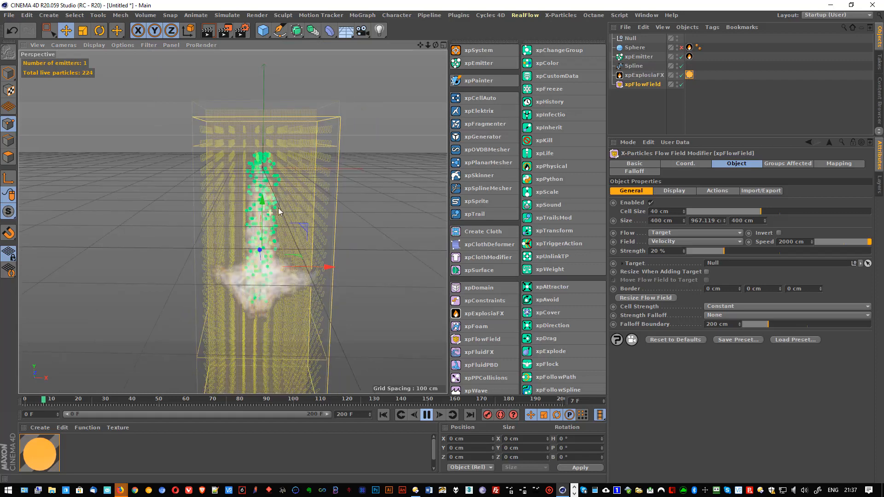
{"action": "scroll", "coordinate": [271, 289], "scroll_direction": "down", "scroll_amount": 1}
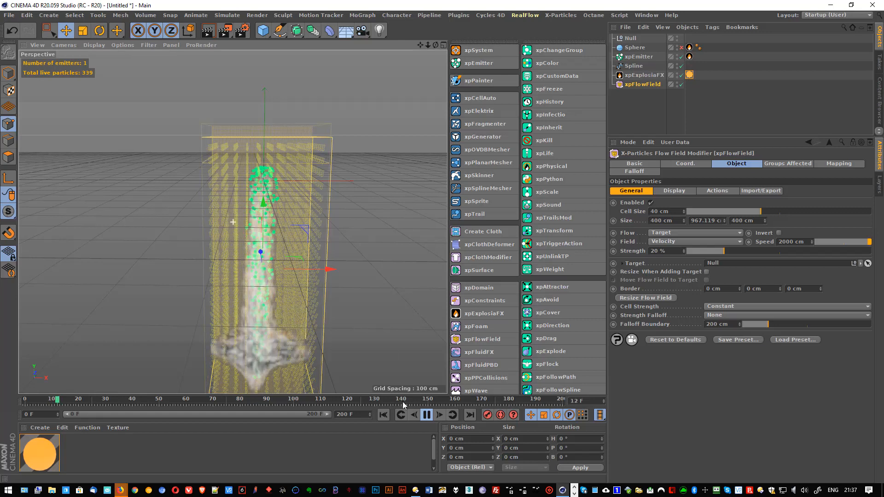
{"action": "left_click", "coordinate": [425, 418]}
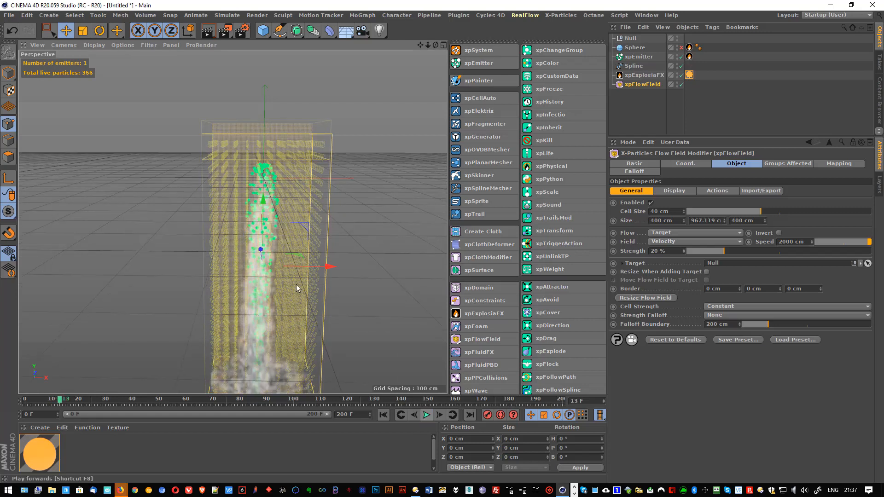
{"action": "middle_click_drag", "start_coordinate": [253, 214], "coordinate": [238, 99], "text": "alt"}
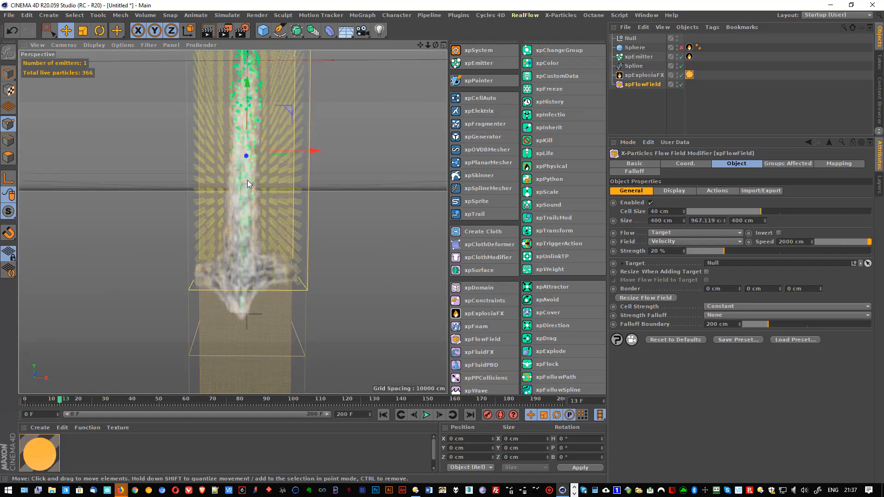
{"action": "scroll", "coordinate": [247, 181], "scroll_direction": "down", "scroll_amount": 3}
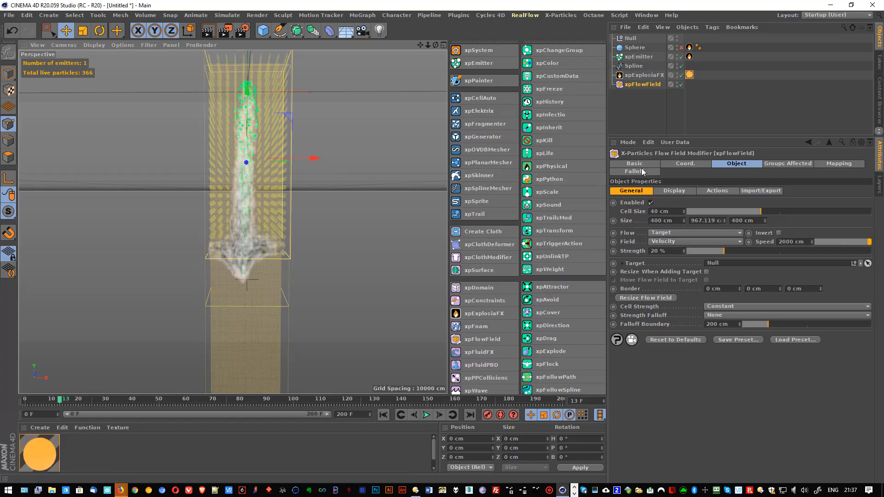
- Disable the xpFlowField and xpExplosiaFX objects
{"action": "left_click", "coordinate": [681, 84]}
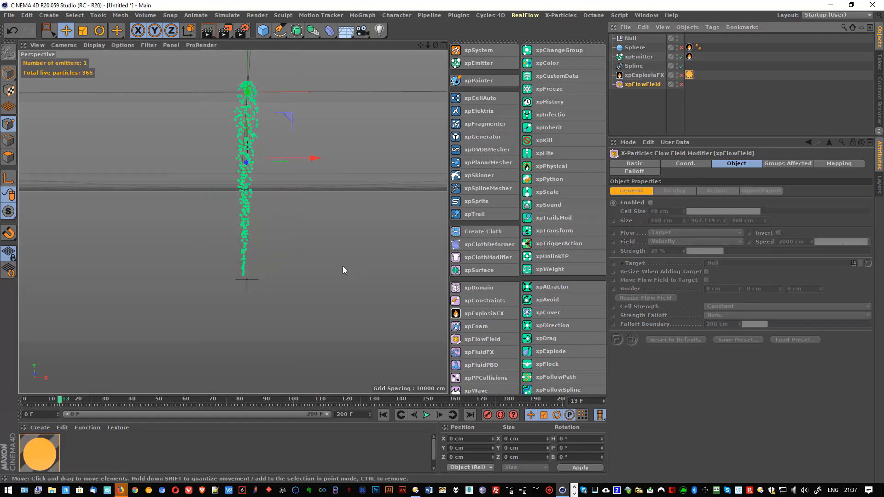
- Replay the emitter's particles from the start with the xpFlowField disabled and examine their spread
{"action": "left_click_drag", "start_coordinate": [258, 269], "coordinate": [252, 217], "text": "alt"}
{"action": "left_click_drag", "start_coordinate": [263, 115], "coordinate": [270, 172], "text": "alt"}
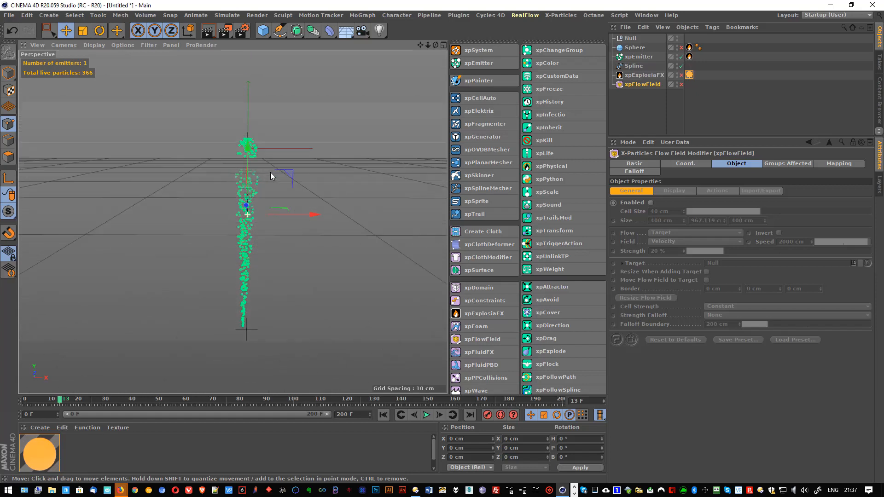
{"action": "left_click_drag", "start_coordinate": [269, 212], "coordinate": [268, 222], "text": "alt"}
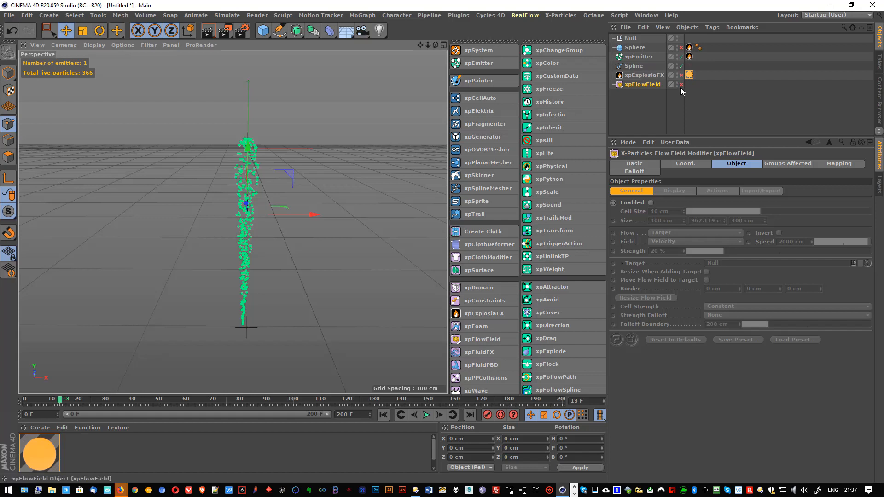
{"action": "left_click", "coordinate": [384, 415]}
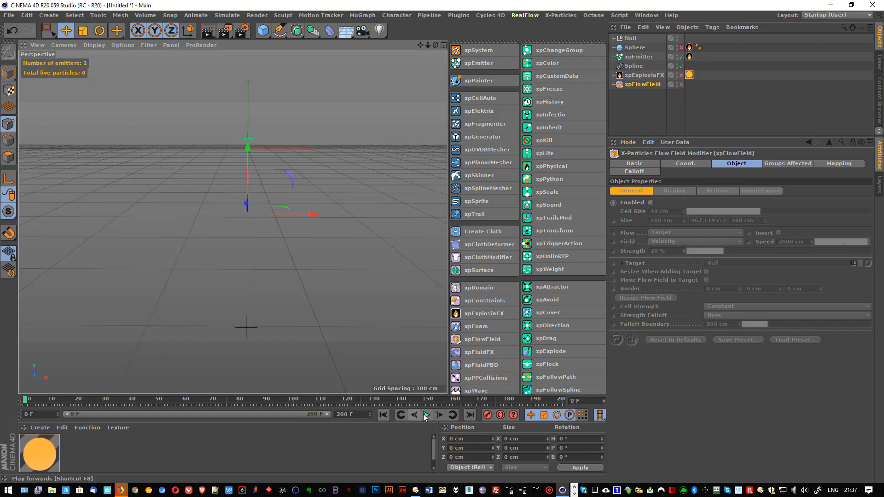
{"action": "left_click", "coordinate": [426, 415]}
{"action": "left_click", "coordinate": [426, 415]}
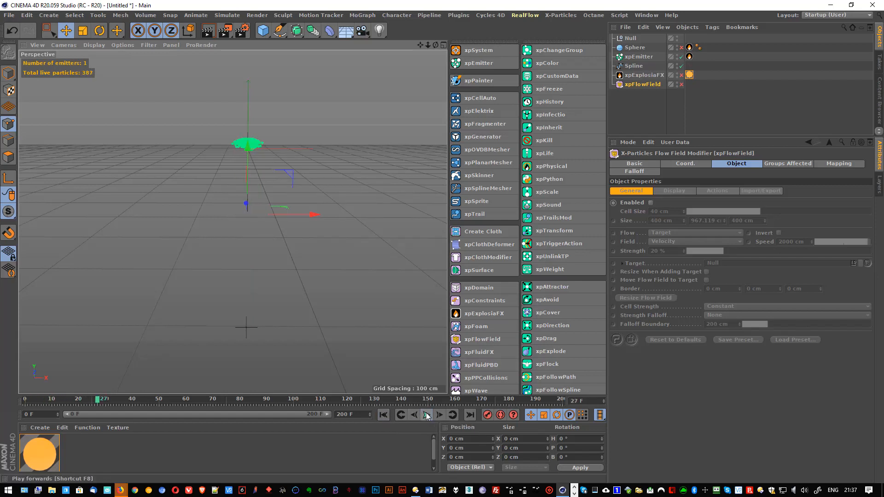
{"action": "left_click", "coordinate": [427, 415]}
- Raise the xpEmitter's particle speed to about 649 cm during playback, then stop at frame 158
{"action": "left_click", "coordinate": [640, 56]}
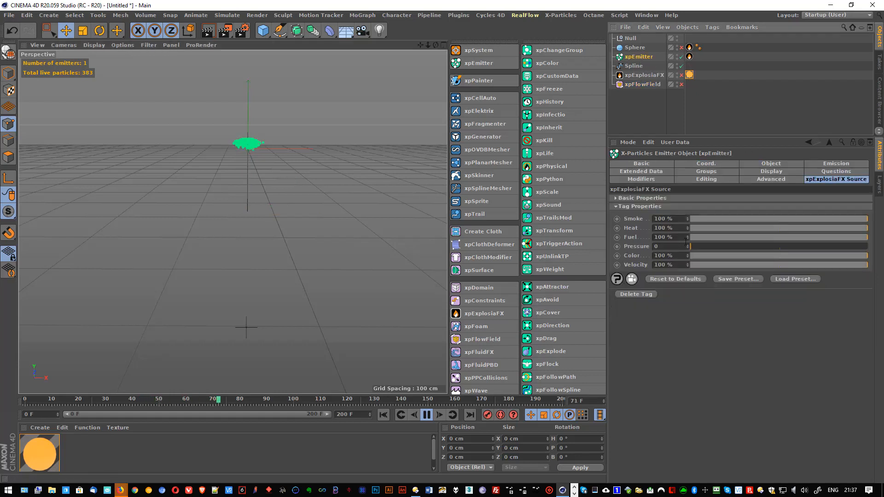
{"action": "left_click", "coordinate": [822, 164]}
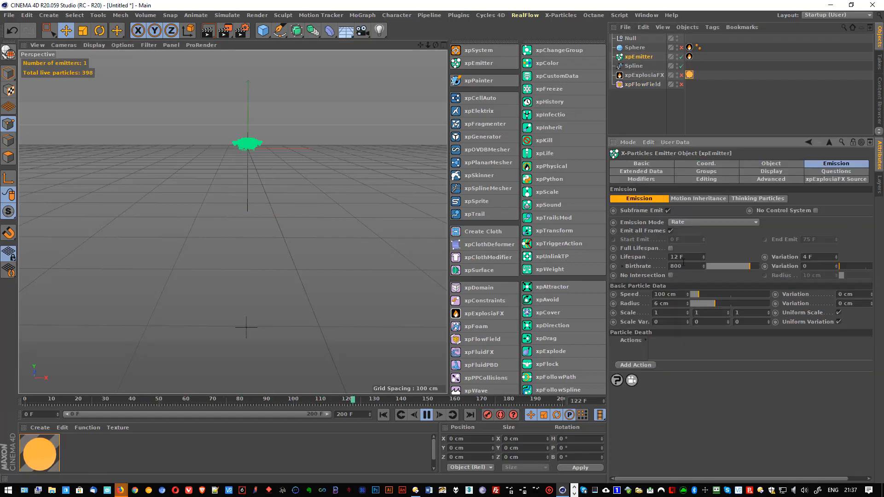
{"action": "left_click", "coordinate": [743, 292]}
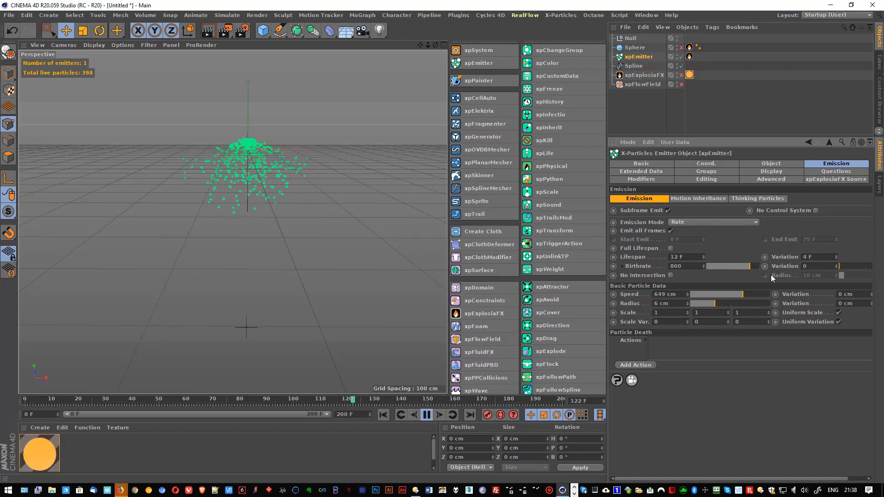
{"action": "left_click", "coordinate": [427, 415]}
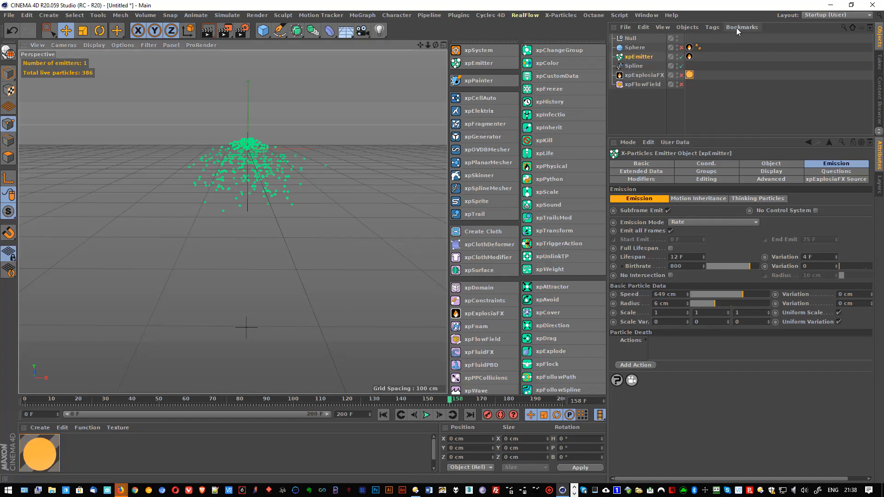
- Re-enable the xpFlowField and replay the particles from the start to frame 18
{"action": "left_click", "coordinate": [681, 84]}
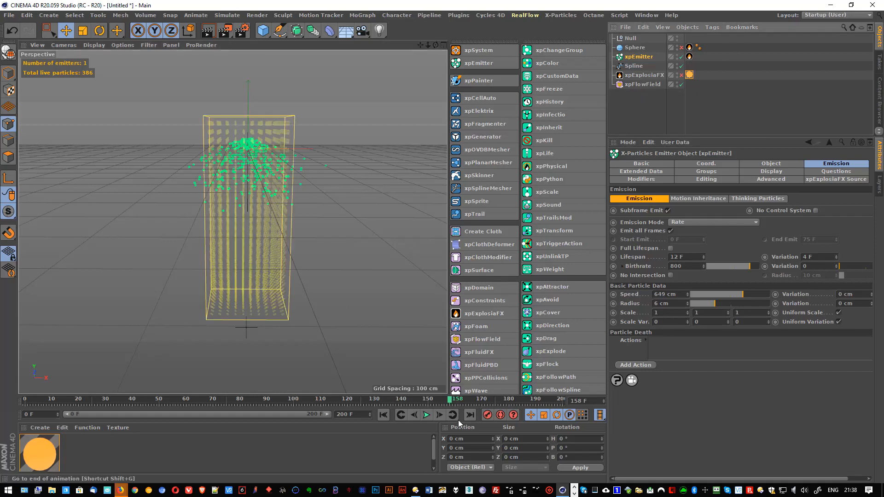
{"action": "left_click", "coordinate": [383, 415]}
{"action": "left_click", "coordinate": [427, 415]}
{"action": "left_click", "coordinate": [428, 415]}
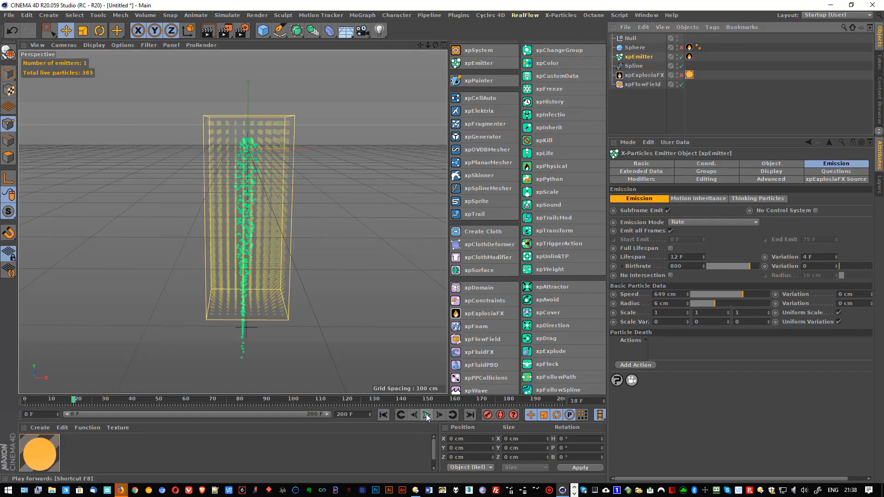
- Try lowering the xpFlowField's strength to 1% while the particles play back
{"action": "left_click", "coordinate": [642, 84]}
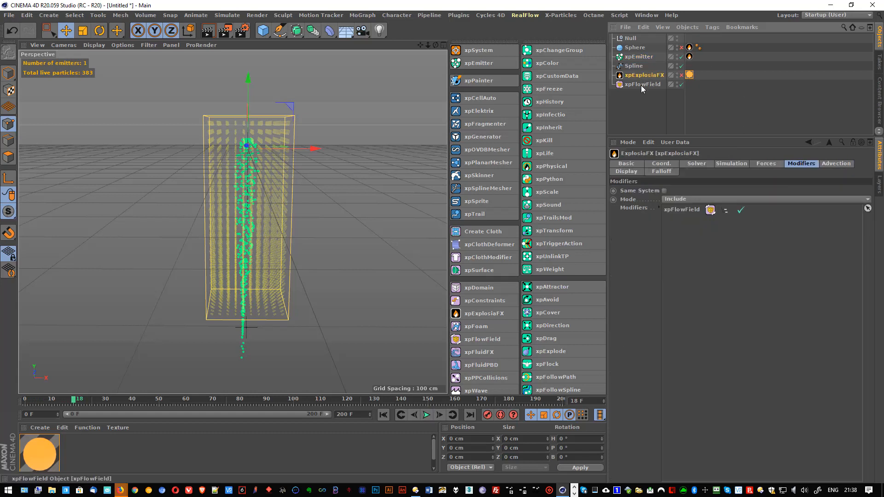
{"action": "left_click", "coordinate": [427, 415]}
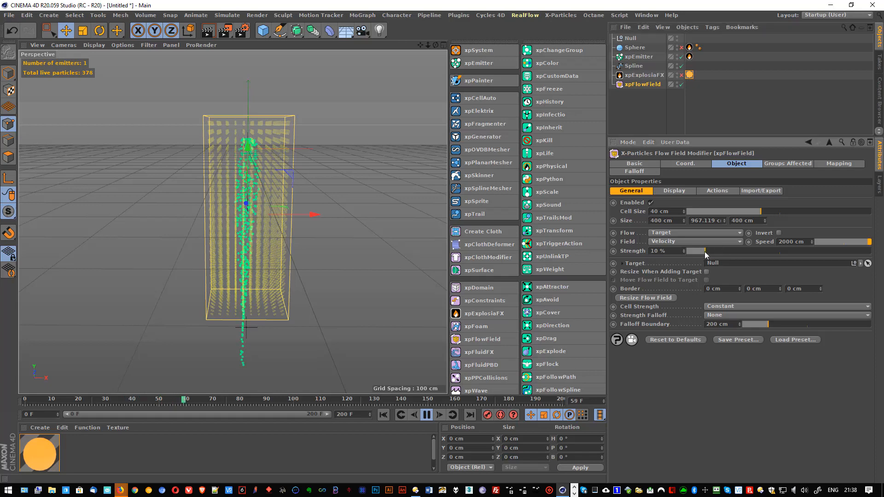
{"action": "mouse_move", "coordinate": [705, 252]}
{"action": "left_mouse_down"}
{"action": "mouse_move", "coordinate": [690, 250]}
{"action": "mouse_move", "coordinate": [723, 250]}
{"action": "mouse_move", "coordinate": [689, 251]}
{"action": "left_mouse_up"}
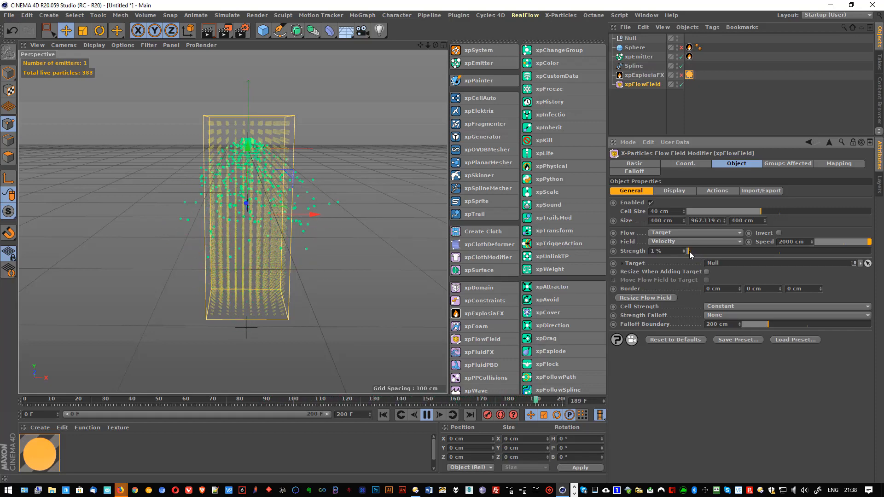
{"action": "left_click", "coordinate": [426, 415]}
- Animate the xpFlowField's strength with keyframes of 30% at frame 0 and 0% at frame 150
{"action": "left_click_drag", "start_coordinate": [42, 398], "coordinate": [23, 401]}
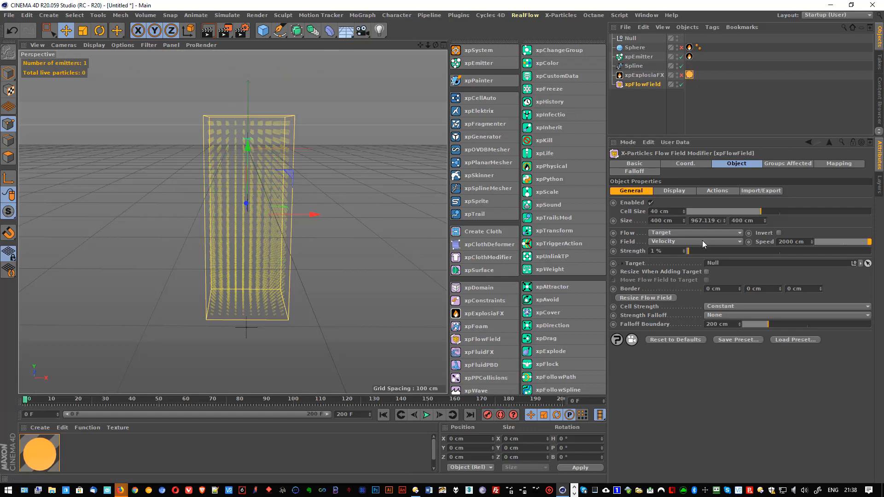
{"action": "left_click", "coordinate": [714, 251]}
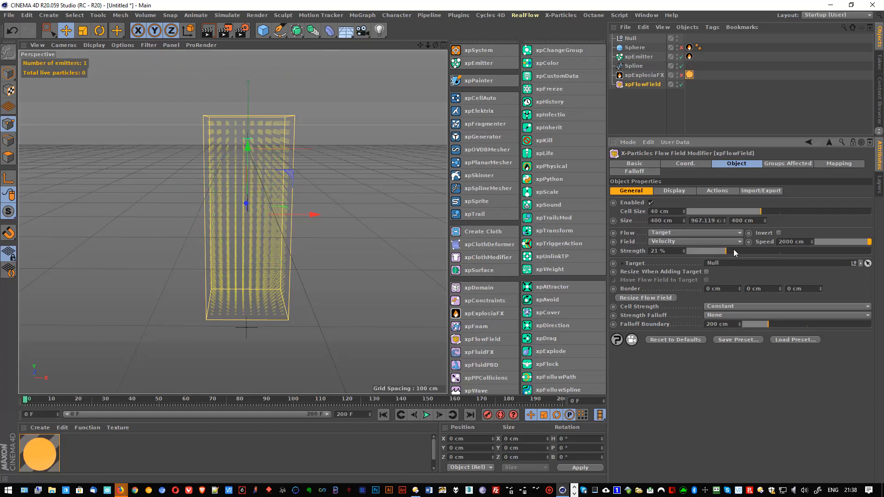
{"action": "left_click_drag", "start_coordinate": [742, 249], "coordinate": [743, 250]}
{"action": "left_click_drag", "start_coordinate": [128, 403], "coordinate": [429, 406]}
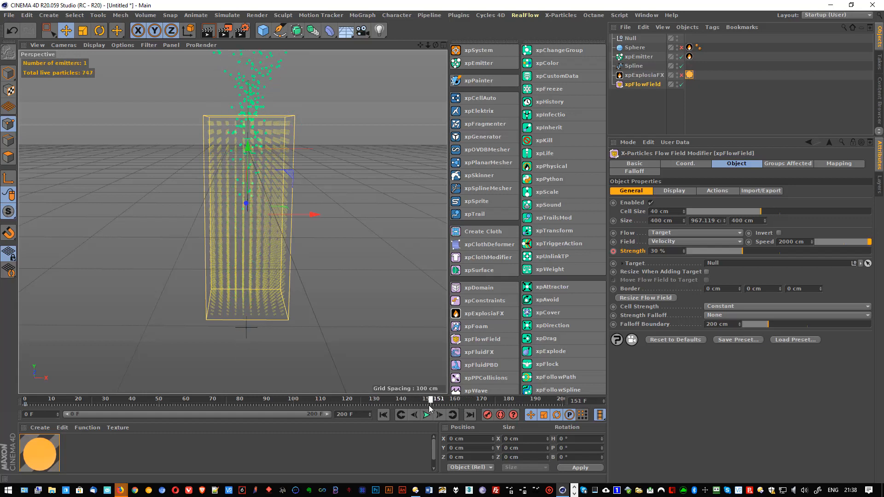
{"action": "left_click_drag", "start_coordinate": [695, 251], "coordinate": [689, 252]}
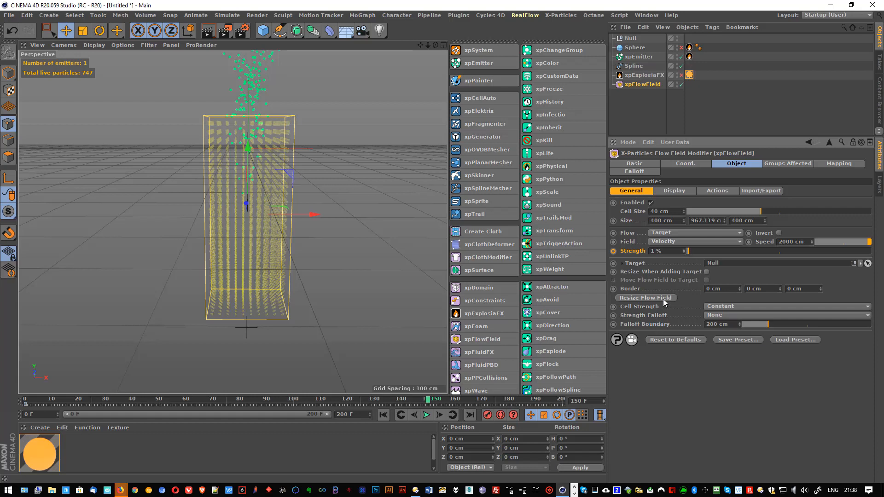
{"action": "left_click_drag", "start_coordinate": [689, 249], "coordinate": [657, 303]}
{"action": "left_click", "coordinate": [613, 251]}
- Replay the particles from the start to frame 160 to check the animated flow field strength
{"action": "left_click", "coordinate": [383, 415]}
{"action": "left_click", "coordinate": [427, 416]}
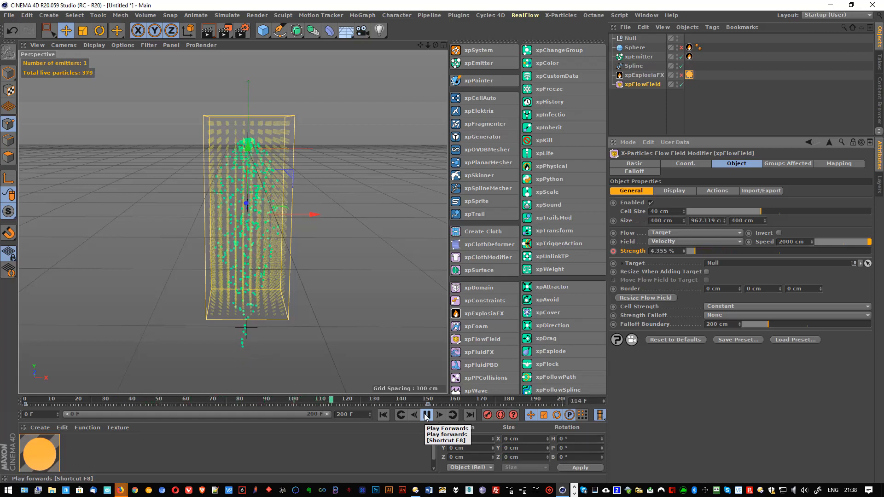
{"action": "left_click", "coordinate": [426, 415]}
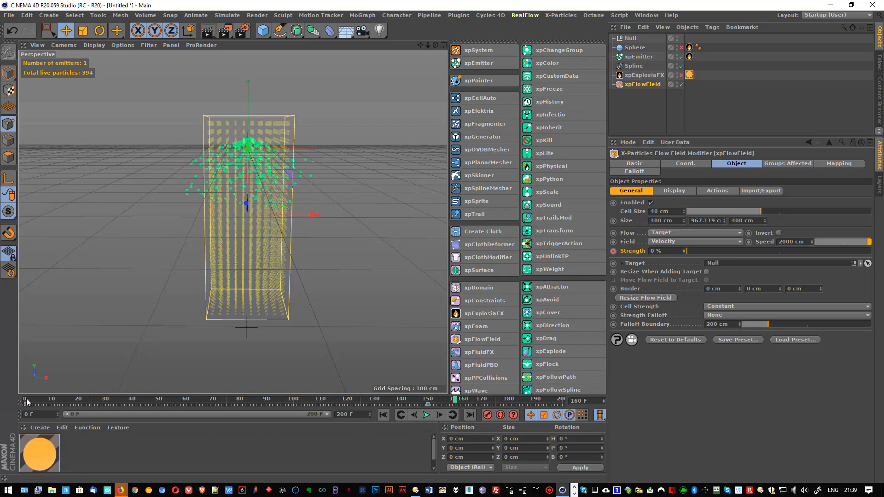
- Change the xpFlowField's strength keyframe at frame 0 to 10% and replay the particles to frame 155
{"action": "left_click_drag", "start_coordinate": [26, 399], "coordinate": [4, 408]}
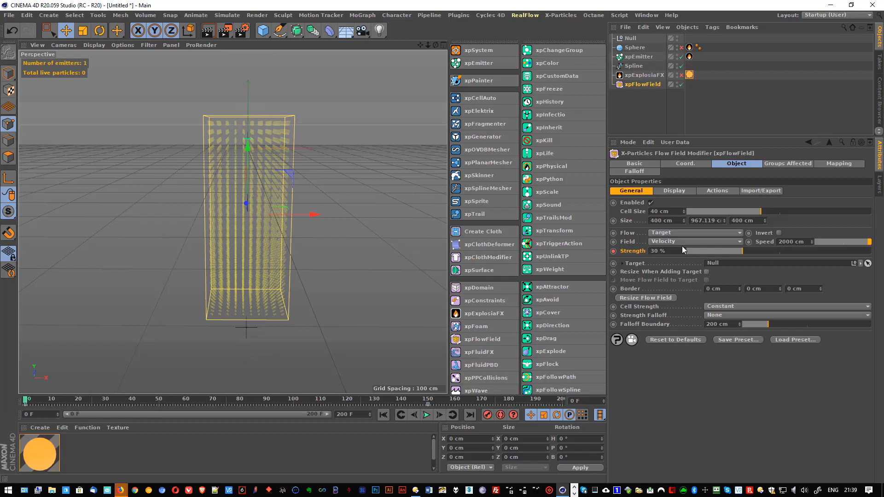
{"action": "left_click_drag", "start_coordinate": [729, 253], "coordinate": [705, 252]}
{"action": "left_click", "coordinate": [614, 252]}
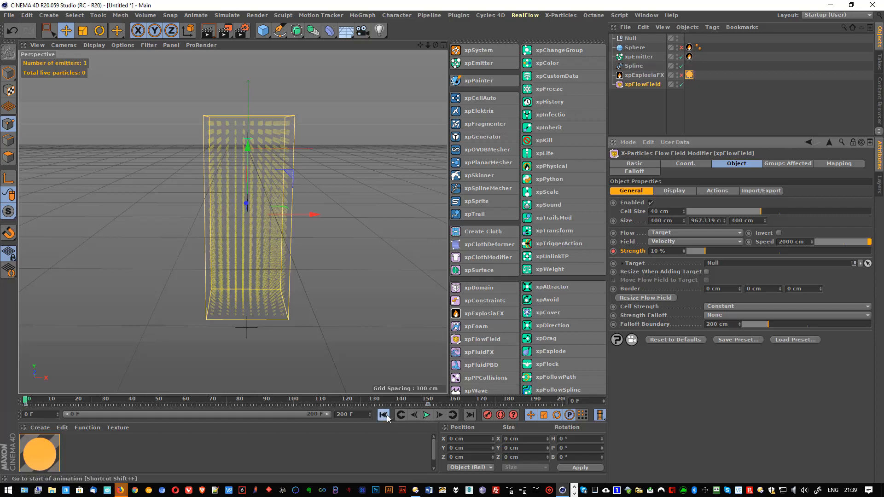
{"action": "left_click", "coordinate": [427, 415]}
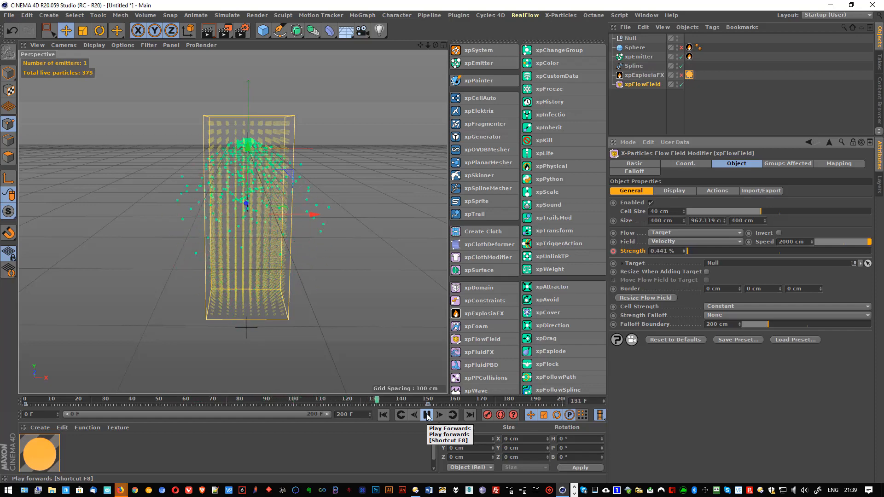
{"action": "left_click", "coordinate": [427, 415]}
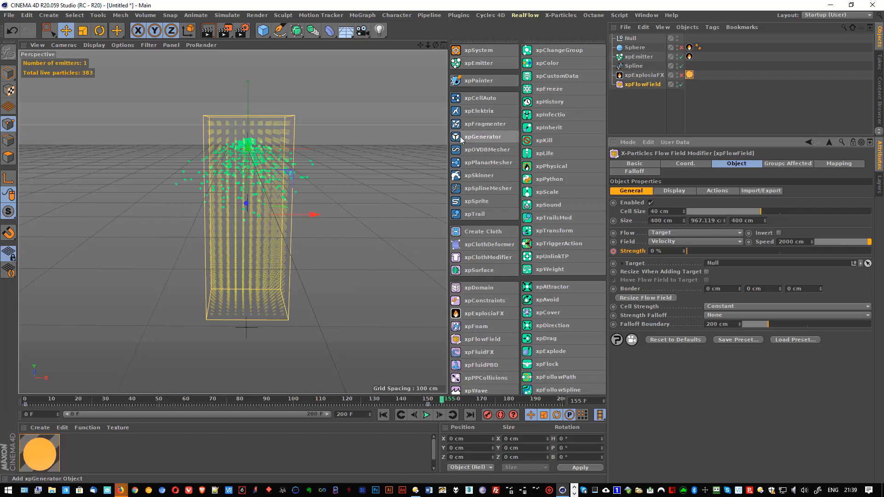
- Re-enable xpExplosiaFX and move the flow field's 0% strength keyframe to frame 40
{"action": "left_click", "coordinate": [681, 74]}
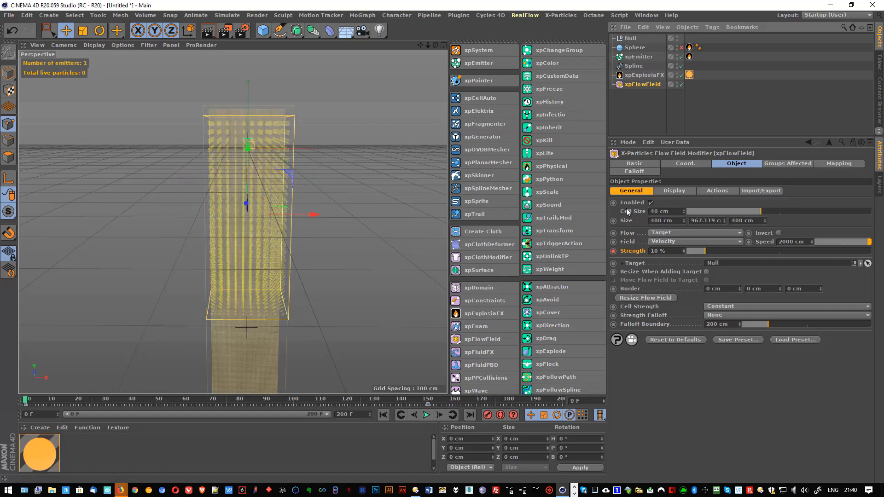
{"action": "left_click", "coordinate": [417, 404]}
{"action": "left_click_drag", "start_coordinate": [138, 405], "coordinate": [132, 406]}
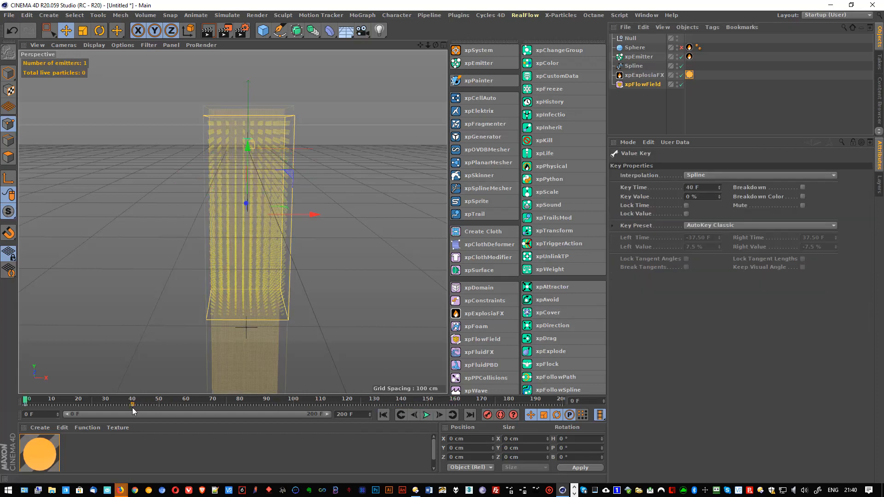
- Play the smoke simulation with the fading flow field strength, then return to frame 0
{"action": "left_click", "coordinate": [427, 415]}
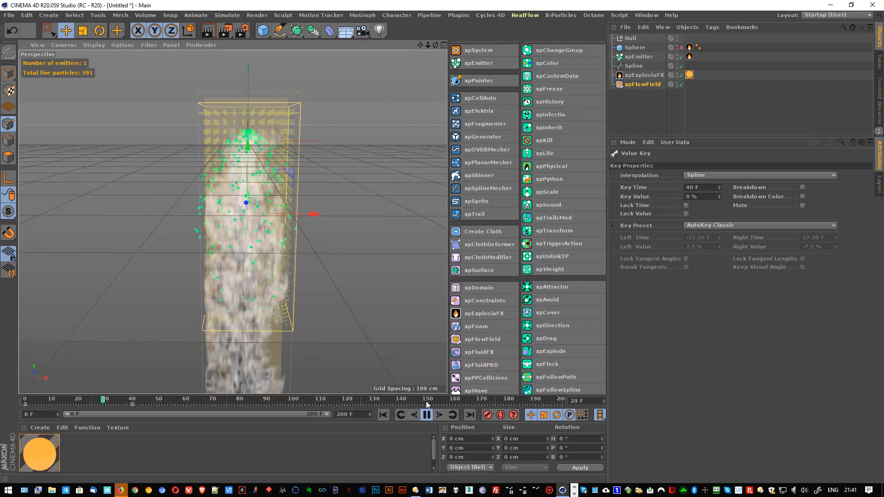
{"action": "left_click", "coordinate": [383, 415]}
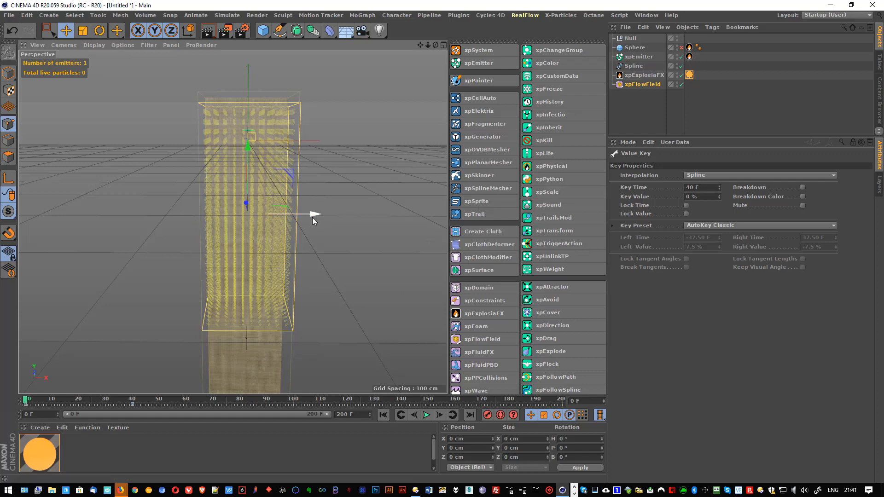
- Shorten the xpExplosiaFX domain by raising its minimum Y bound until it ends just below the flow field
{"action": "scroll", "coordinate": [310, 219], "scroll_direction": "down", "scroll_amount": 3}
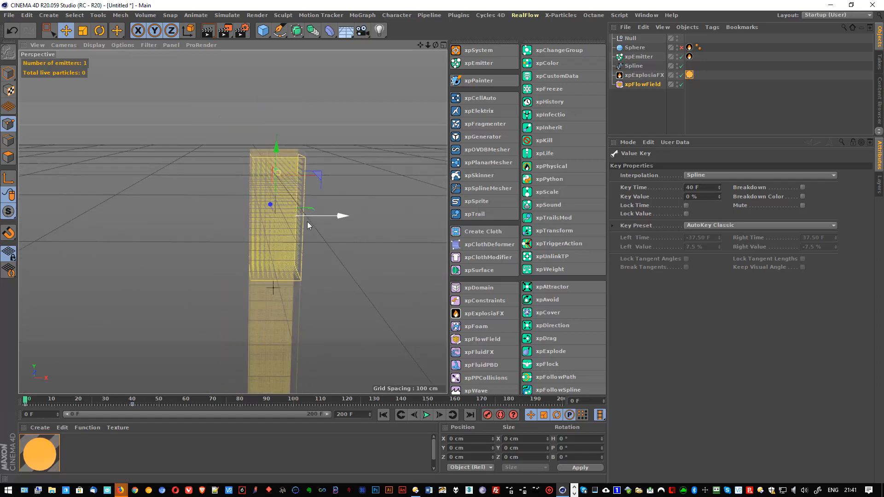
{"action": "left_click_drag", "start_coordinate": [318, 260], "coordinate": [272, 207], "text": "alt"}
{"action": "left_click", "coordinate": [644, 74]}
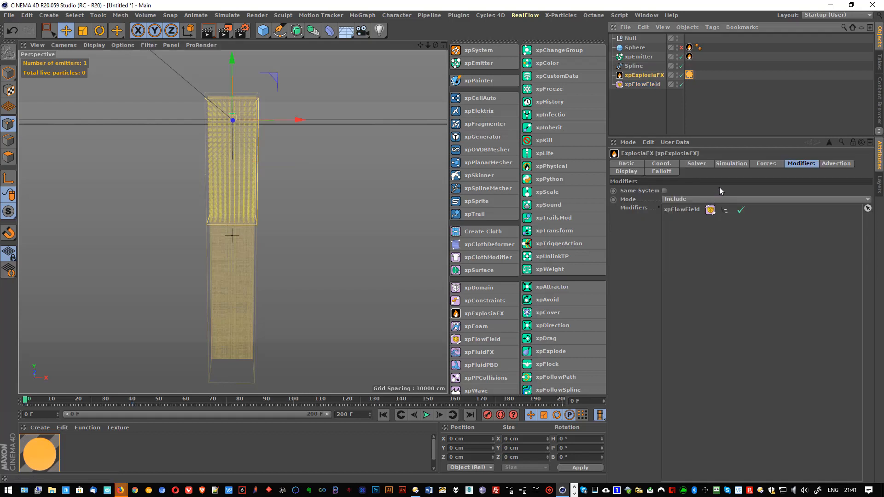
{"action": "left_click", "coordinate": [727, 165]}
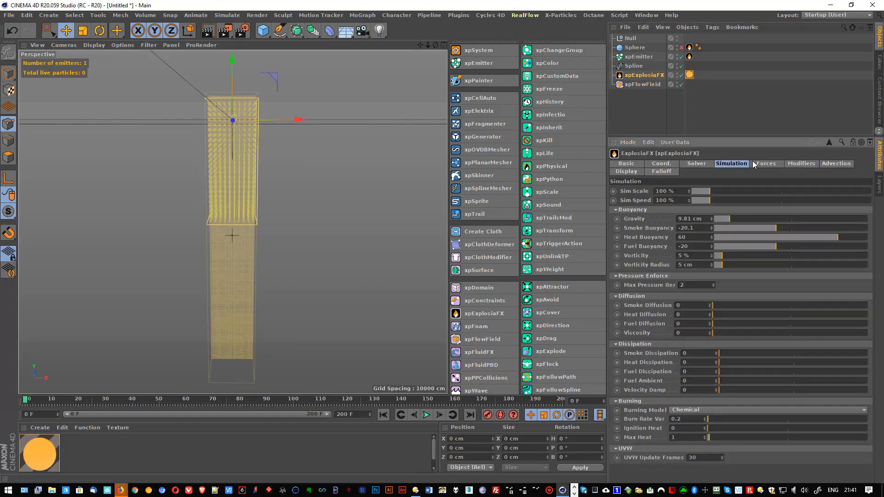
{"action": "left_click", "coordinate": [697, 164]}
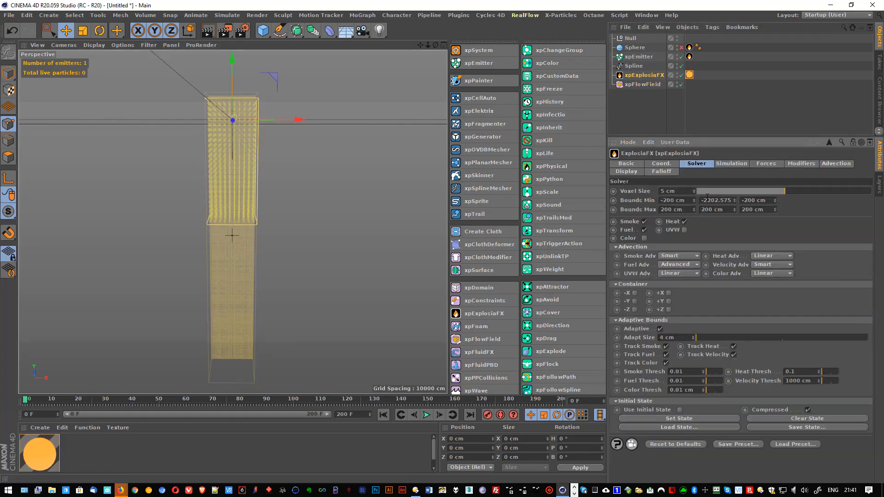
{"action": "double_click", "coordinate": [729, 200]}
{"action": "left_click_drag", "start_coordinate": [734, 201], "coordinate": [735, 175]}
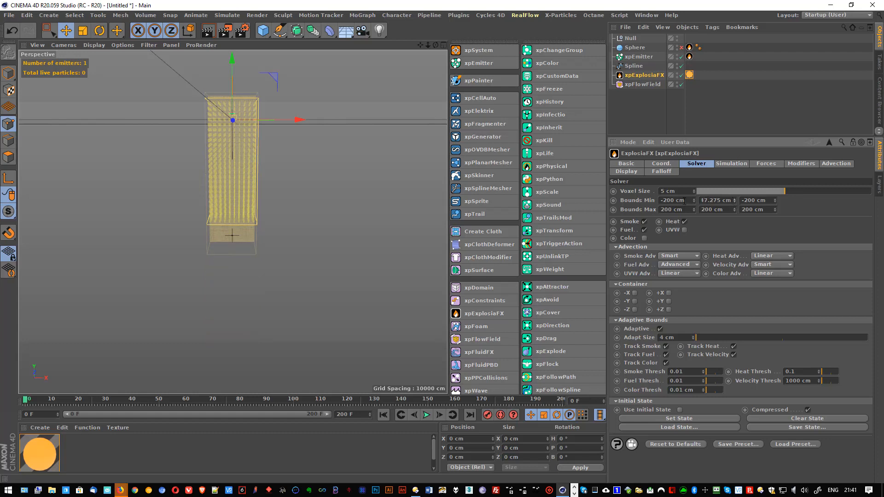
- Widen the xpExplosiaFX bounds to minimum X -481.8 cm, minimum Z -240.5 cm and maximum X 471.1 cm
{"action": "left_click_drag", "start_coordinate": [694, 201], "coordinate": [694, 227]}
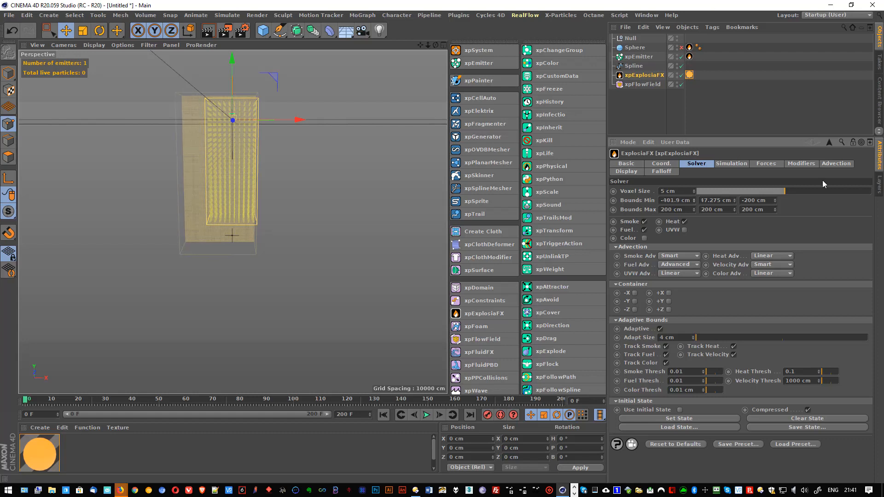
{"action": "left_click_drag", "start_coordinate": [775, 201], "coordinate": [775, 205]}
{"action": "left_click_drag", "start_coordinate": [694, 209], "coordinate": [694, 187]}
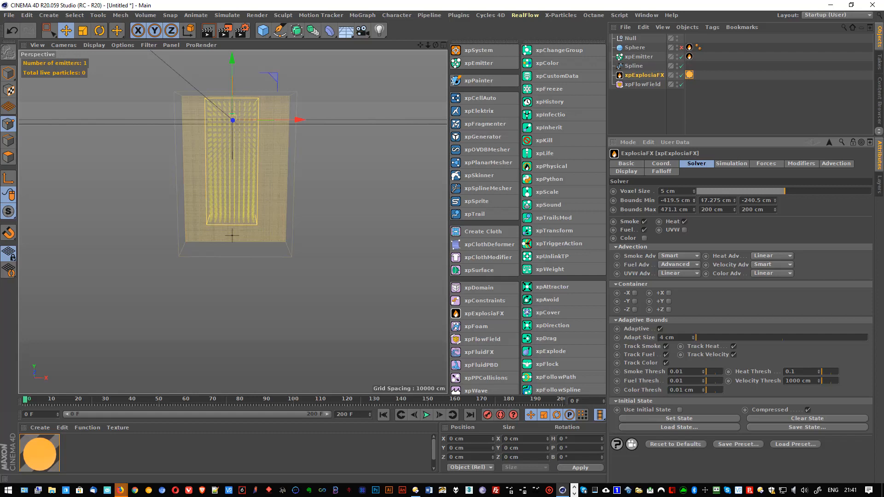
{"action": "left_click_drag", "start_coordinate": [694, 200], "coordinate": [693, 207]}
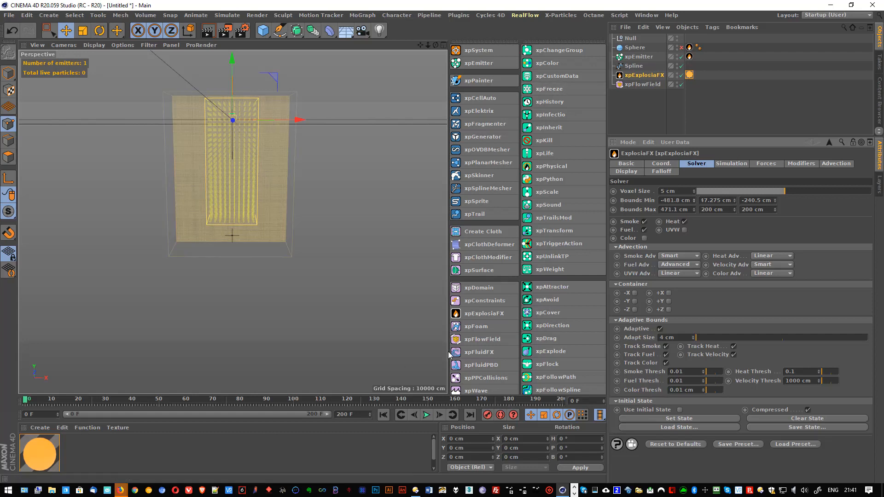
- Set the xpExplosiaFX voxel size to 10 cm and play the smoke simulation to frame 55
{"action": "left_click_drag", "start_coordinate": [791, 190], "coordinate": [871, 192]}
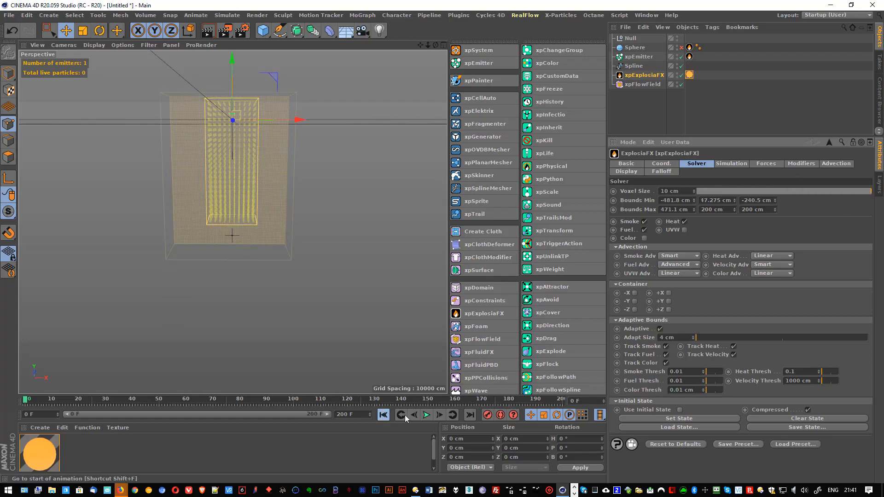
{"action": "left_click", "coordinate": [427, 415]}
{"action": "scroll", "coordinate": [235, 116], "scroll_direction": "up", "scroll_amount": 3}
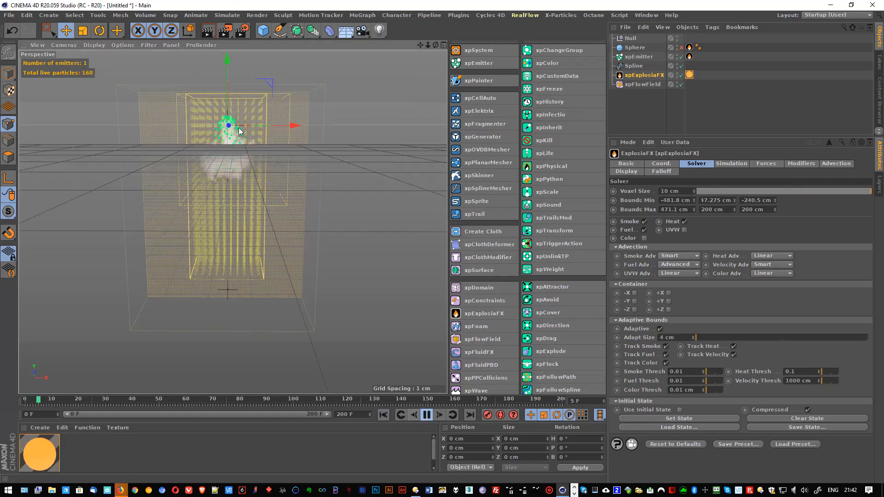
{"action": "left_click_drag", "start_coordinate": [252, 163], "coordinate": [251, 159], "text": "alt"}
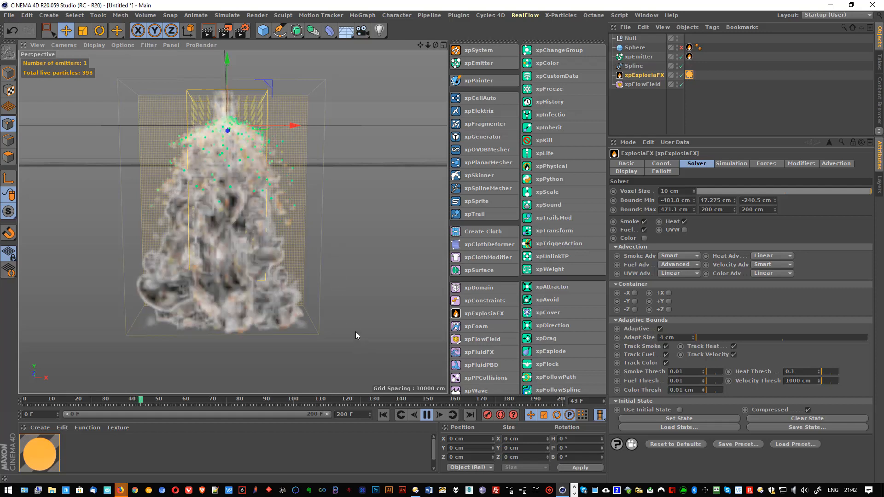
{"action": "left_click", "coordinate": [427, 414]}
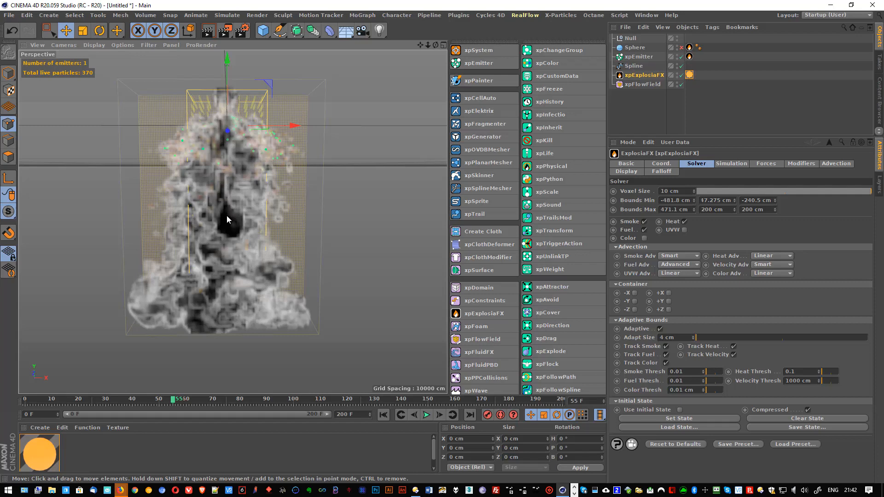
{"action": "left_click_drag", "start_coordinate": [225, 196], "coordinate": [258, 169], "text": "alt"}
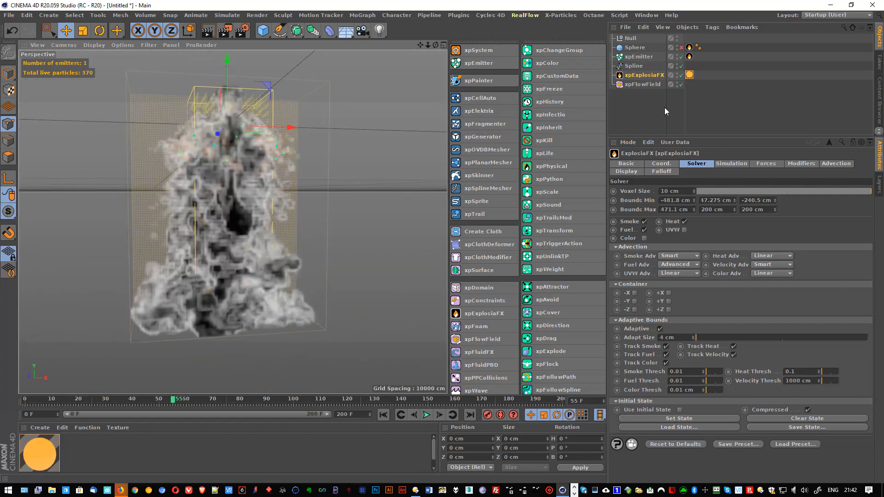
- Disable xpExplosiaFX, preview the particles from frame 0 with the flow field off, and switch the flow field back on
{"action": "left_click", "coordinate": [681, 74]}
{"action": "left_click", "coordinate": [681, 84]}
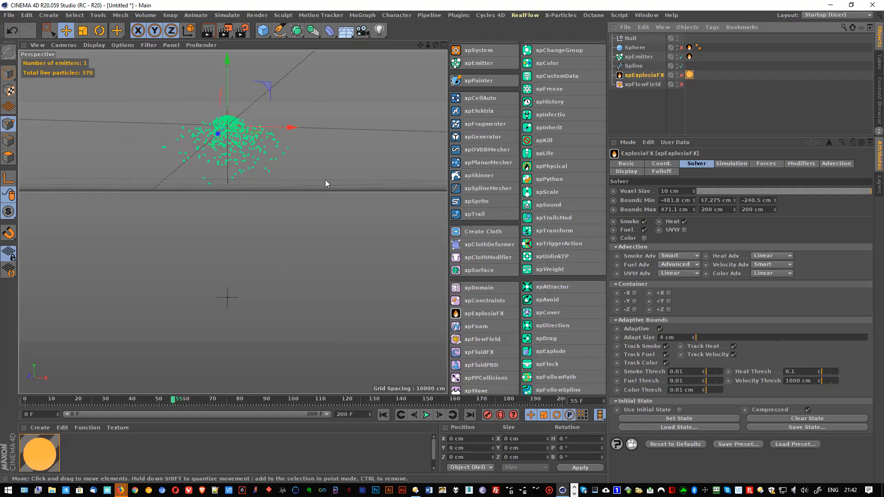
{"action": "left_click_drag", "start_coordinate": [326, 183], "coordinate": [311, 197], "text": "alt"}
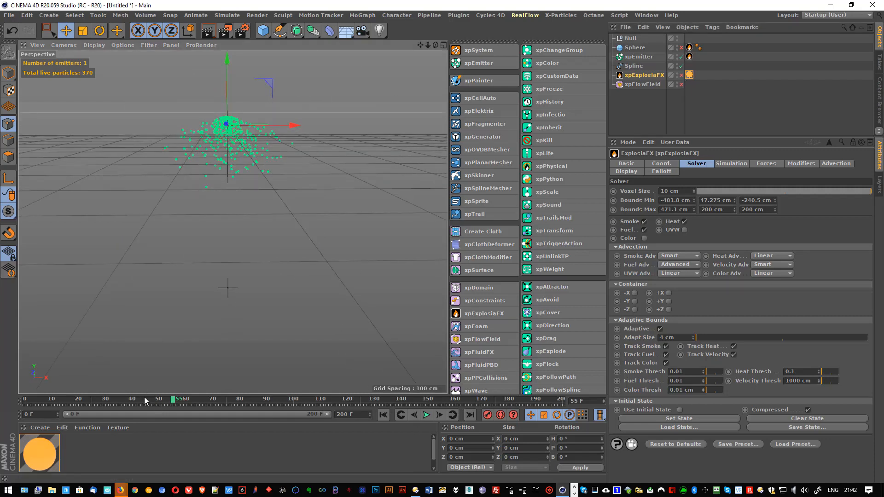
{"action": "left_click_drag", "start_coordinate": [145, 400], "coordinate": [26, 401]}
{"action": "left_click", "coordinate": [426, 415]}
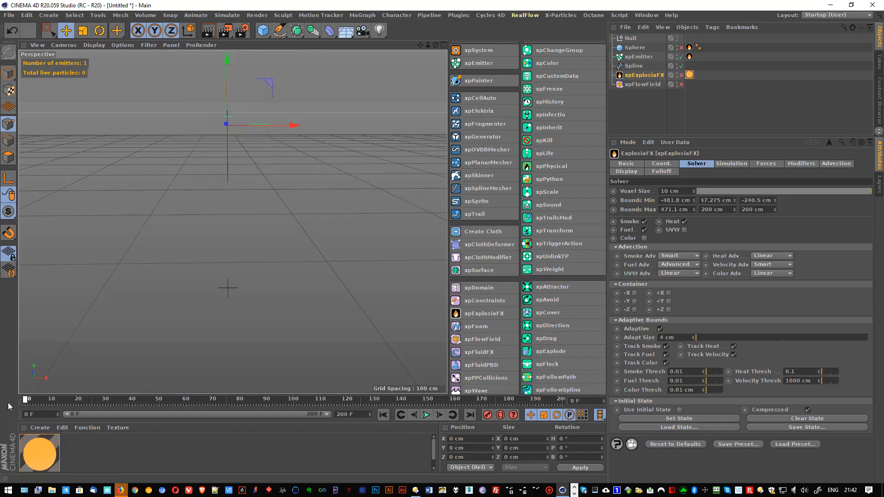
{"action": "left_click", "coordinate": [681, 84]}
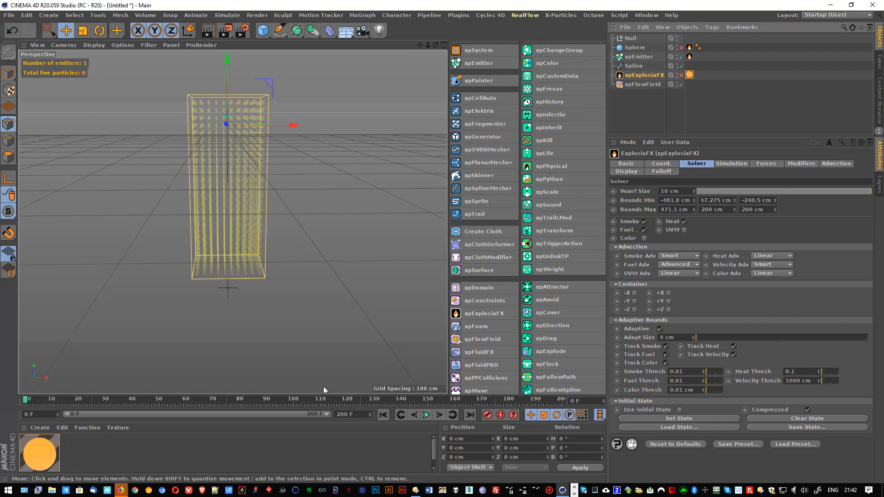
{"action": "left_click_drag", "start_coordinate": [46, 401], "coordinate": [2, 409]}
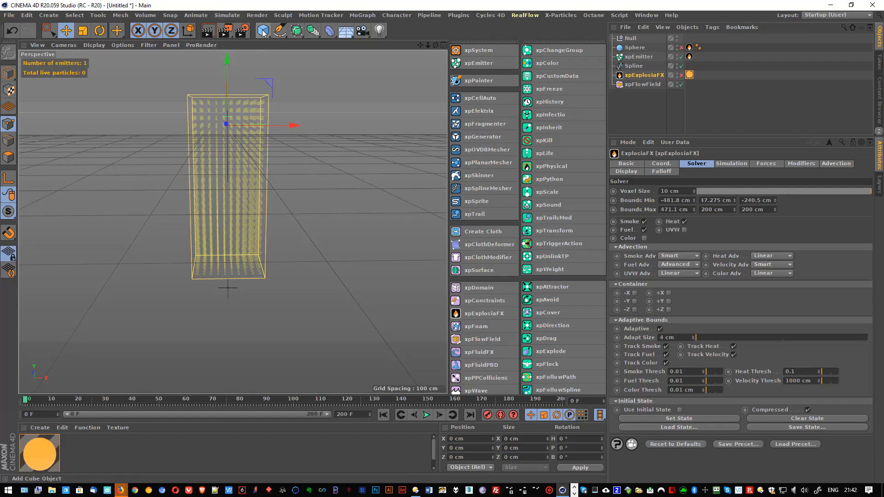
- Add a plane, lower it into the lower part of the flow field, and size it 856 cm wide by 1158 cm high
{"action": "left_click_drag", "start_coordinate": [264, 32], "coordinate": [364, 61]}
{"action": "left_click_drag", "start_coordinate": [226, 88], "coordinate": [220, 194]}
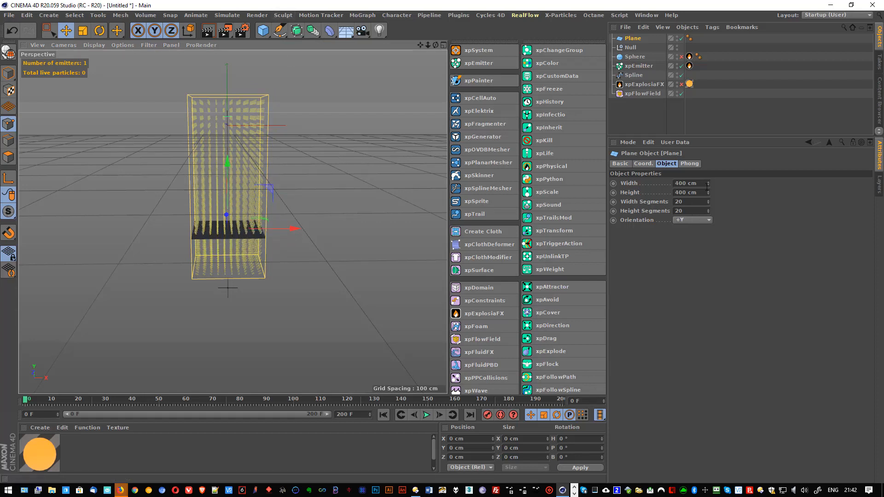
{"action": "left_click_drag", "start_coordinate": [708, 183], "coordinate": [727, 190]}
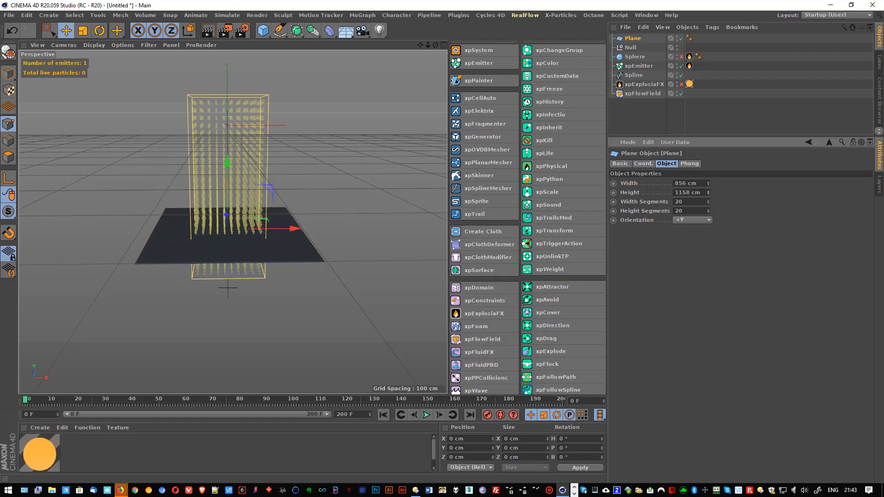
- Add an xpExplosiaFX Collider tag and an xpCollider tag to the plane
{"action": "right_click", "coordinate": [633, 37]}
{"action": "mouse_move", "coordinate": [689, 171]}
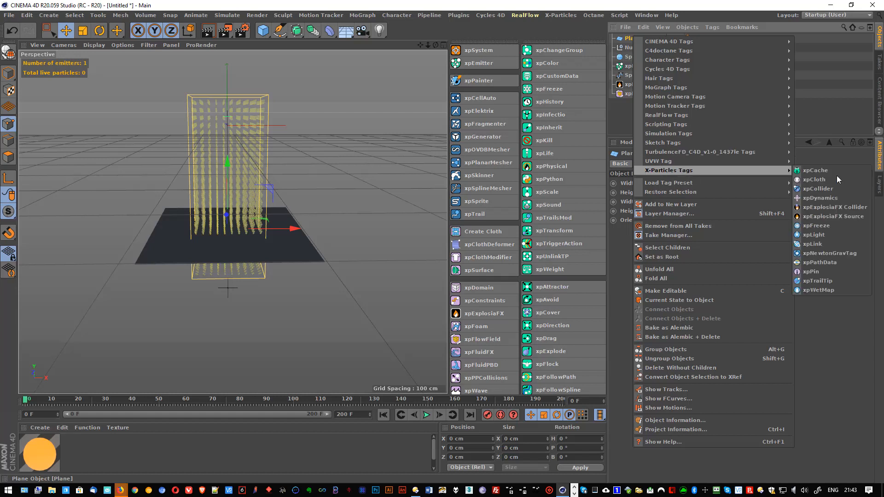
{"action": "left_click", "coordinate": [841, 206]}
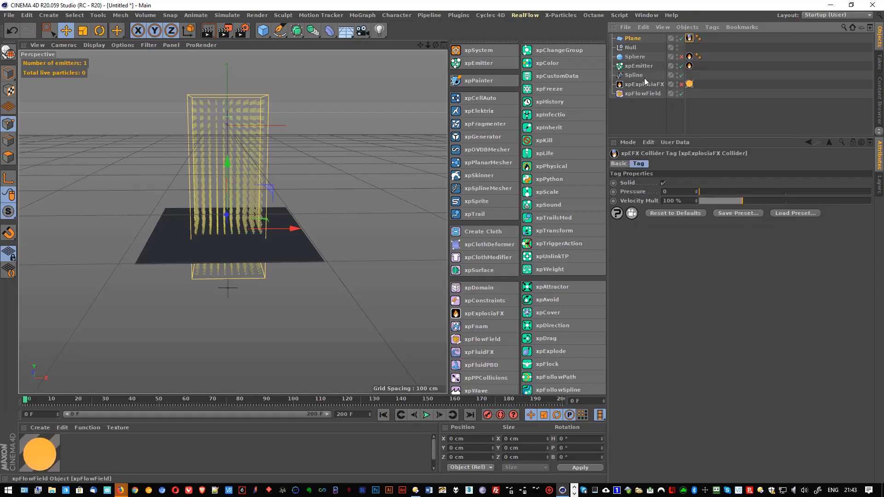
{"action": "left_click", "coordinate": [634, 39]}
{"action": "right_click", "coordinate": [634, 38]}
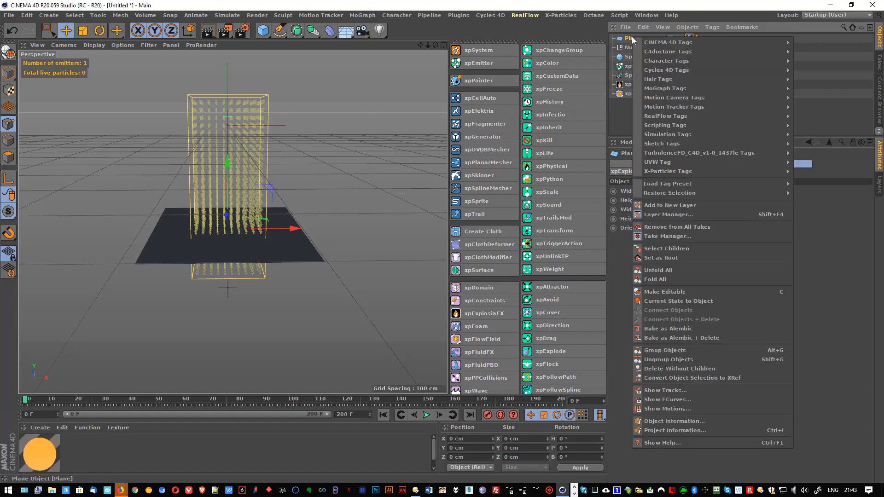
{"action": "mouse_move", "coordinate": [689, 134]}
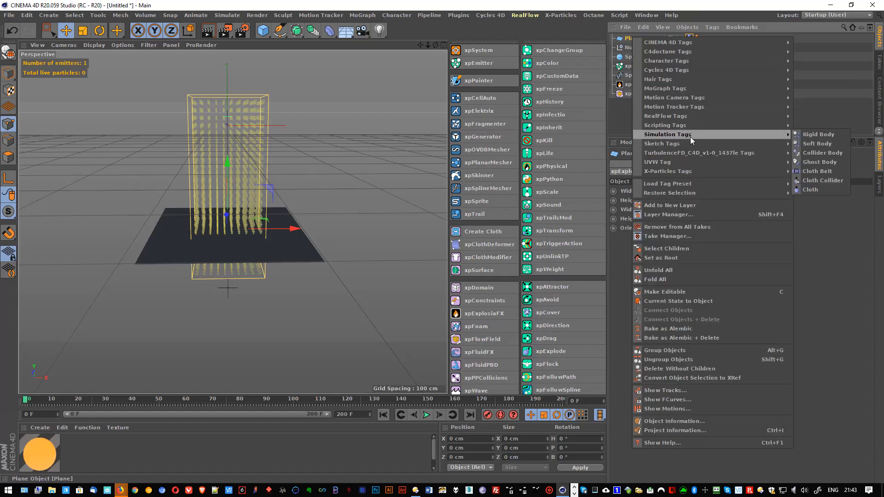
{"action": "mouse_move", "coordinate": [748, 171]}
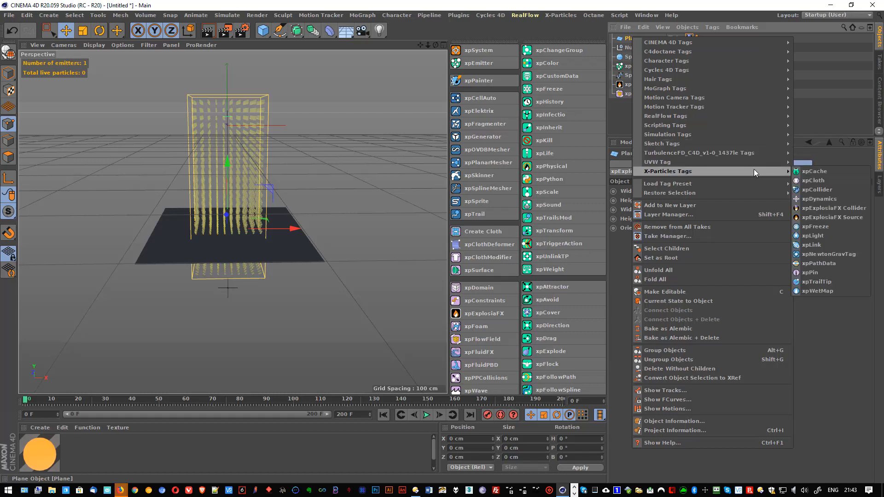
{"action": "left_click", "coordinate": [812, 190]}
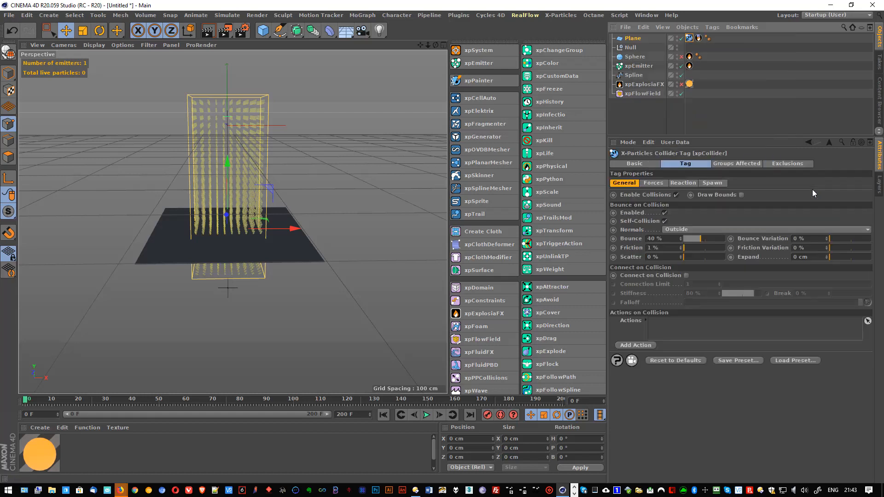
- Play the particles from frame 0 to check how they collide with the plane
{"action": "left_click", "coordinate": [427, 415]}
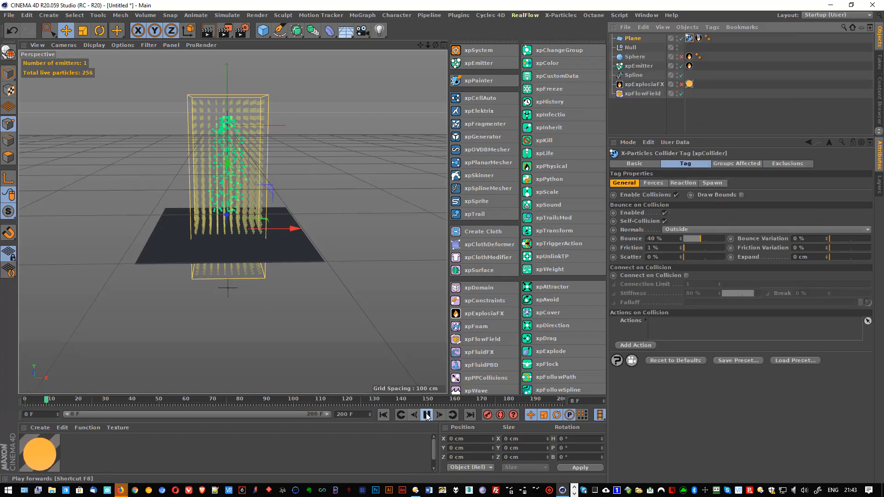
{"action": "left_click", "coordinate": [383, 415]}
{"action": "left_click", "coordinate": [427, 415]}
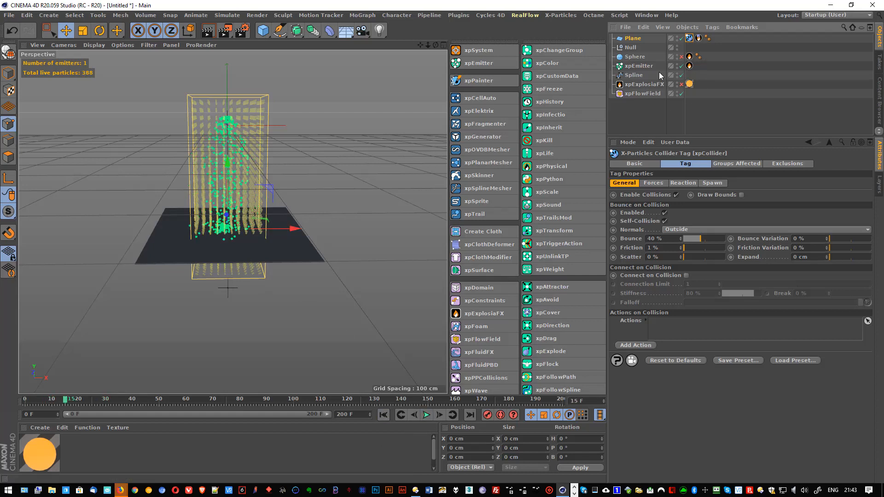
- Set the xpEmitter's particle lifespan to 18 F
{"action": "left_click", "coordinate": [641, 65]}
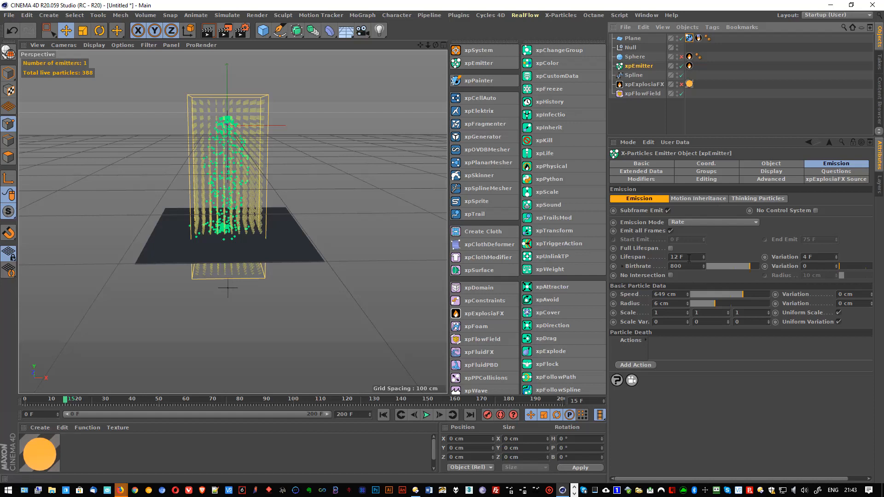
{"action": "left_click_drag", "start_coordinate": [688, 259], "coordinate": [657, 260]}
{"action": "key", "text": "Return"}
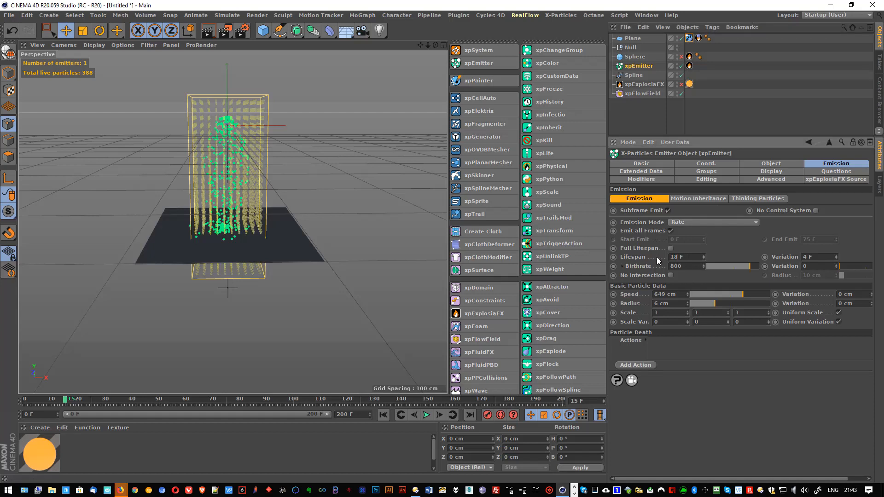
- Replay the particle simulation from frame 0 several times to check the longer-lived particles bouncing off the plane
{"action": "left_click", "coordinate": [383, 416]}
{"action": "left_click", "coordinate": [427, 415]}
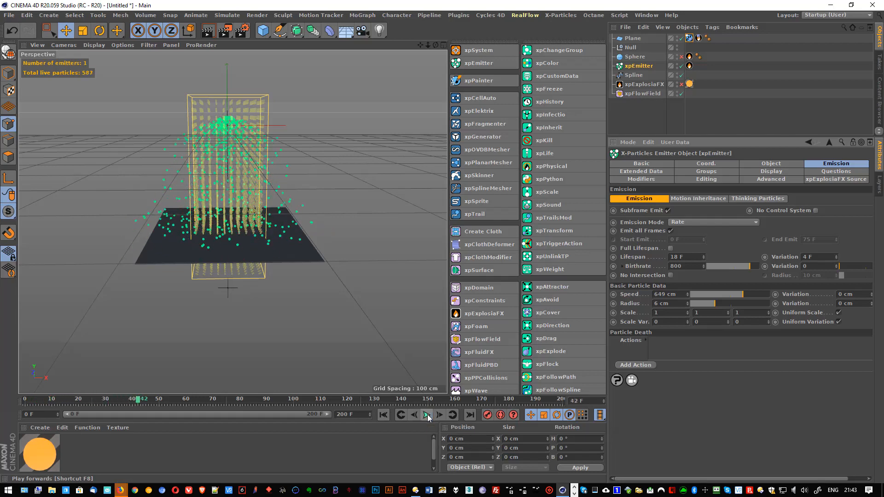
{"action": "left_click", "coordinate": [424, 415]}
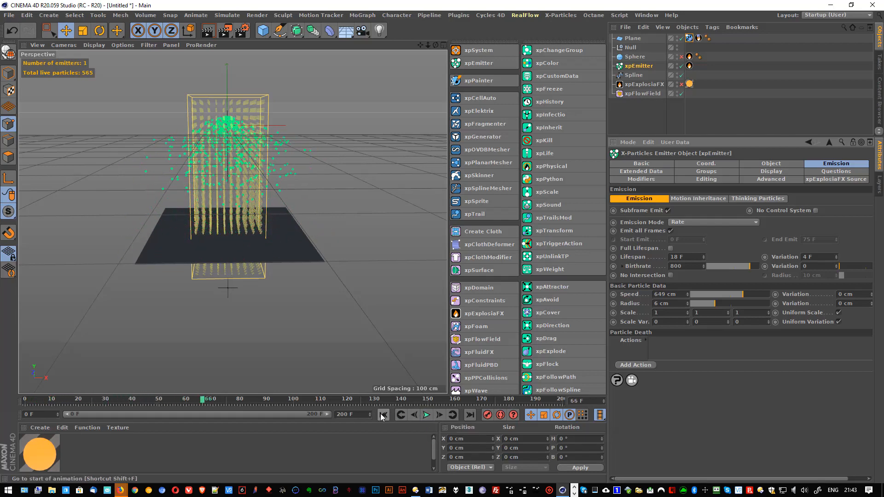
{"action": "left_click", "coordinate": [383, 415]}
{"action": "left_click", "coordinate": [426, 415]}
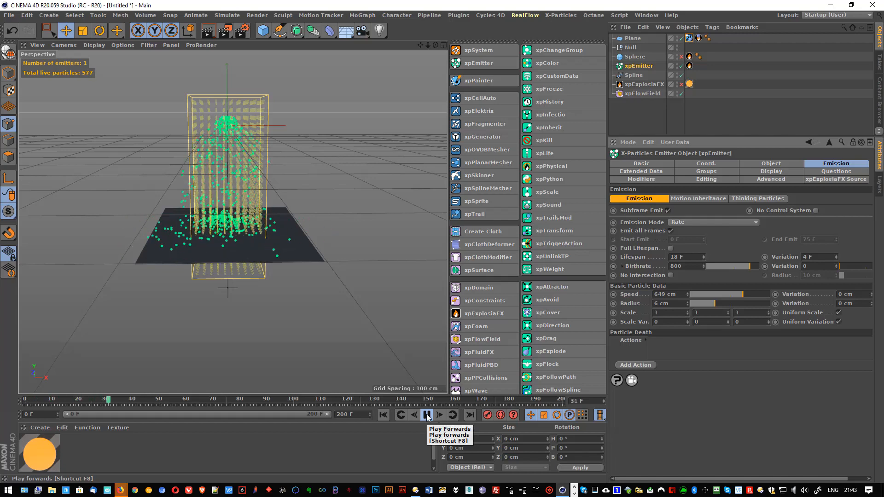
{"action": "left_click", "coordinate": [426, 416]}
{"action": "left_click", "coordinate": [383, 415]}
{"action": "left_click", "coordinate": [425, 416]}
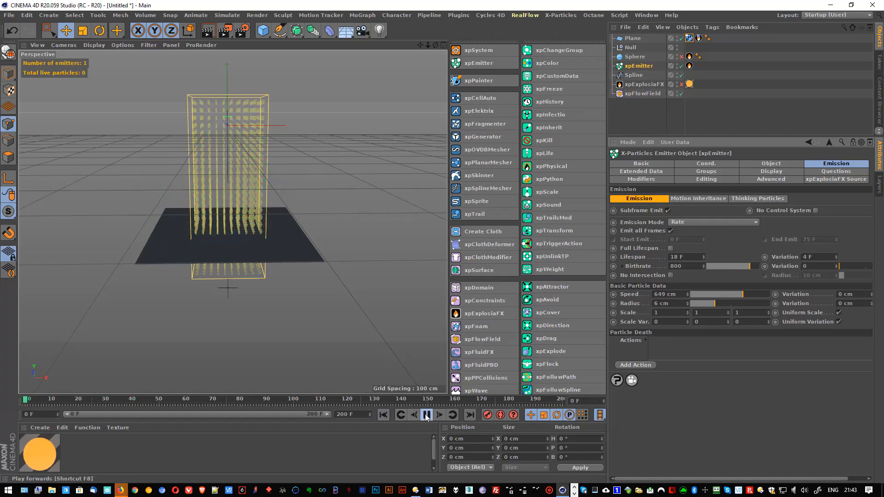
- Re-enable xpExplosiaFX and play the simulation from frame 0 to examine the smoke where it meets the plane
{"action": "left_click", "coordinate": [681, 84]}
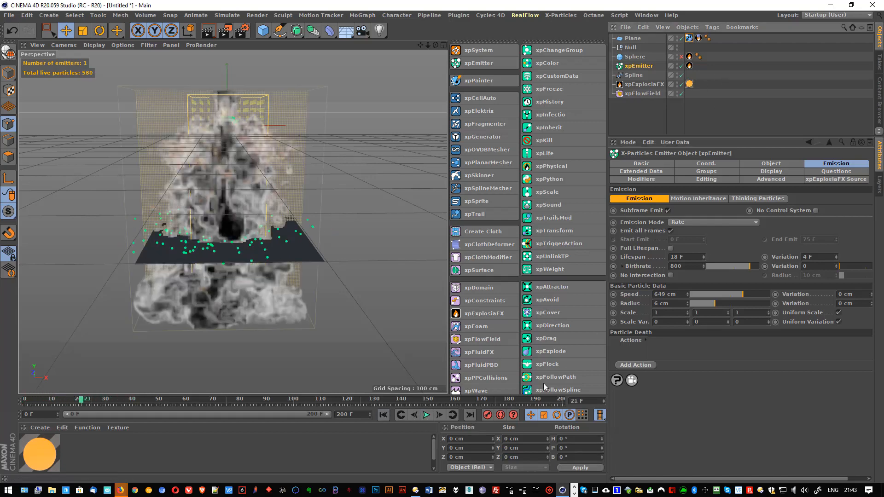
{"action": "left_click", "coordinate": [384, 415]}
{"action": "left_click", "coordinate": [426, 415]}
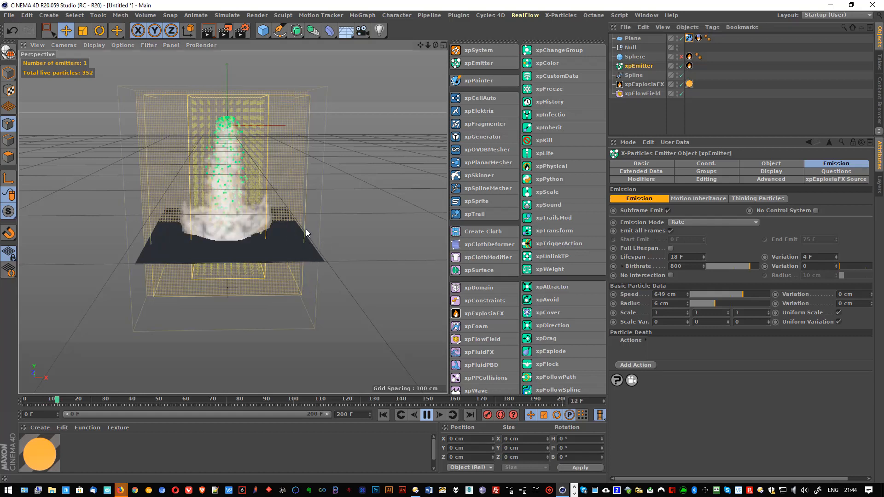
{"action": "left_click_drag", "start_coordinate": [305, 228], "coordinate": [366, 361], "text": "alt"}
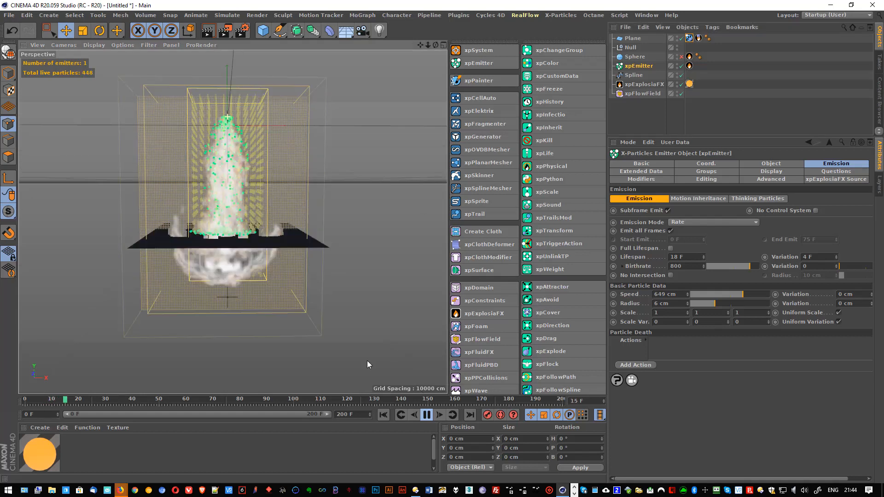
{"action": "left_click", "coordinate": [426, 415]}
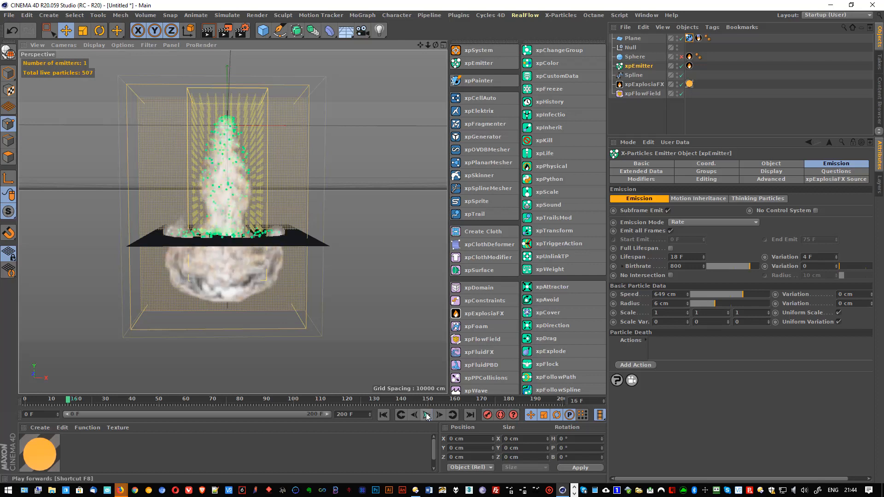
- Turn off Solid in the plane's xpExplosiaFX Collider tag and replay the smoke simulation from frame 0
{"action": "left_click", "coordinate": [699, 38]}
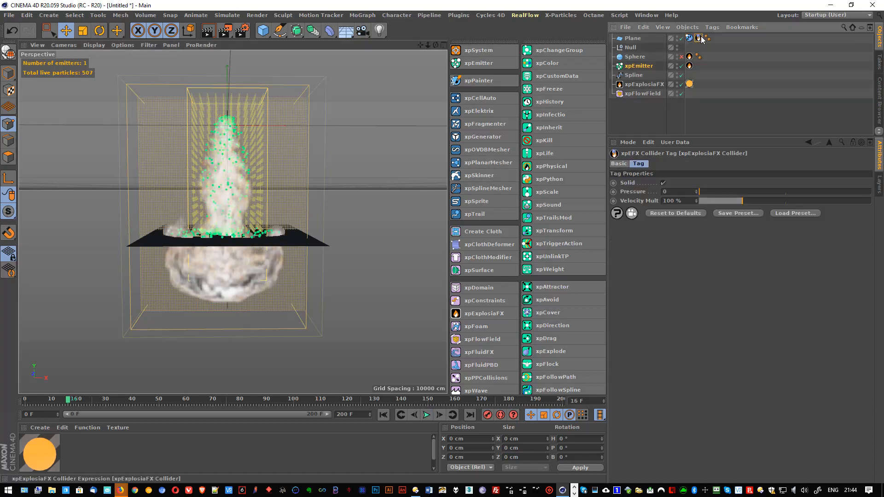
{"action": "left_click", "coordinate": [664, 183]}
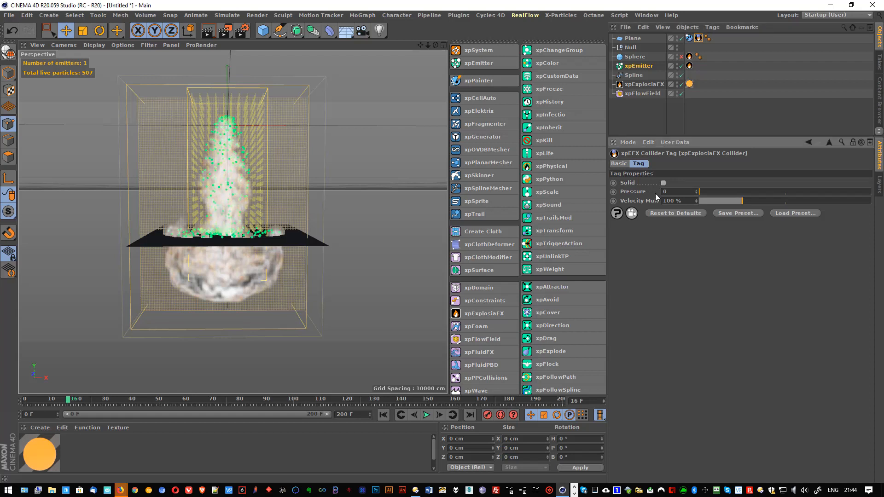
{"action": "left_click", "coordinate": [383, 416]}
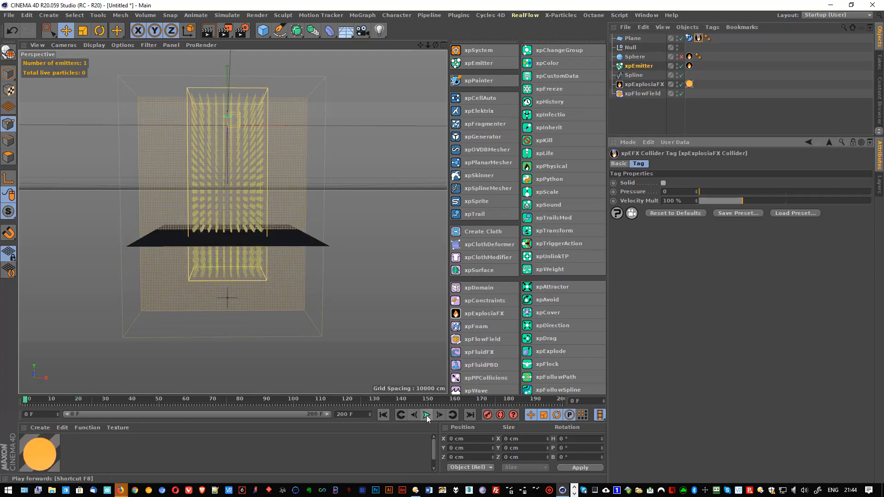
{"action": "left_click", "coordinate": [426, 415]}
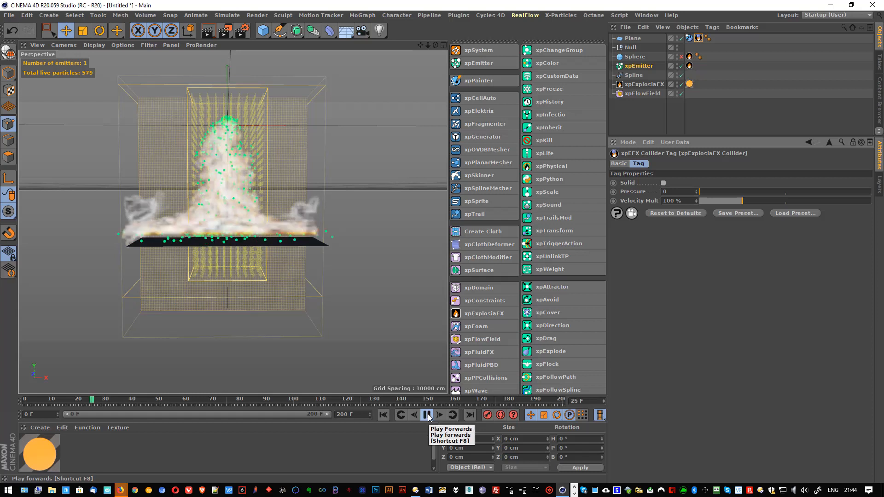
{"action": "left_click", "coordinate": [427, 415]}
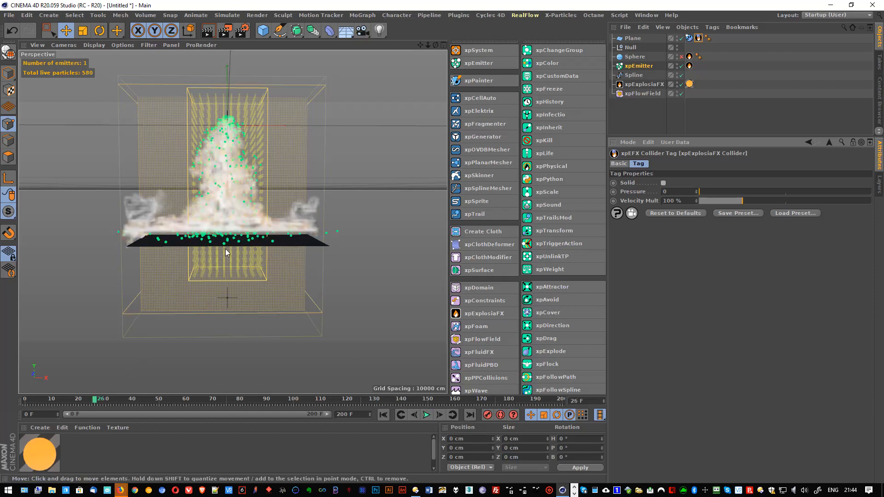
- Set the xpExplosiaFX bounds to X from -925.8 to 953.9 cm and Z from -100.7 to 121.9 cm
{"action": "left_click", "coordinate": [645, 84]}
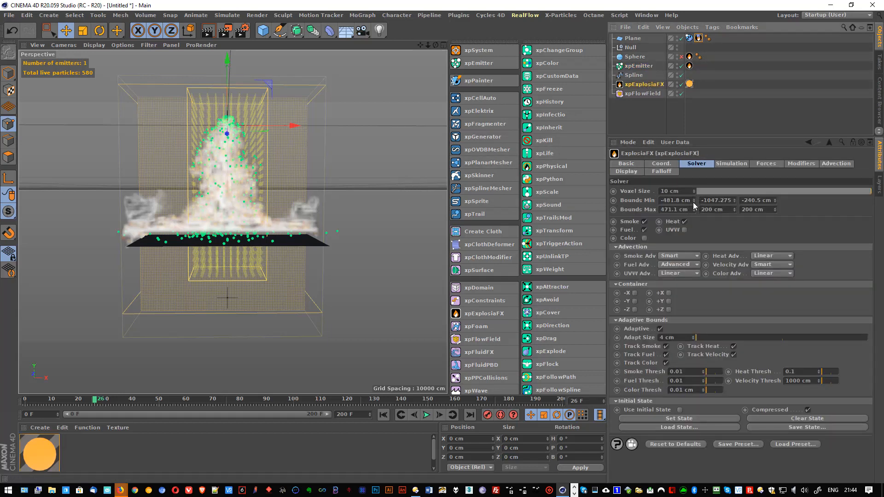
{"action": "left_click_drag", "start_coordinate": [693, 201], "coordinate": [694, 276]}
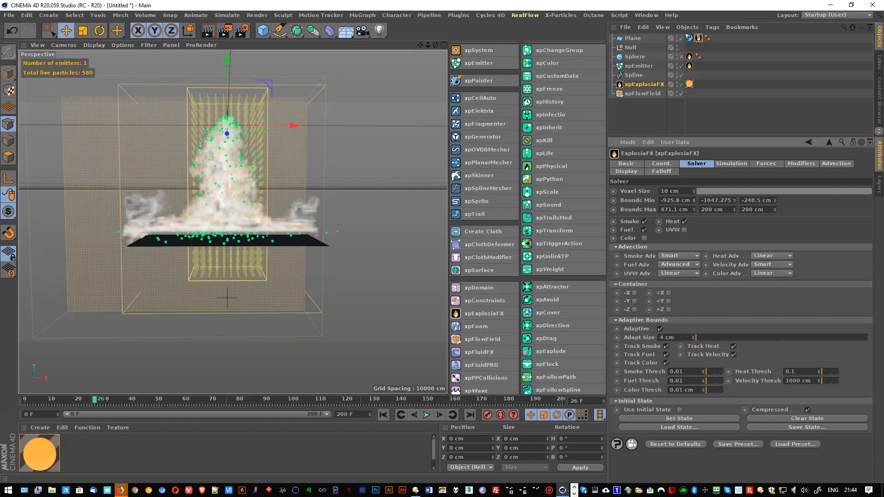
{"action": "left_click_drag", "start_coordinate": [693, 209], "coordinate": [693, 148]}
{"action": "left_click_drag", "start_coordinate": [226, 186], "coordinate": [228, 338], "text": "alt"}
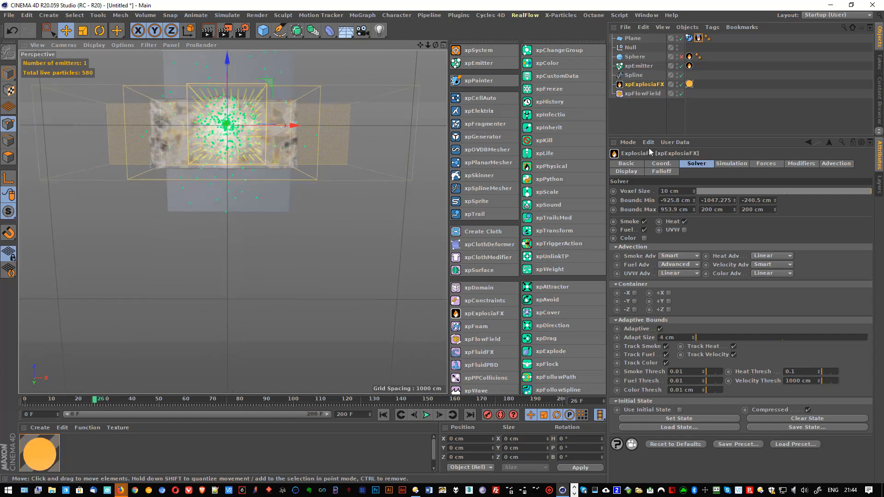
{"action": "mouse_move", "coordinate": [775, 201]}
{"action": "left_mouse_down"}
{"action": "mouse_move", "coordinate": [775, 180]}
{"action": "mouse_move", "coordinate": [775, 214]}
{"action": "left_mouse_up"}
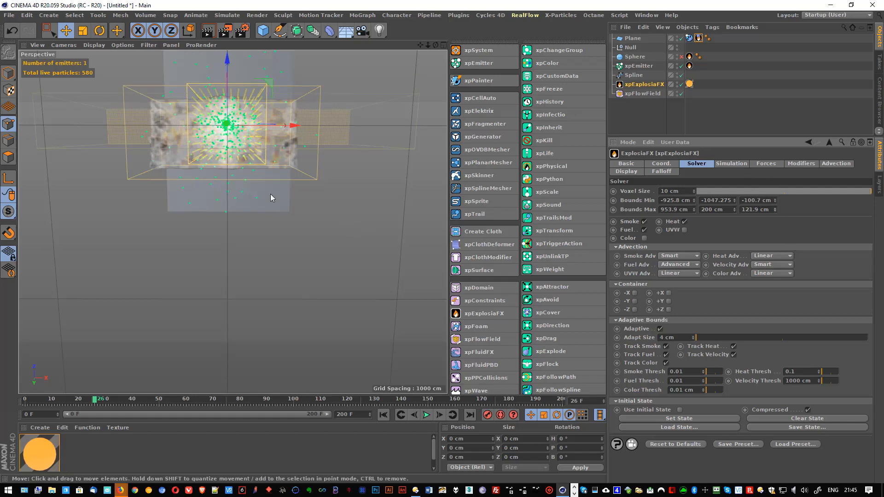
{"action": "left_click_drag", "start_coordinate": [257, 192], "coordinate": [238, 76], "text": "alt"}
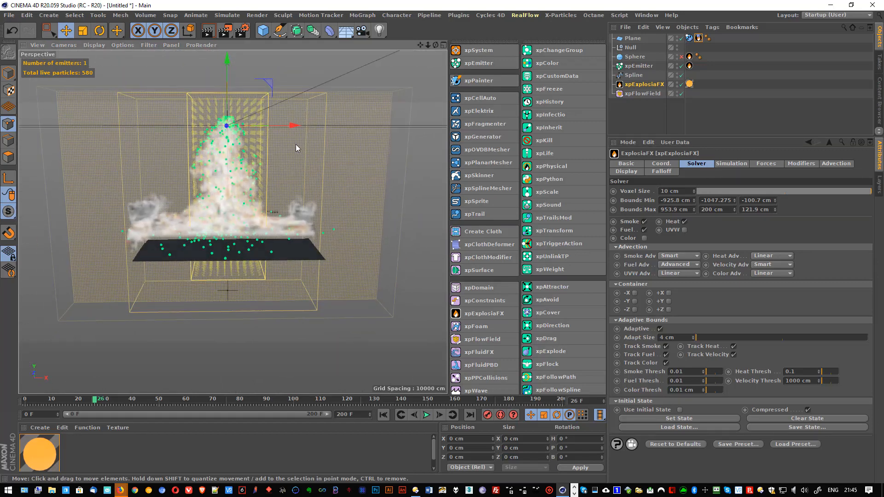
- Return to frame 0 and move the xpFlowField's second Strength keyframe to frame 100
{"action": "left_click", "coordinate": [383, 415]}
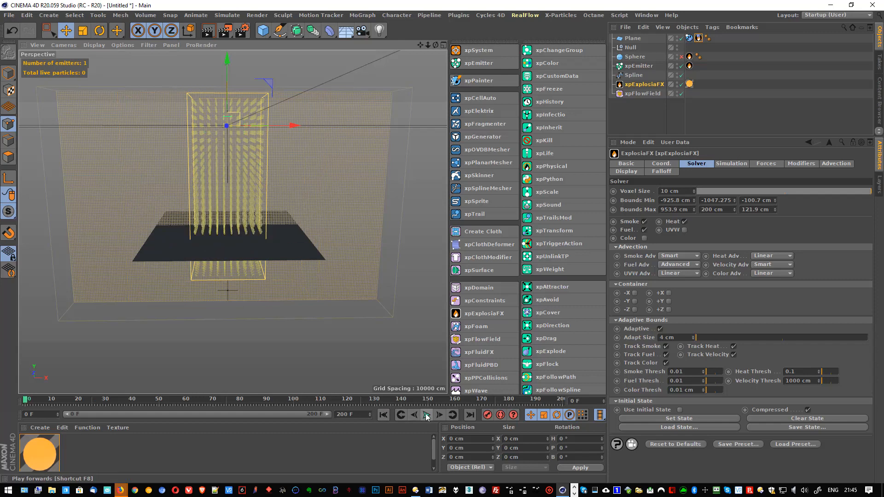
{"action": "left_click", "coordinate": [648, 93]}
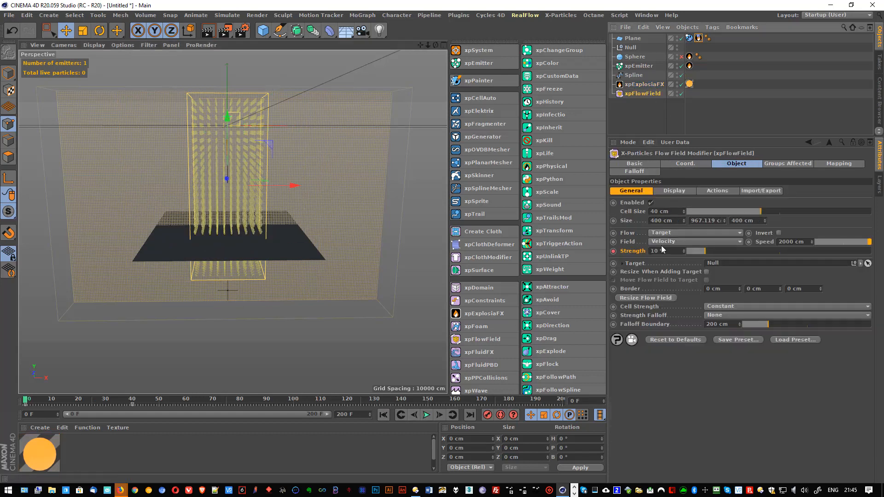
{"action": "left_click_drag", "start_coordinate": [132, 405], "coordinate": [294, 412]}
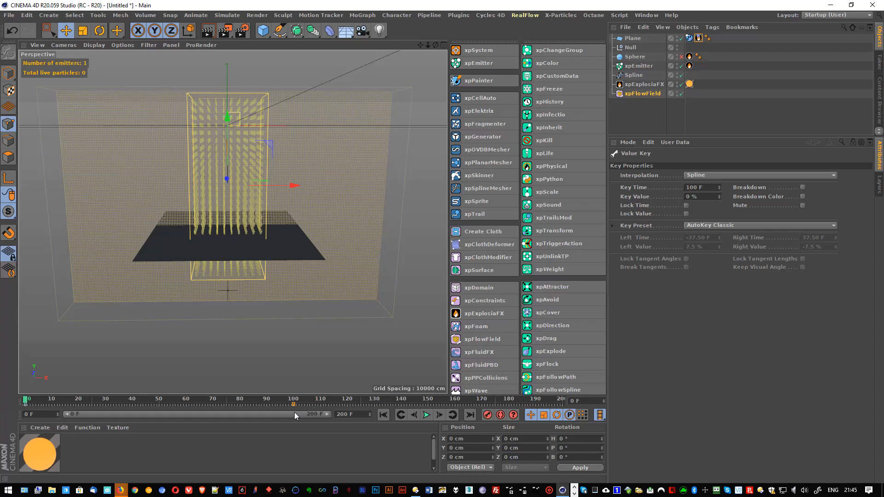
- Play the simulation to examine the jet and smoke hitting the plane, then rewind to frame 0
{"action": "left_click", "coordinate": [426, 415]}
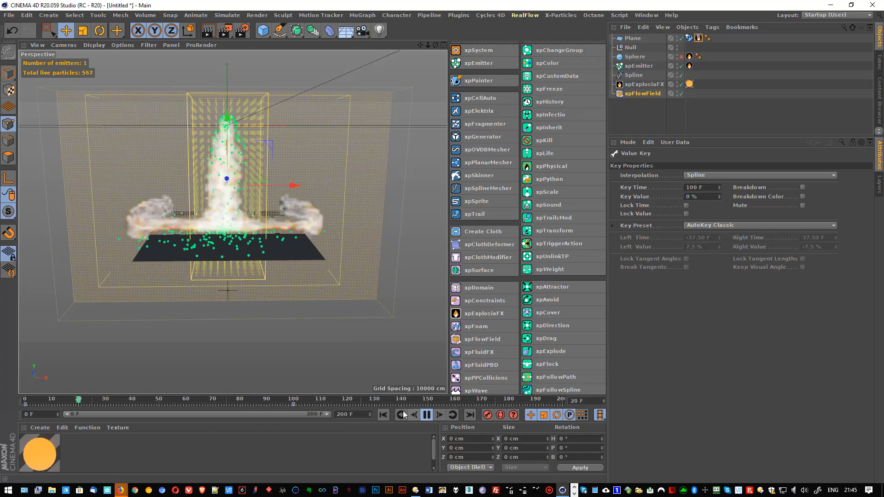
{"action": "left_click", "coordinate": [427, 416]}
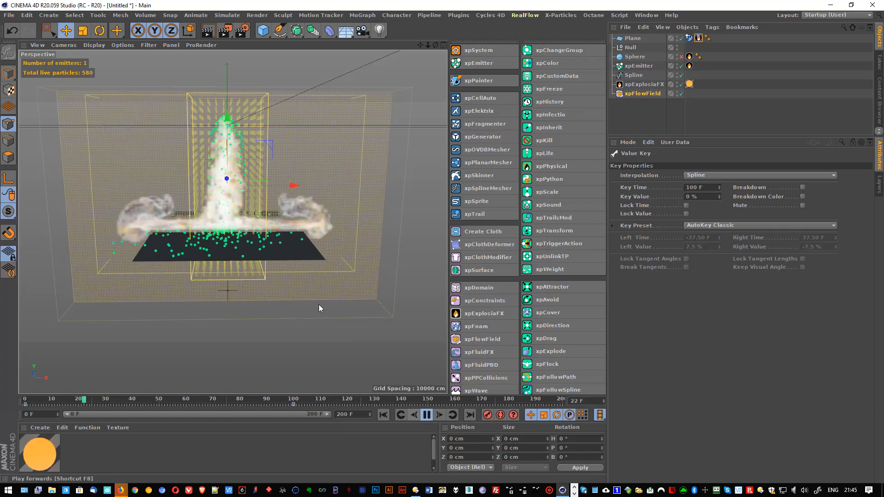
{"action": "left_click", "coordinate": [383, 415]}
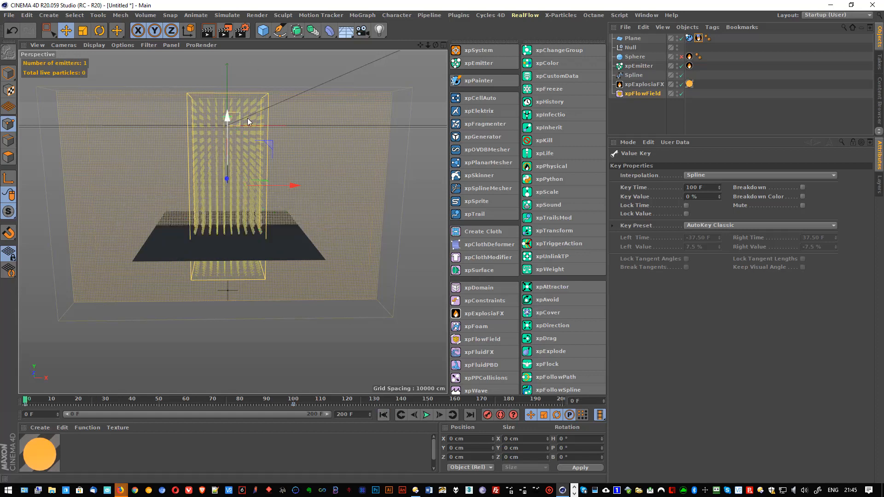
- Try to get movable axis handles for the xpEmitter in the perspective view using the Move tool
{"action": "left_click", "coordinate": [640, 66]}
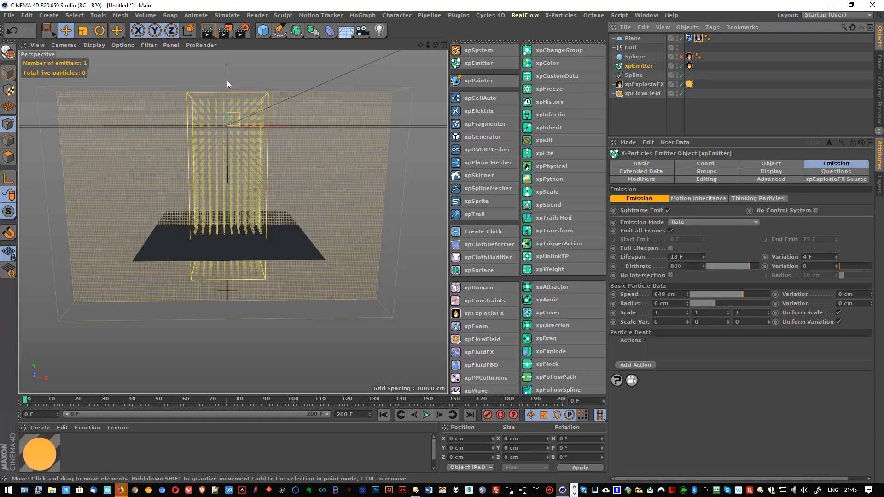
{"action": "key", "text": "e"}
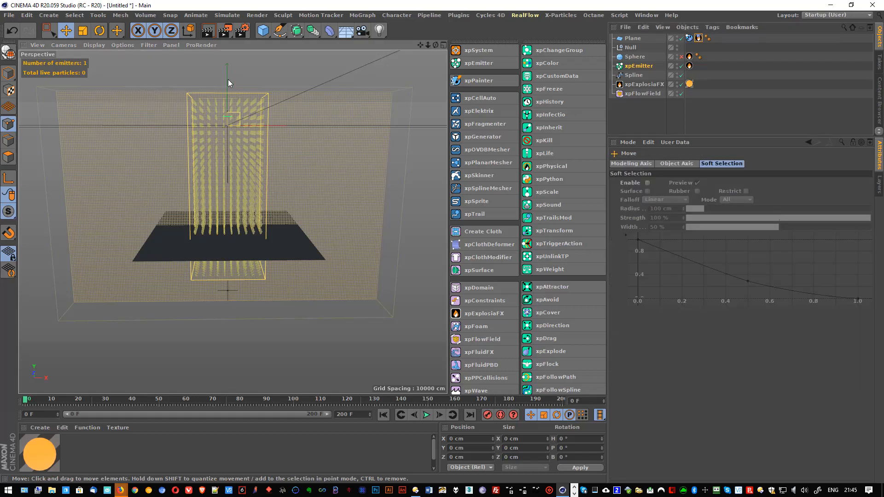
{"action": "left_click", "coordinate": [637, 66]}
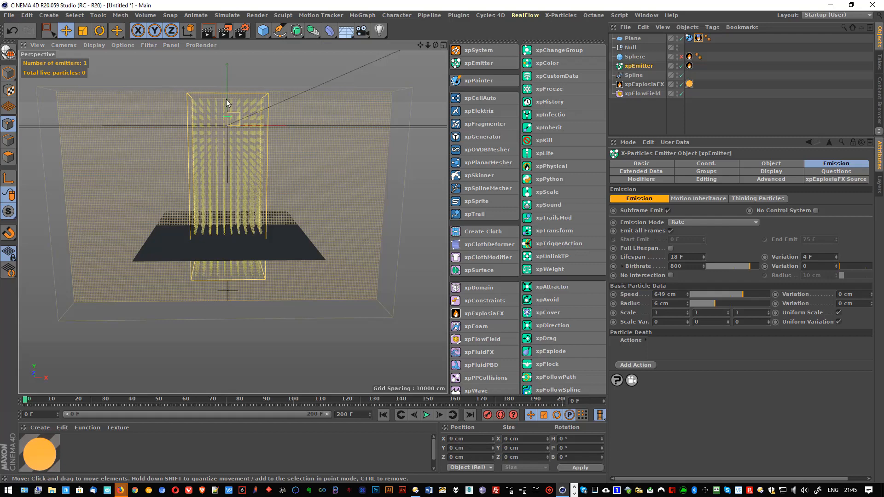
{"action": "middle_click", "coordinate": [242, 172]}
{"action": "middle_click", "coordinate": [203, 155]}
{"action": "middle_click_drag", "start_coordinate": [245, 173], "coordinate": [248, 225], "text": "alt"}
{"action": "left_click_drag", "start_coordinate": [246, 186], "coordinate": [229, 175], "text": "alt"}
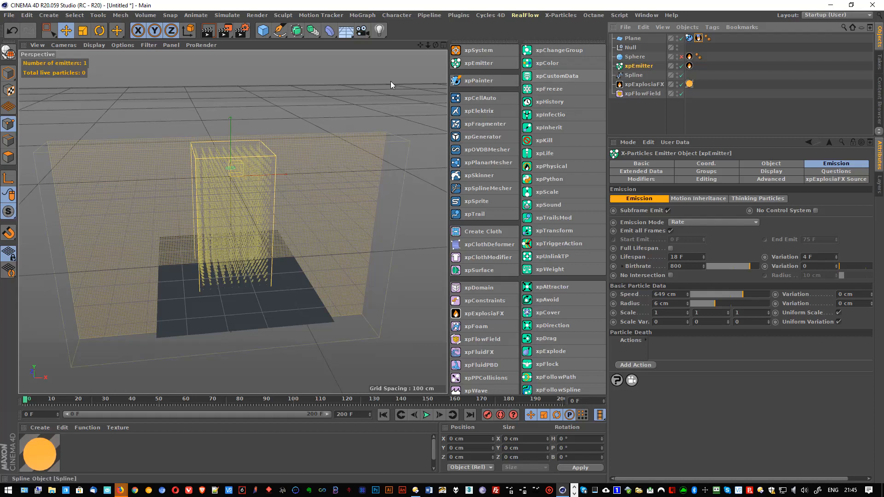
{"action": "left_click", "coordinate": [66, 31]}
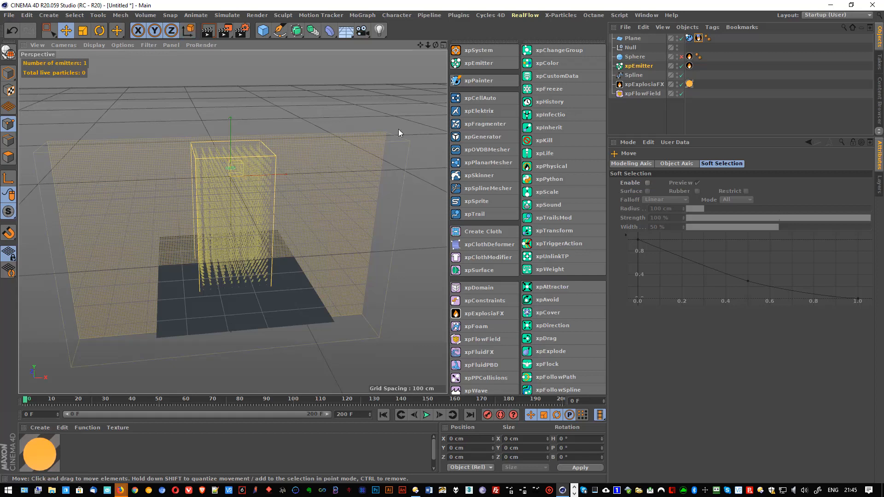
- Lower the xpEmitter to a Y position of -418.747 cm and keyframe that position at frame 0
{"action": "left_click", "coordinate": [639, 66]}
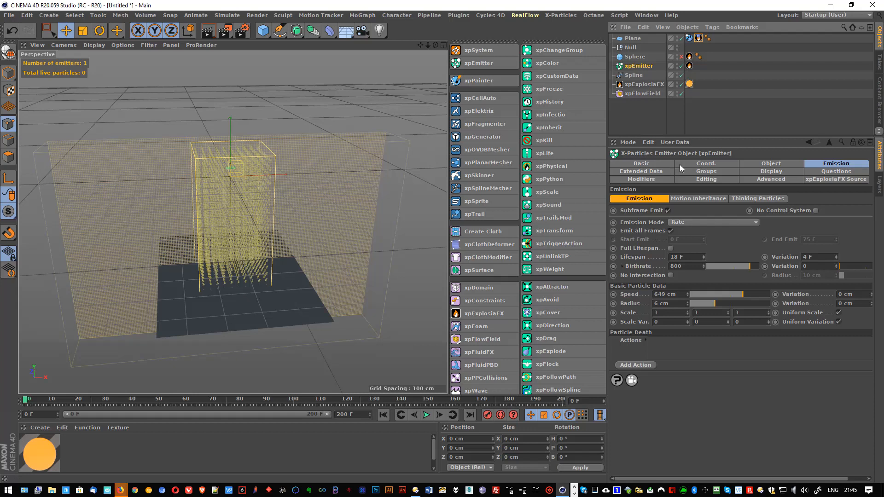
{"action": "left_click", "coordinate": [696, 164]}
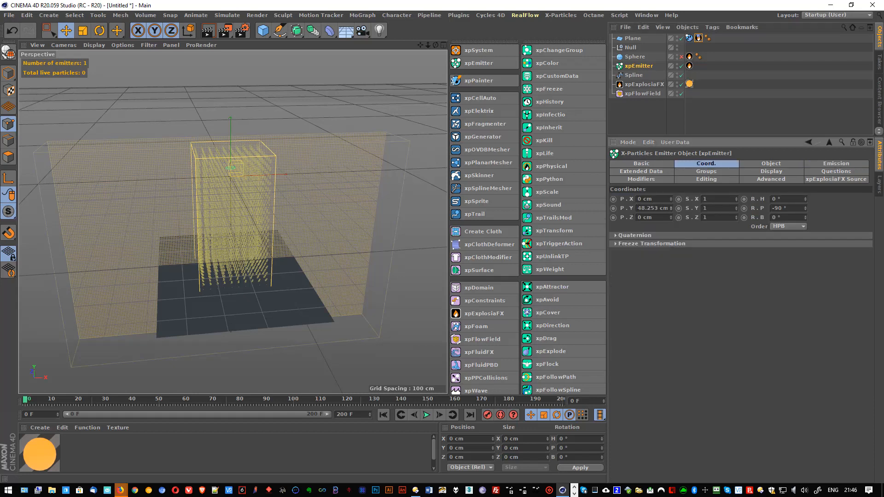
{"action": "mouse_move", "coordinate": [670, 208]}
{"action": "left_mouse_down"}
{"action": "mouse_move", "coordinate": [671, 221]}
{"action": "mouse_move", "coordinate": [671, 209]}
{"action": "left_mouse_up"}
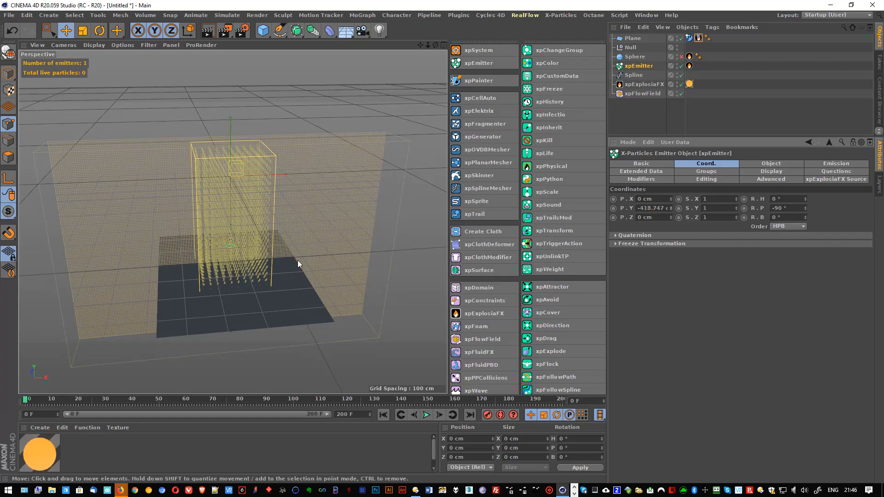
{"action": "left_click_drag", "start_coordinate": [297, 261], "coordinate": [278, 248], "text": "alt"}
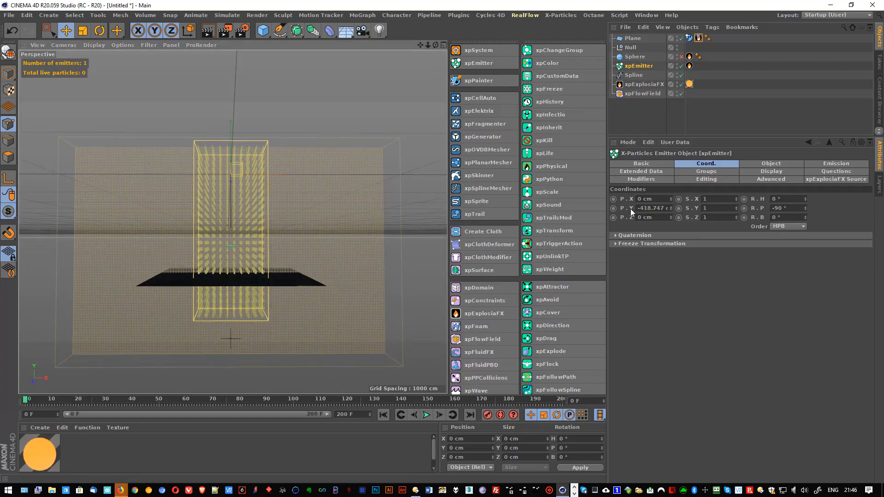
{"action": "left_click", "coordinate": [613, 208]}
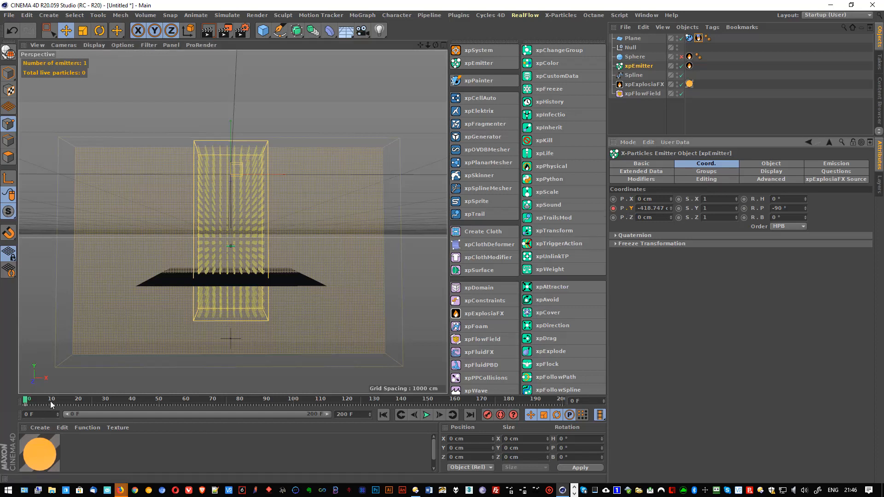
- Go to frame 100 and raise the xpEmitter's Y position to 140.253 cm
{"action": "left_click_drag", "start_coordinate": [50, 402], "coordinate": [300, 402]}
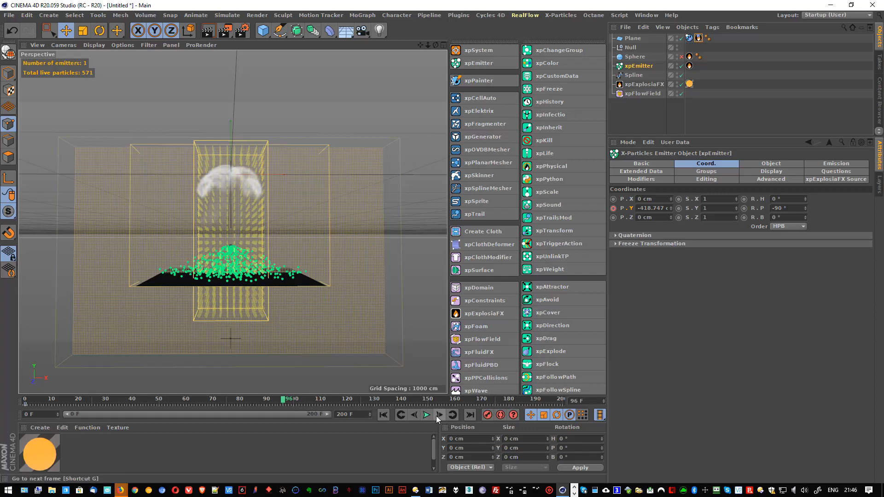
{"action": "left_click", "coordinate": [440, 414]}
{"action": "left_click", "coordinate": [439, 415]}
{"action": "left_click", "coordinate": [439, 415]}
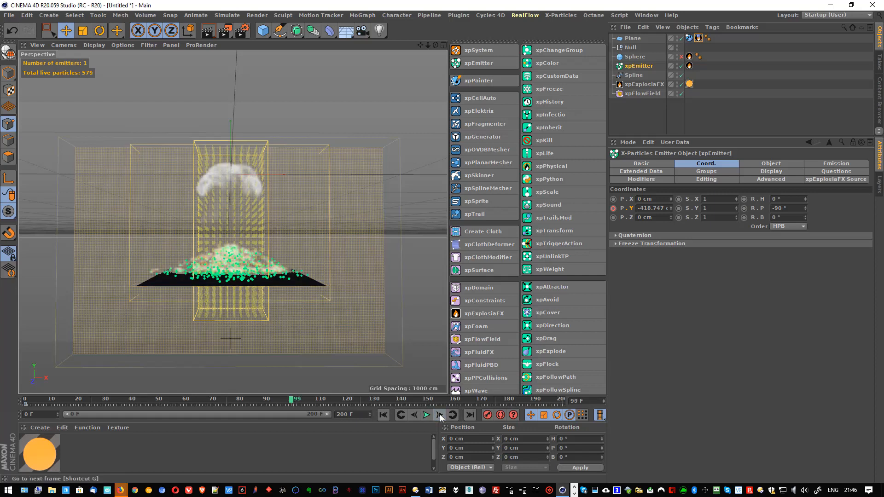
{"action": "left_click", "coordinate": [439, 415]}
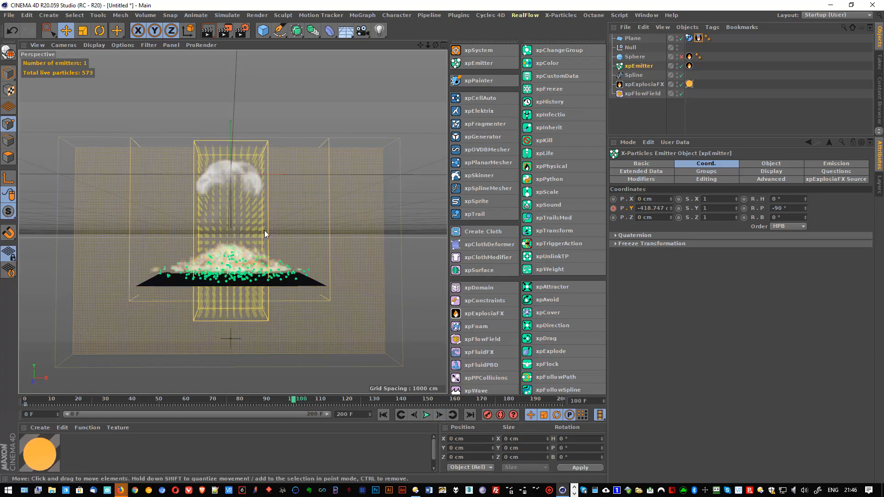
{"action": "left_click_drag", "start_coordinate": [671, 207], "coordinate": [671, 166]}
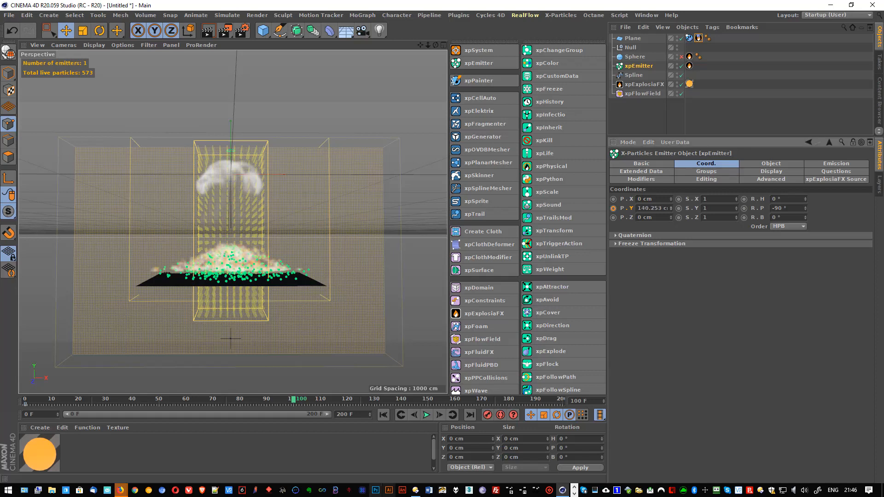
- Replay the simulation from frame 0 to check the xpEmitter's vertical movement
{"action": "left_click", "coordinate": [383, 415]}
{"action": "left_click", "coordinate": [426, 415]}
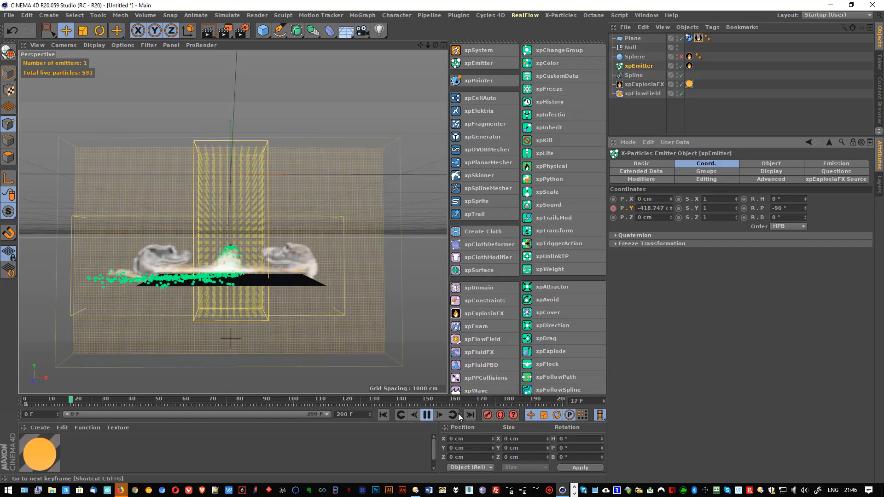
{"action": "left_click", "coordinate": [426, 415]}
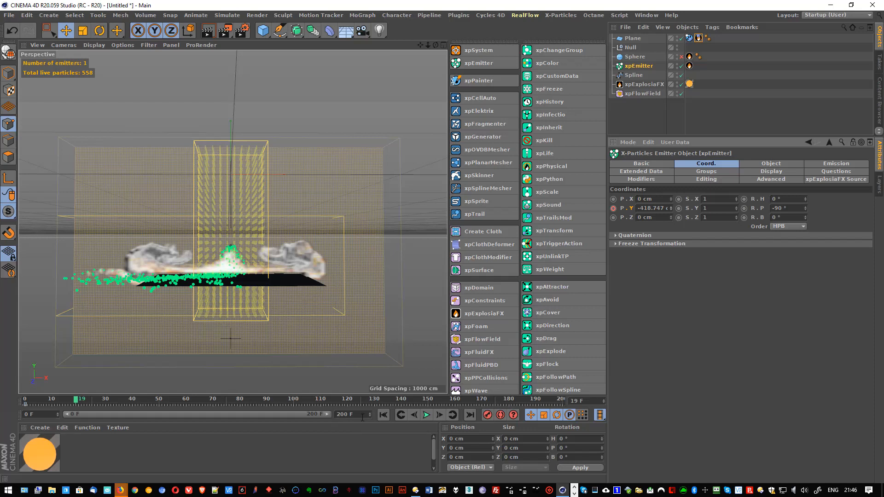
- Set the xpEmitter's Y position to 126.253 cm at frame 100 and record a keyframe for it
{"action": "left_click", "coordinate": [293, 399]}
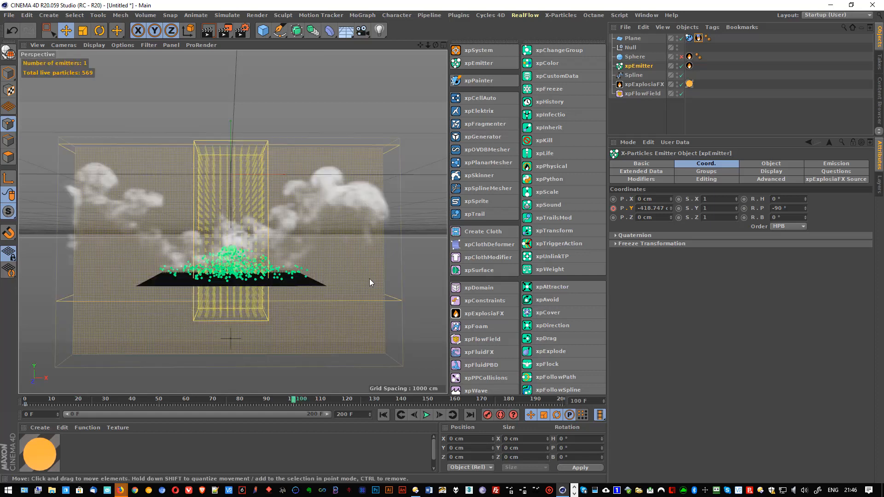
{"action": "left_click_drag", "start_coordinate": [670, 209], "coordinate": [670, 206]}
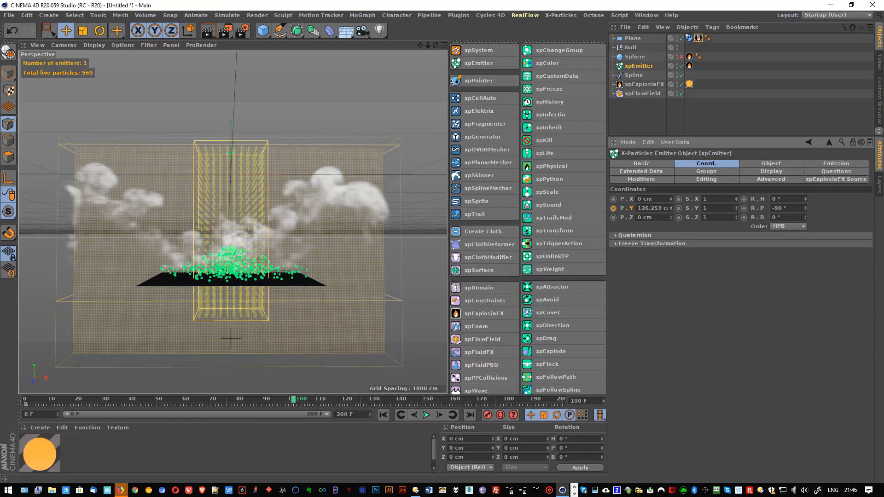
{"action": "left_click", "coordinate": [614, 208], "text": "ctrl"}
- Play the simulation from frame 0, show it in the Cycles 4D Real-Time Preview and pause at frame 56
{"action": "left_click", "coordinate": [383, 414]}
{"action": "left_click", "coordinate": [426, 415]}
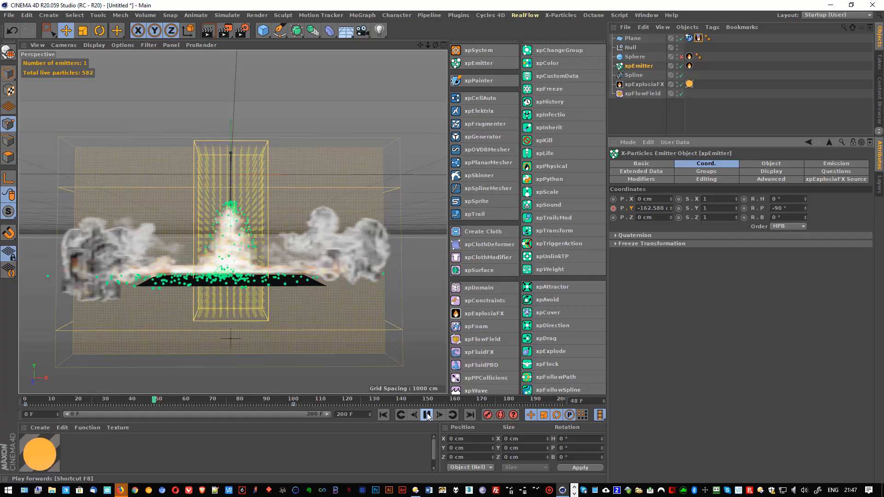
{"action": "left_click", "coordinate": [491, 15]}
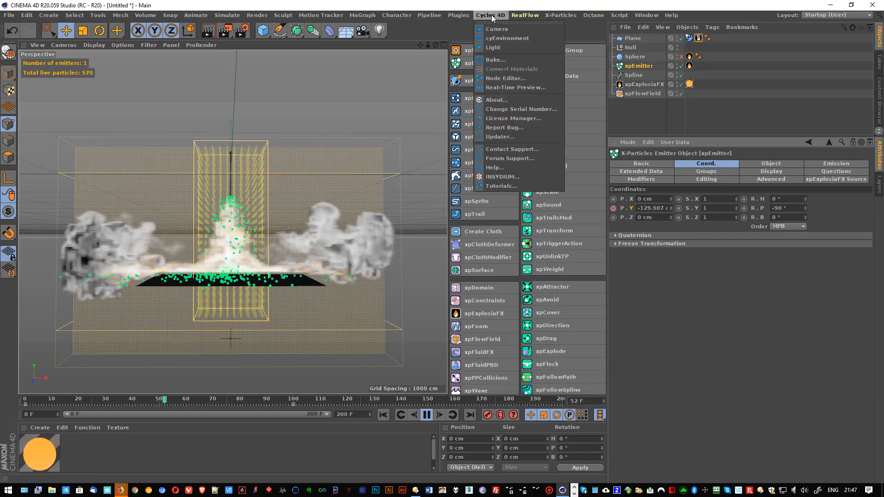
{"action": "left_click", "coordinate": [493, 88]}
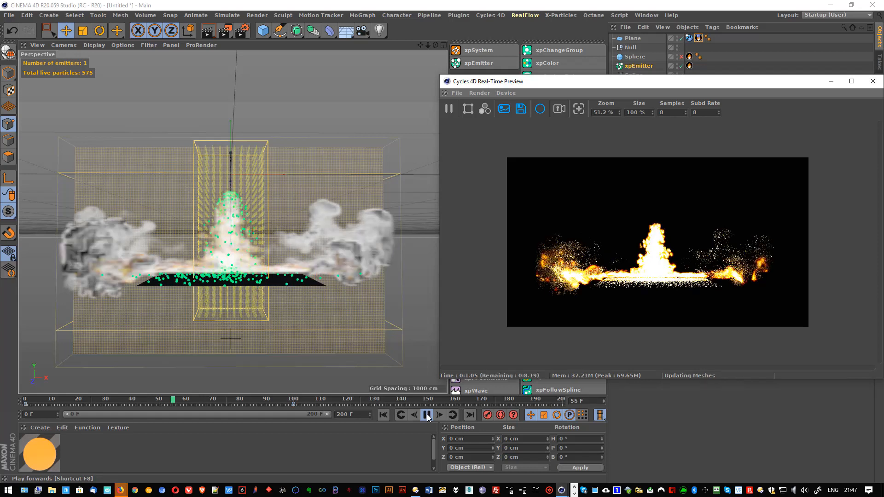
{"action": "left_click", "coordinate": [427, 415]}
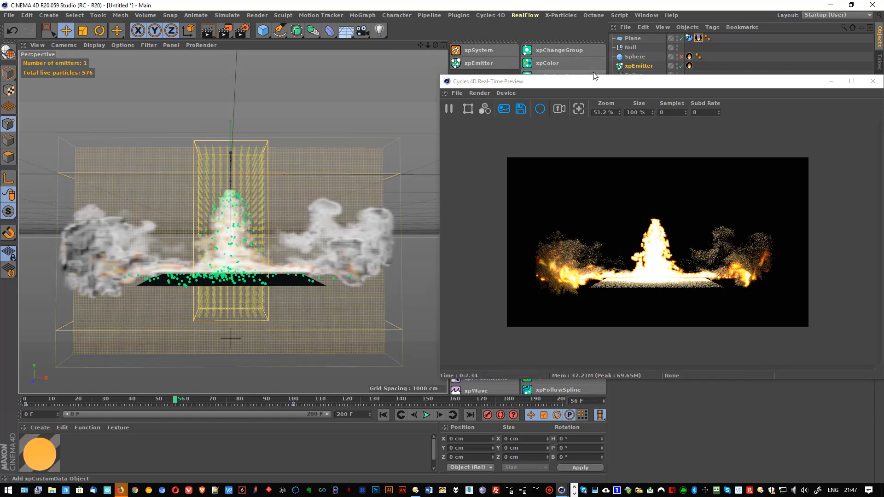
{"action": "left_click_drag", "start_coordinate": [589, 81], "coordinate": [557, 119]}
- Add a Cycles 4D cyEnvironment object to the scene
{"action": "left_click", "coordinate": [488, 17]}
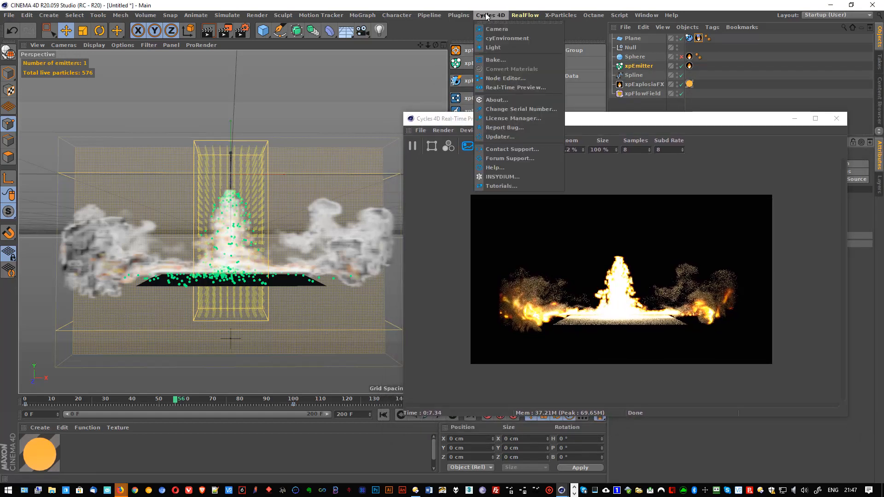
{"action": "left_click", "coordinate": [490, 40]}
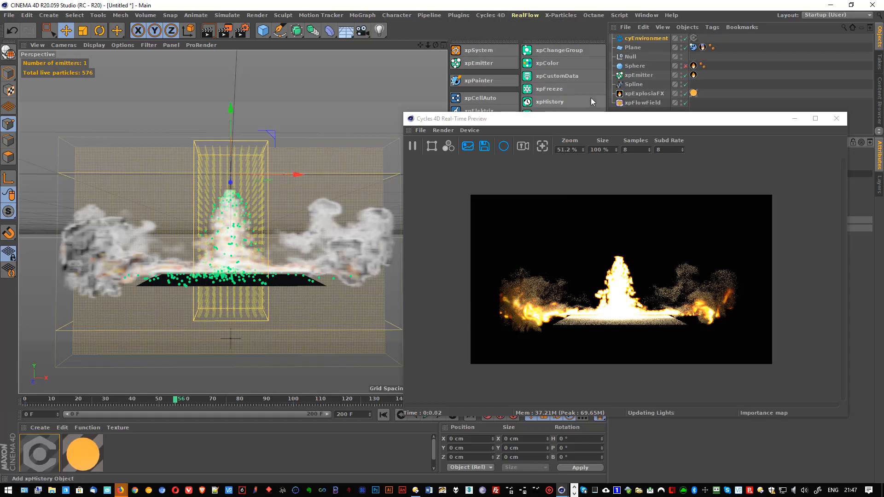
- Load the 26_southport_beach.hdr image as the HDR of the cyEnvironment object
{"action": "left_click_drag", "start_coordinate": [597, 120], "coordinate": [357, 54]}
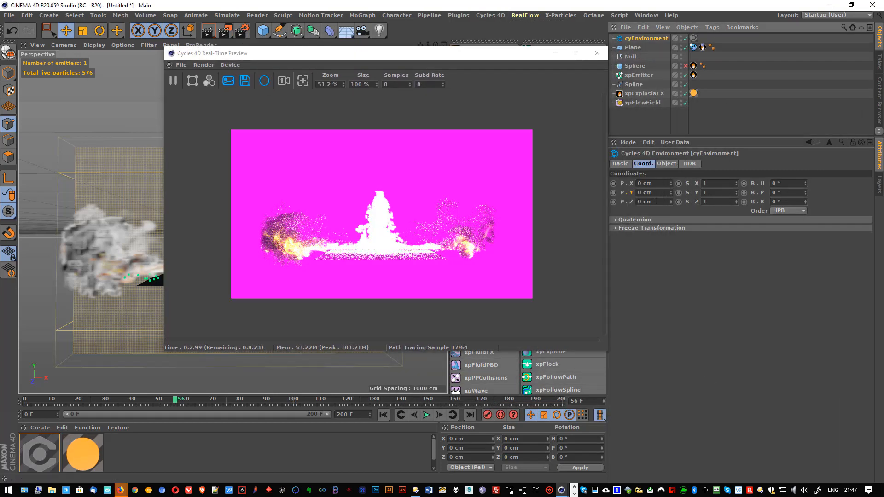
{"action": "left_click", "coordinate": [689, 164]}
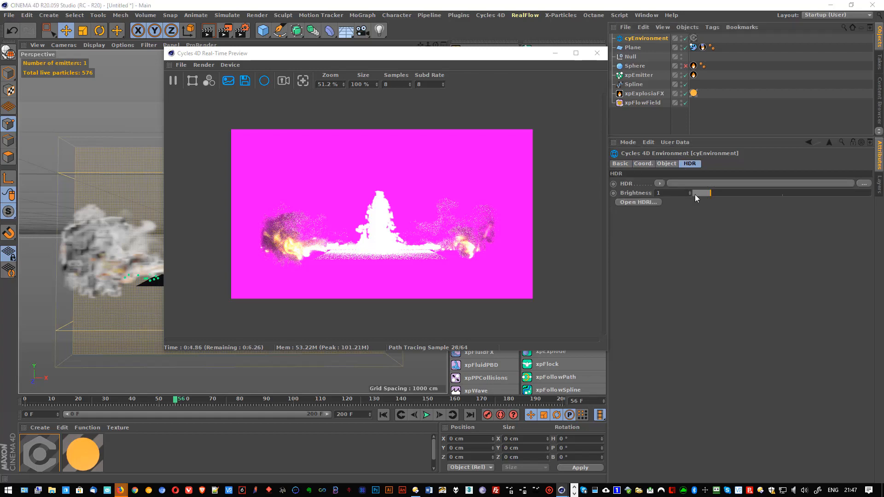
{"action": "left_click", "coordinate": [639, 202]}
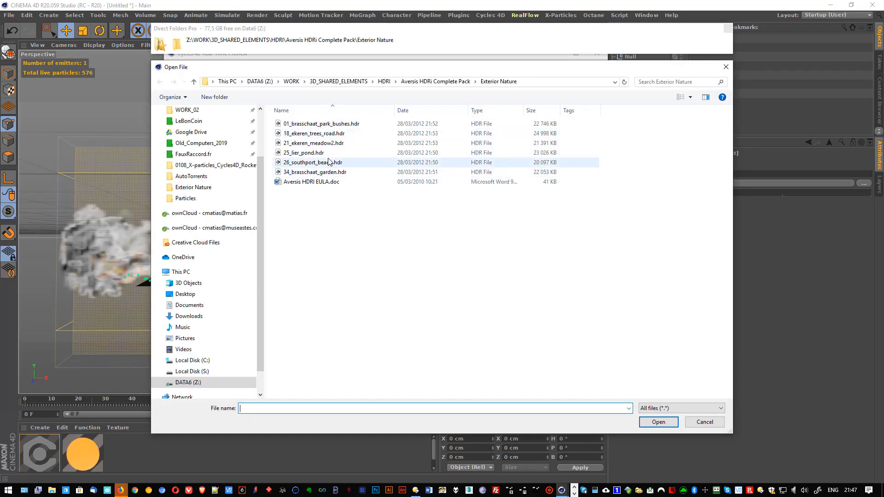
{"action": "left_click", "coordinate": [330, 164]}
{"action": "double_click", "coordinate": [329, 164]}
{"action": "left_click", "coordinate": [496, 278]}
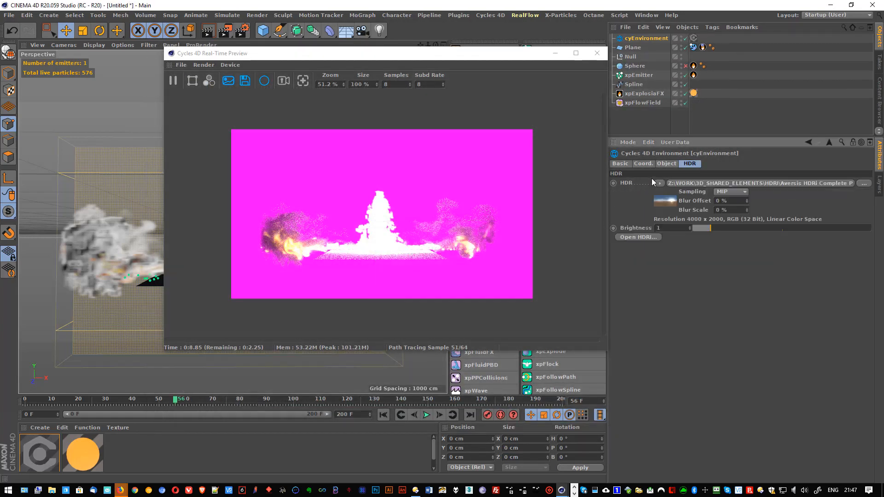
- Enable Camera ray visibility for the cyEnvironment, keeping the real-time preview clear of its object properties
{"action": "left_click", "coordinate": [665, 164]}
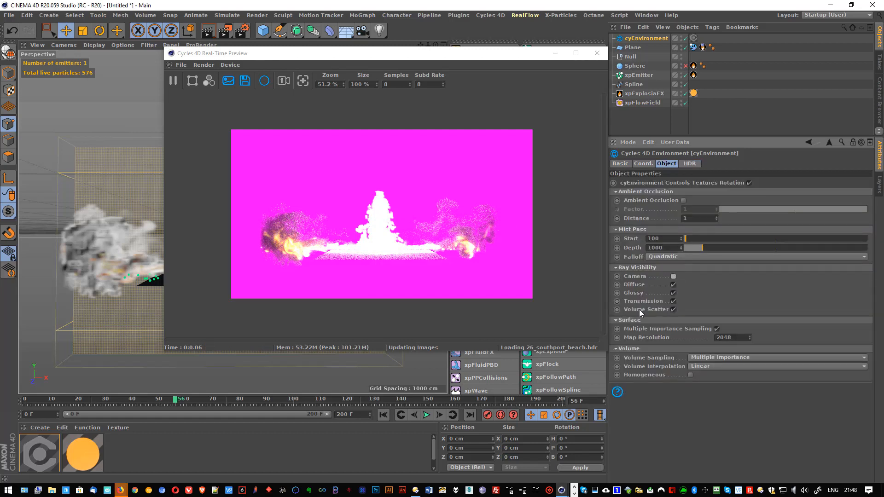
{"action": "left_click_drag", "start_coordinate": [415, 53], "coordinate": [671, 72]}
{"action": "left_click", "coordinate": [673, 277]}
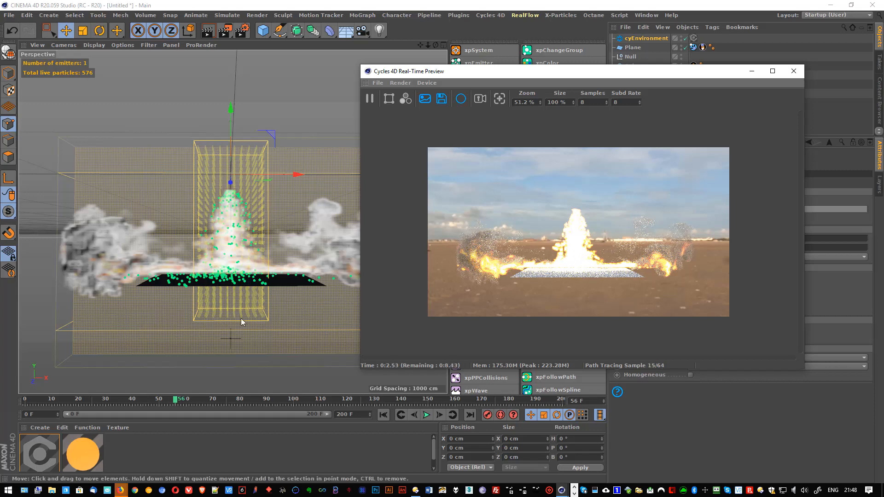
- In the Fire_and_Smoke material, set the Max value of the EFX Smoke Point Density Texture node to 1
{"action": "double_click", "coordinate": [81, 451]}
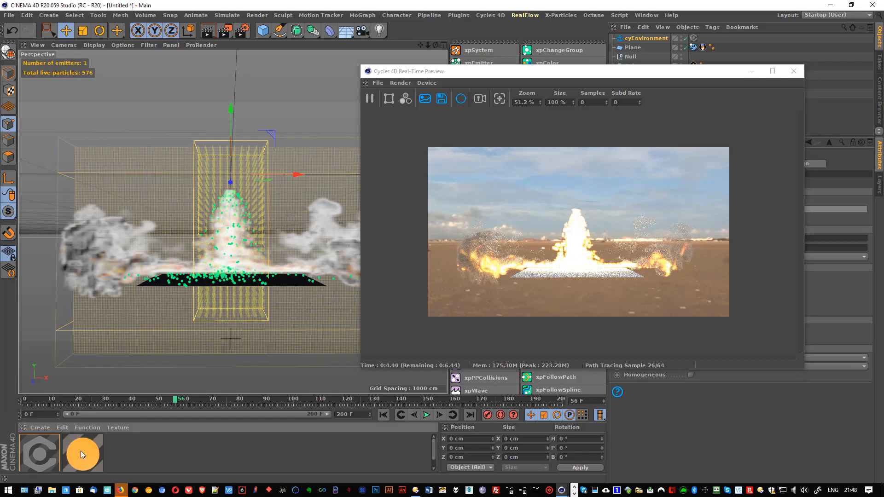
{"action": "left_click", "coordinate": [279, 162]}
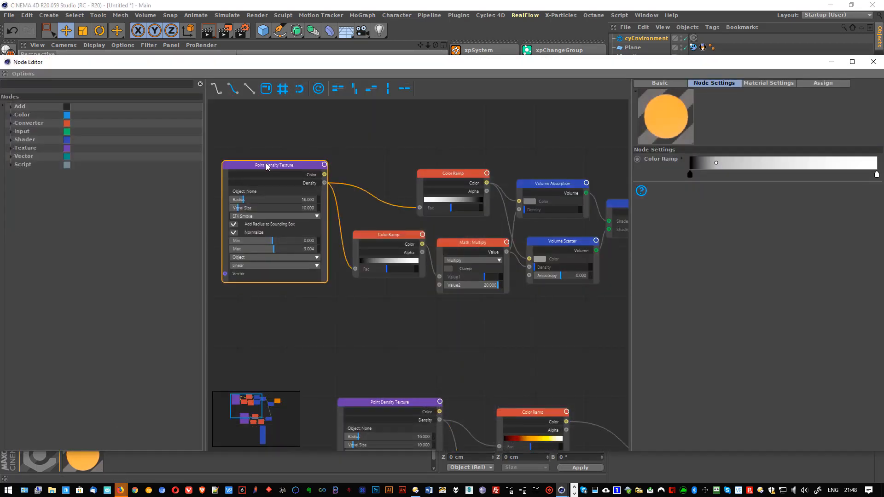
{"action": "left_click", "coordinate": [746, 221]}
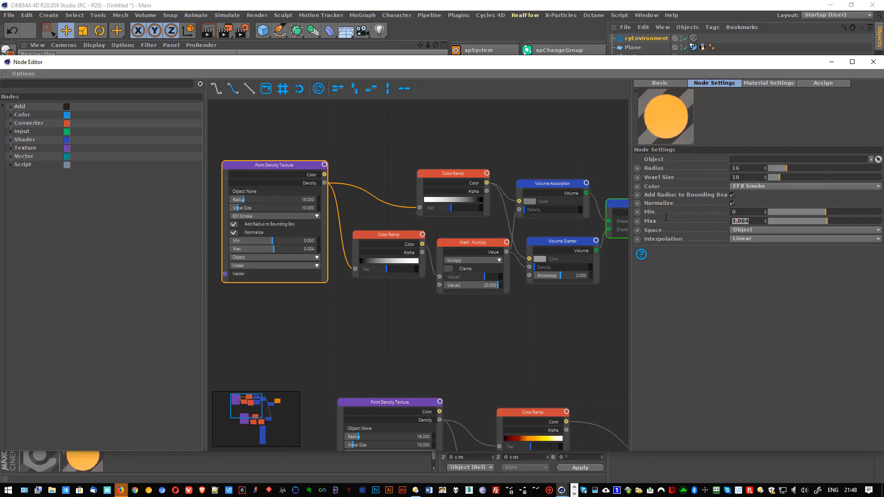
{"action": "type", "text": "1"}
{"action": "key", "text": "Return"}
- Make the end knot of the Color Ramp feeding the smoke's Volume Absorption and Volume Scatter white, and close the node editor
{"action": "left_click", "coordinate": [458, 198]}
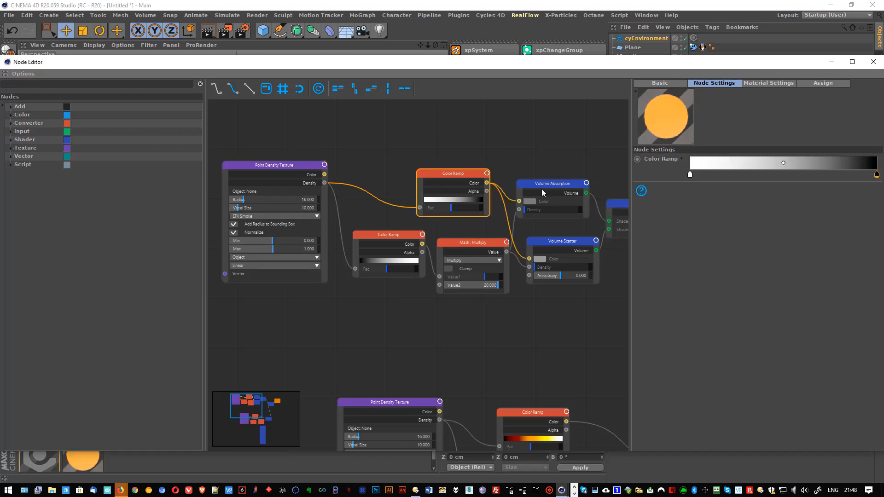
{"action": "double_click", "coordinate": [876, 175]}
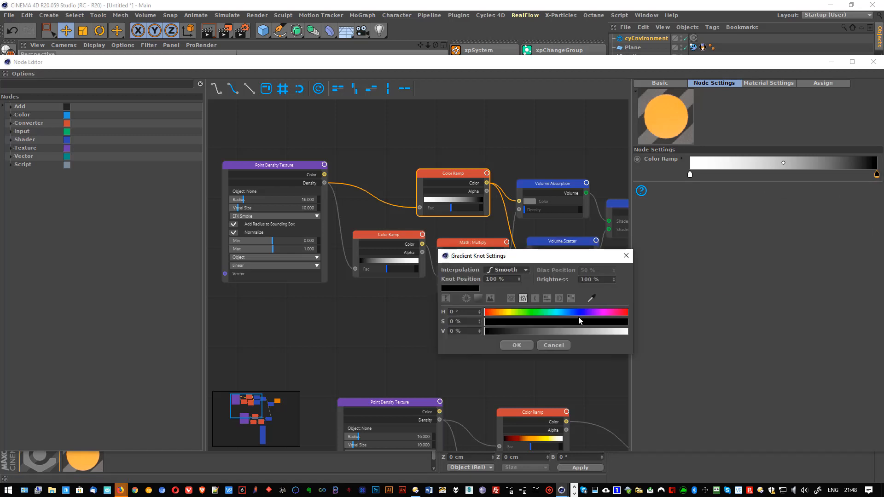
{"action": "left_click", "coordinate": [523, 347]}
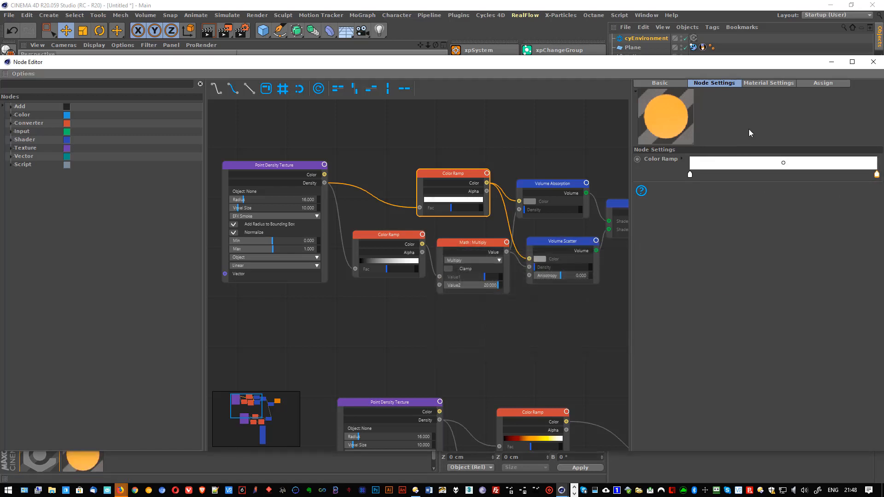
{"action": "left_click", "coordinate": [873, 62]}
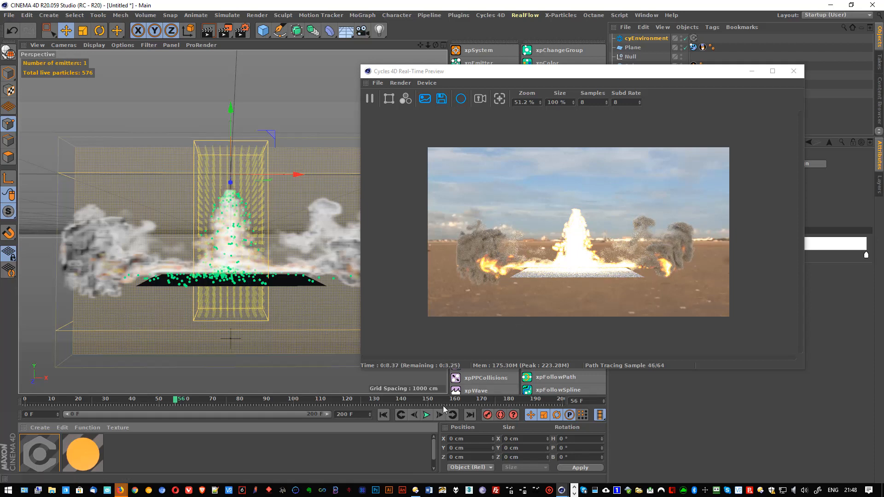
- Replay the simulation from frame 0, pausing at frames 7, 15 and 37 to check the fire and smoke in the preview render
{"action": "left_click", "coordinate": [382, 416]}
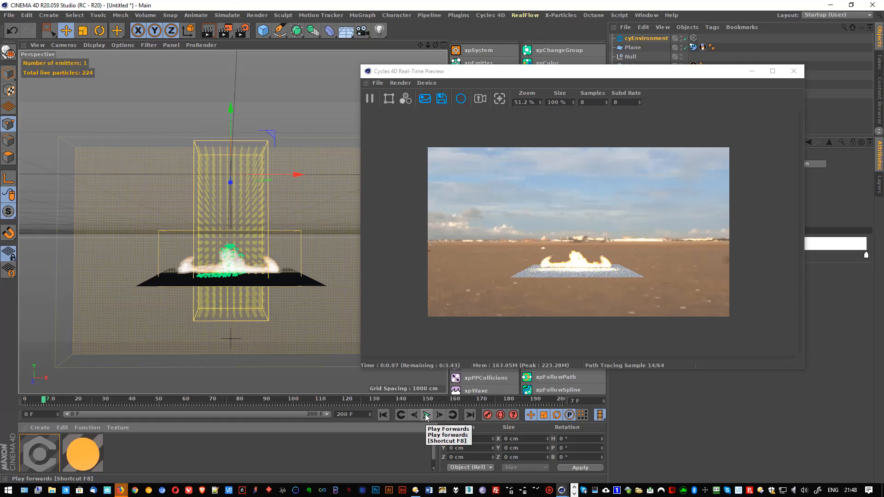
{"action": "left_click", "coordinate": [426, 416]}
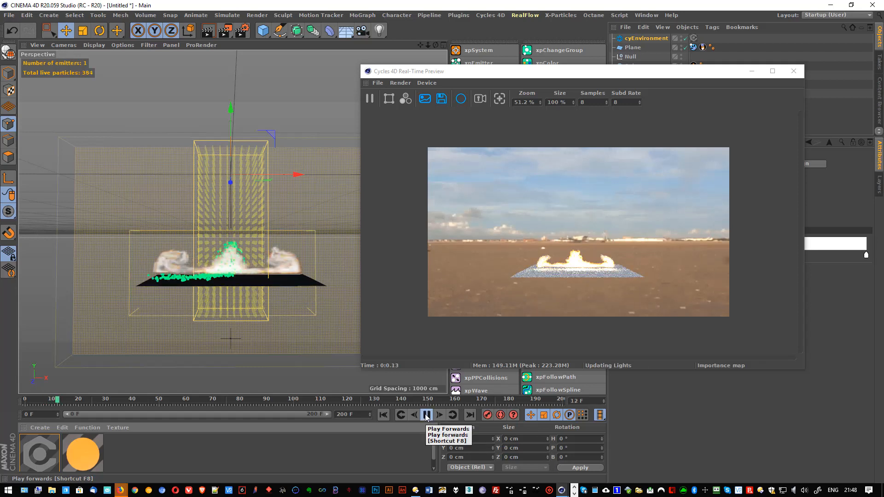
{"action": "left_click", "coordinate": [426, 416]}
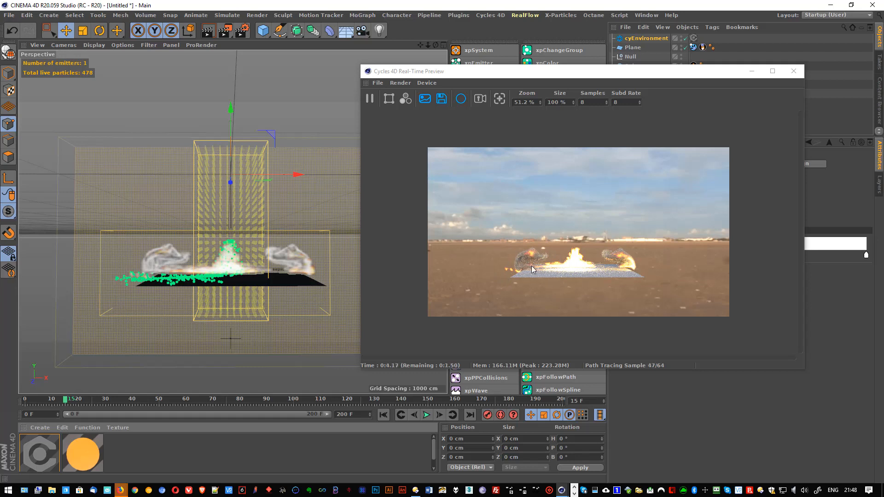
{"action": "left_click", "coordinate": [426, 416]}
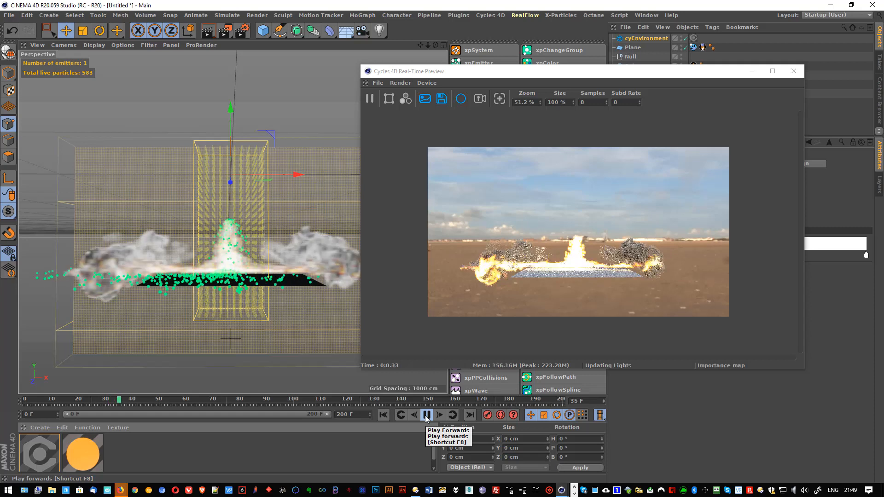
{"action": "left_click", "coordinate": [427, 415]}
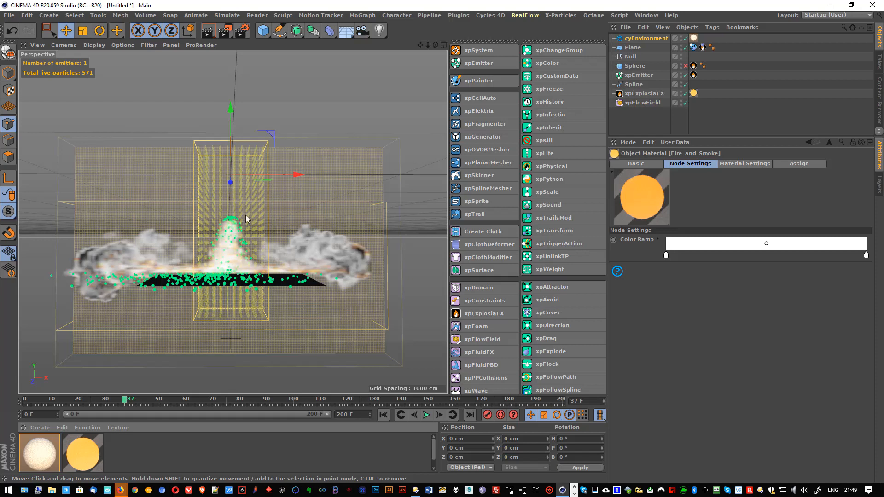
- Reopen the Fire_and_Smoke node graph and examine how the smoke and emission shaders reach the Output node's Volume input
{"action": "double_click", "coordinate": [87, 450]}
{"action": "middle_click_drag", "start_coordinate": [466, 137], "coordinate": [315, 125]}
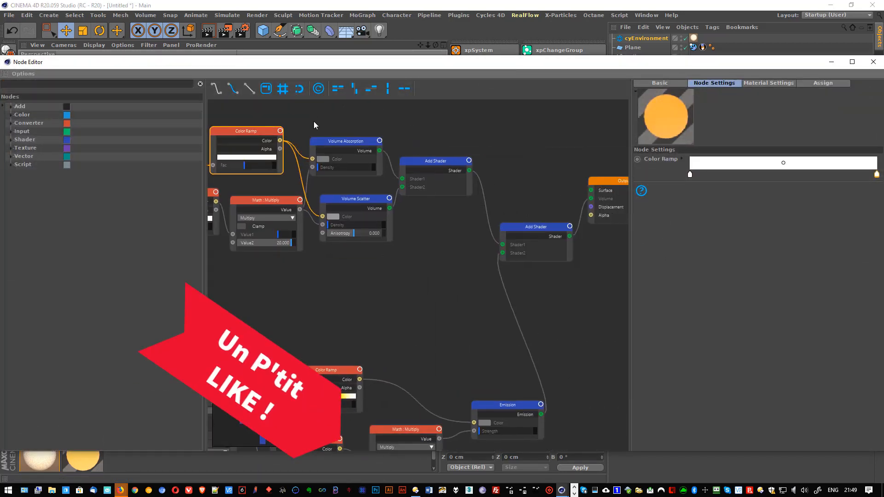
{"action": "middle_click_drag", "start_coordinate": [533, 312], "coordinate": [434, 336]}
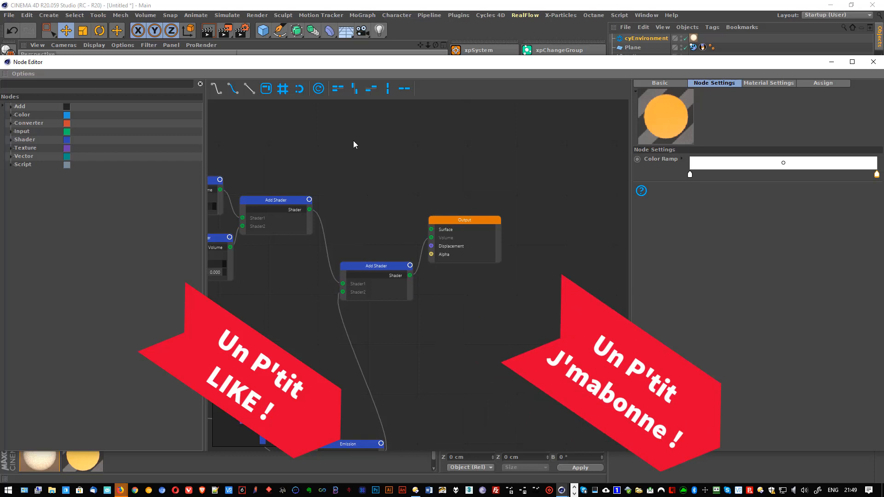